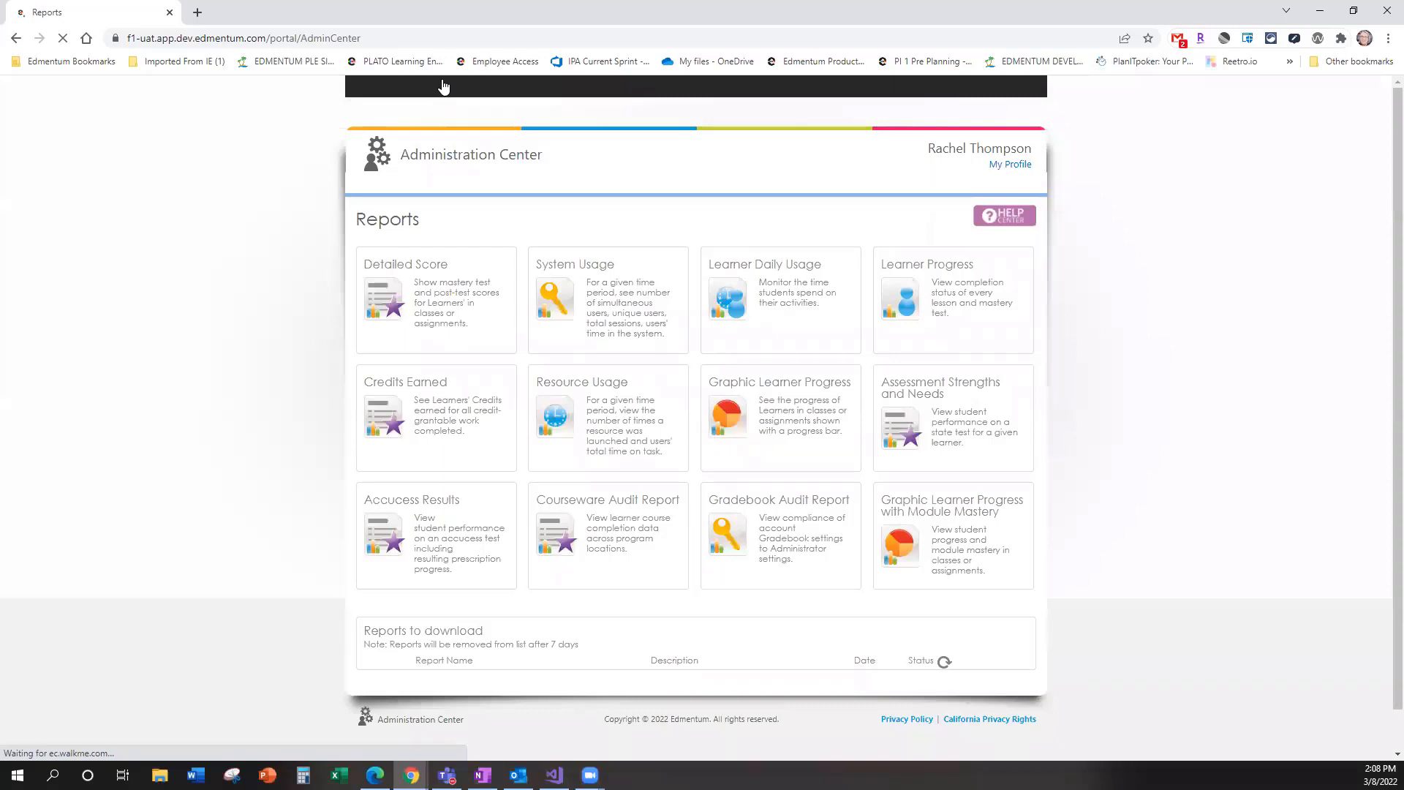
# Step: Open the user management page and filter the list to active users with the Instructors role
pyautogui.moveTo(416, 184)
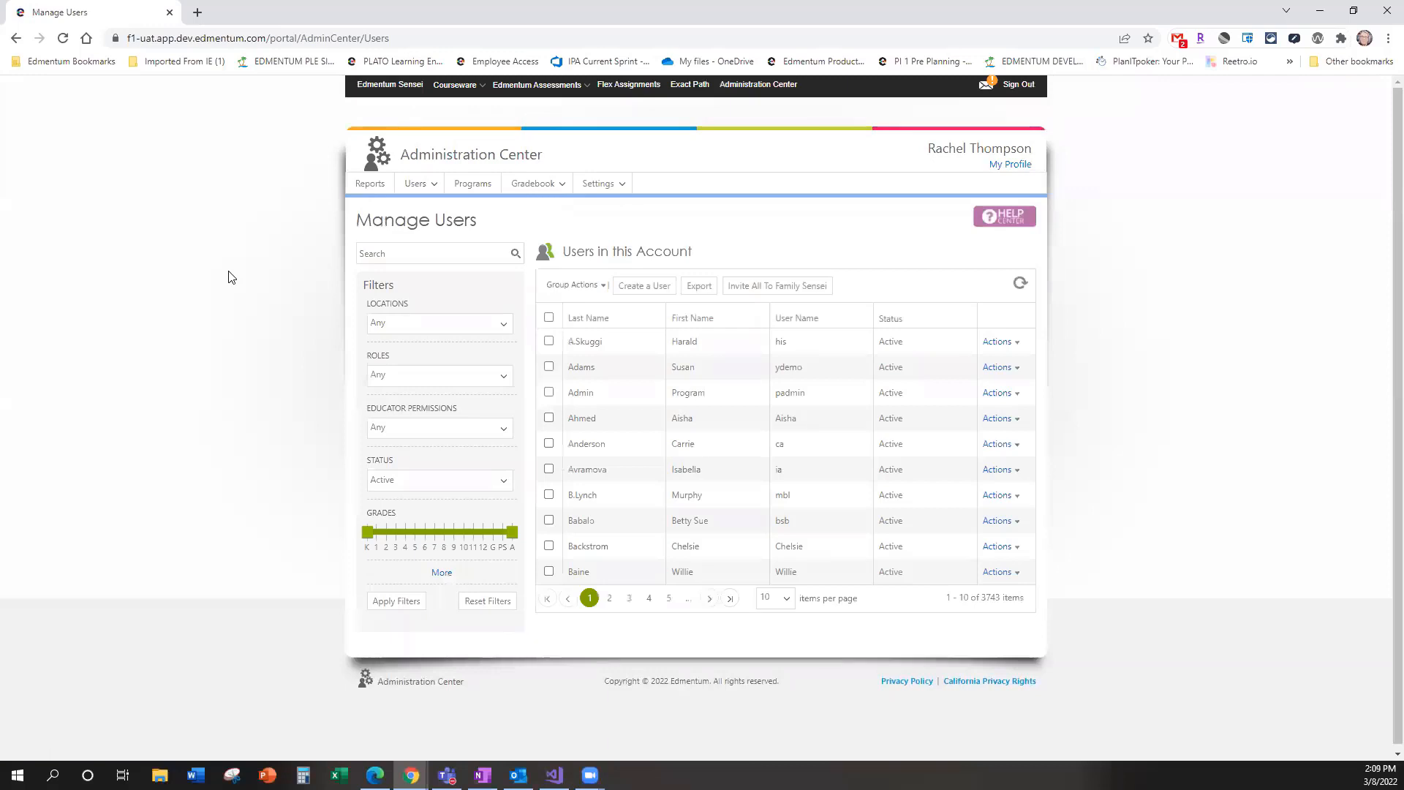
pyautogui.click(465, 379)
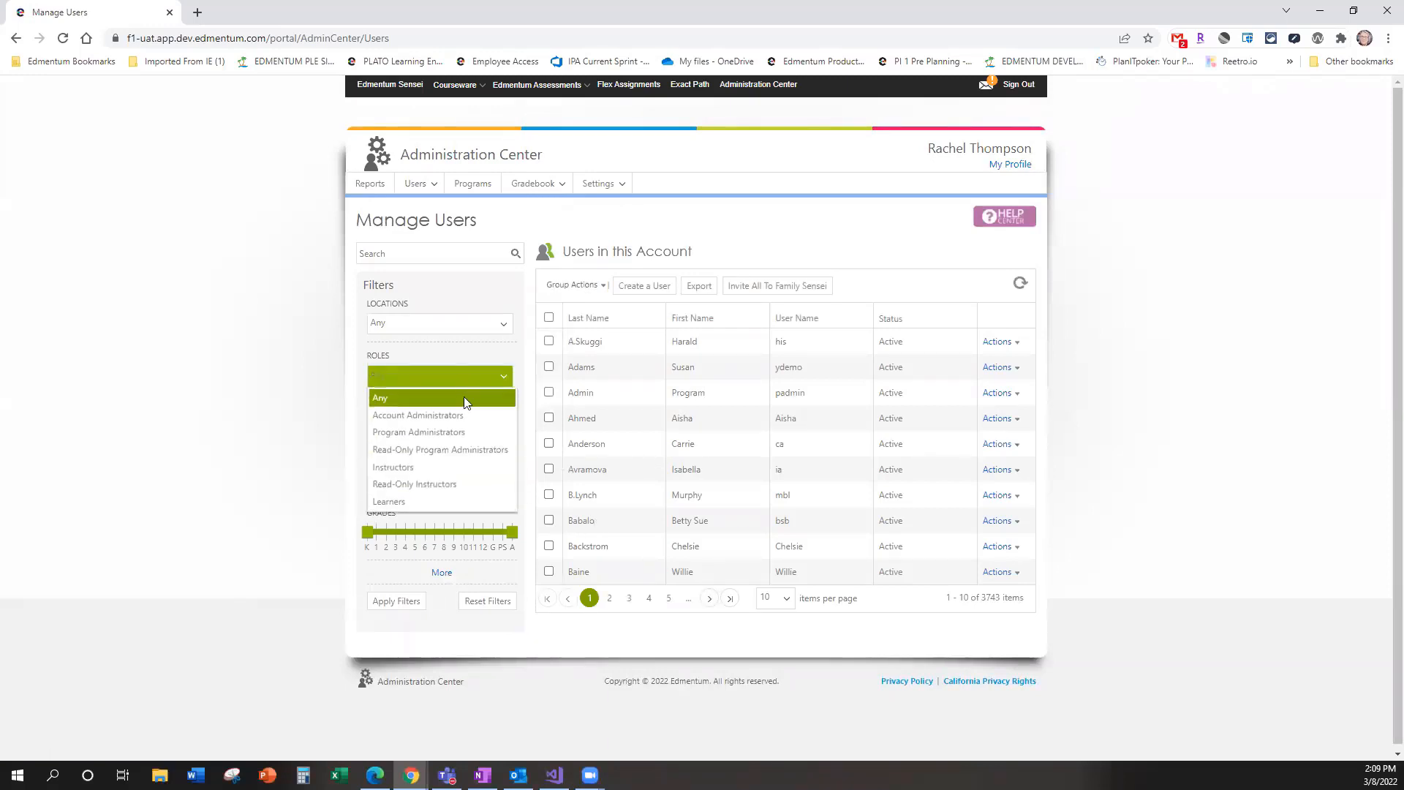
pyautogui.click(435, 467)
pyautogui.click(405, 610)
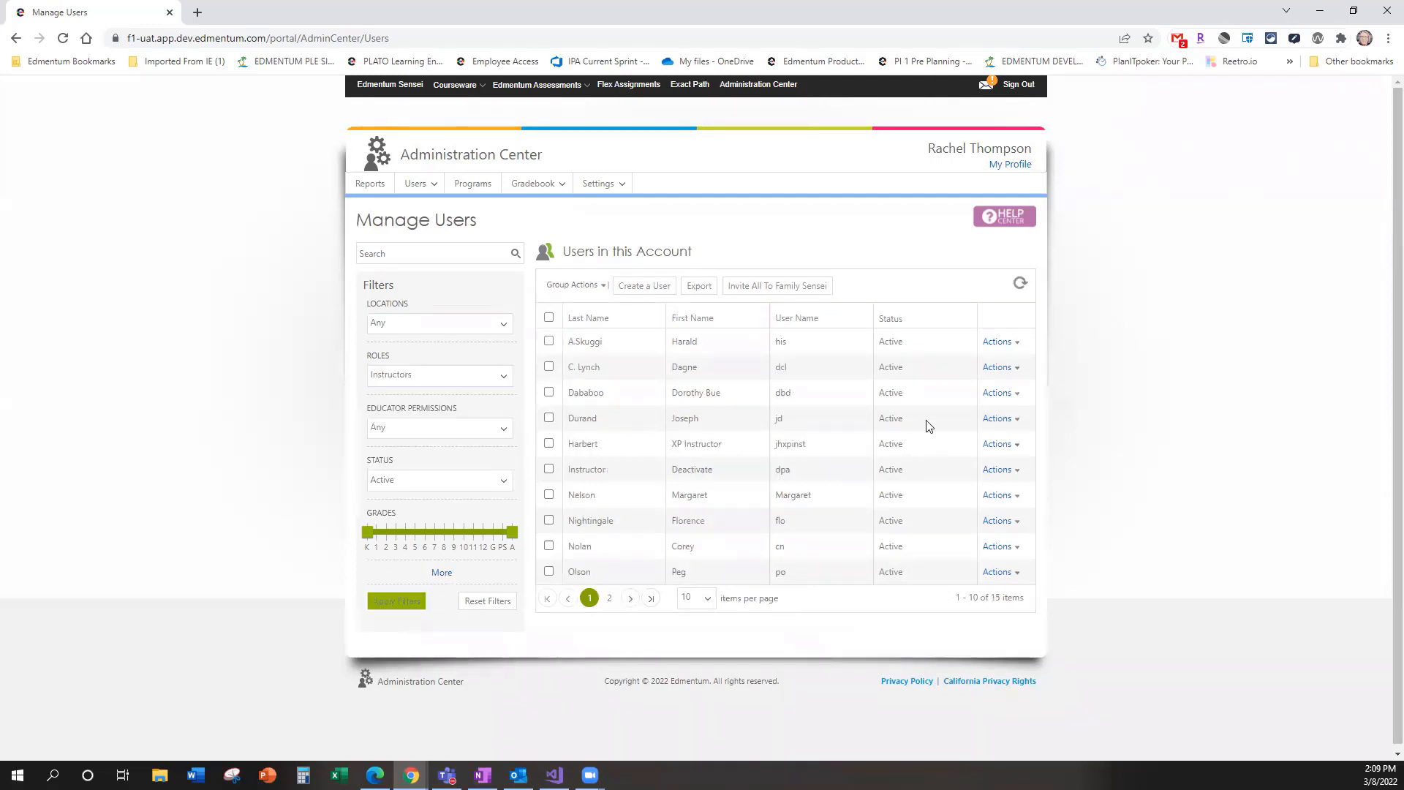
# Step: Open the first listed instructor's educator permissions, view the Create Custom Courses options, and close the dialog without saving
pyautogui.click(1007, 345)
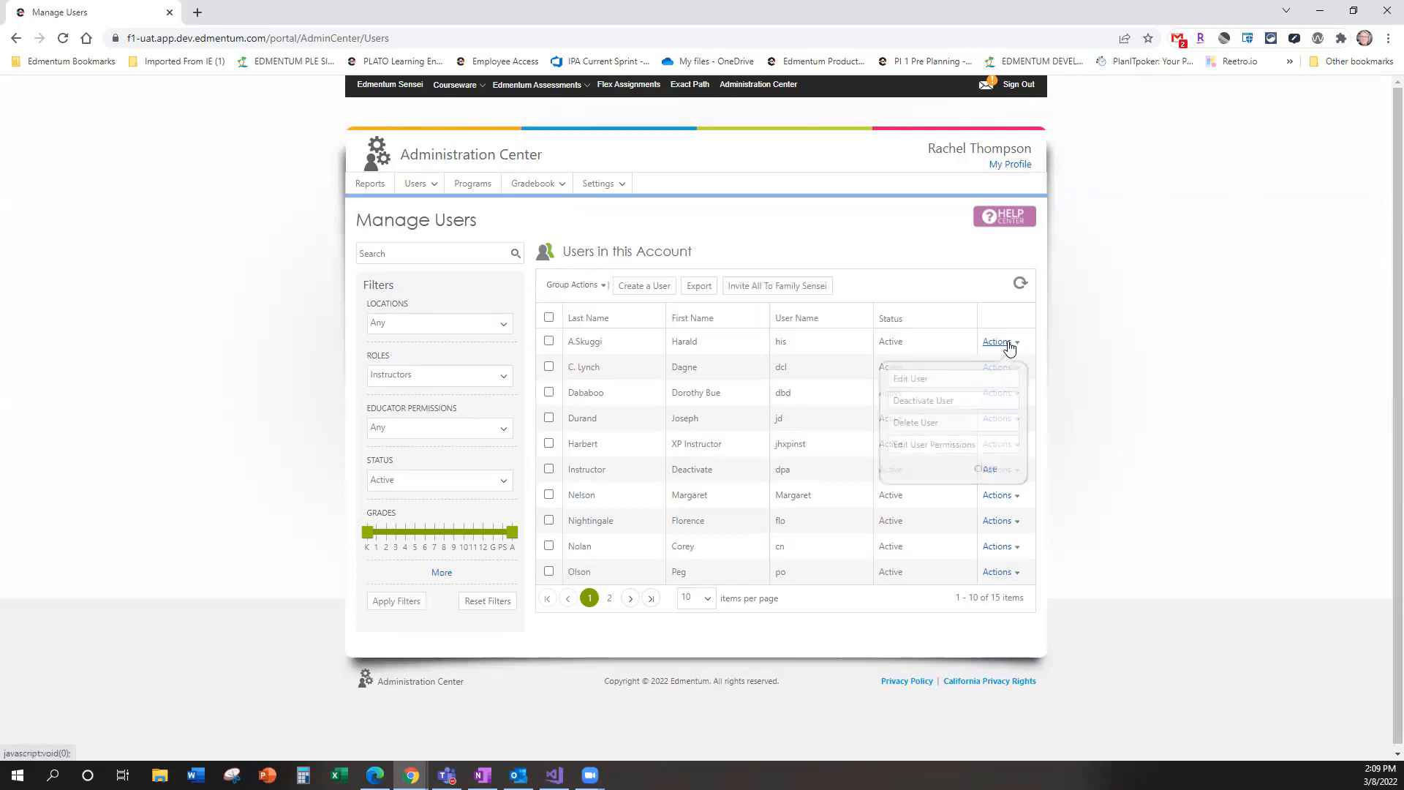
pyautogui.click(976, 446)
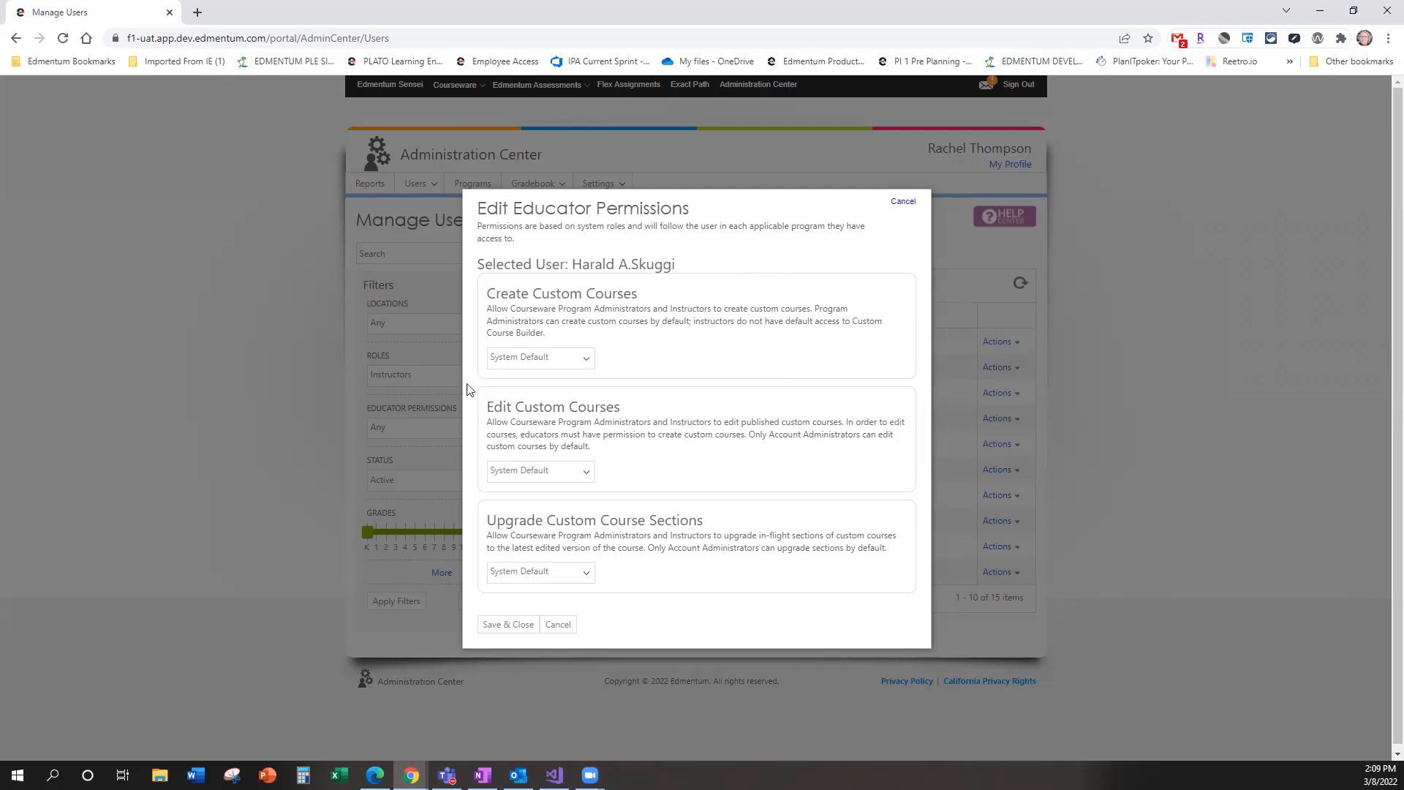
pyautogui.click(533, 359)
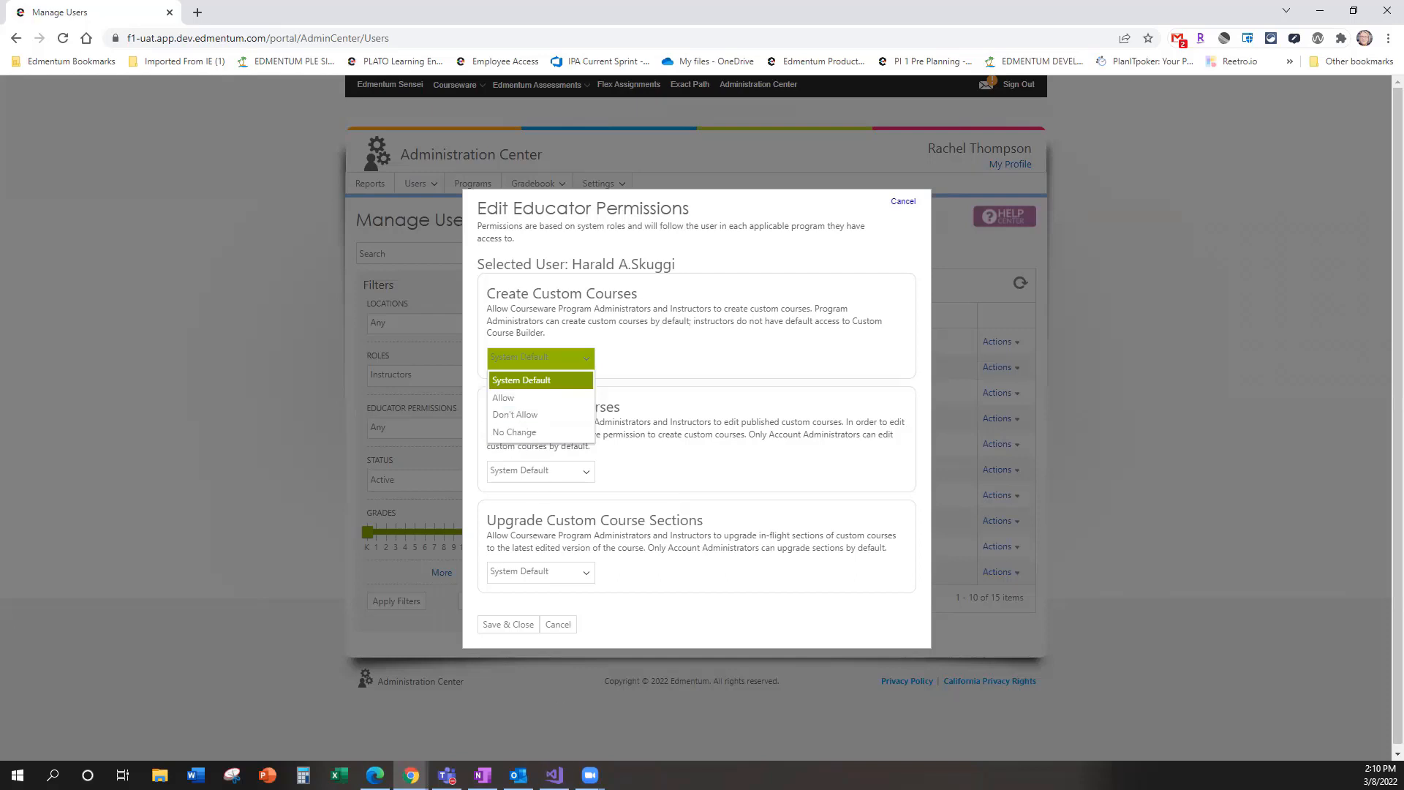
pyautogui.click(558, 626)
pyautogui.click(558, 624)
# Step: Filter the user list to the Program Administrators role
pyautogui.click(425, 392)
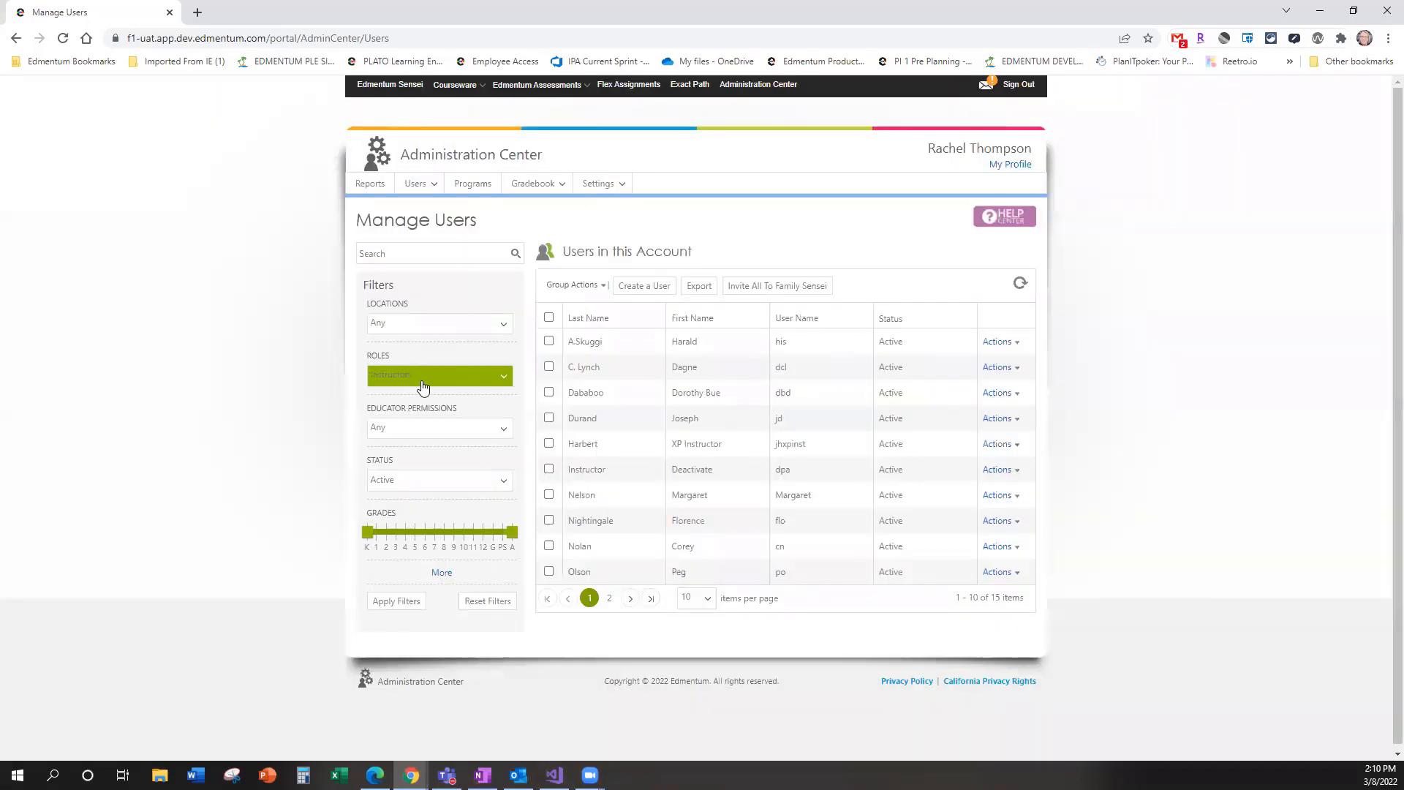
pyautogui.click(430, 439)
pyautogui.click(418, 601)
# Step: Try setting the second listed program administrator's Create Custom Courses permission to Don't Allow and Edit Custom Courses to Allow
pyautogui.click(1008, 366)
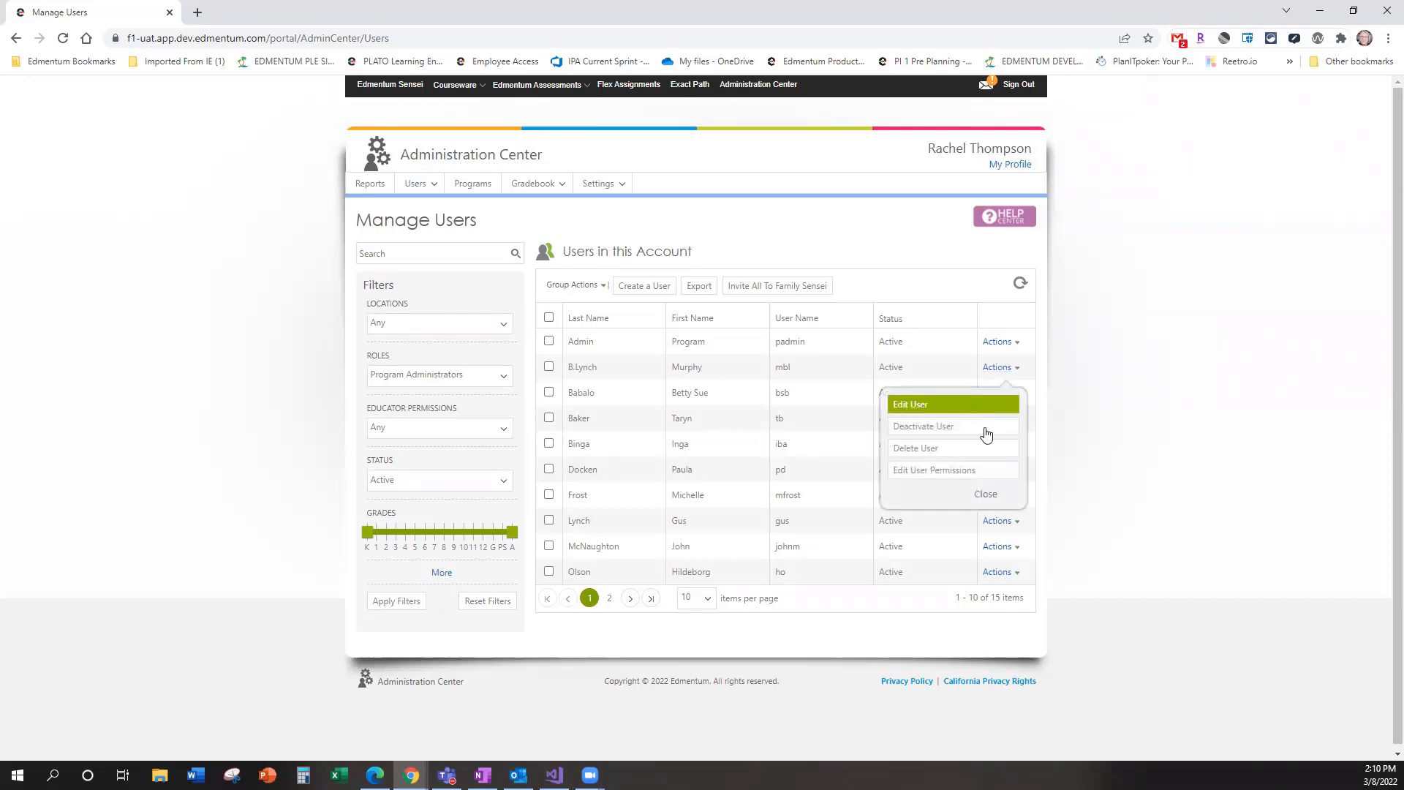
pyautogui.click(972, 470)
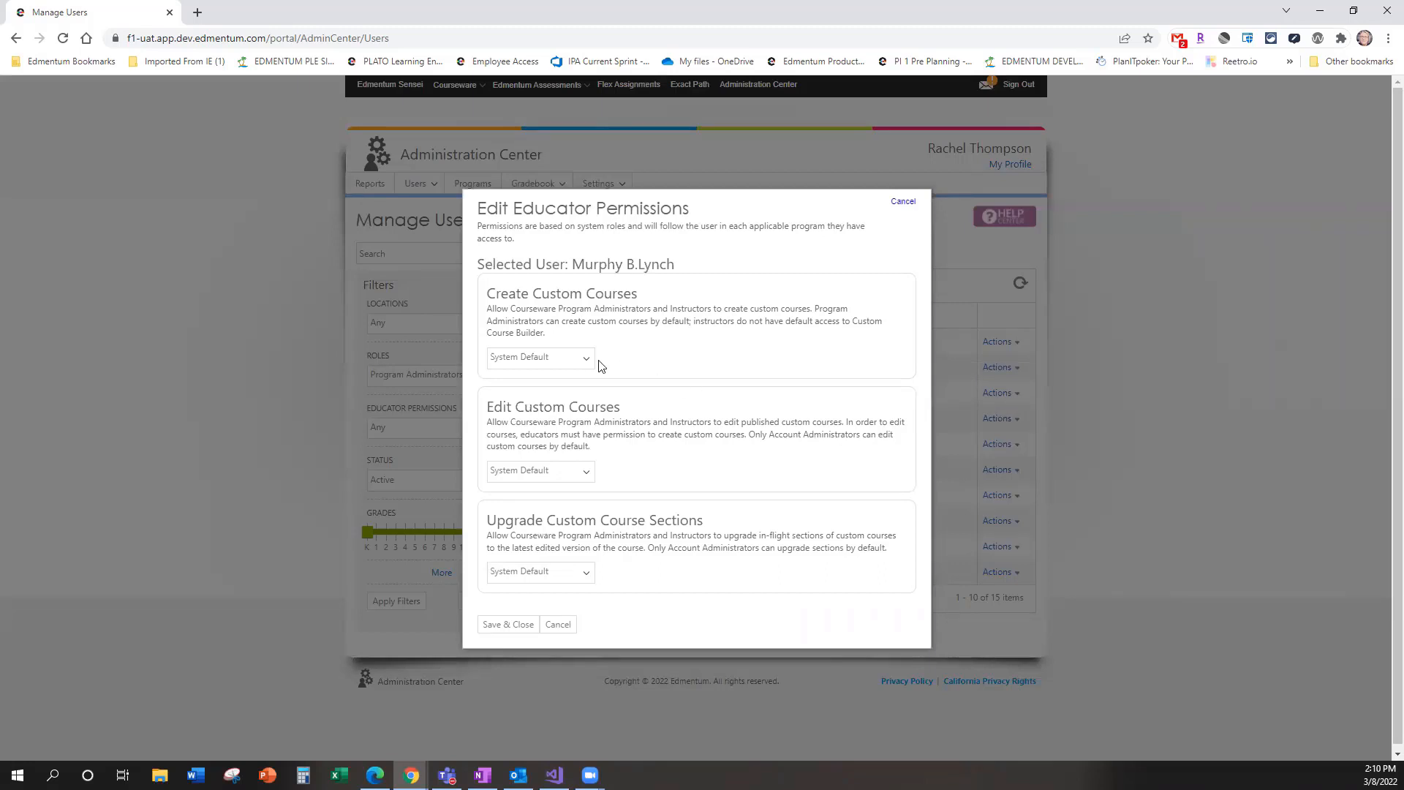
pyautogui.click(560, 359)
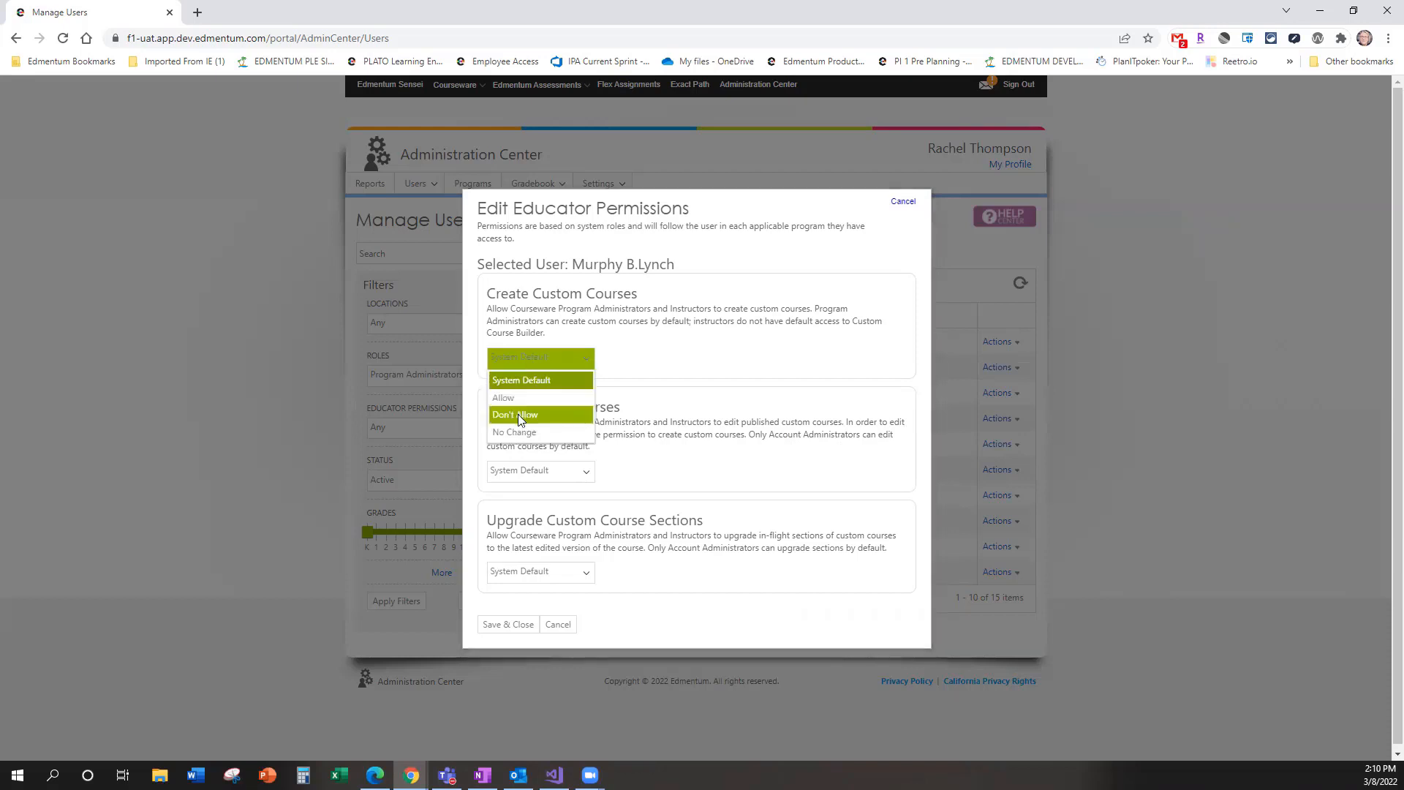
pyautogui.click(517, 414)
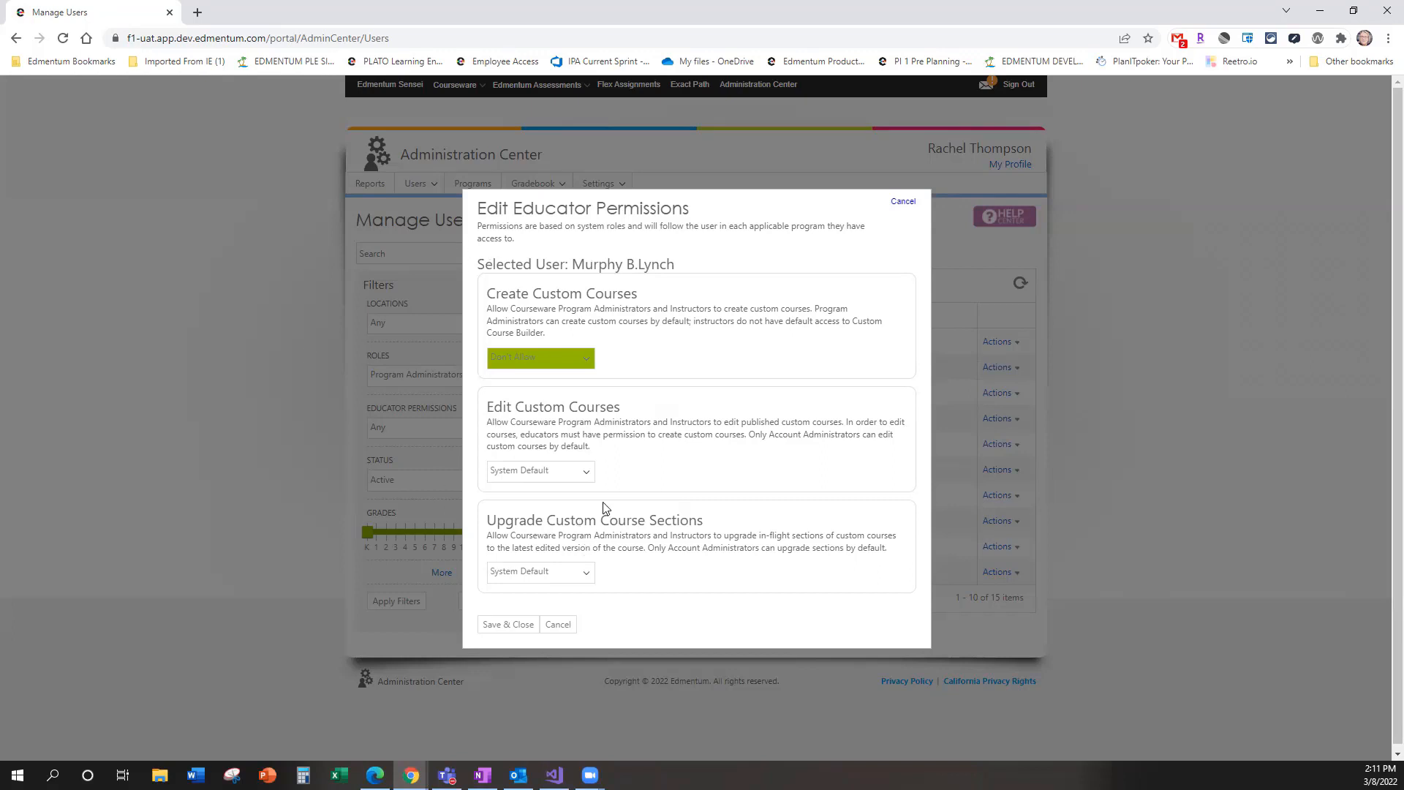
pyautogui.click(561, 469)
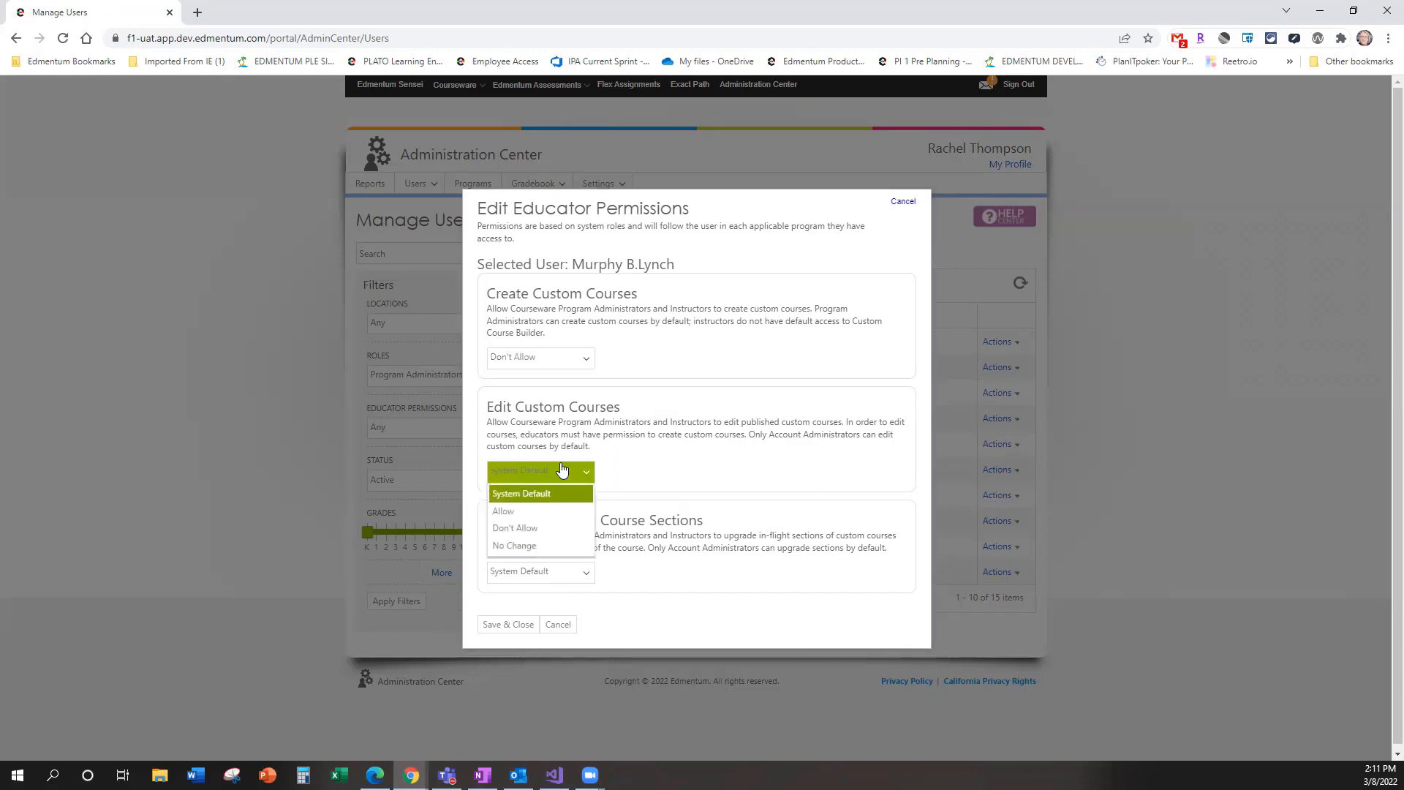
pyautogui.click(503, 508)
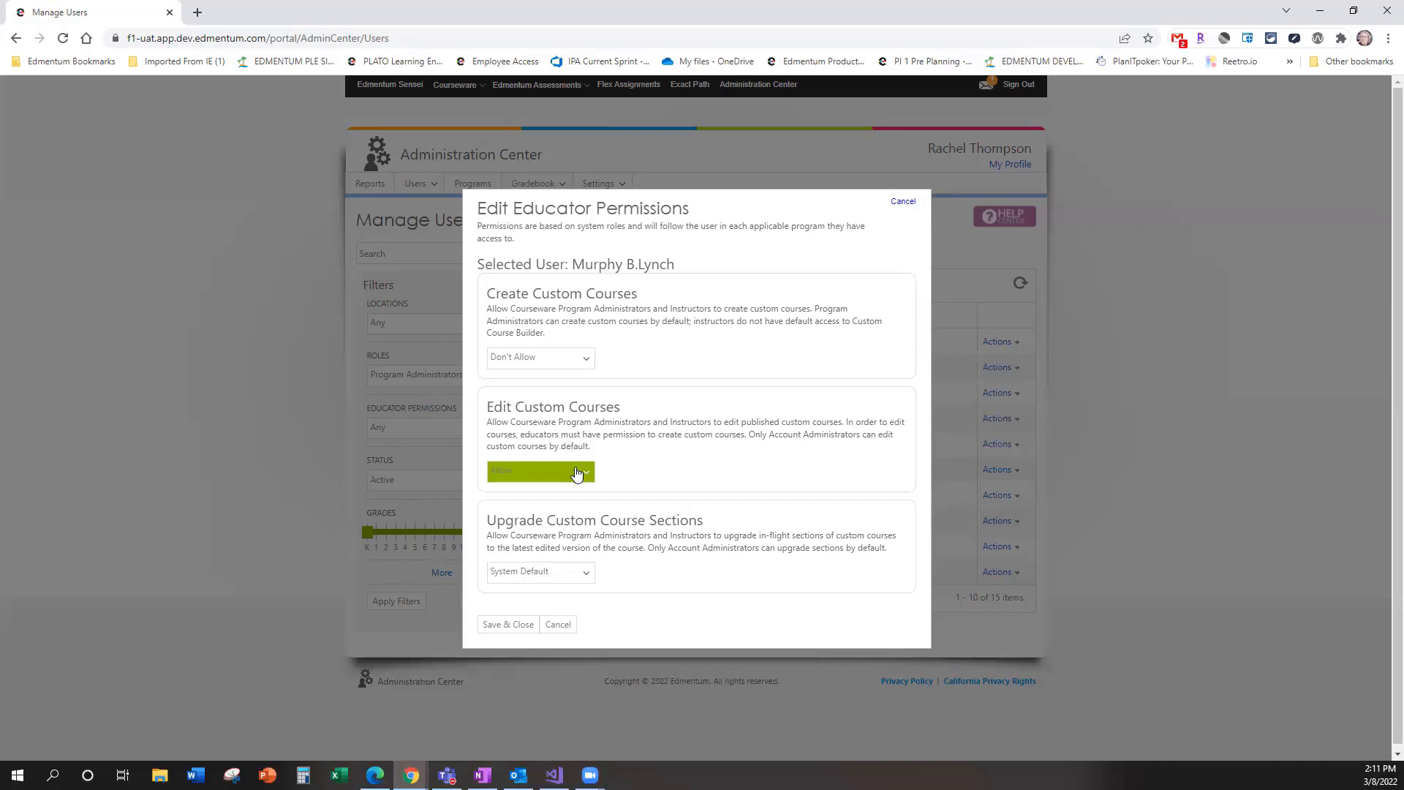
pyautogui.click(681, 444)
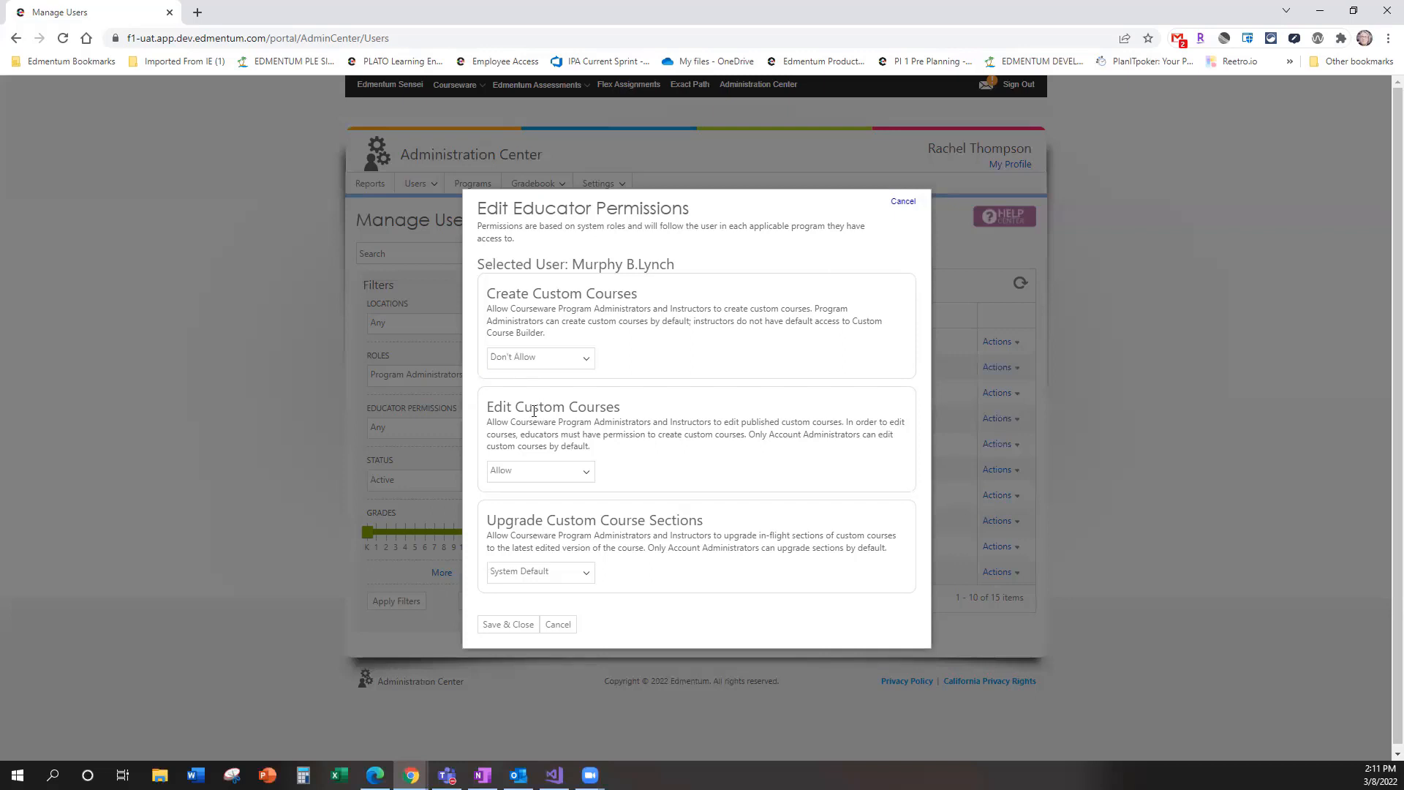
# Step: Try setting Create Custom Courses and Upgrade Custom Course Sections to Allow, and discard all permission changes for this user
pyautogui.click(552, 365)
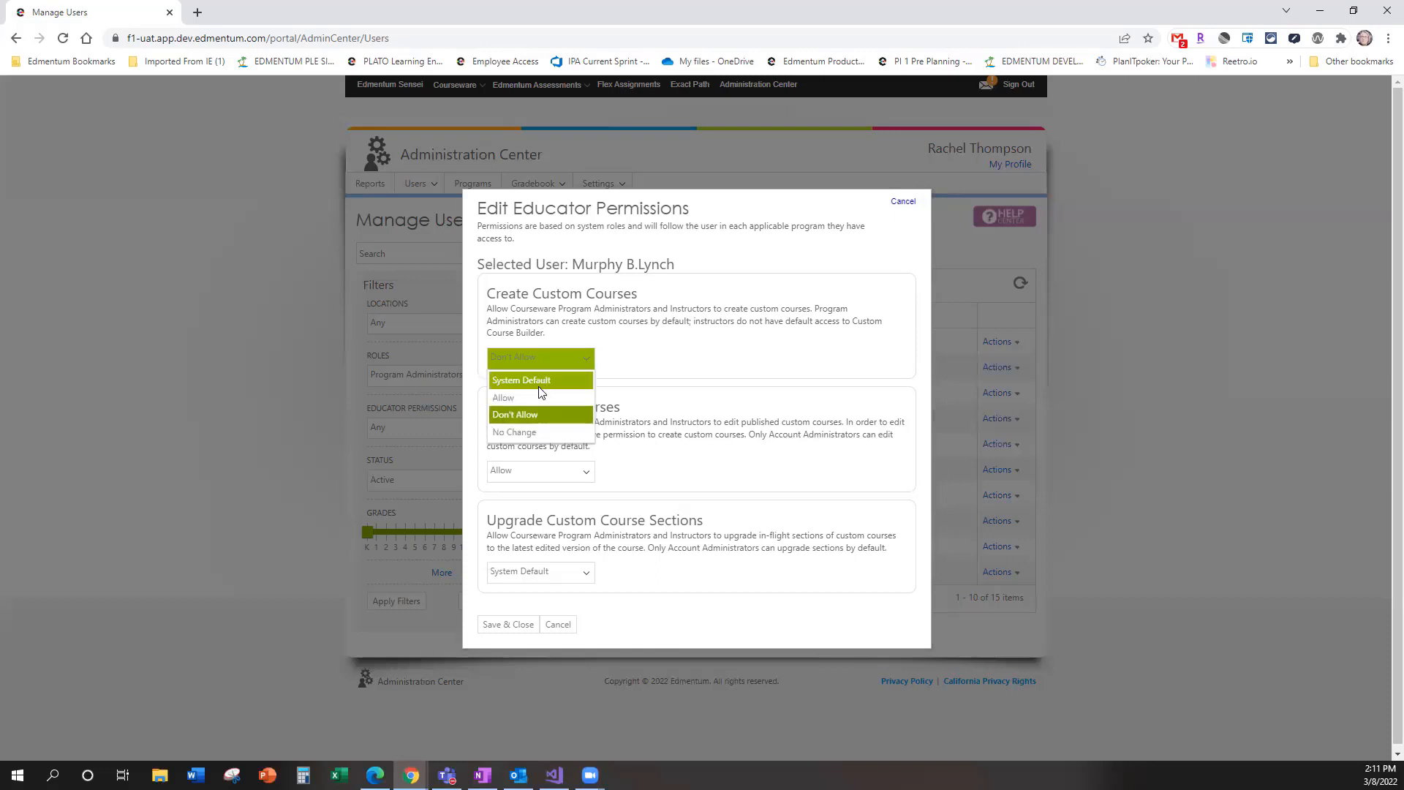
pyautogui.click(538, 395)
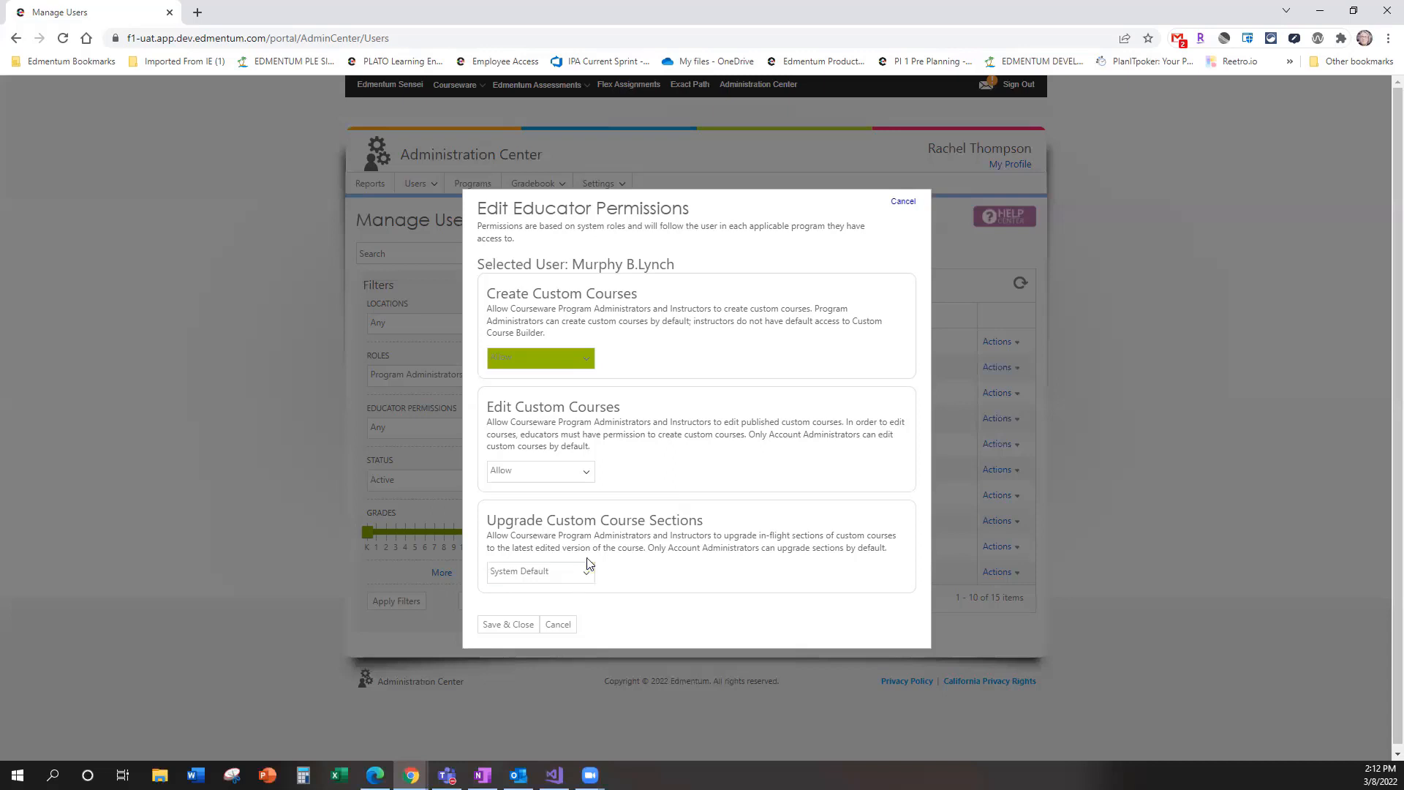
pyautogui.click(570, 577)
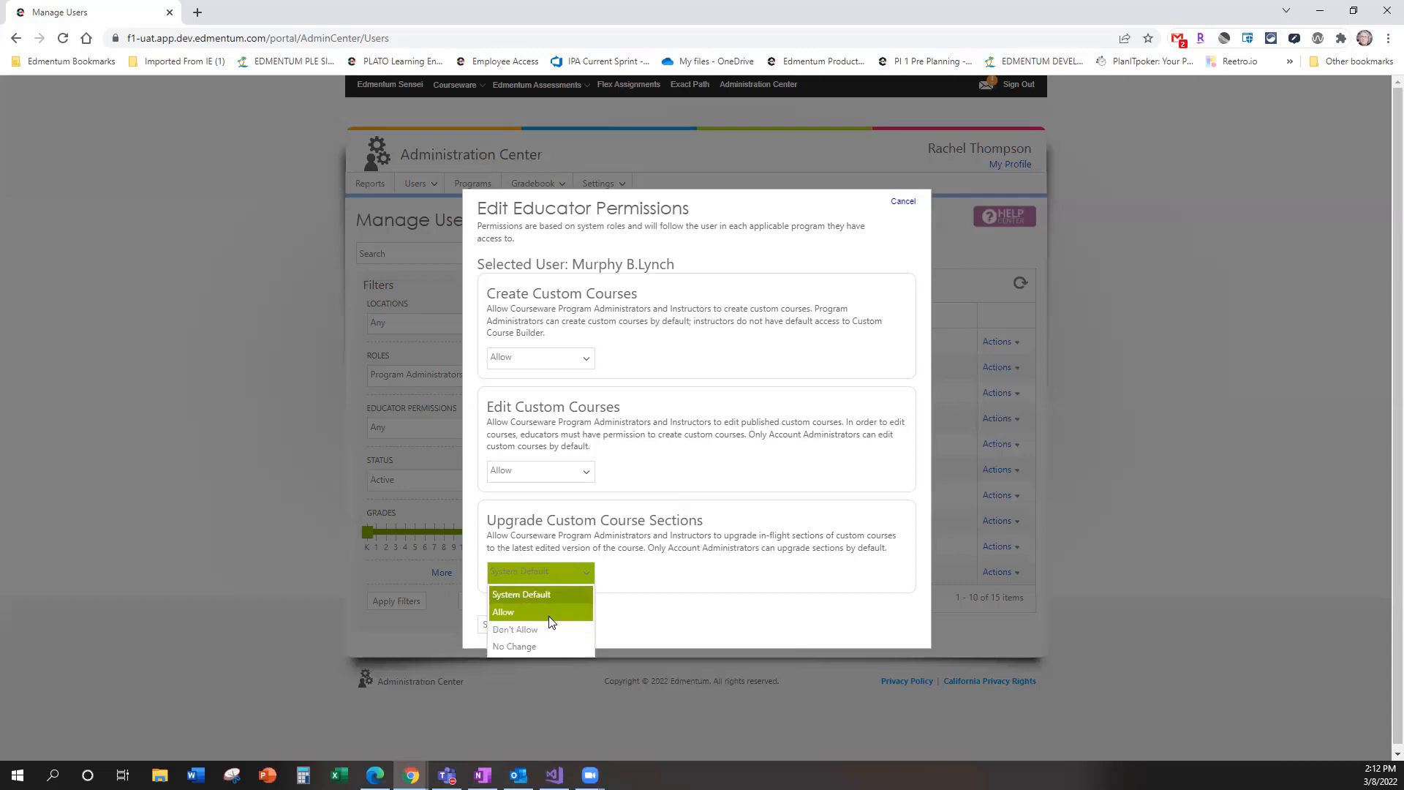
pyautogui.click(548, 616)
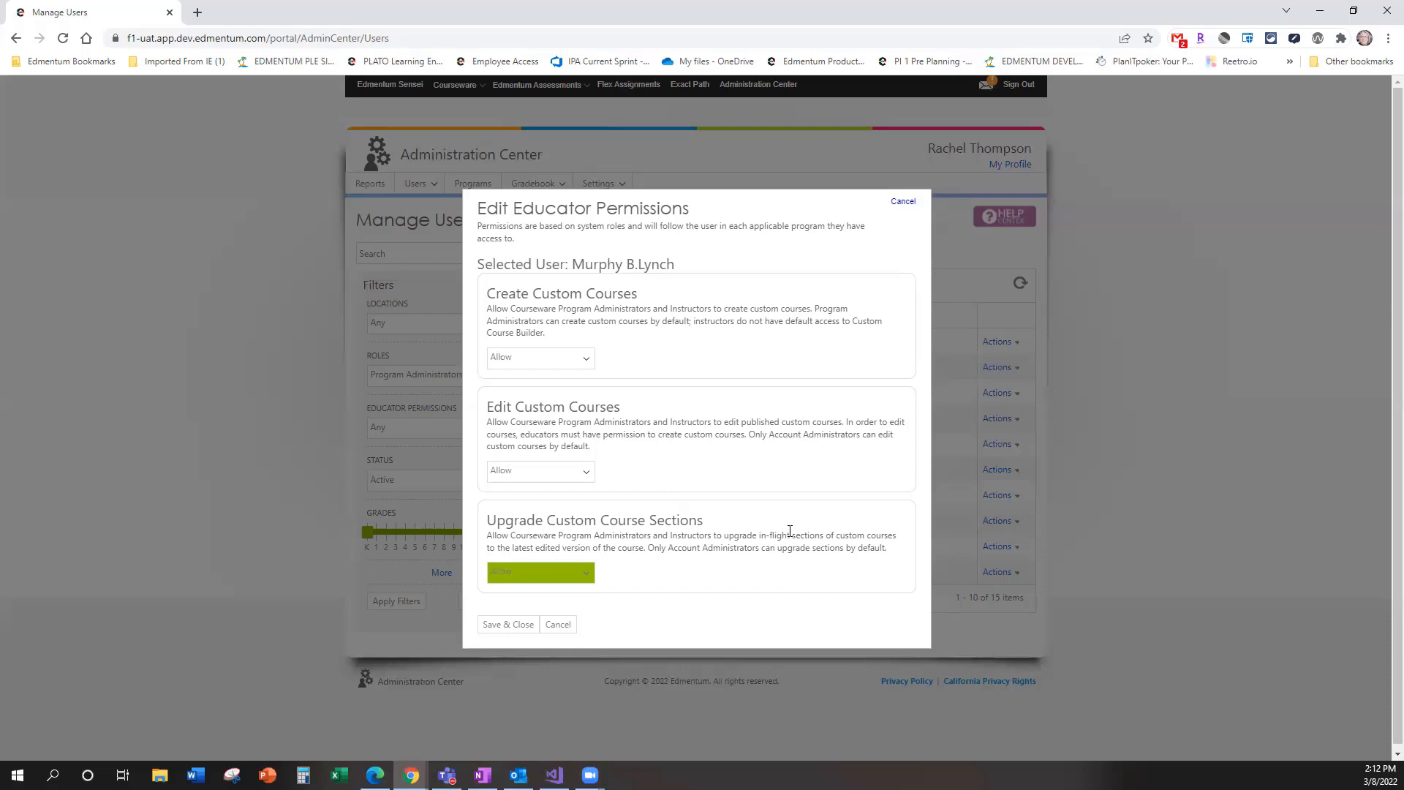
pyautogui.click(553, 625)
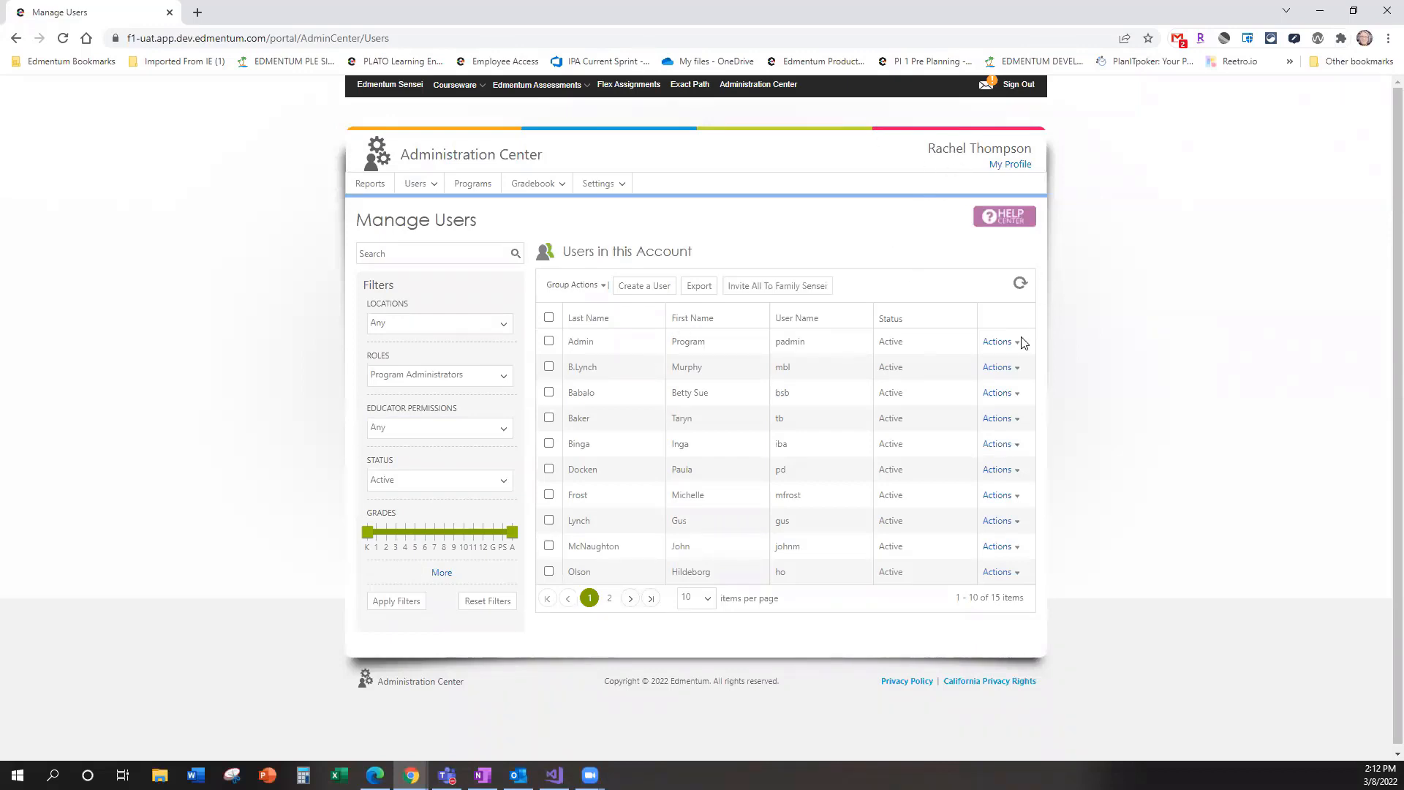
# Step: Reopen the second listed program administrator's permissions and set Create Custom Courses, Edit Custom Courses and Upgrade Custom Course Sections to Allow
pyautogui.click(1010, 372)
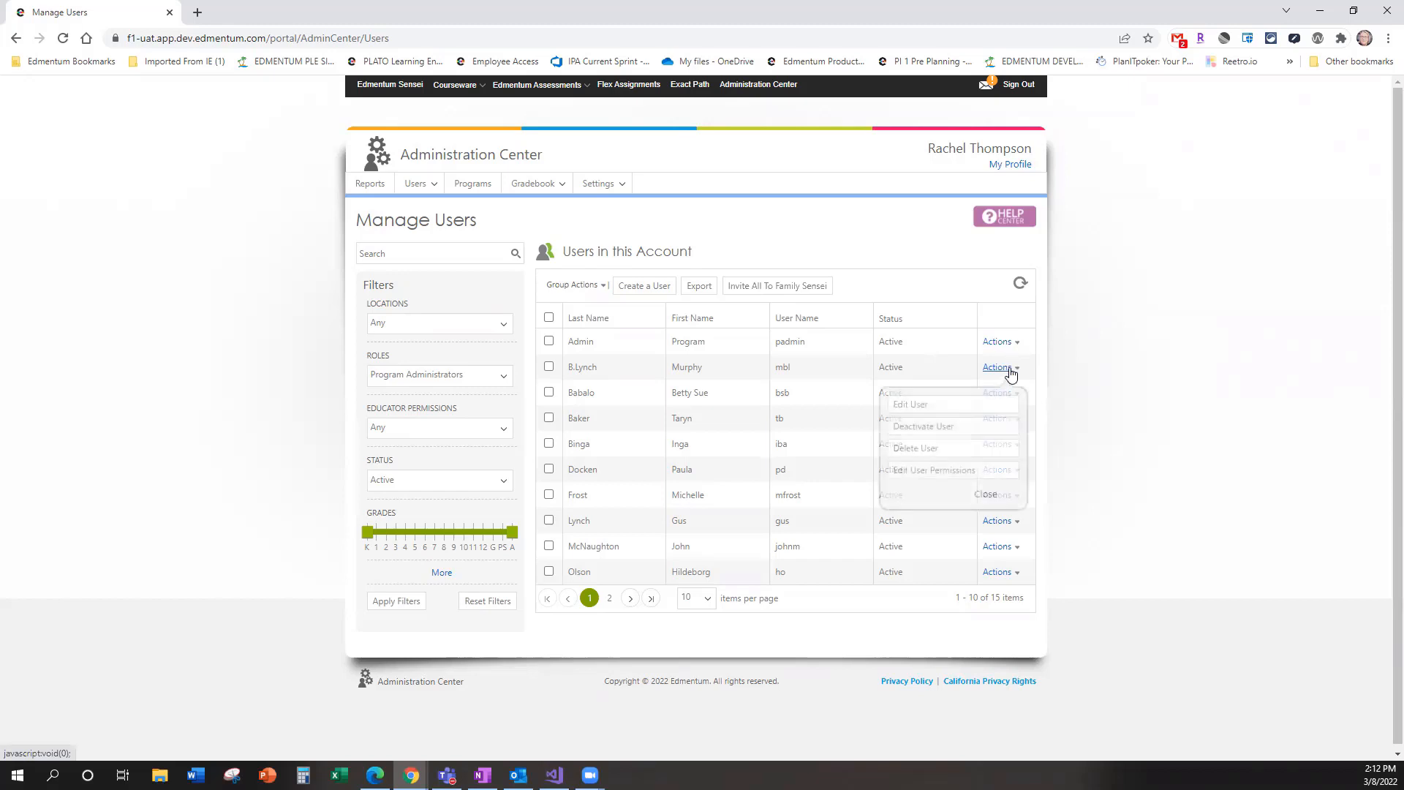
pyautogui.click(965, 472)
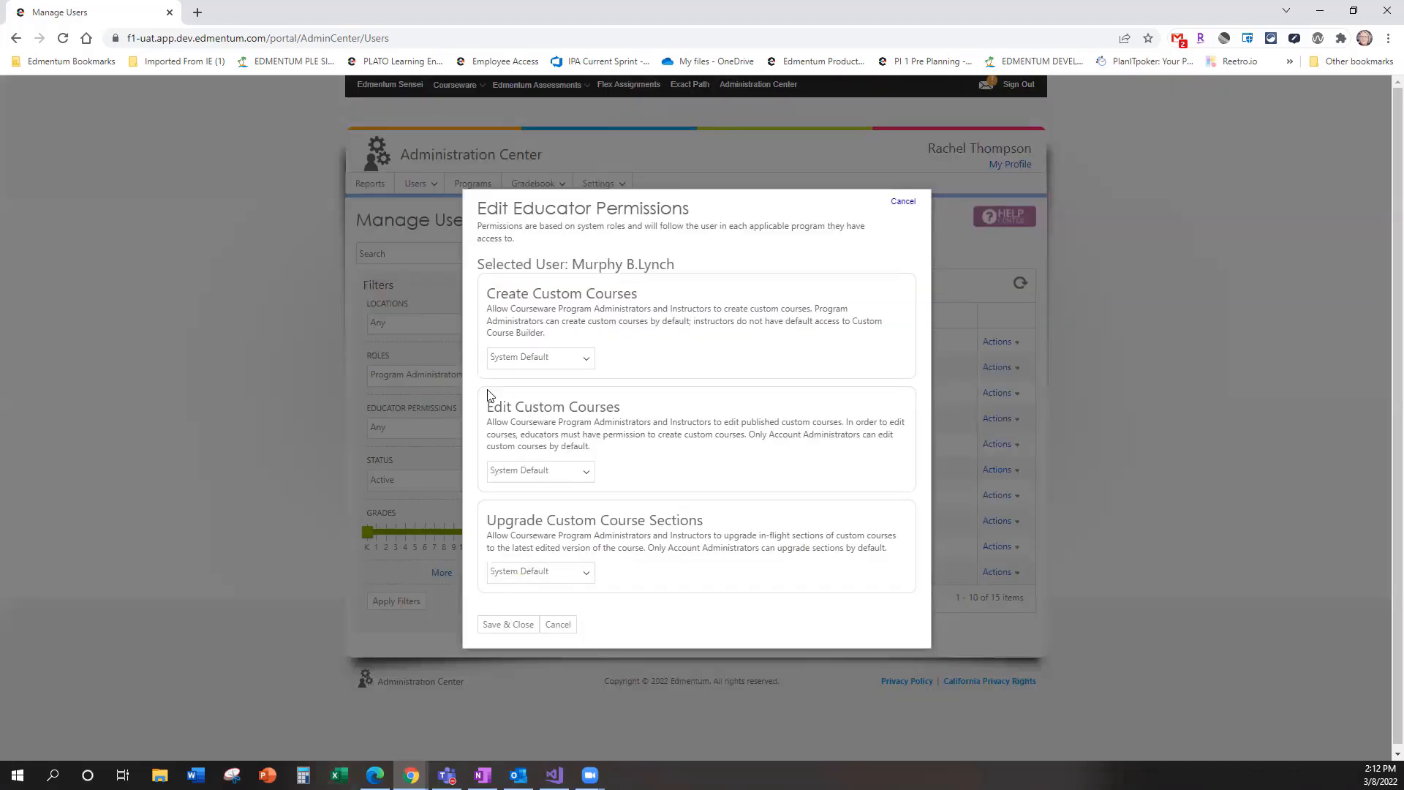
pyautogui.click(532, 357)
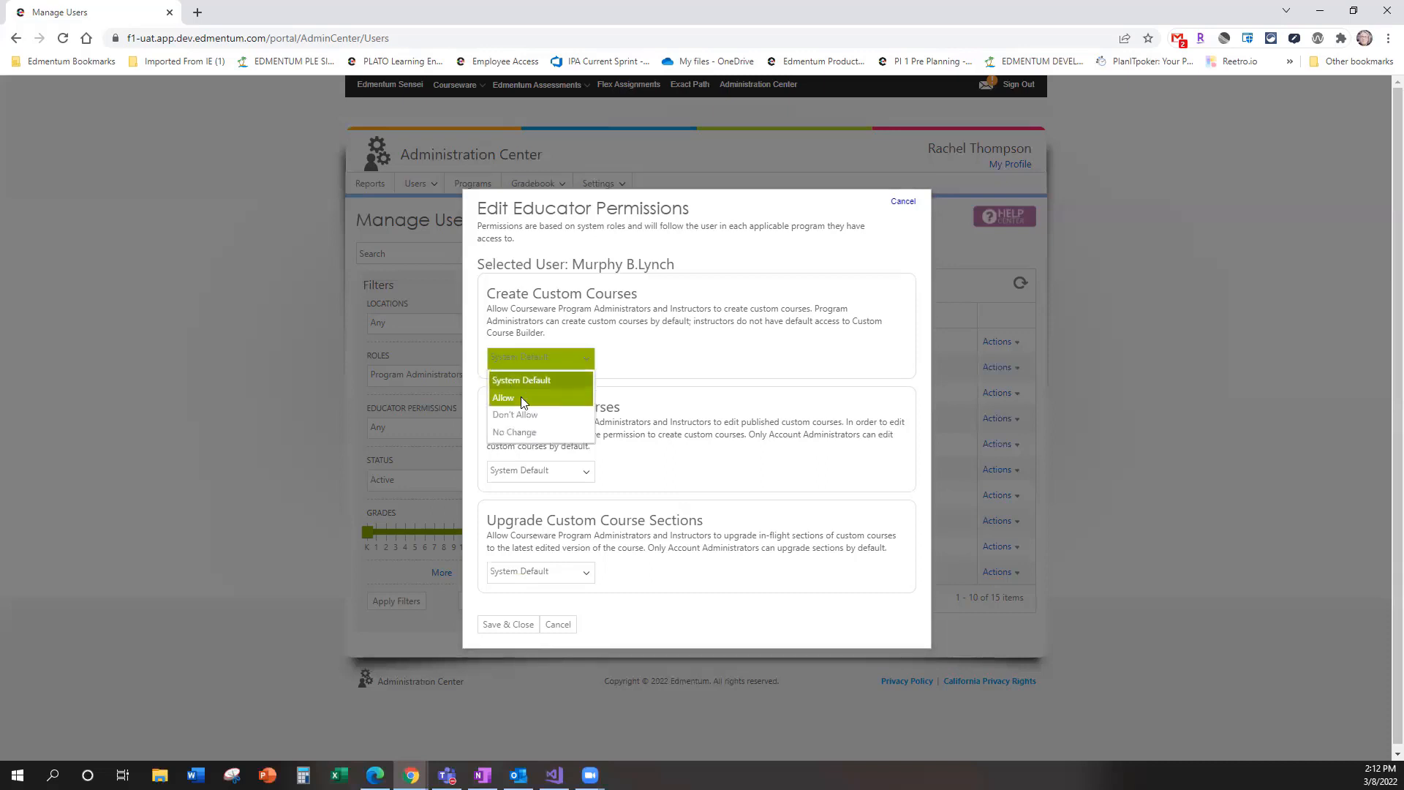
pyautogui.click(521, 396)
pyautogui.click(537, 471)
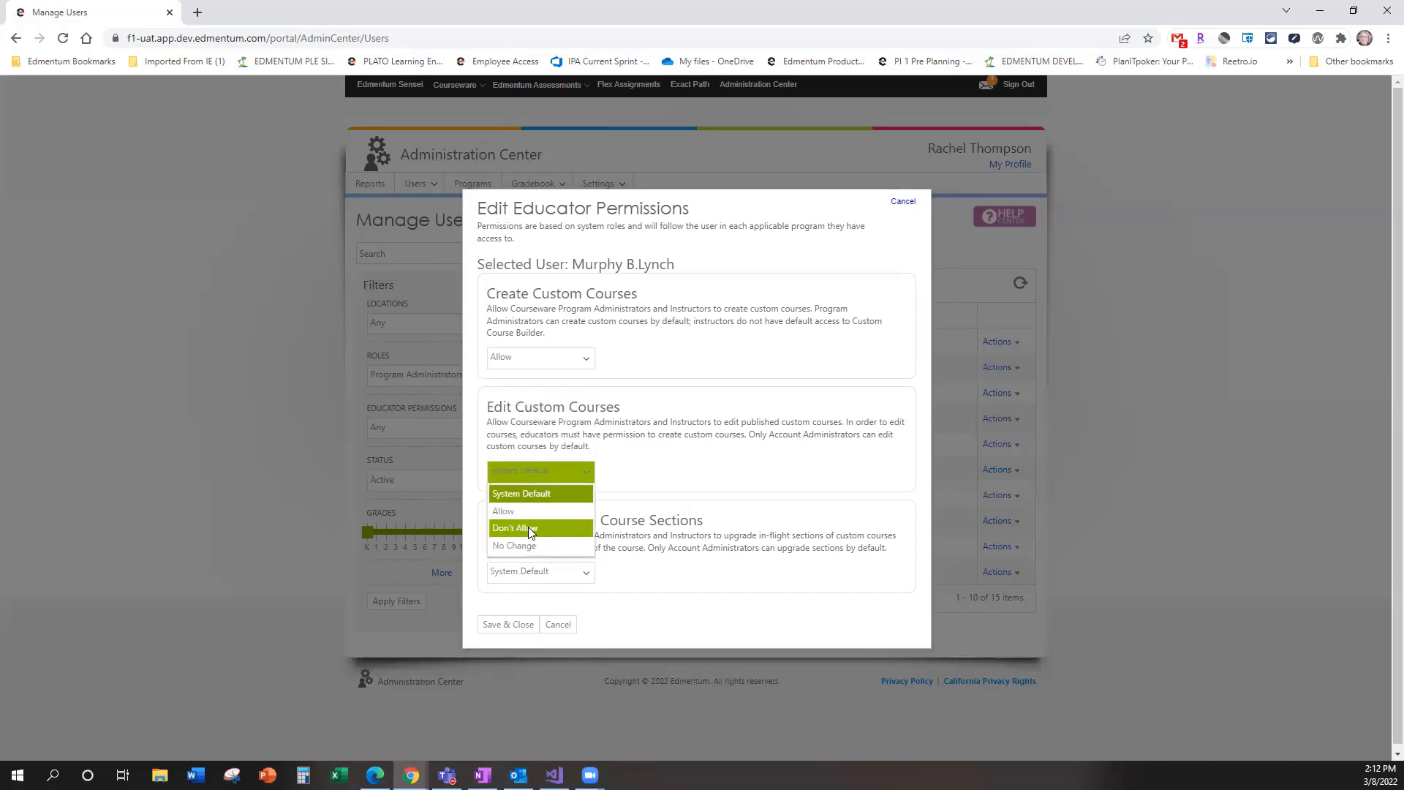
pyautogui.click(536, 511)
pyautogui.click(567, 571)
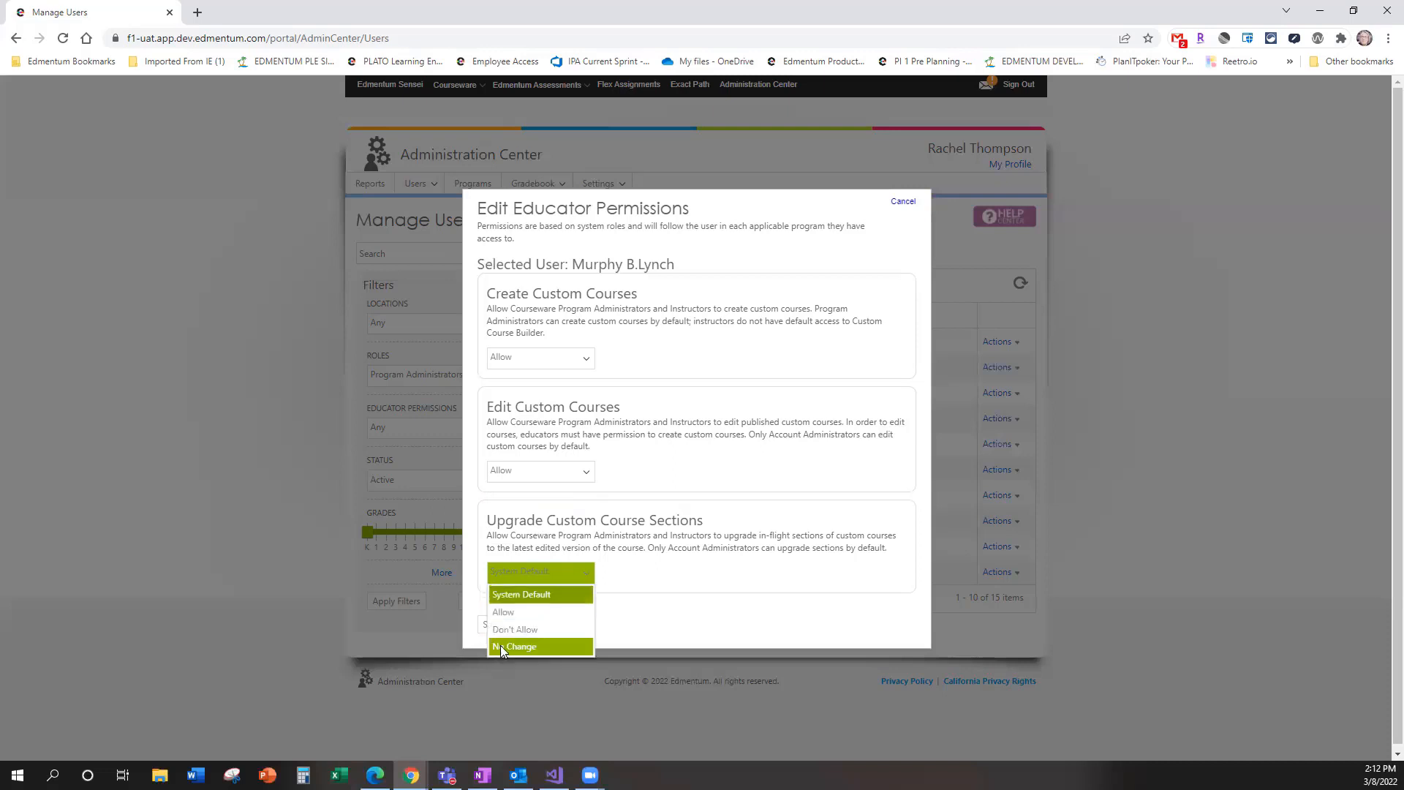
pyautogui.click(519, 610)
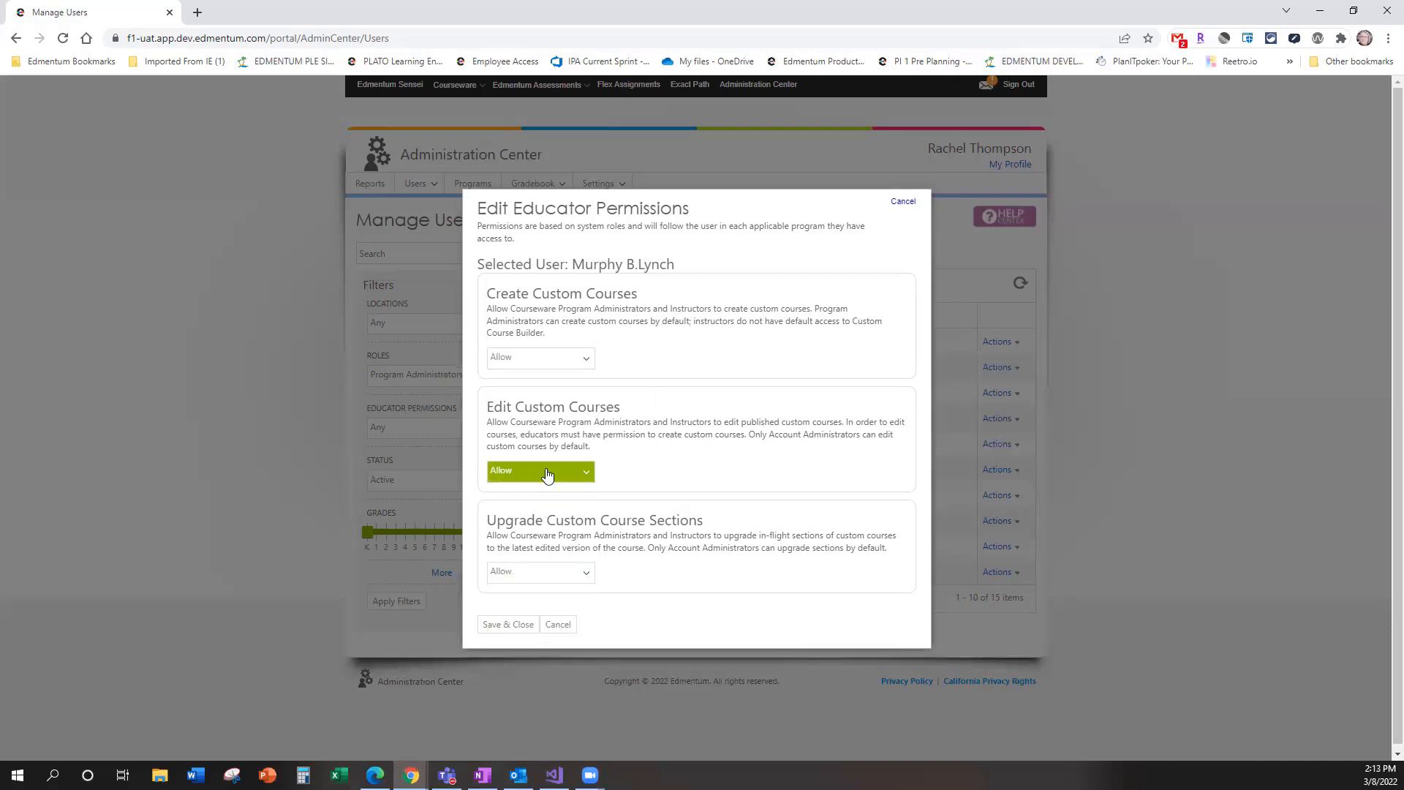
# Step: Try the No Change and System Default options for the Edit Custom Courses permission
pyautogui.click(584, 474)
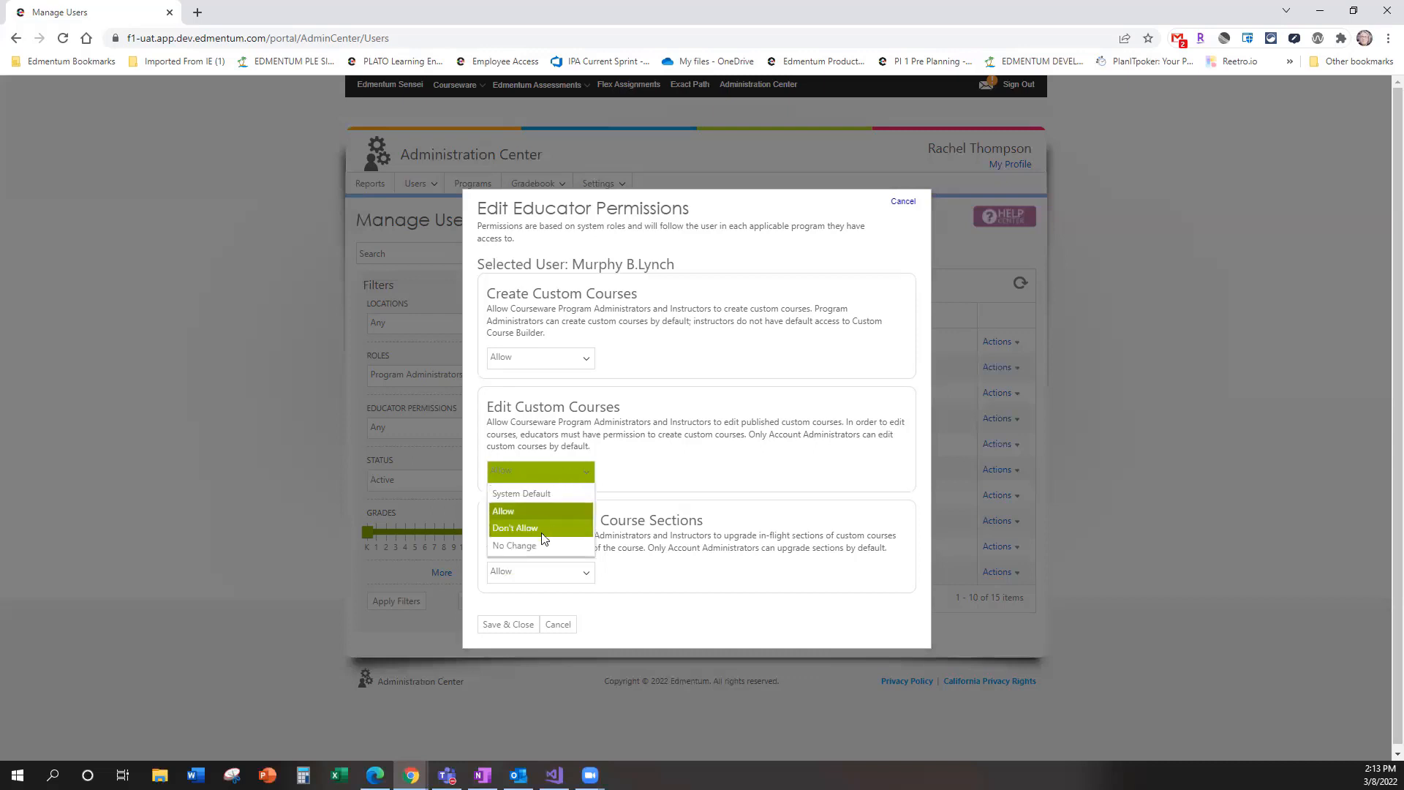
pyautogui.click(519, 544)
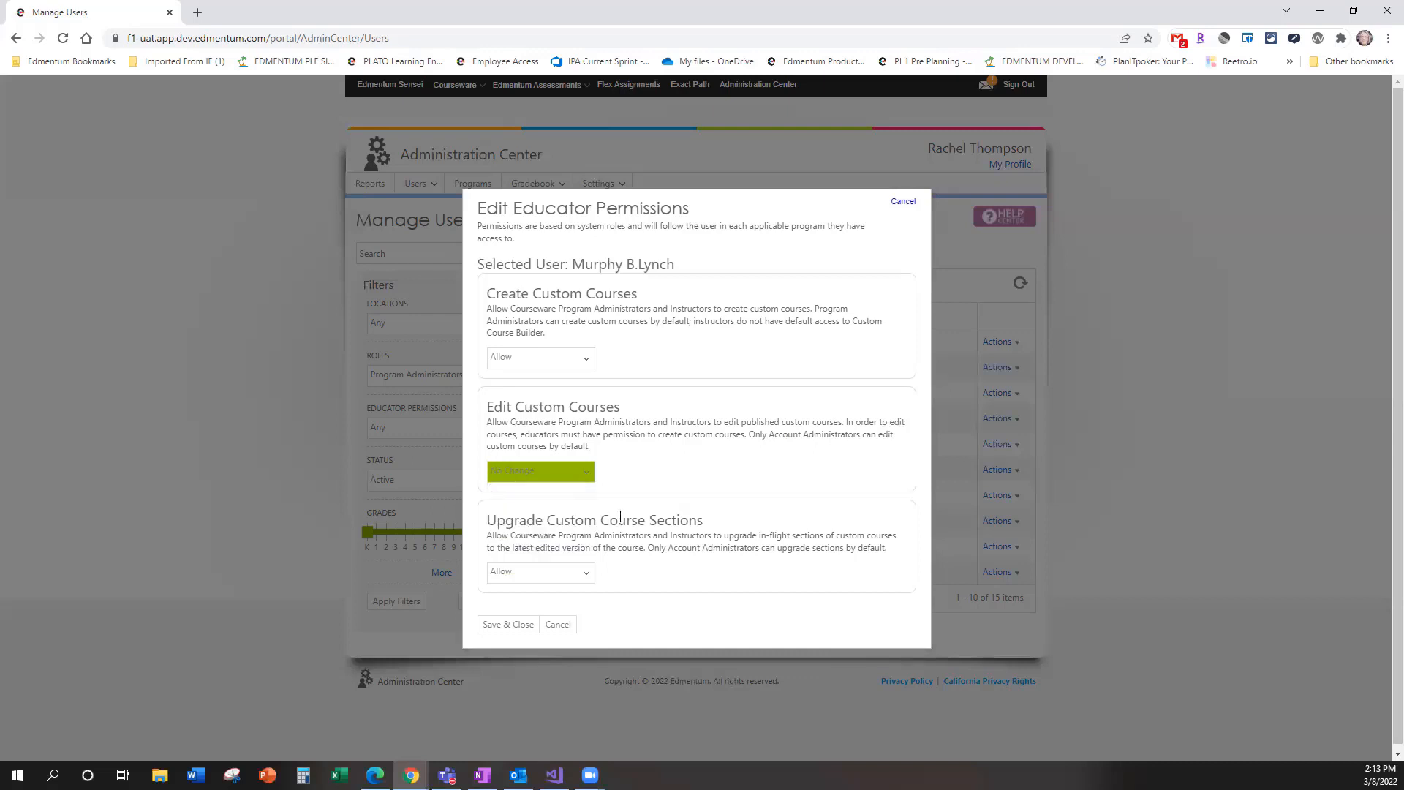
pyautogui.click(569, 472)
pyautogui.click(566, 492)
# Step: Set Edit Custom Courses to Allow and save the user's educator permissions
pyautogui.click(573, 472)
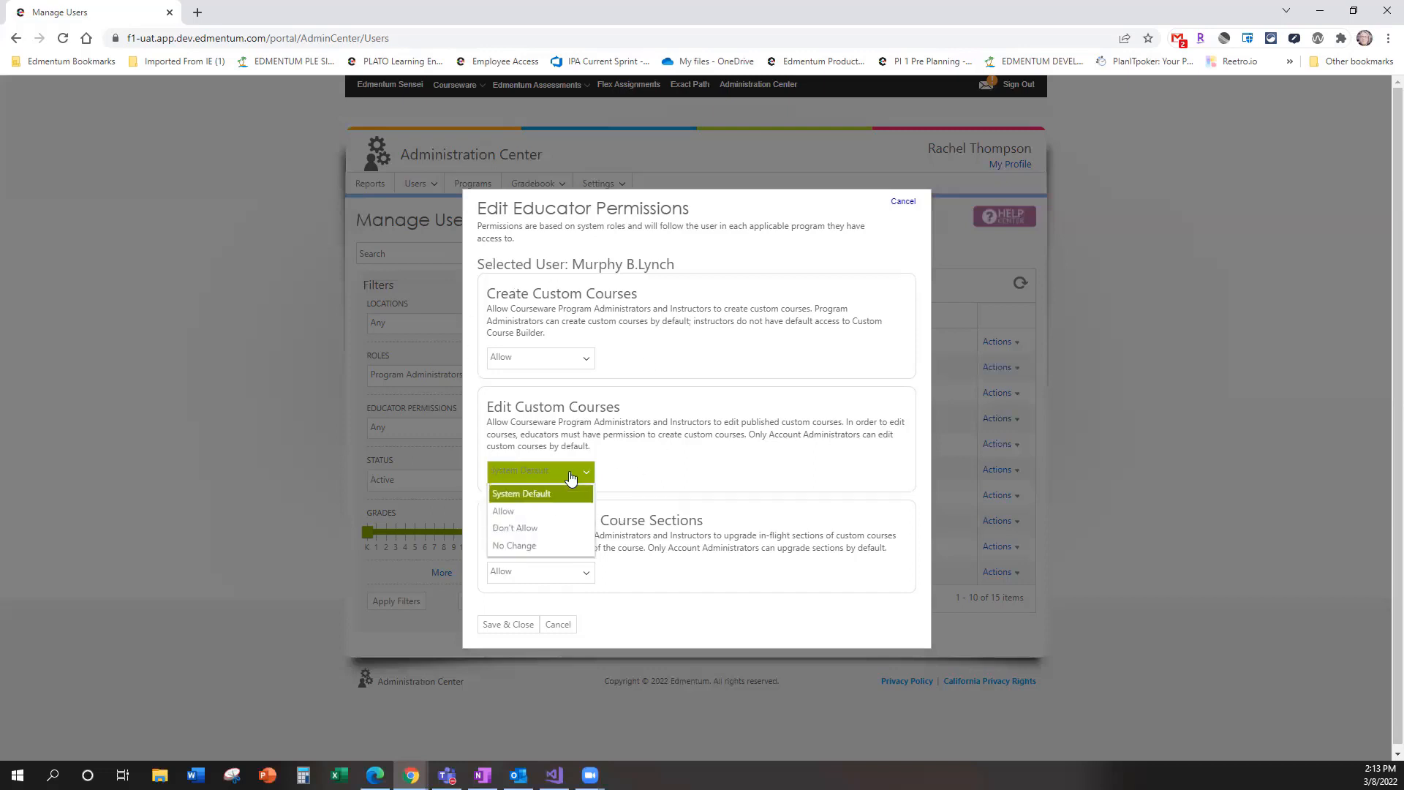
pyautogui.click(546, 515)
pyautogui.click(503, 626)
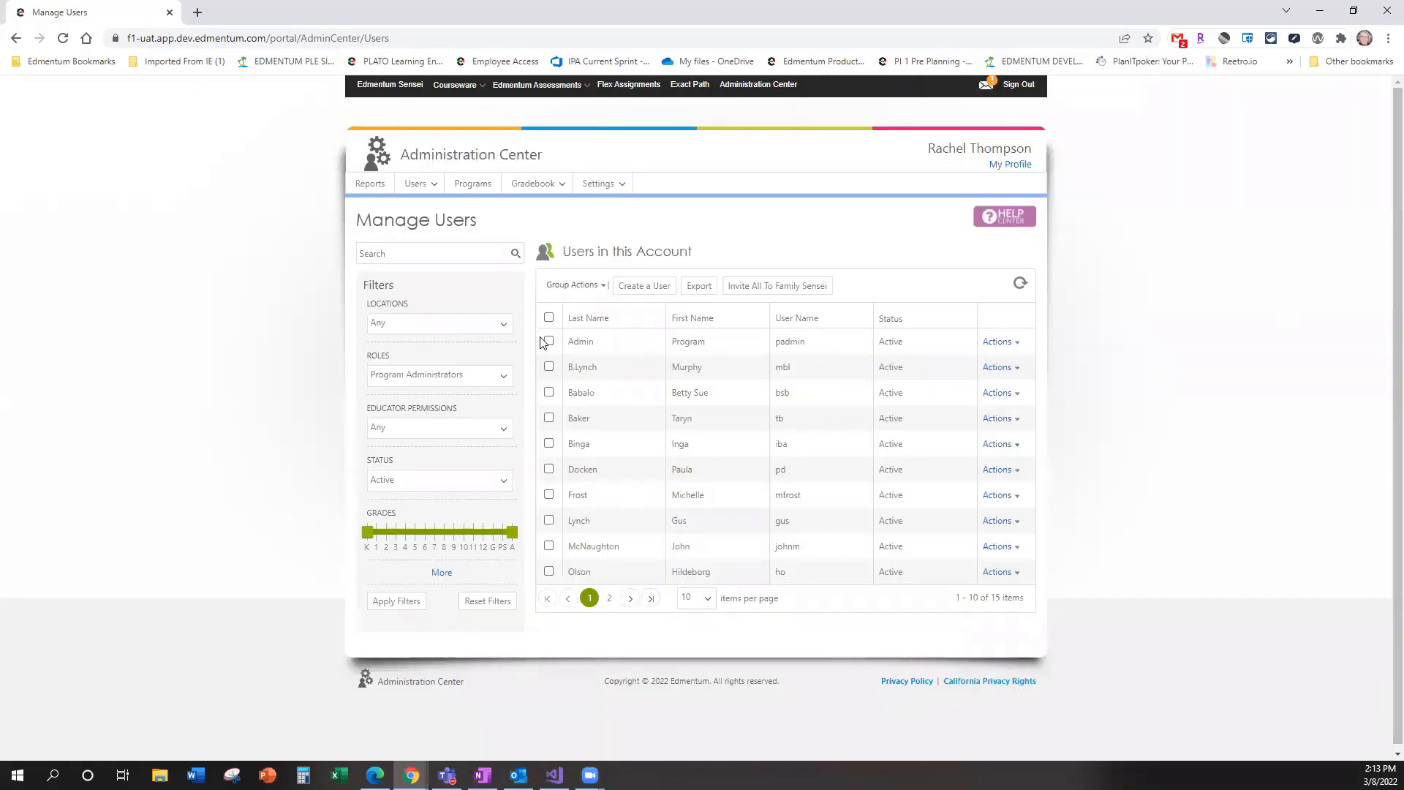
# Step: Select the first five program administrators in the list and open the group educator permissions for them
pyautogui.click(548, 342)
pyautogui.click(548, 367)
pyautogui.click(548, 393)
pyautogui.click(548, 418)
pyautogui.click(587, 288)
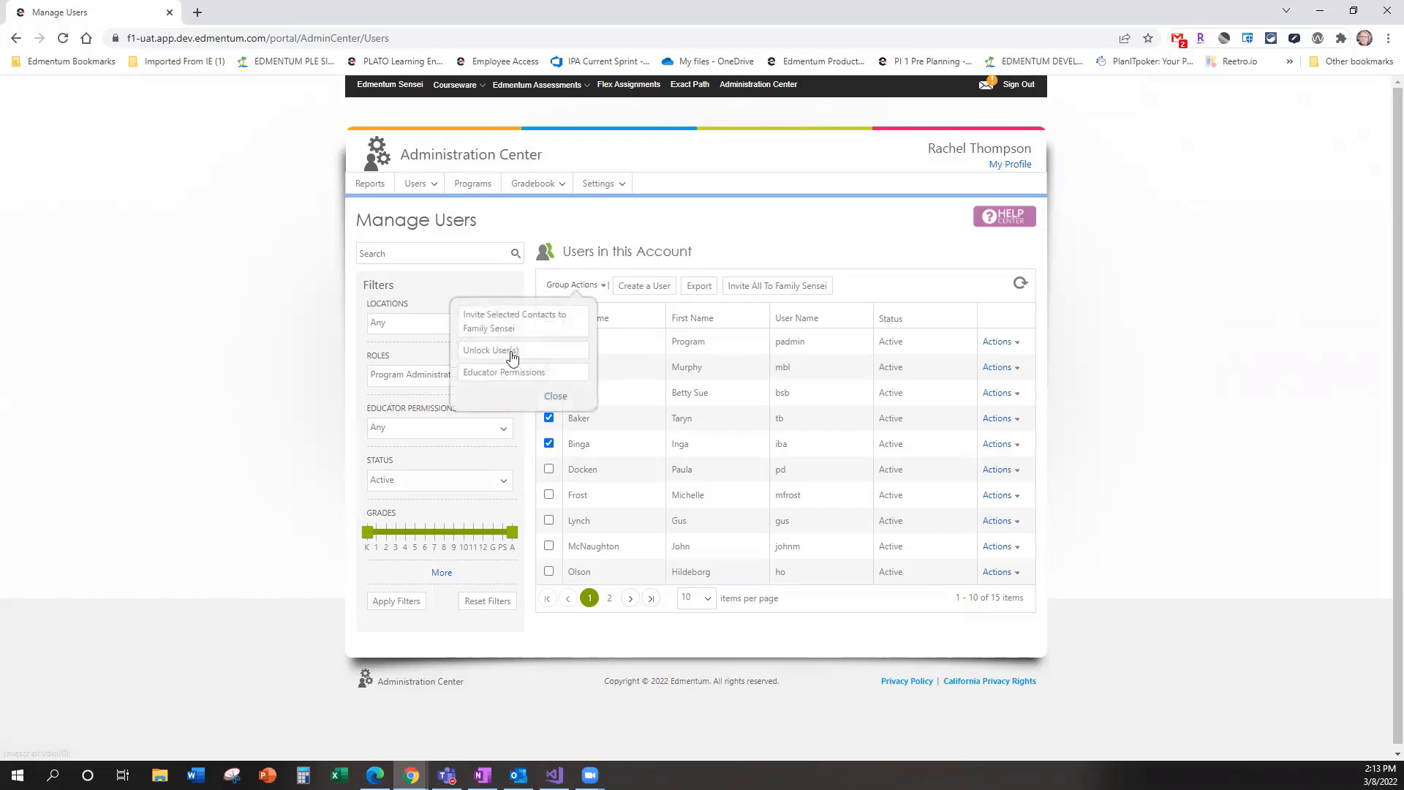
pyautogui.click(501, 374)
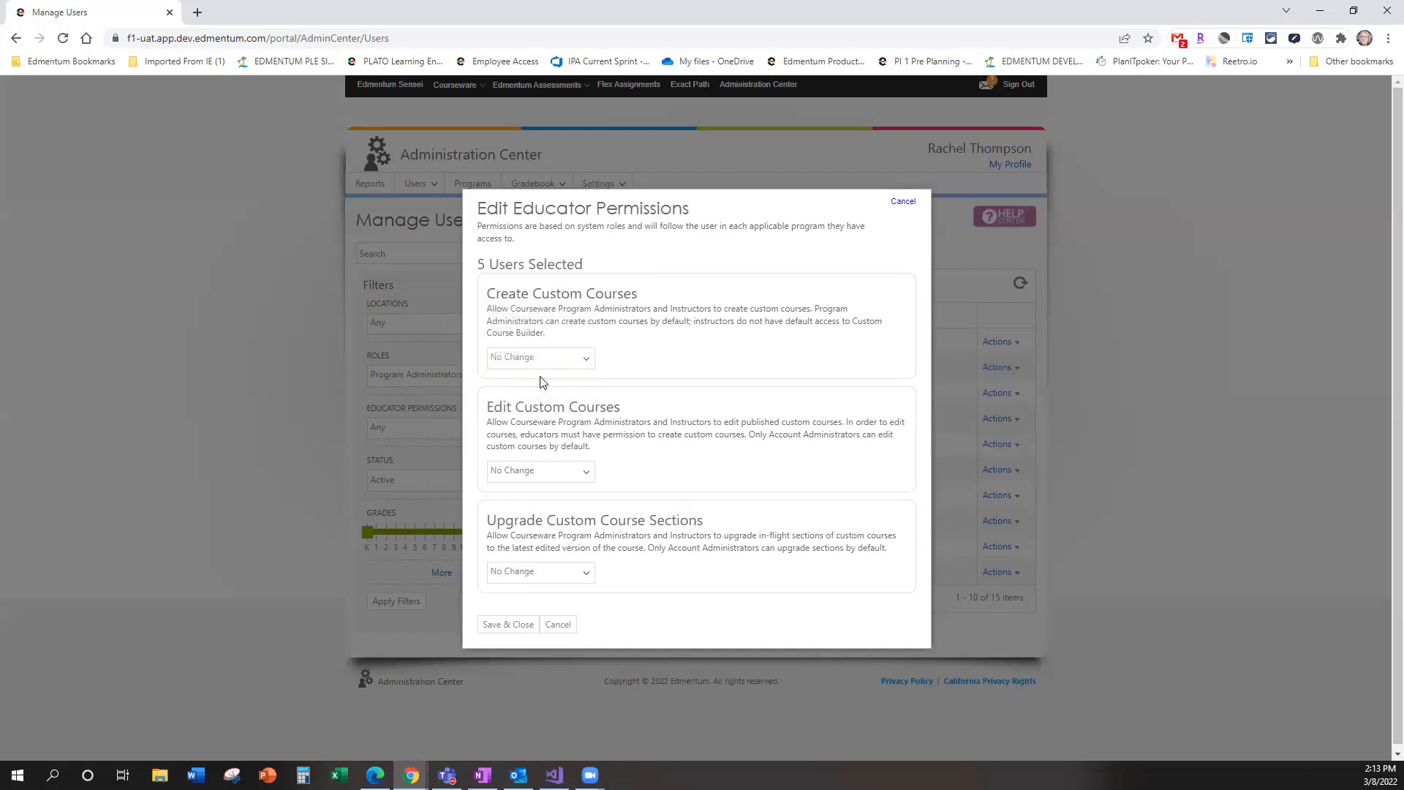
# Step: Set Create Custom Courses and Edit Custom Courses to Allow for the five selected users and save
pyautogui.click(539, 361)
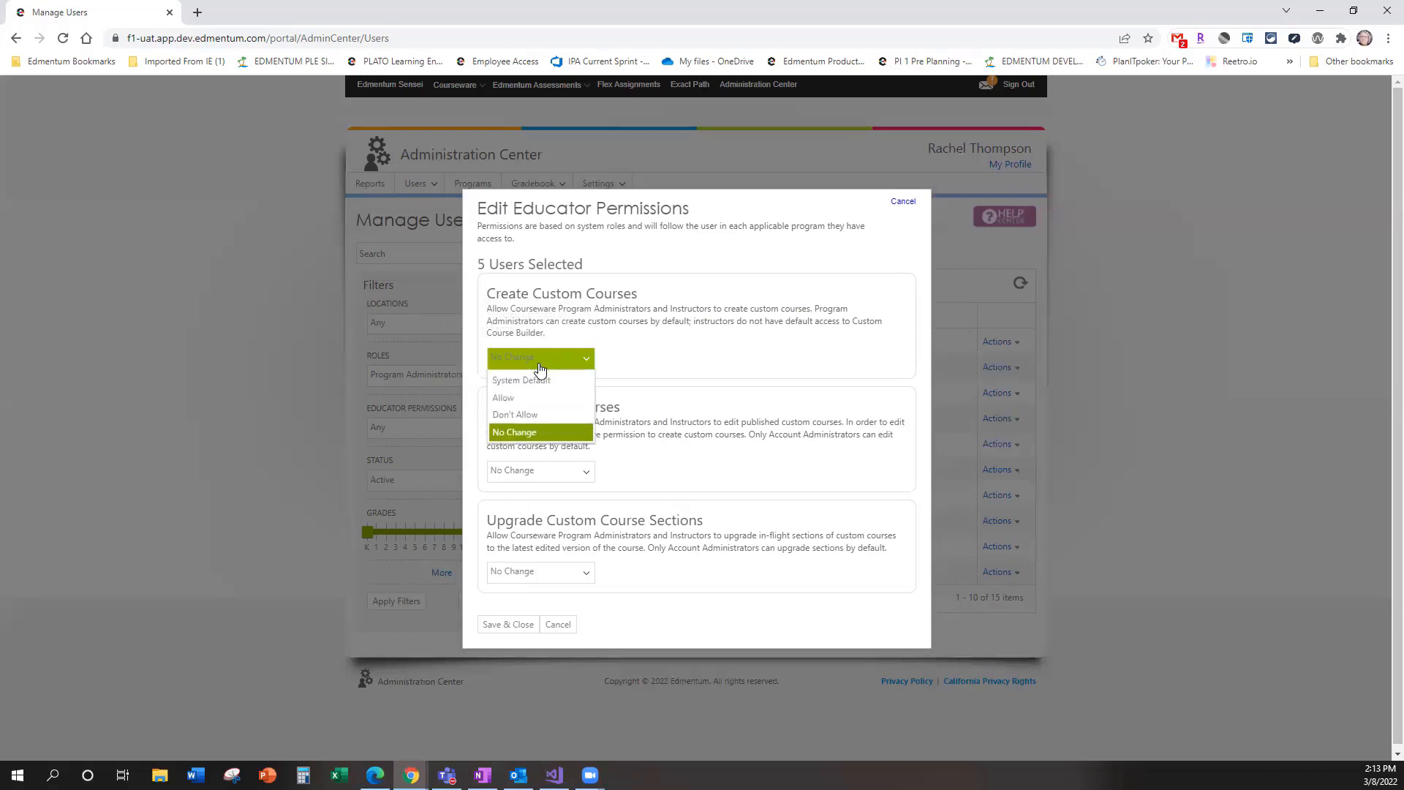
pyautogui.click(520, 402)
pyautogui.click(539, 471)
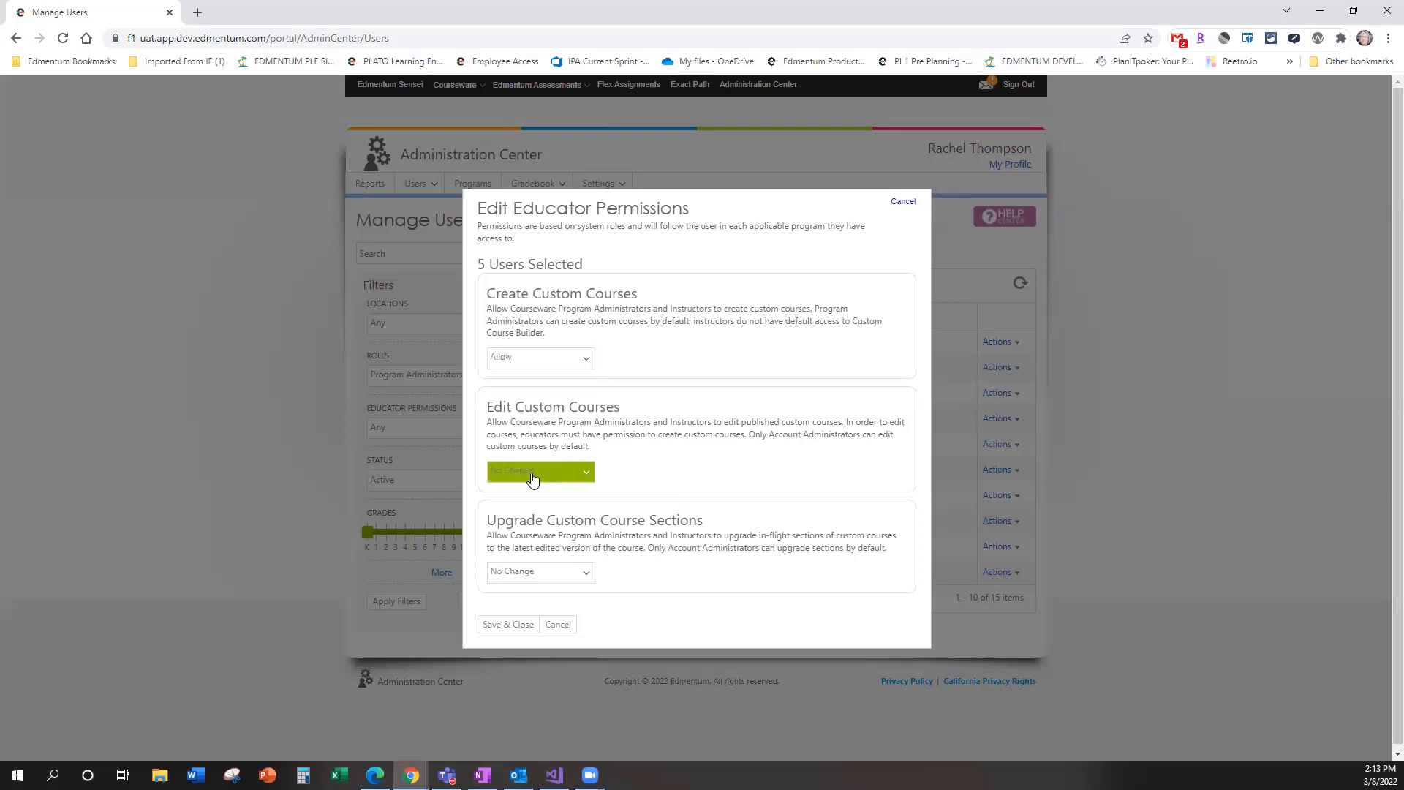
pyautogui.click(533, 512)
pyautogui.click(520, 627)
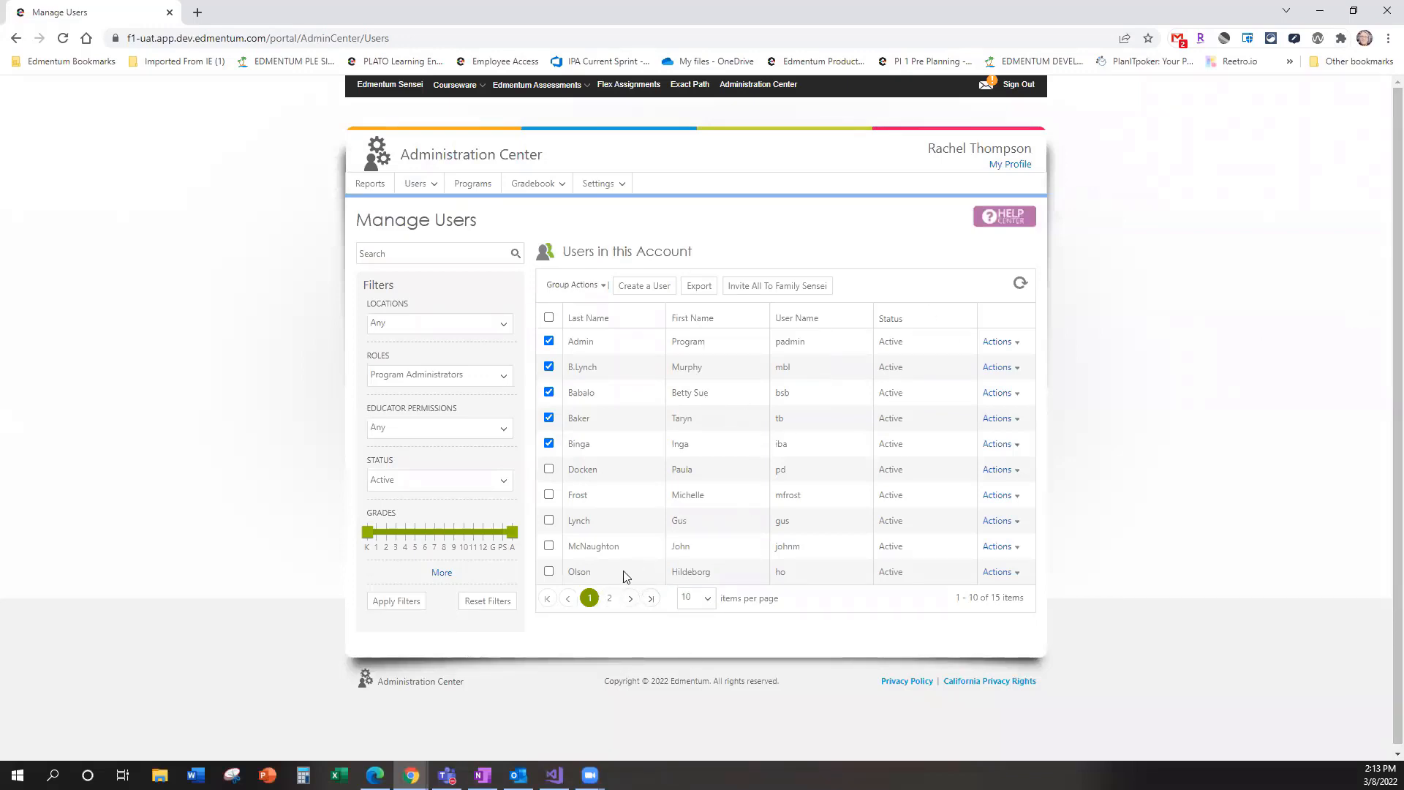
# Step: Add the second user on page 2 to the selected program administrators and return to page 1
pyautogui.click(609, 597)
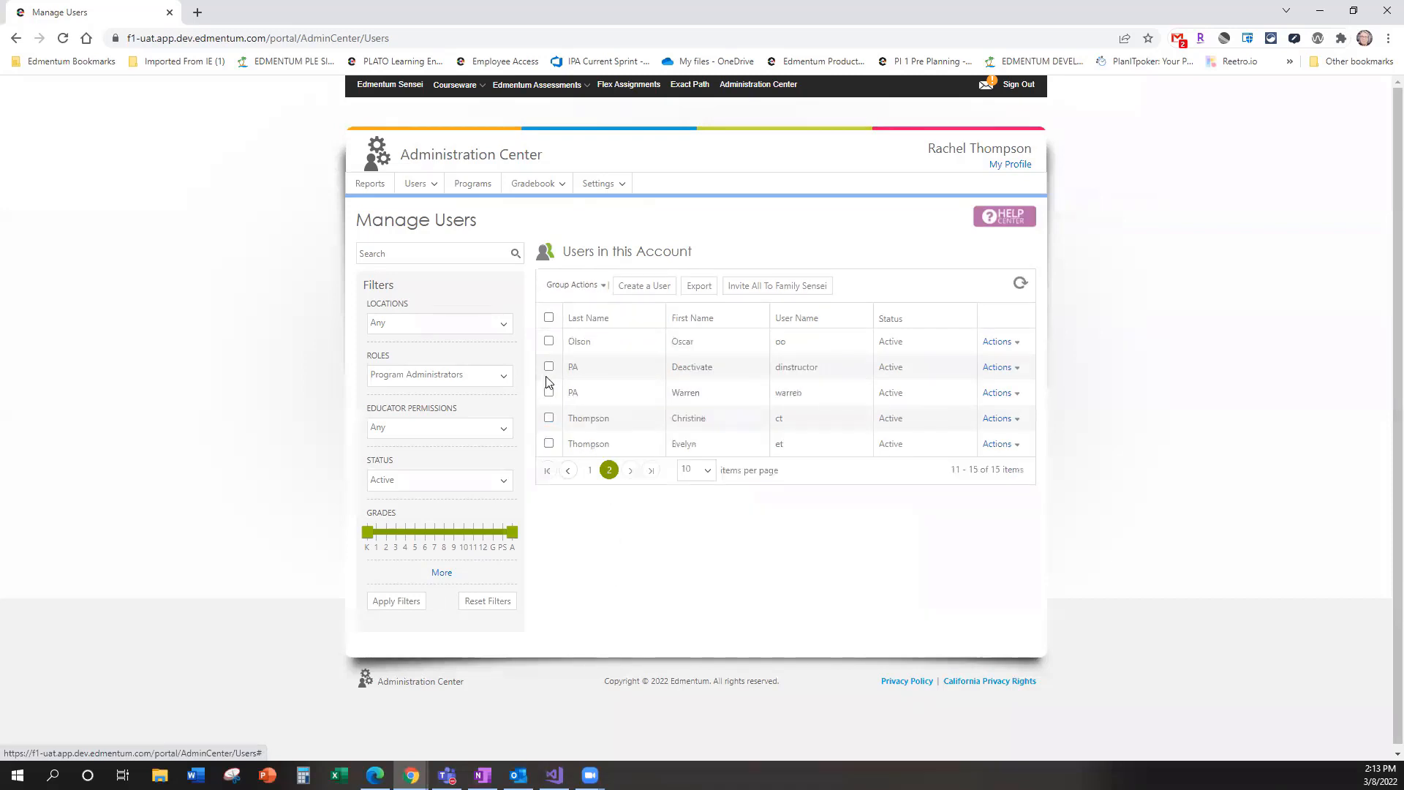
pyautogui.click(549, 366)
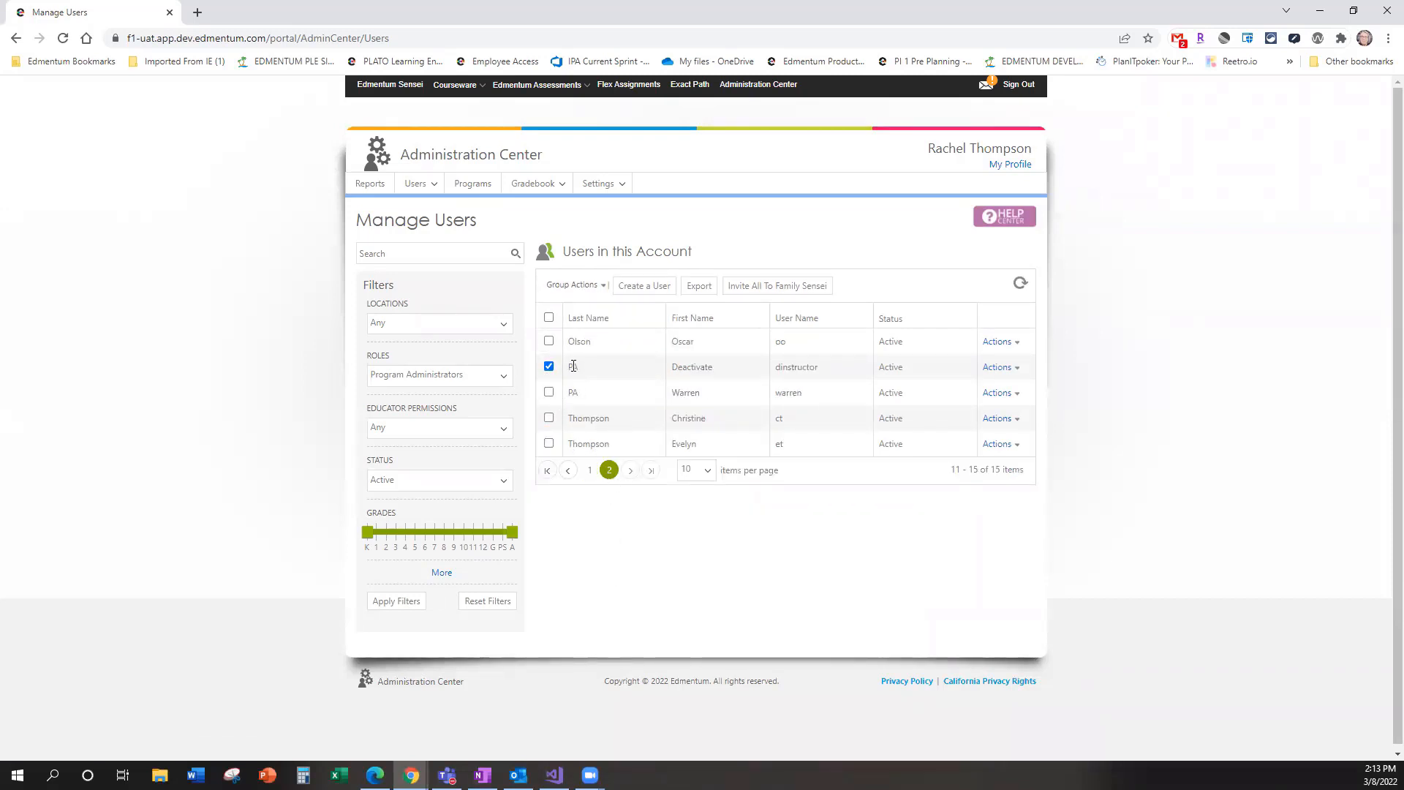
pyautogui.click(589, 470)
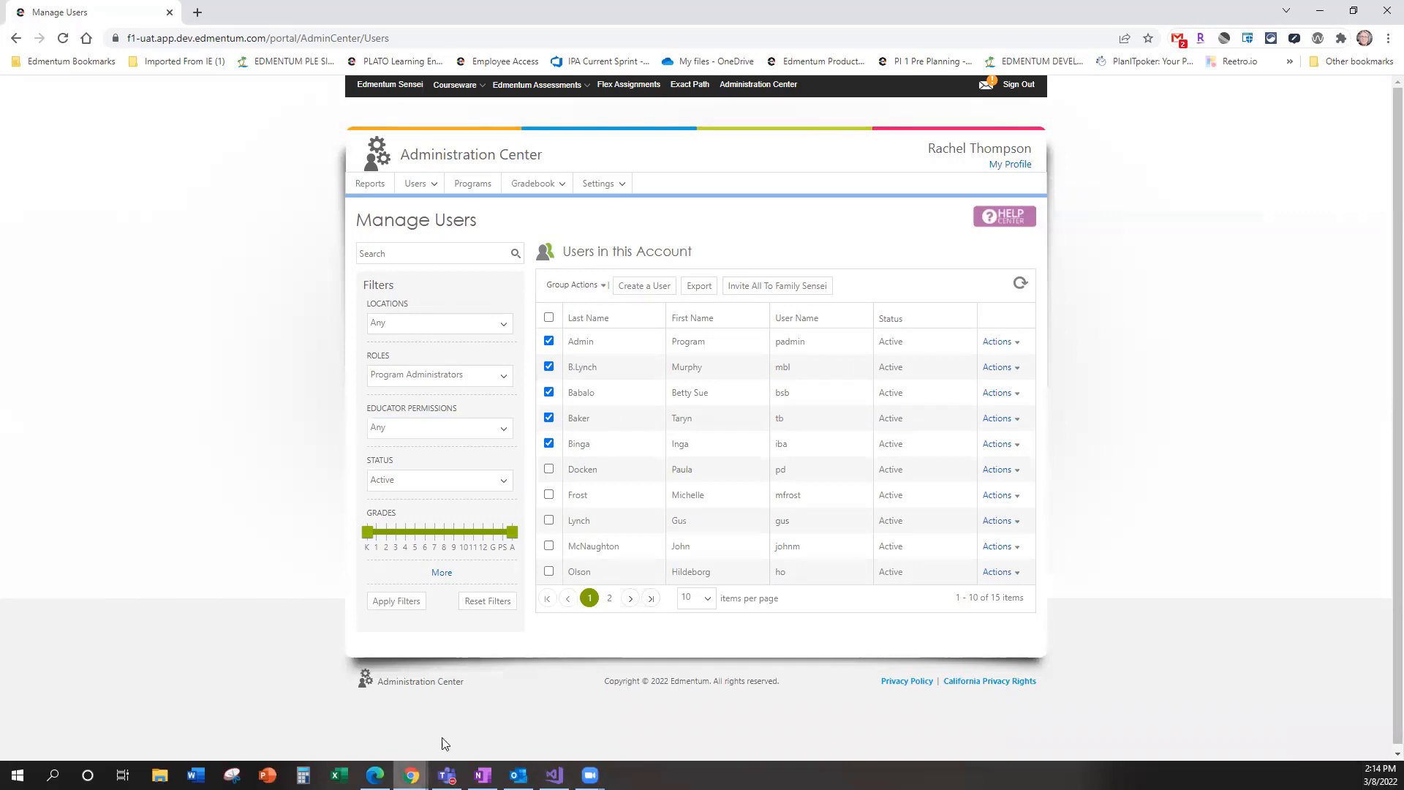
# Step: Reset the user filters and filter the list by Custom Permissions under Educator Permissions
pyautogui.click(481, 606)
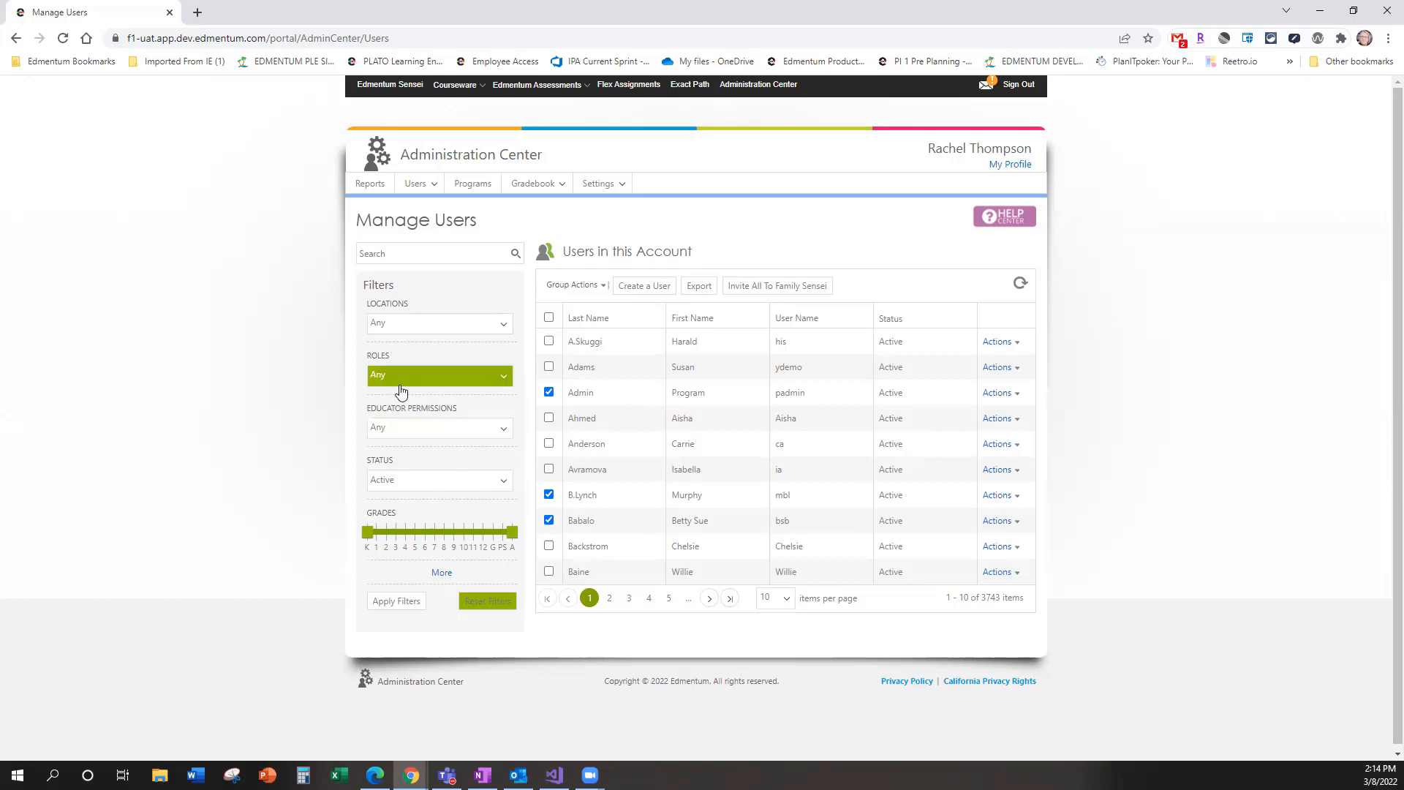
pyautogui.click(441, 432)
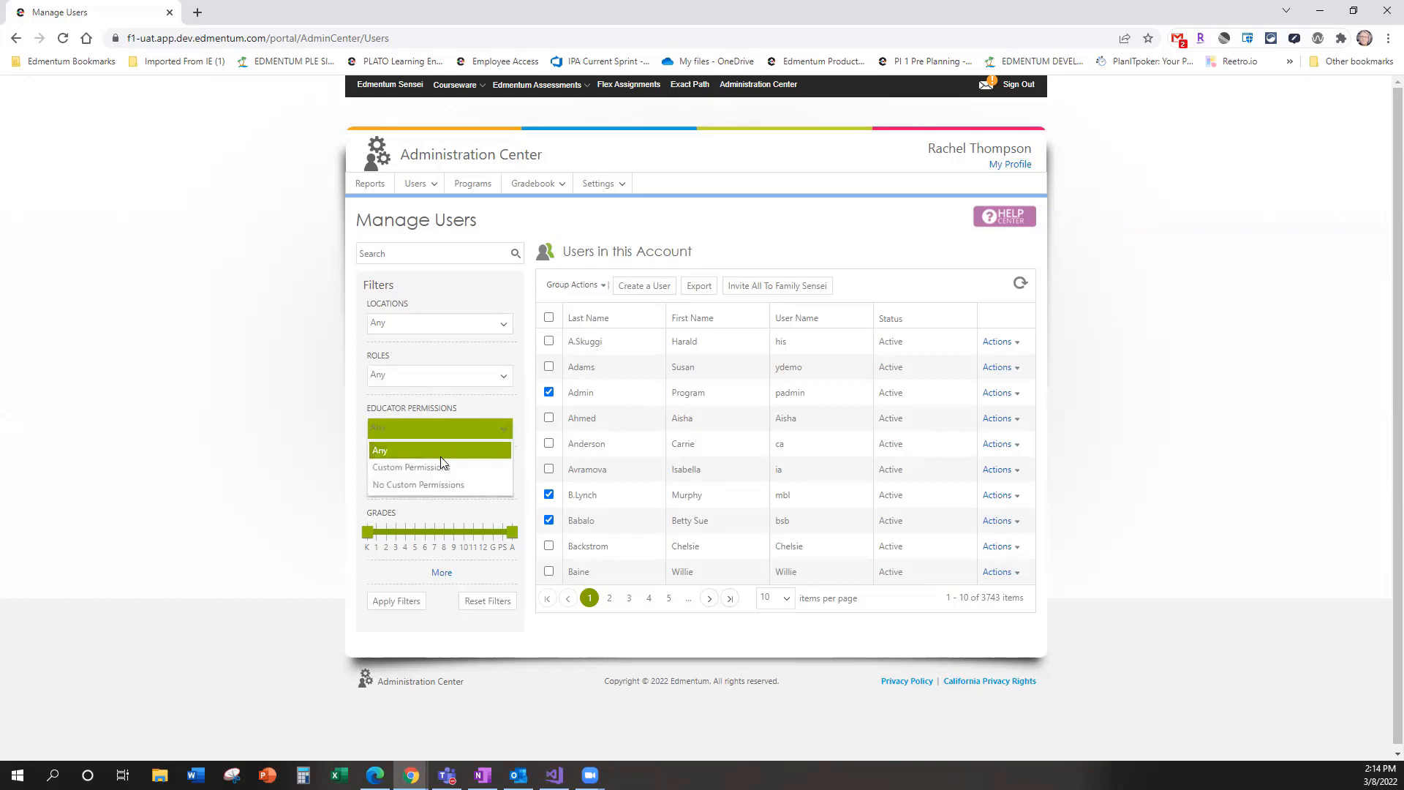
pyautogui.click(437, 468)
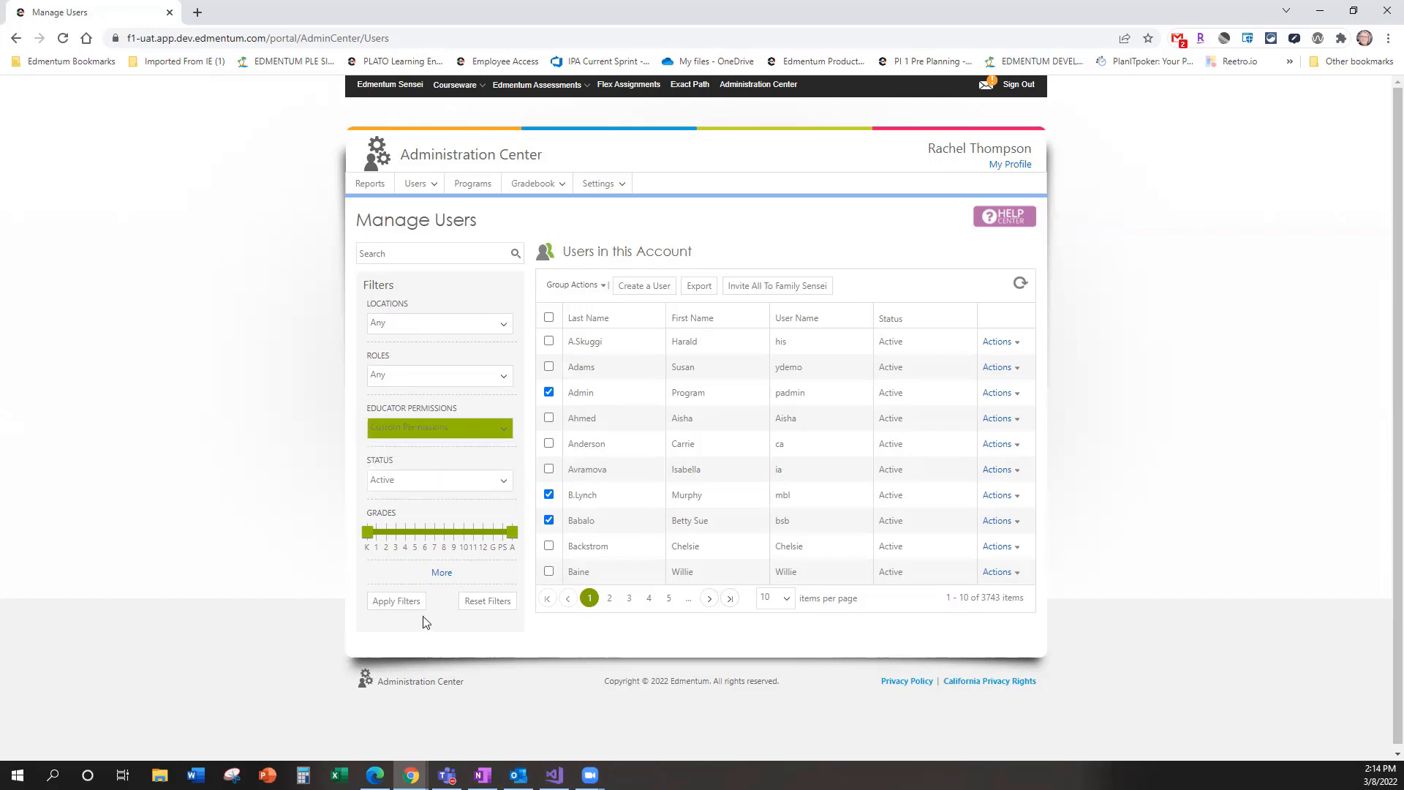
pyautogui.click(388, 606)
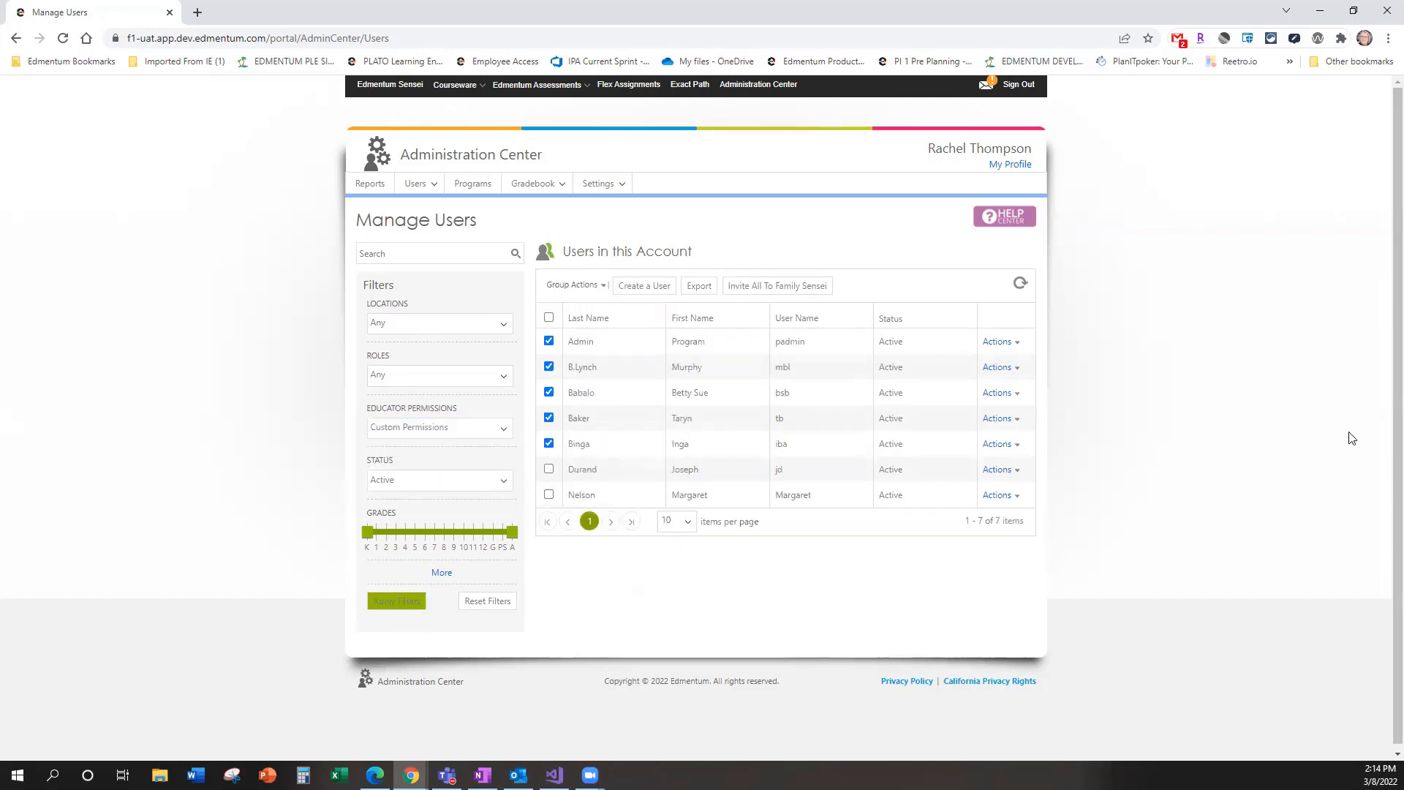
# Step: Add the last two listed users to the selection and open the group educator permissions
pyautogui.click(549, 469)
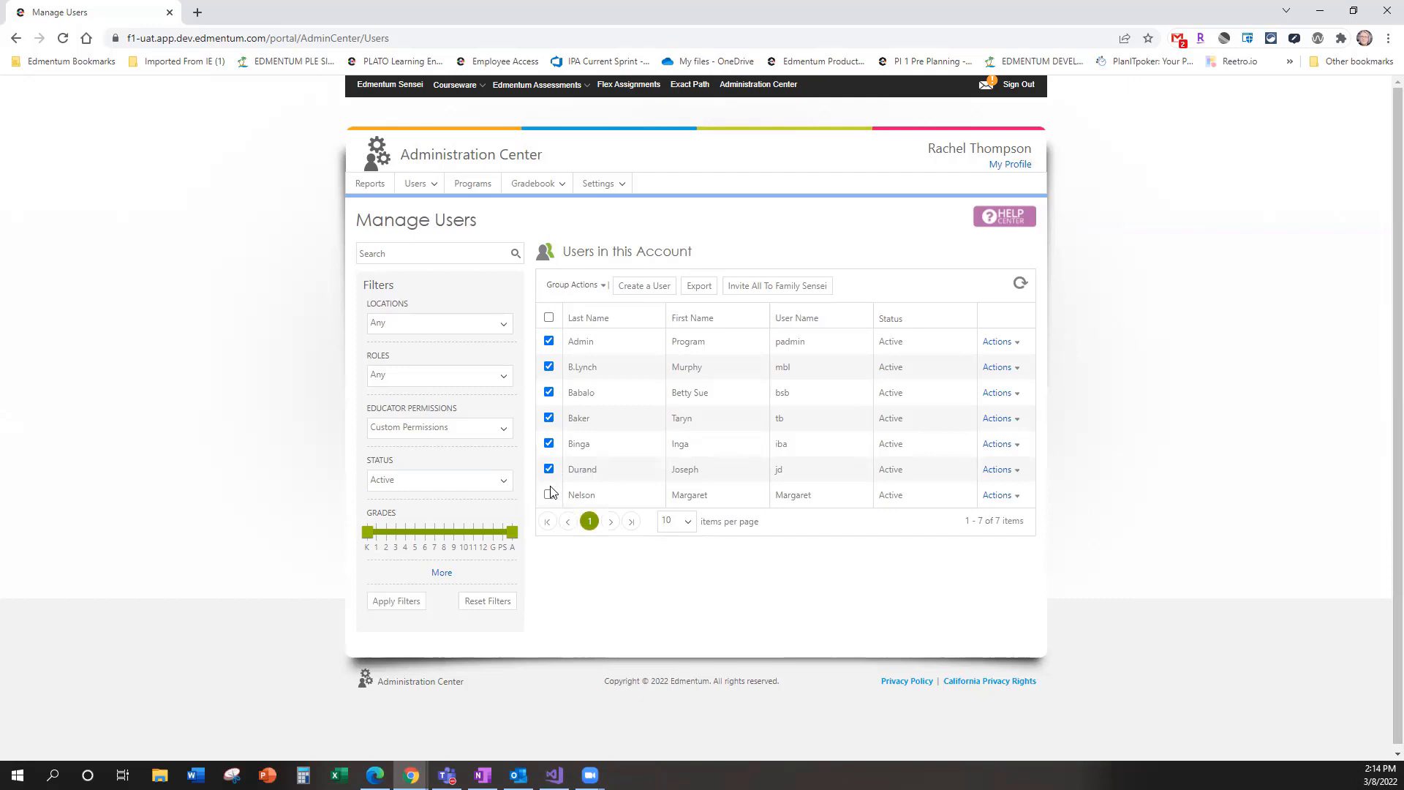
pyautogui.click(549, 495)
pyautogui.click(571, 285)
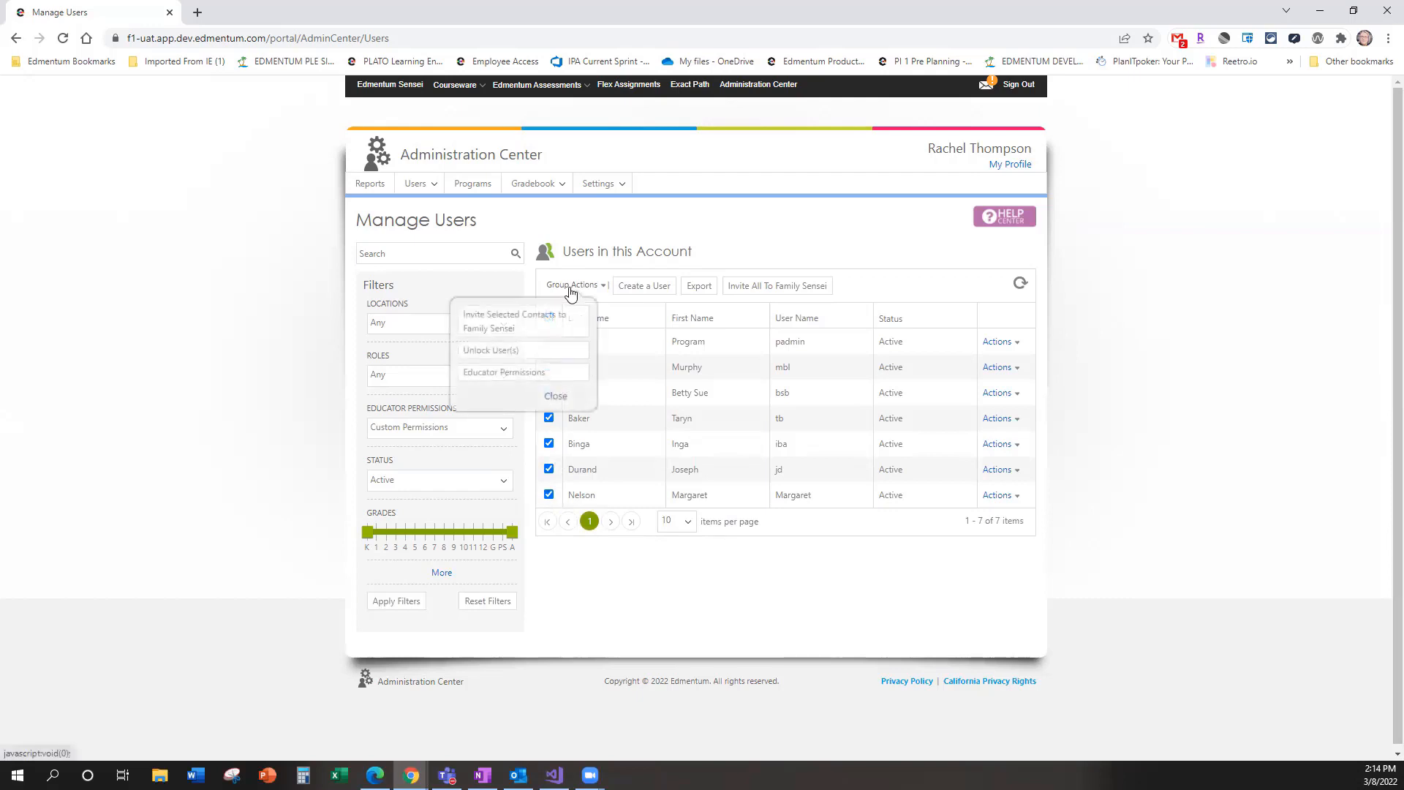
pyautogui.click(539, 372)
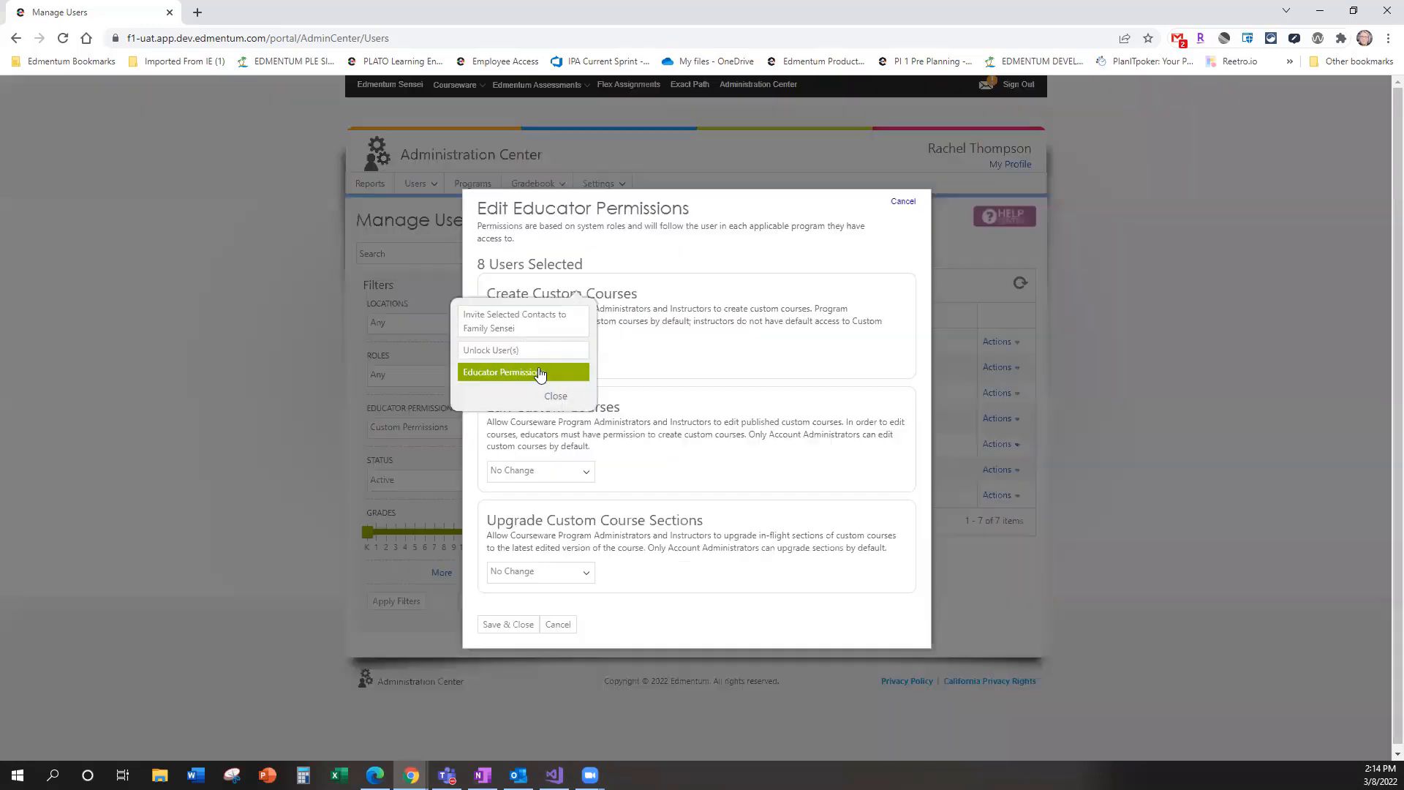
# Step: Set Edit Custom Courses to Don't Allow and Upgrade Custom Course Sections to Allow for the selected users and save
pyautogui.click(541, 471)
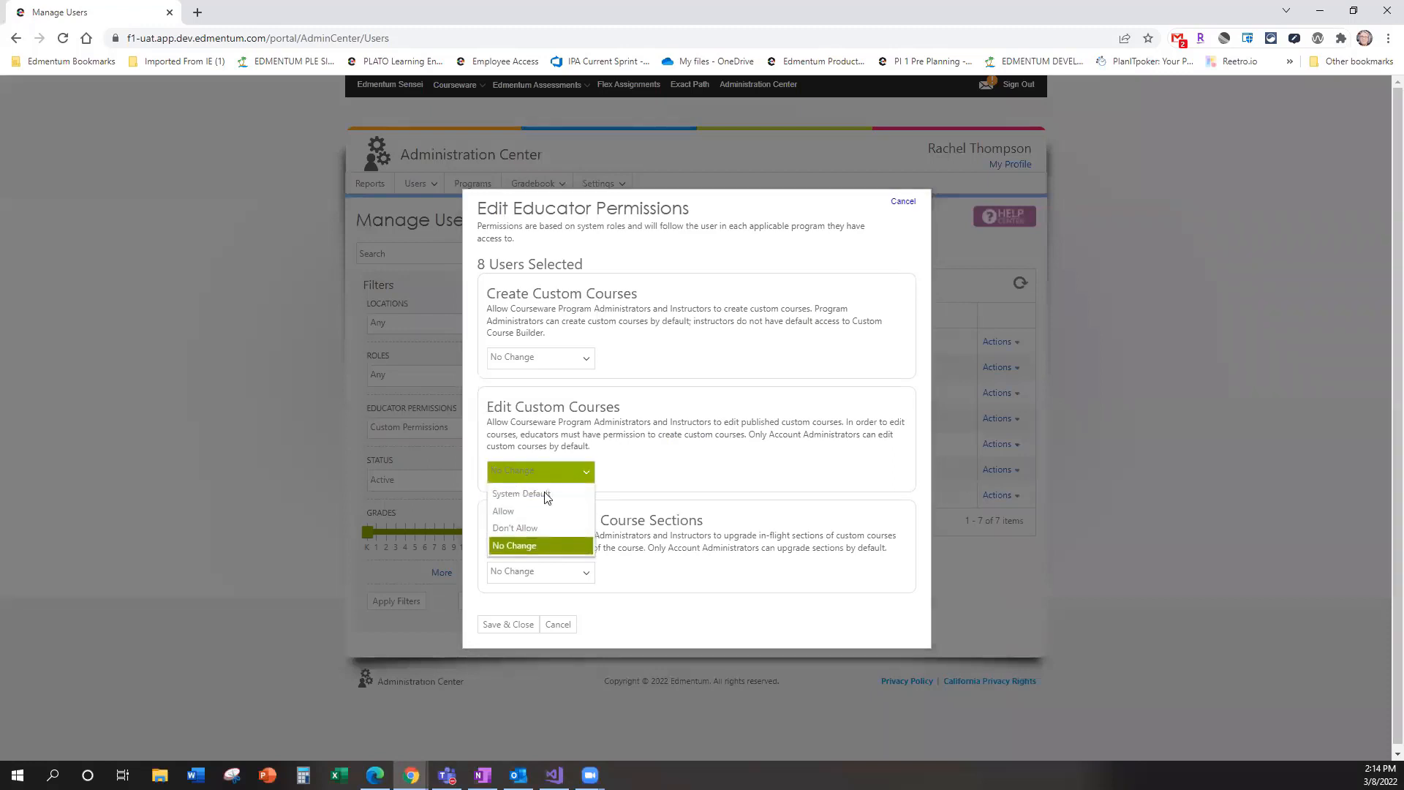
pyautogui.click(529, 528)
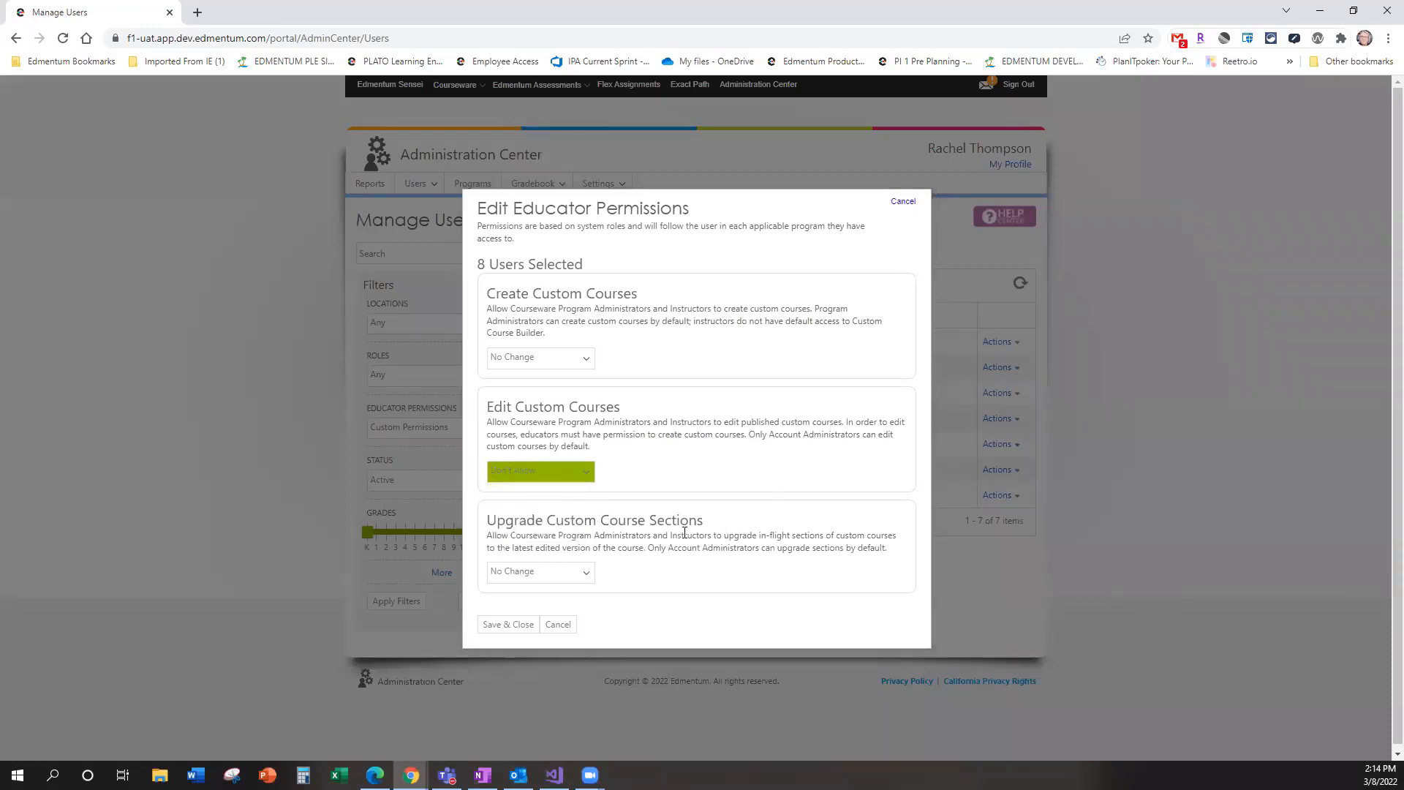
pyautogui.click(548, 575)
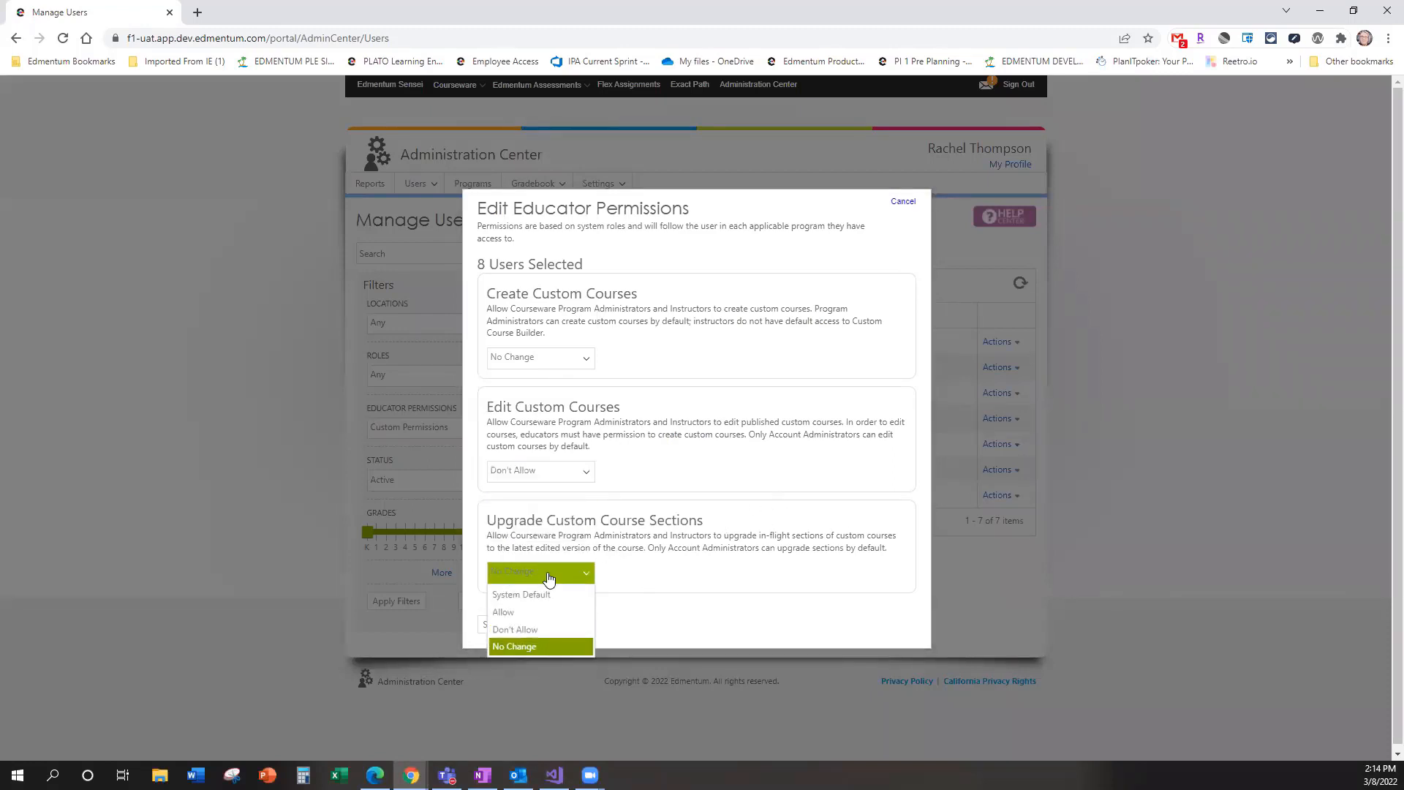
pyautogui.click(550, 618)
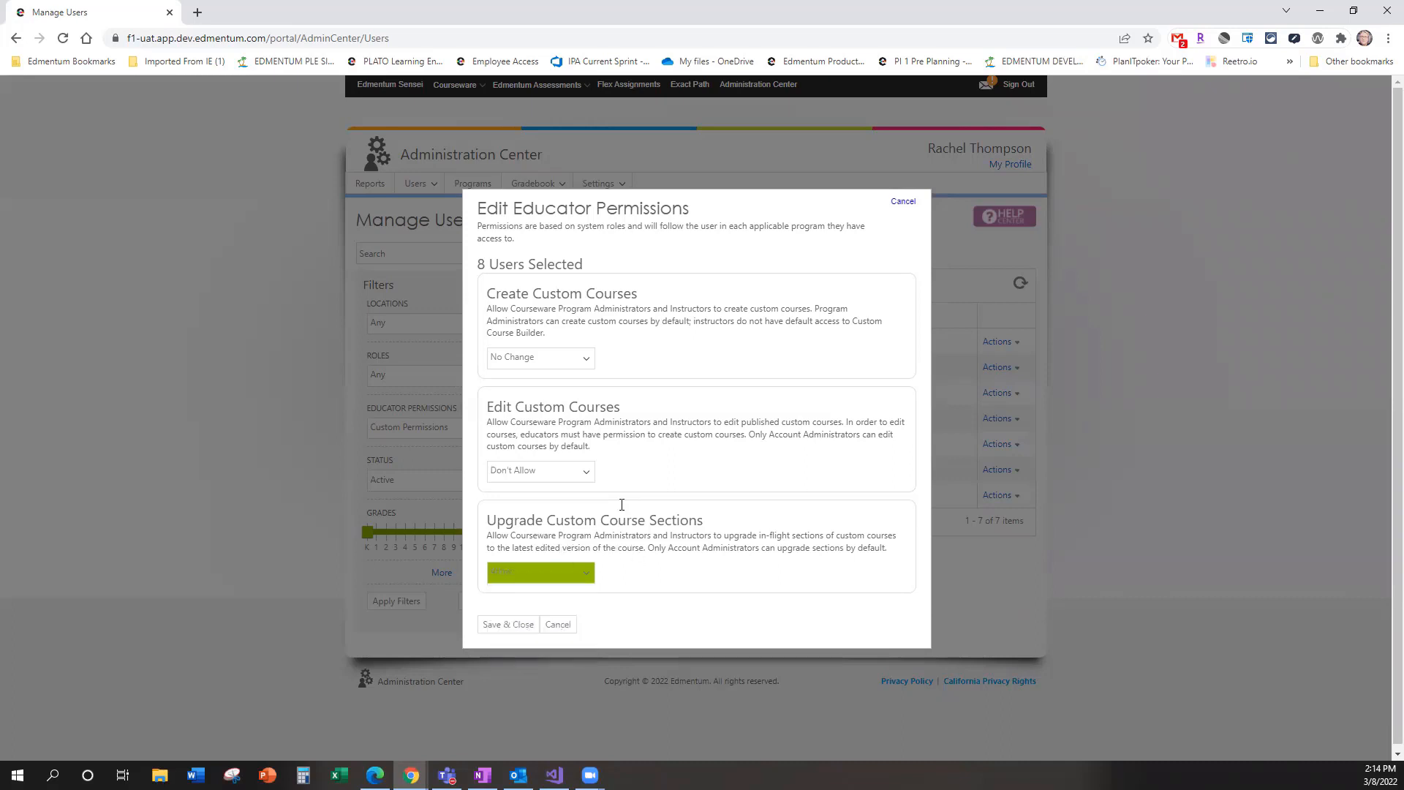
pyautogui.click(512, 625)
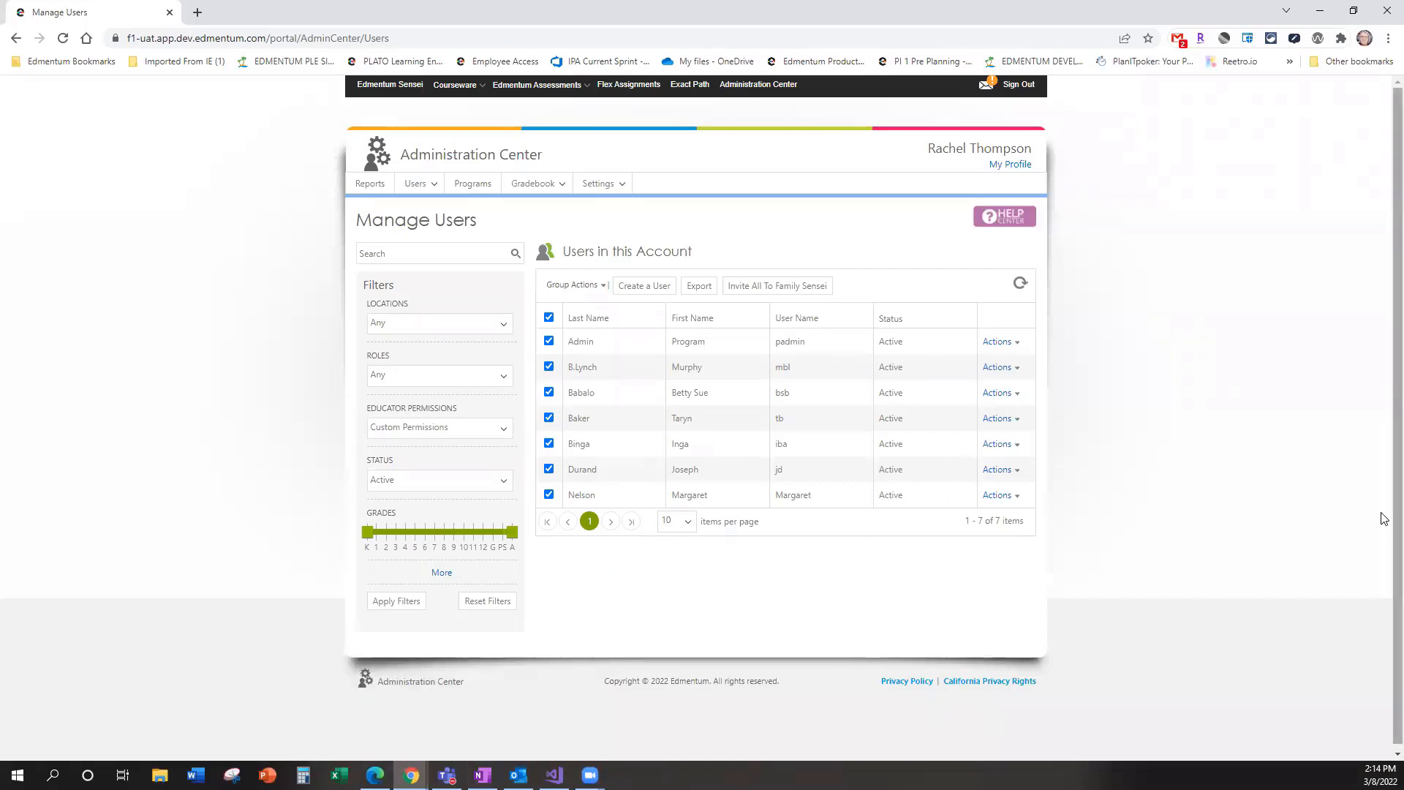
# Step: Export the users with custom permissions and open the downloaded CSV file in Excel
pyautogui.click(704, 287)
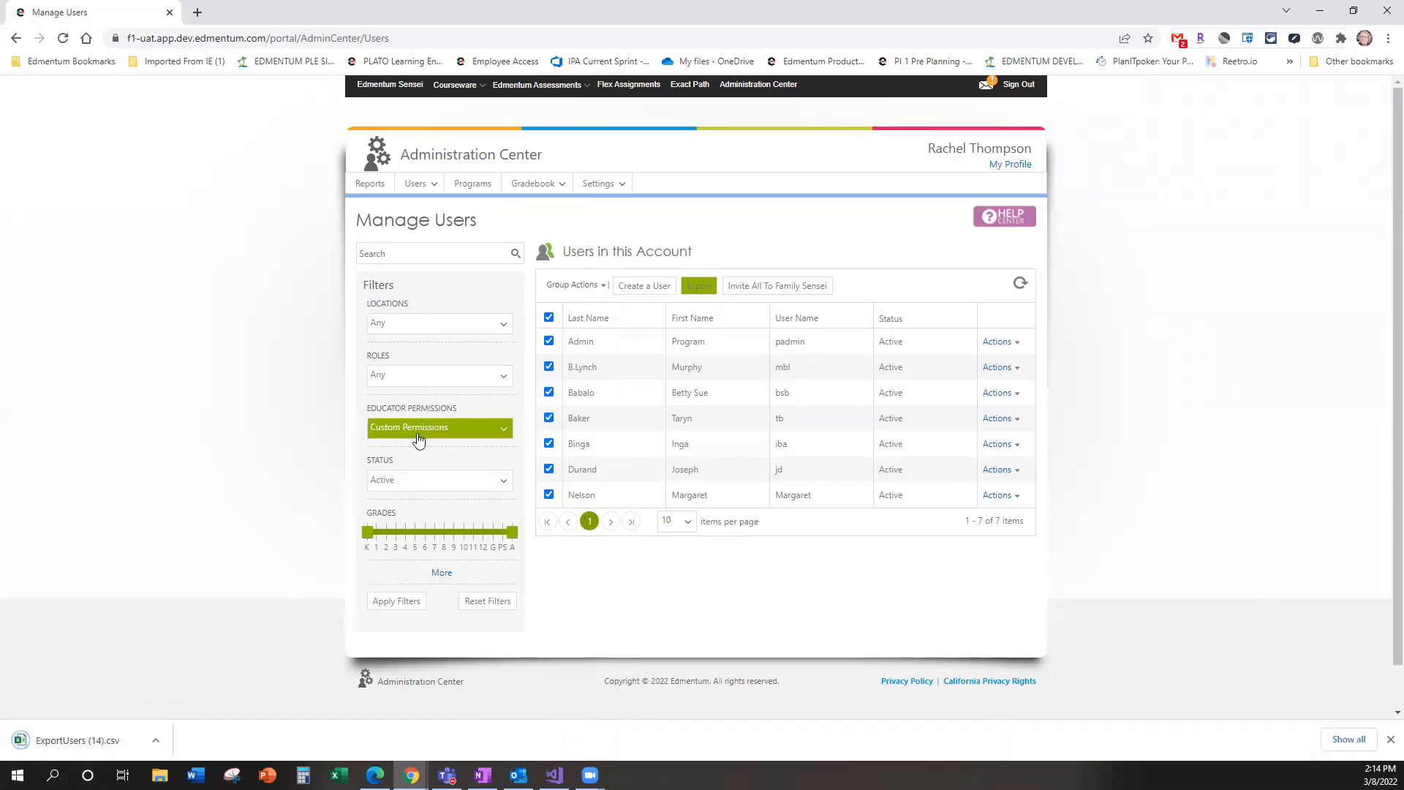
pyautogui.click(91, 742)
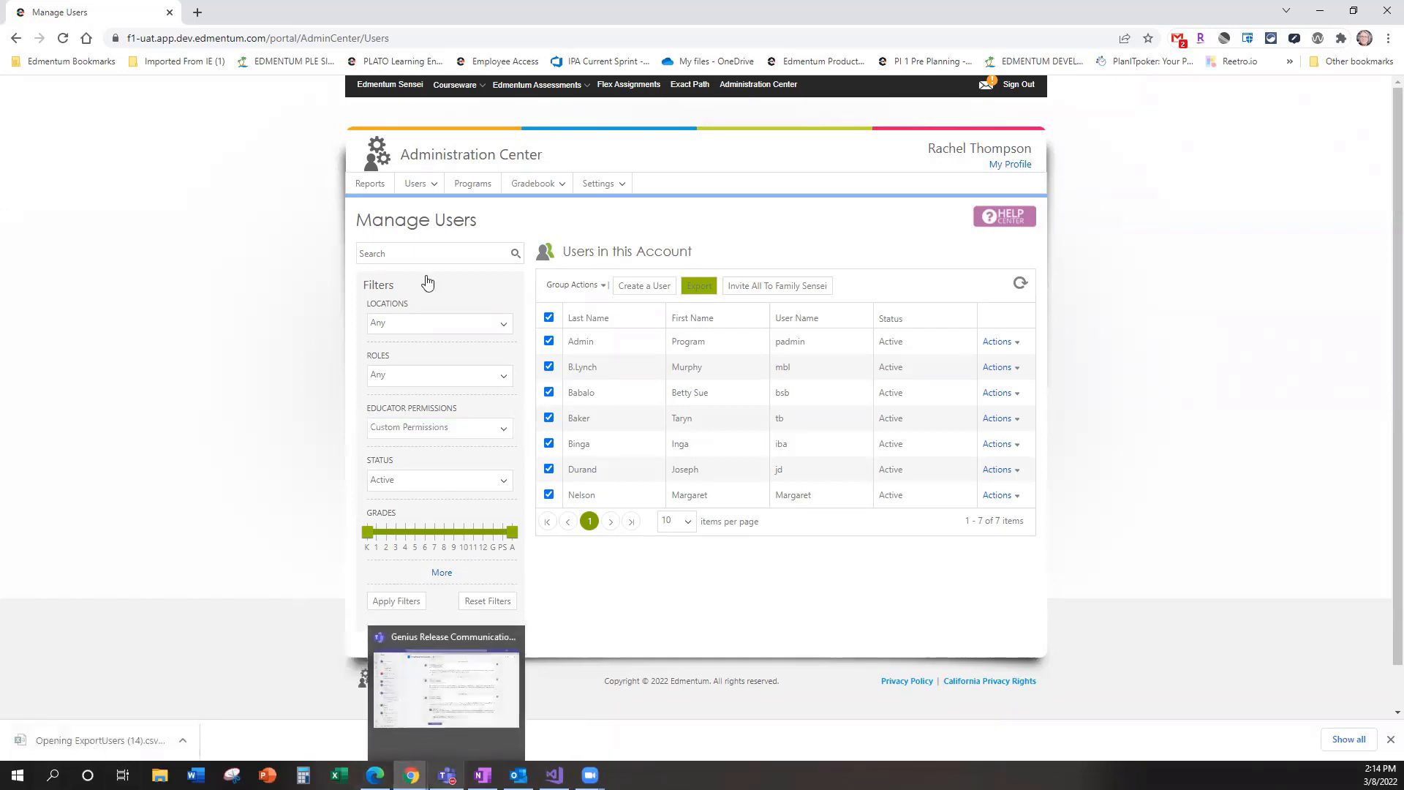
pyautogui.click(82, 742)
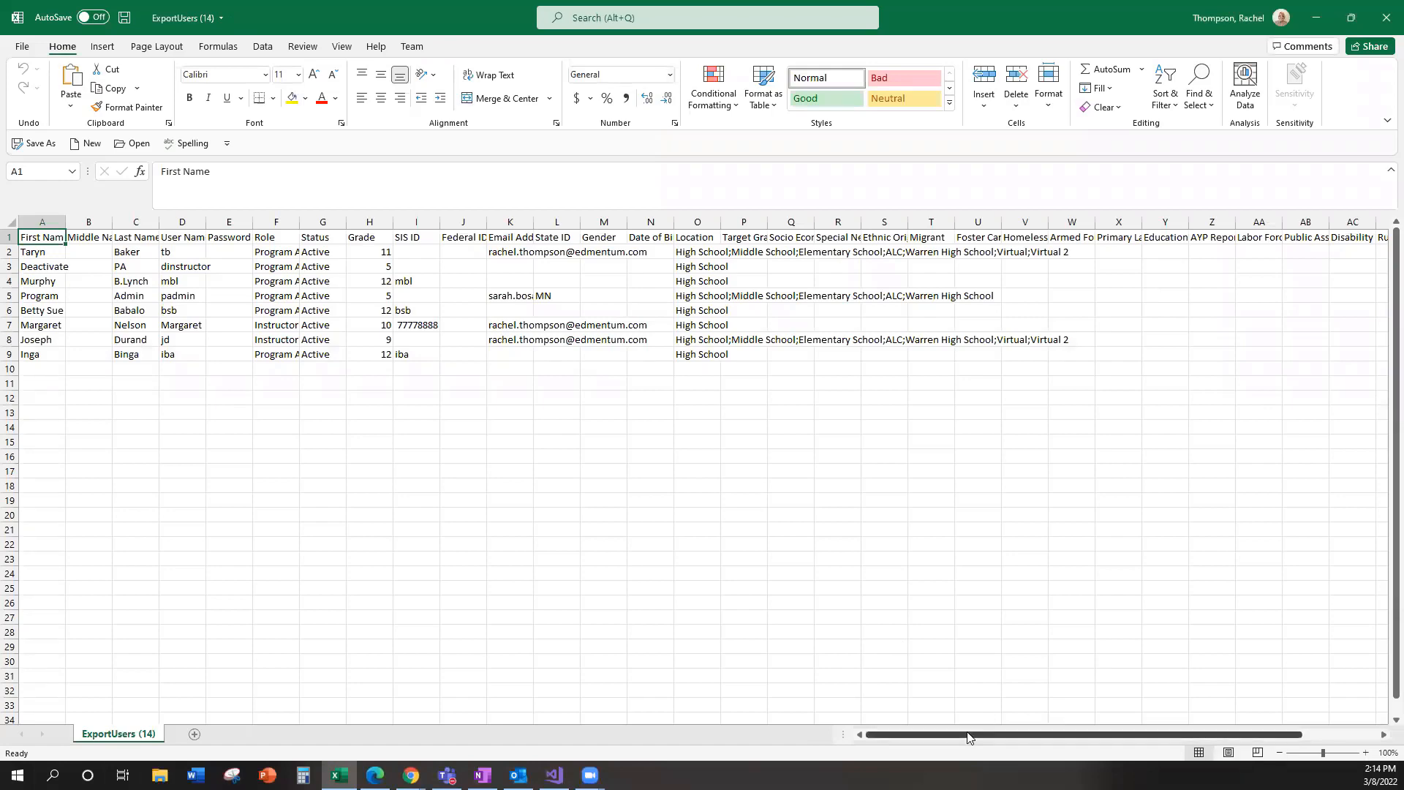
# Step: Review the exported user columns through Educator Permissions and close the spreadsheet to return to Manage Users
pyautogui.moveTo(967, 736); pyautogui.dragTo(1104, 727)
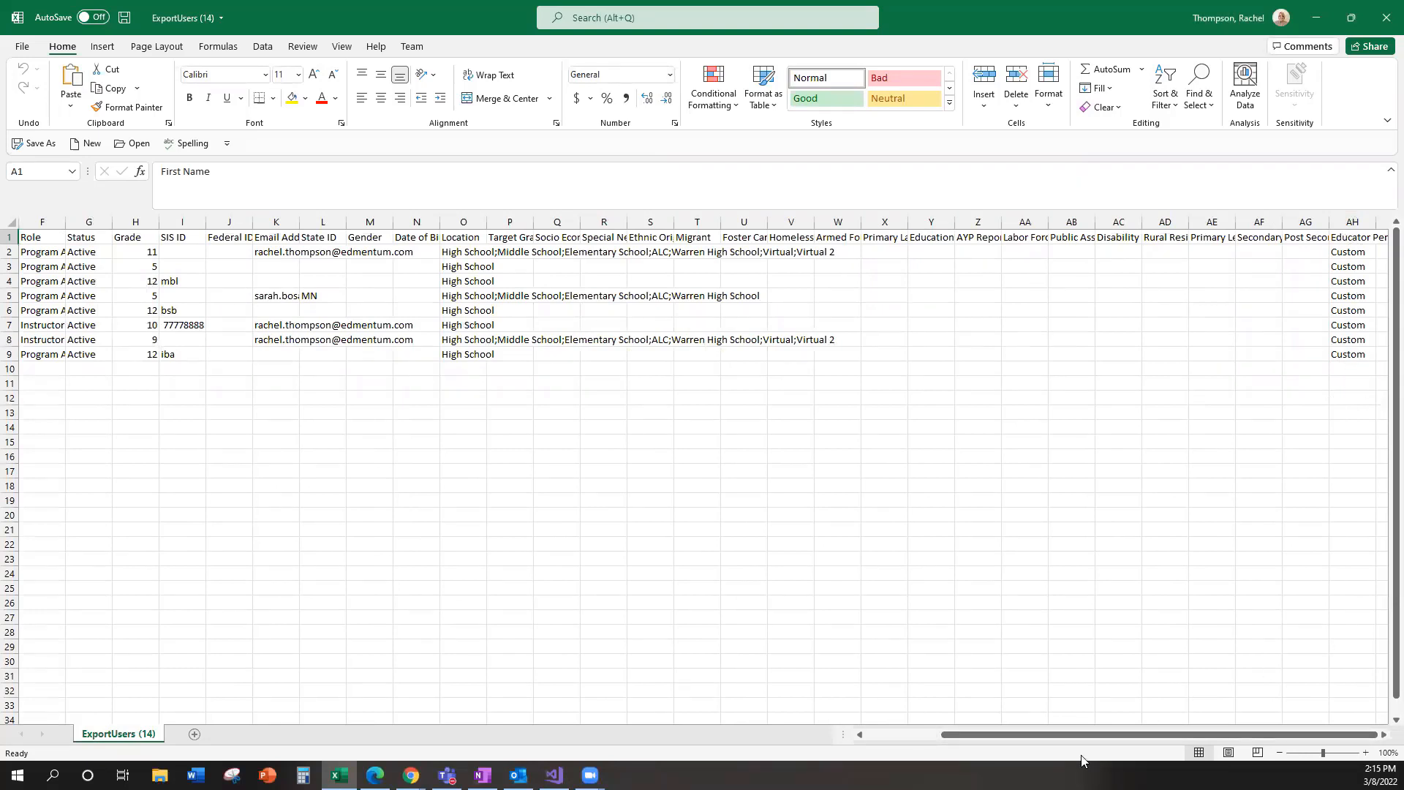
pyautogui.moveTo(1084, 736); pyautogui.dragTo(822, 735)
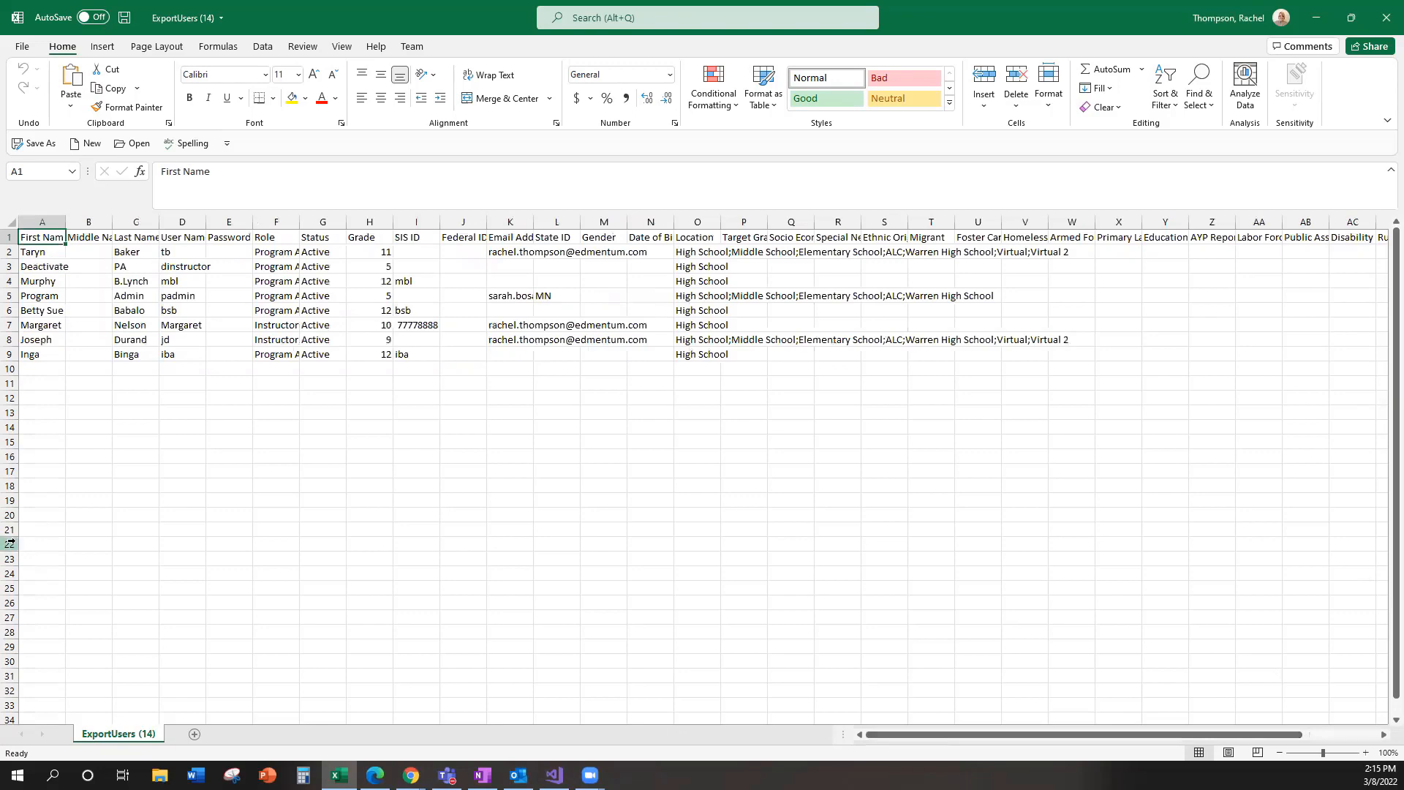
pyautogui.click(1384, 12)
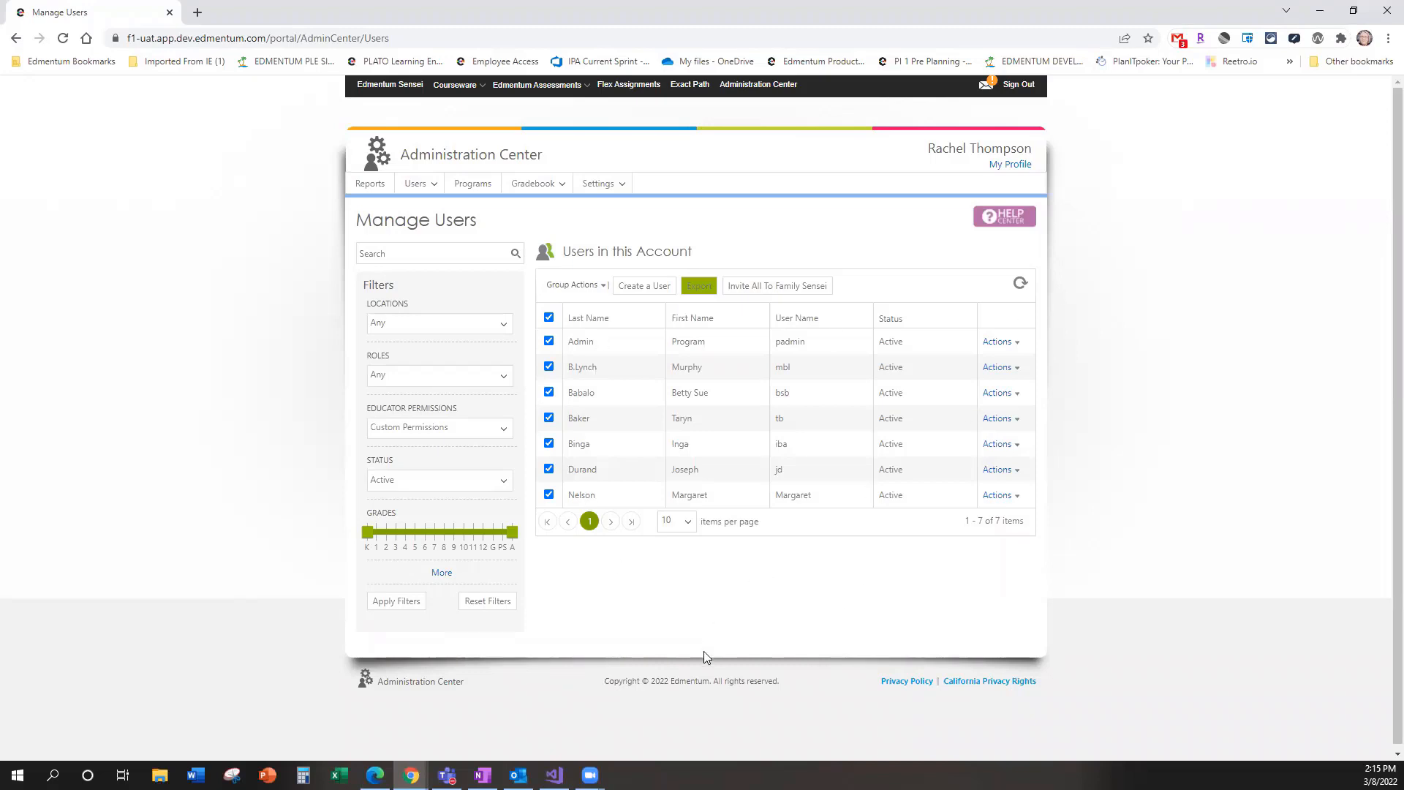
# Step: Open the second listed user's profile for editing and set Edit Custom Courses to Allow under Educator Permissions
pyautogui.click(999, 367)
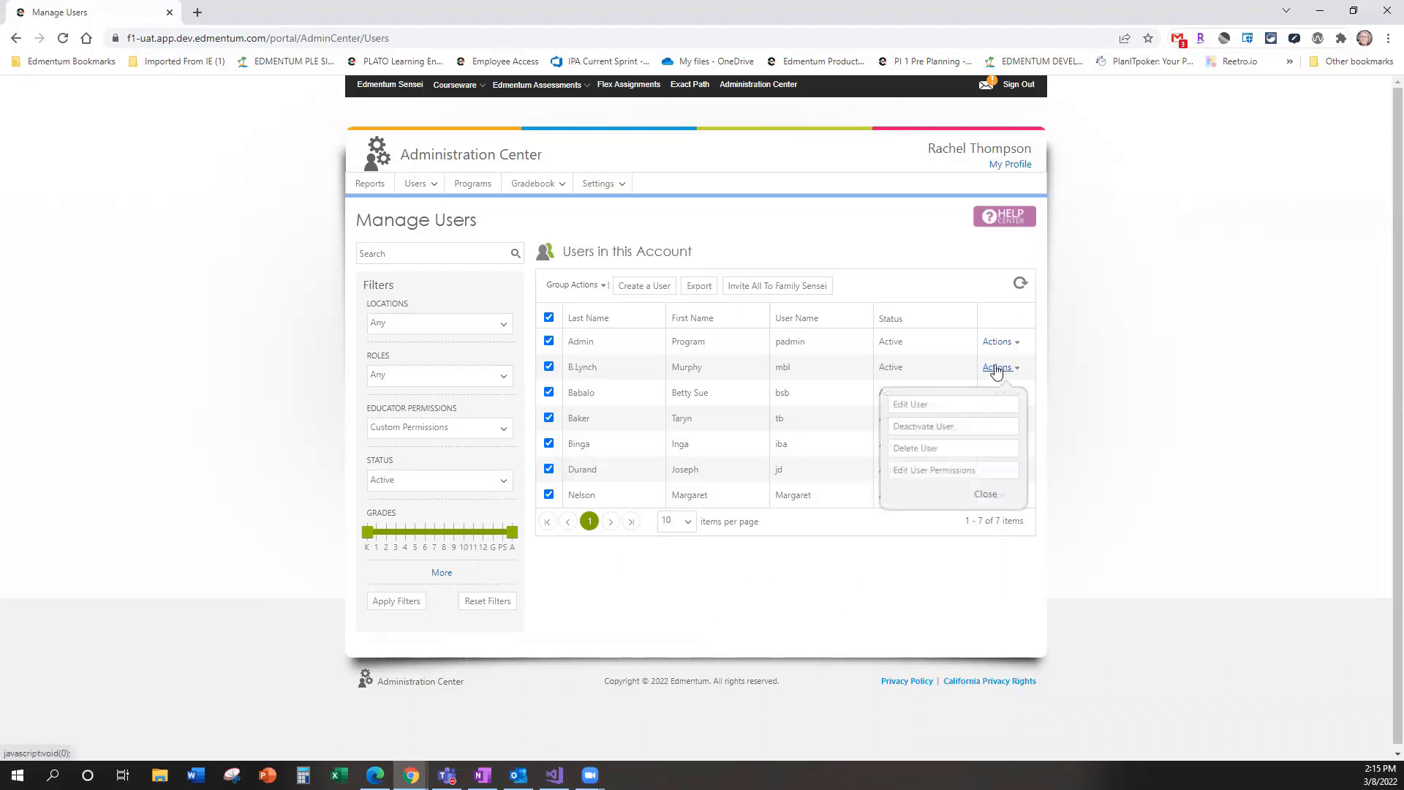
pyautogui.click(949, 407)
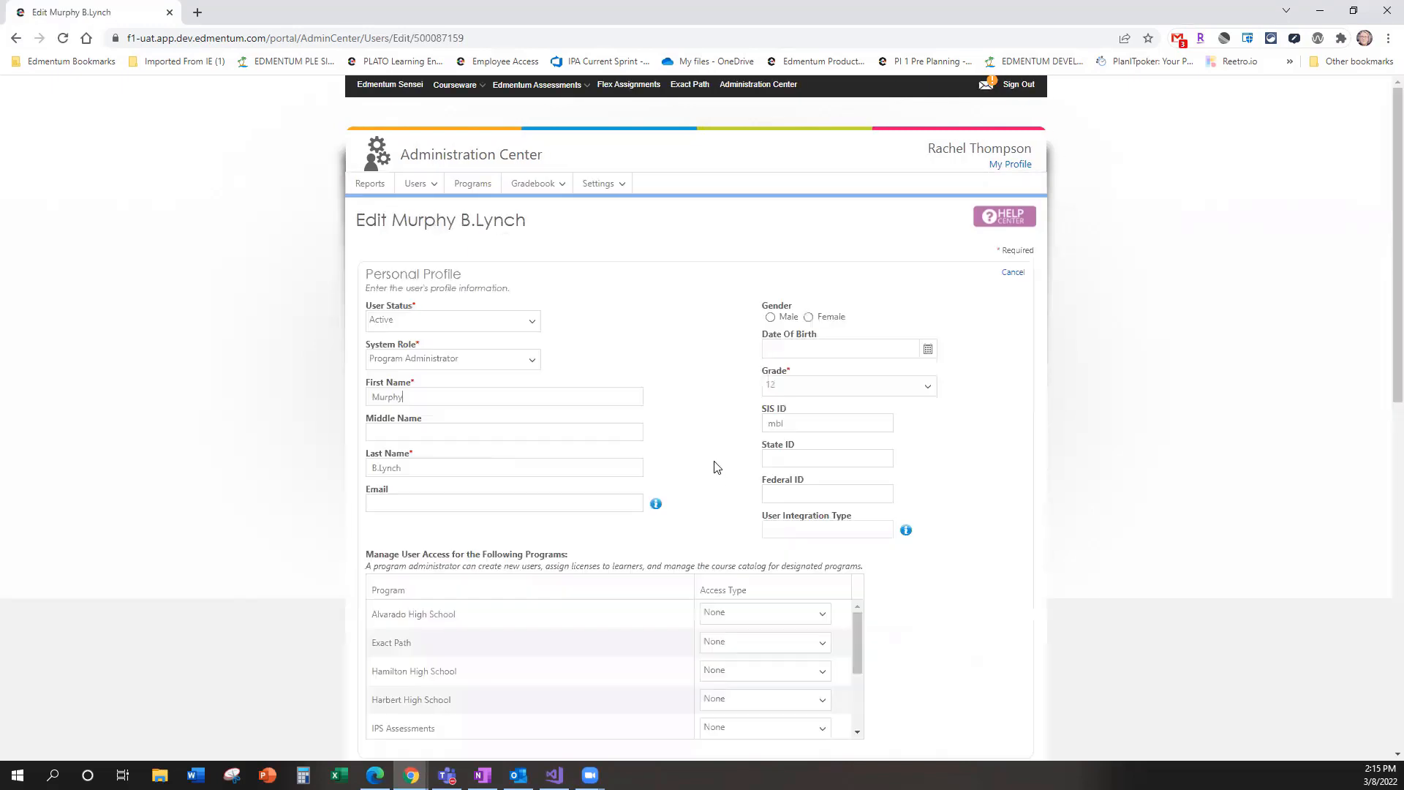
pyautogui.scroll(-2, 742, 417)
pyautogui.scroll(-2, 657, 459)
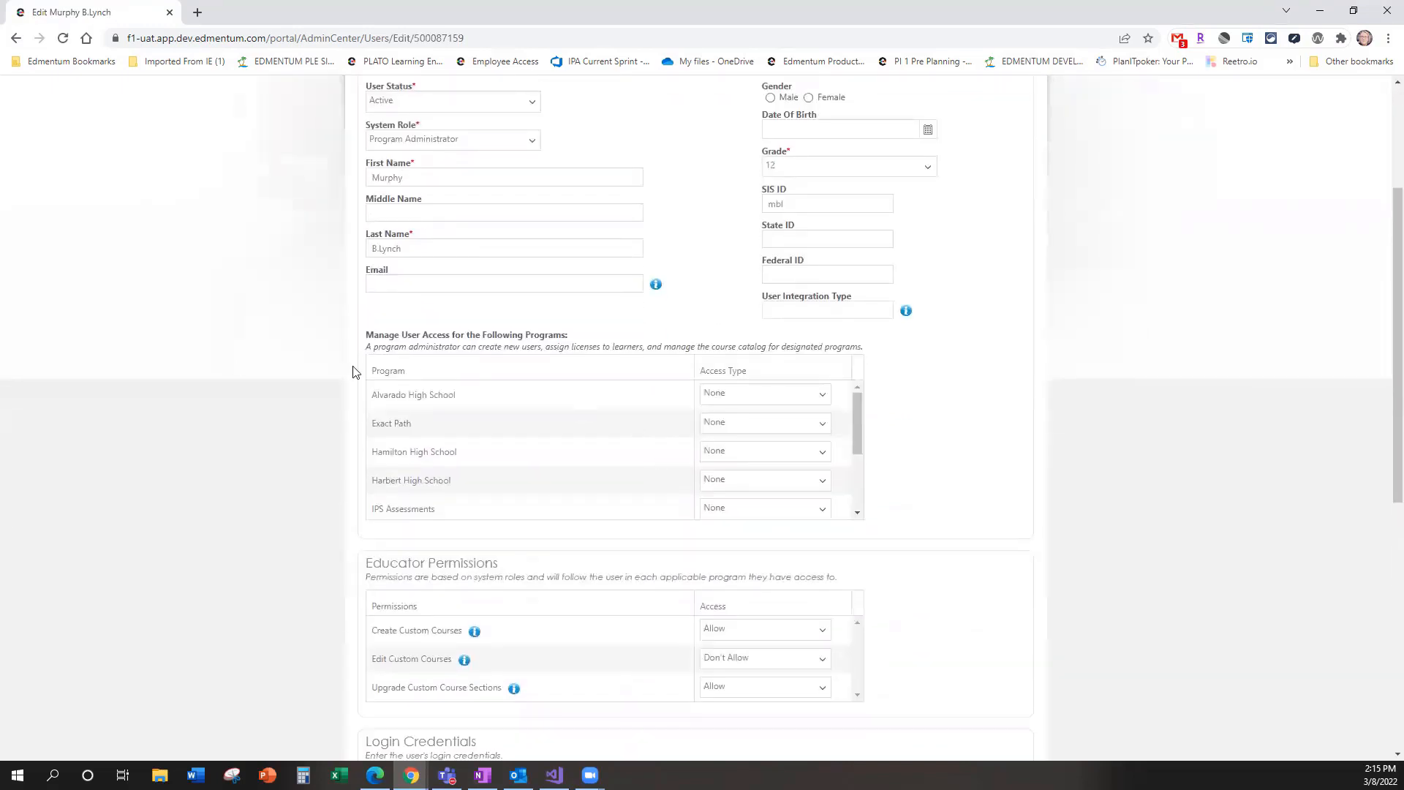
pyautogui.scroll(-2, 260, 457)
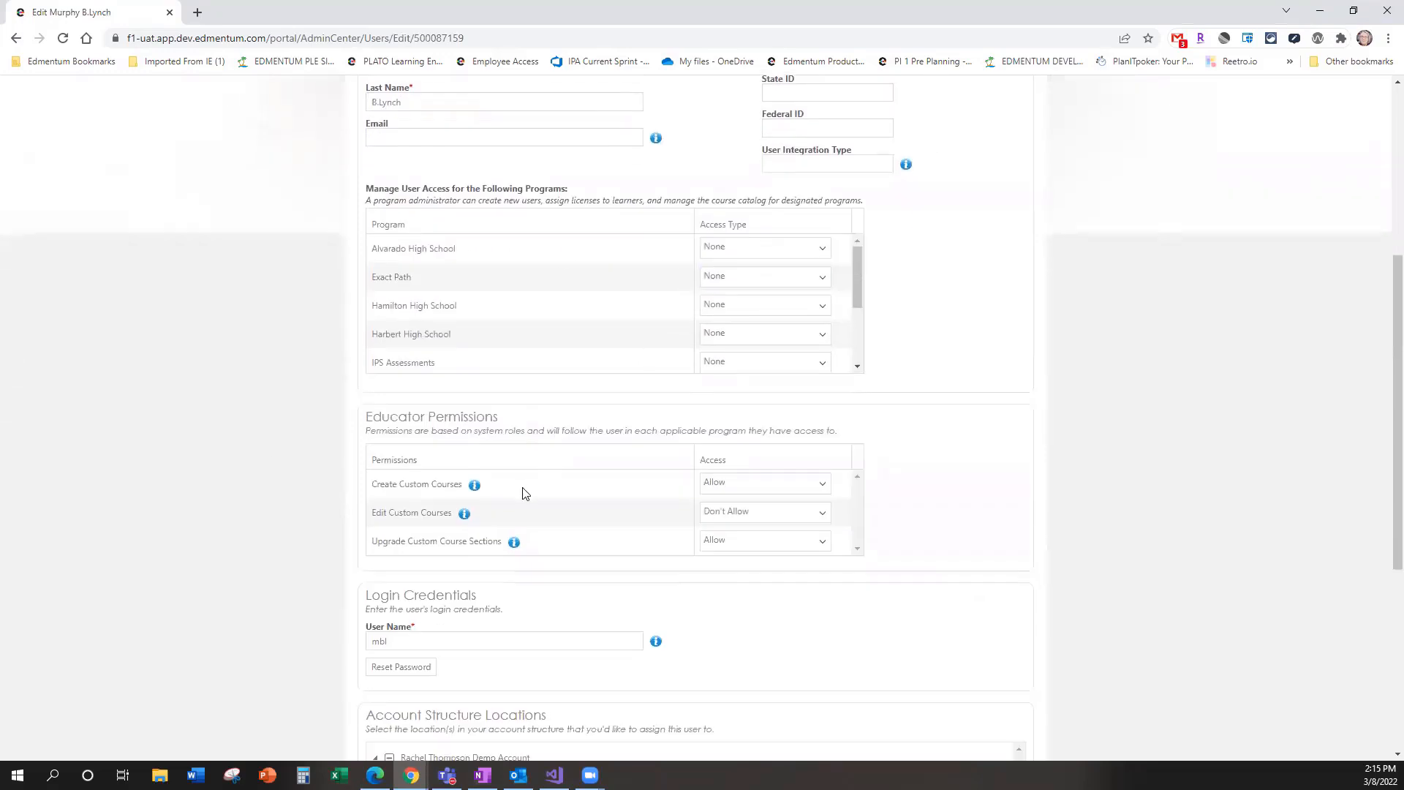
pyautogui.click(744, 519)
pyautogui.click(740, 546)
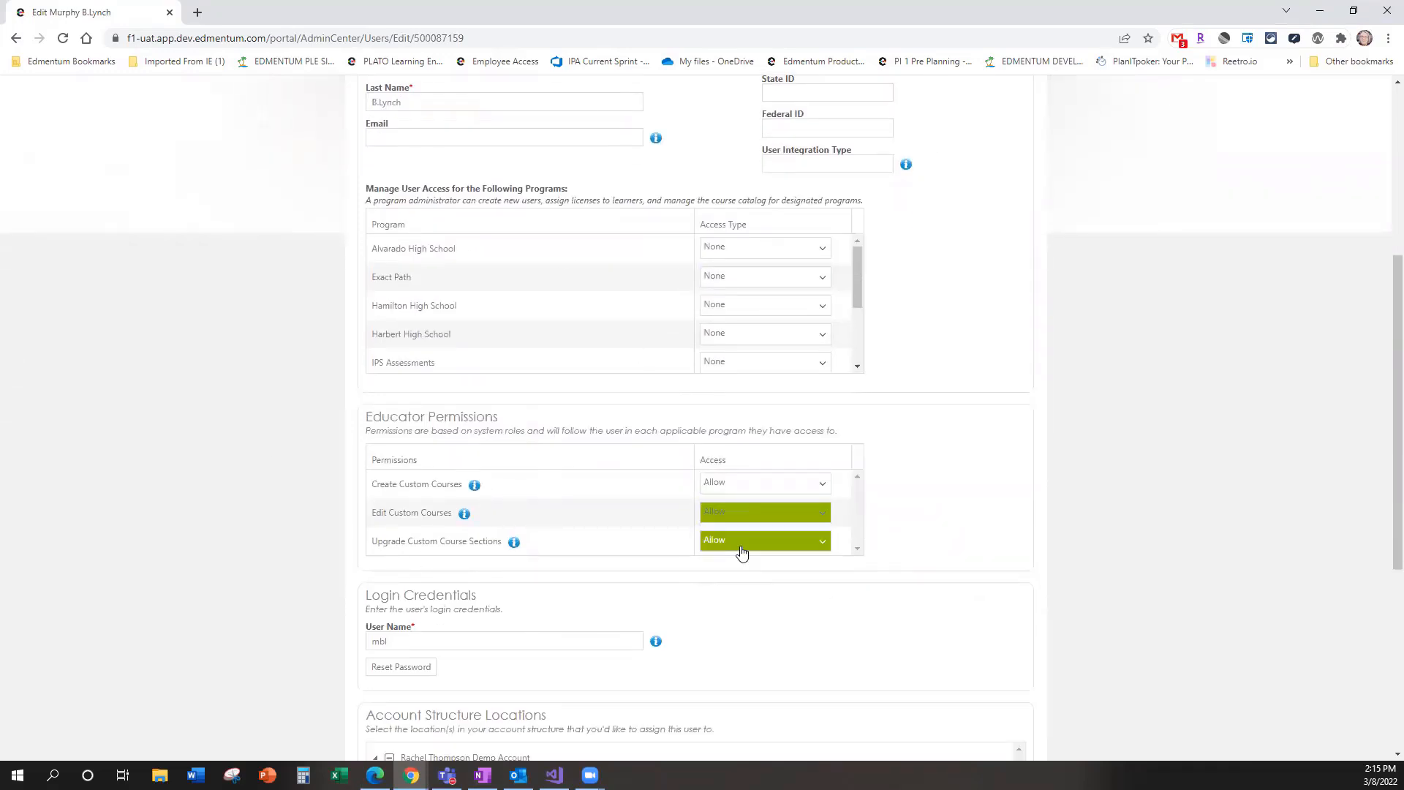
# Step: Try Program Administrator access for Alvarado High School and Instructor access for Hamilton High School, and cancel editing the profile
pyautogui.scroll(-3, 765, 277)
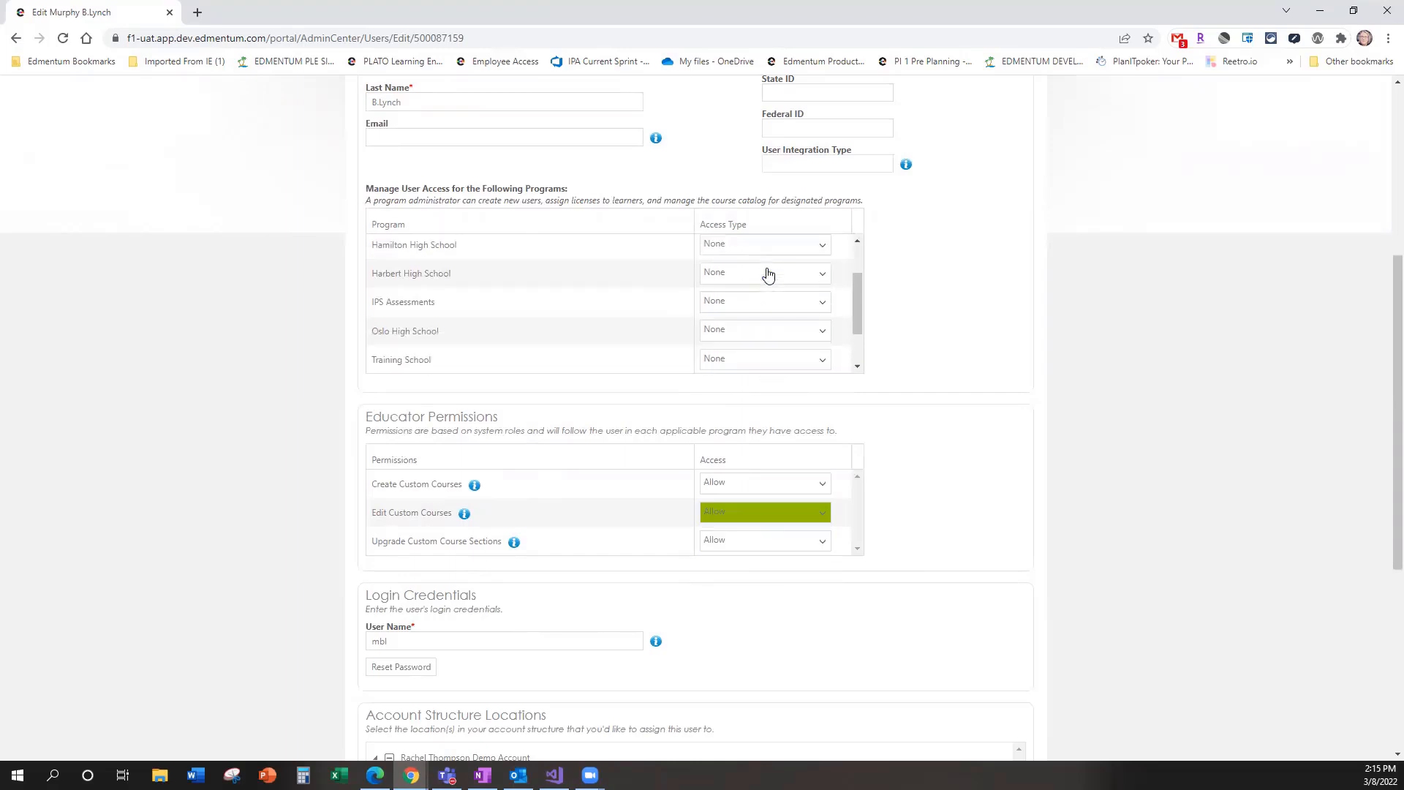
pyautogui.scroll(4, 759, 357)
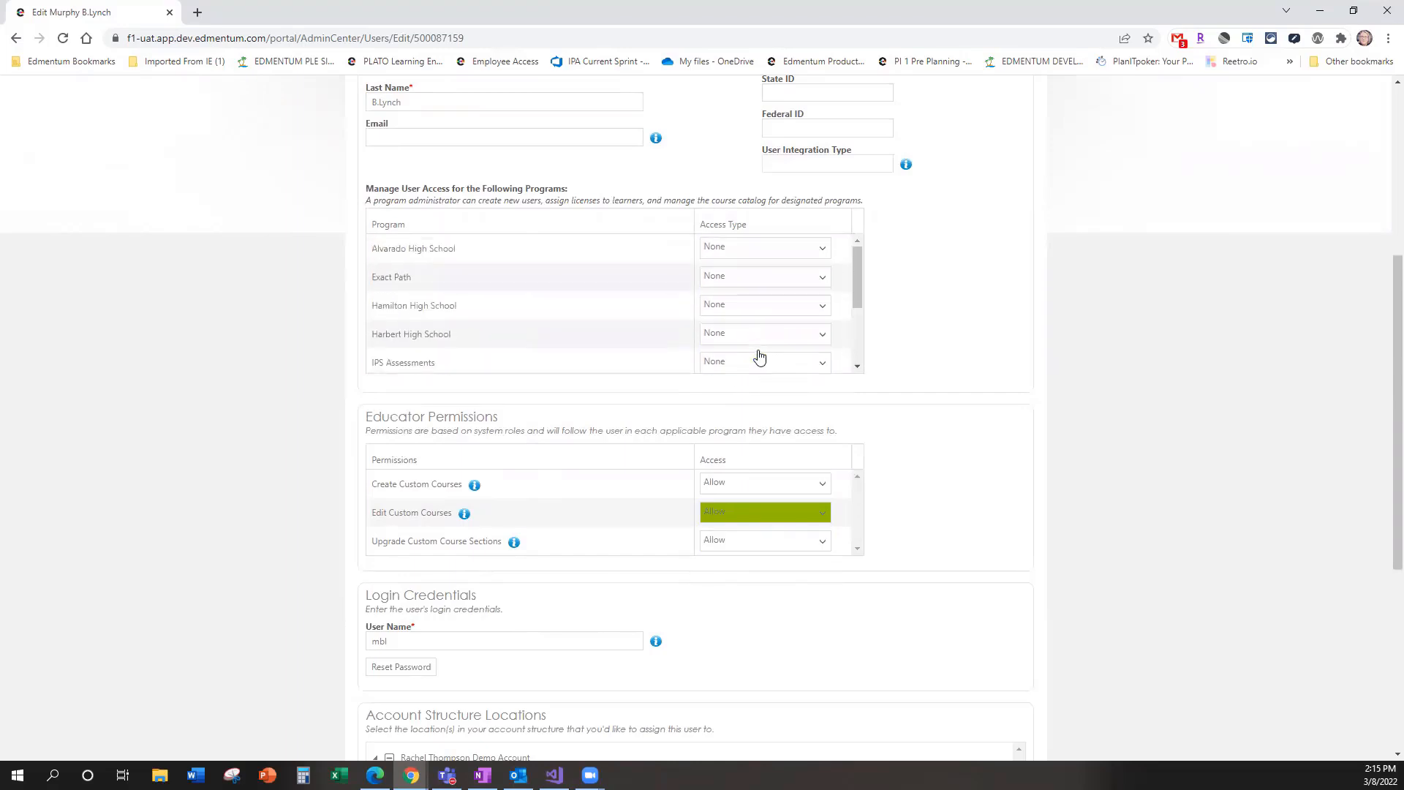
pyautogui.scroll(2, 760, 362)
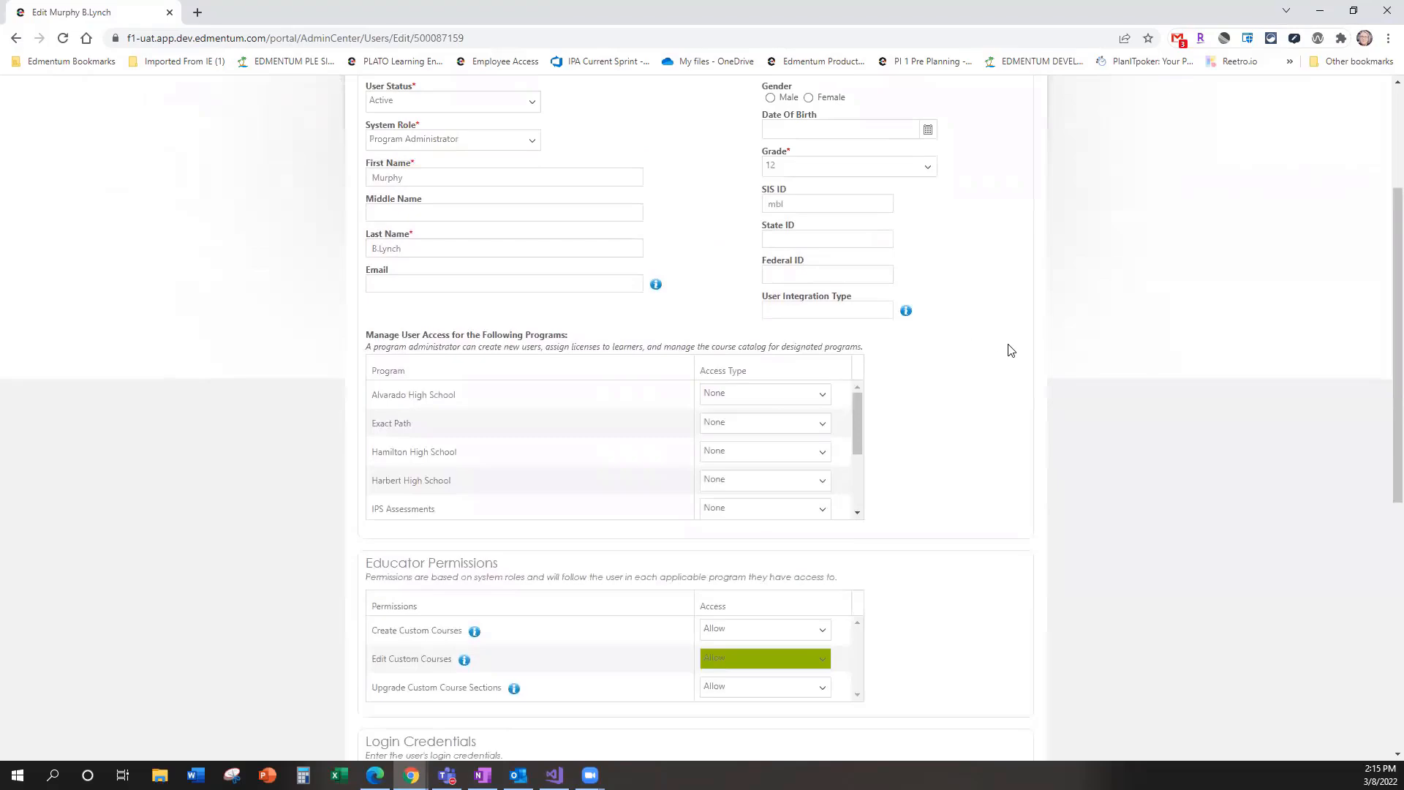
pyautogui.scroll(3, 1009, 350)
pyautogui.scroll(-5, 1022, 397)
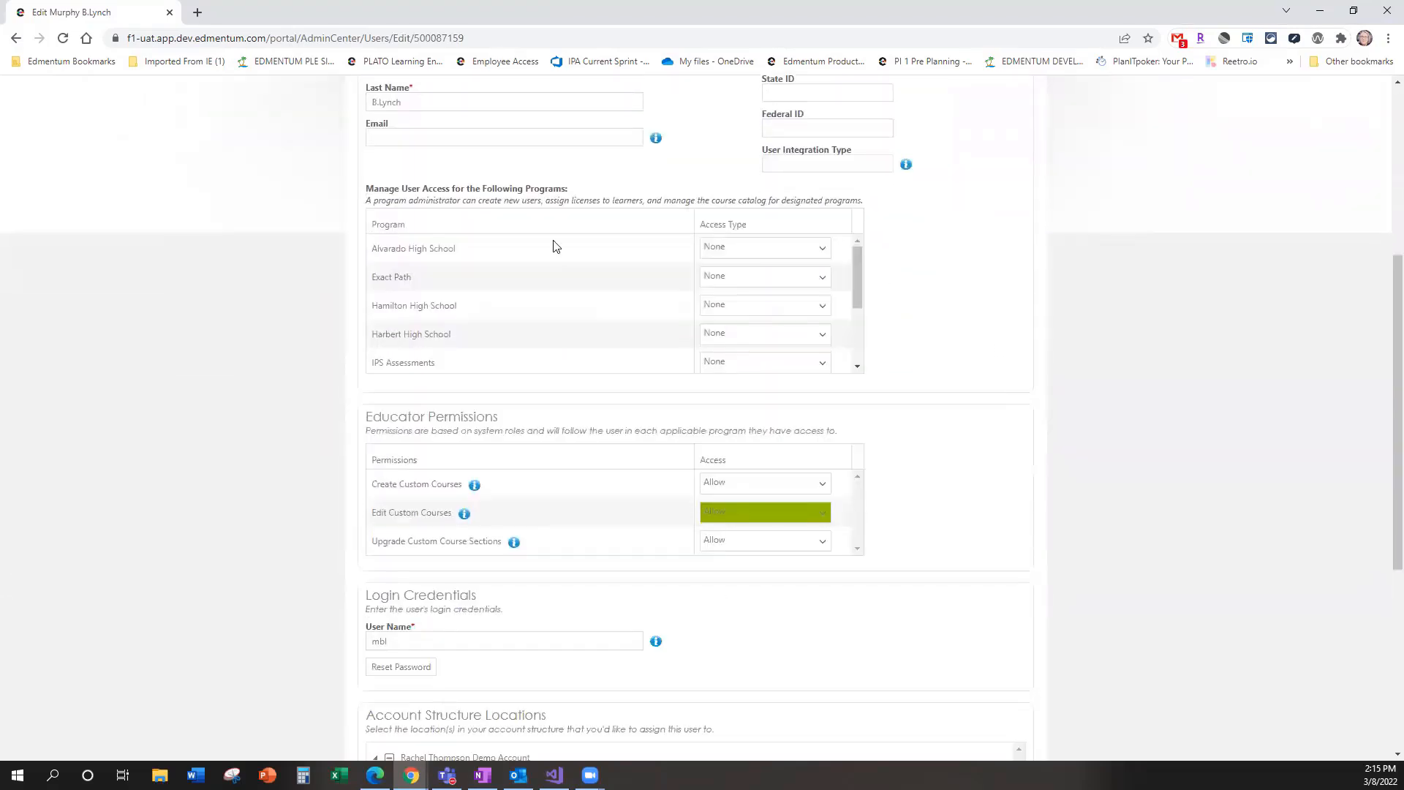
pyautogui.click(746, 249)
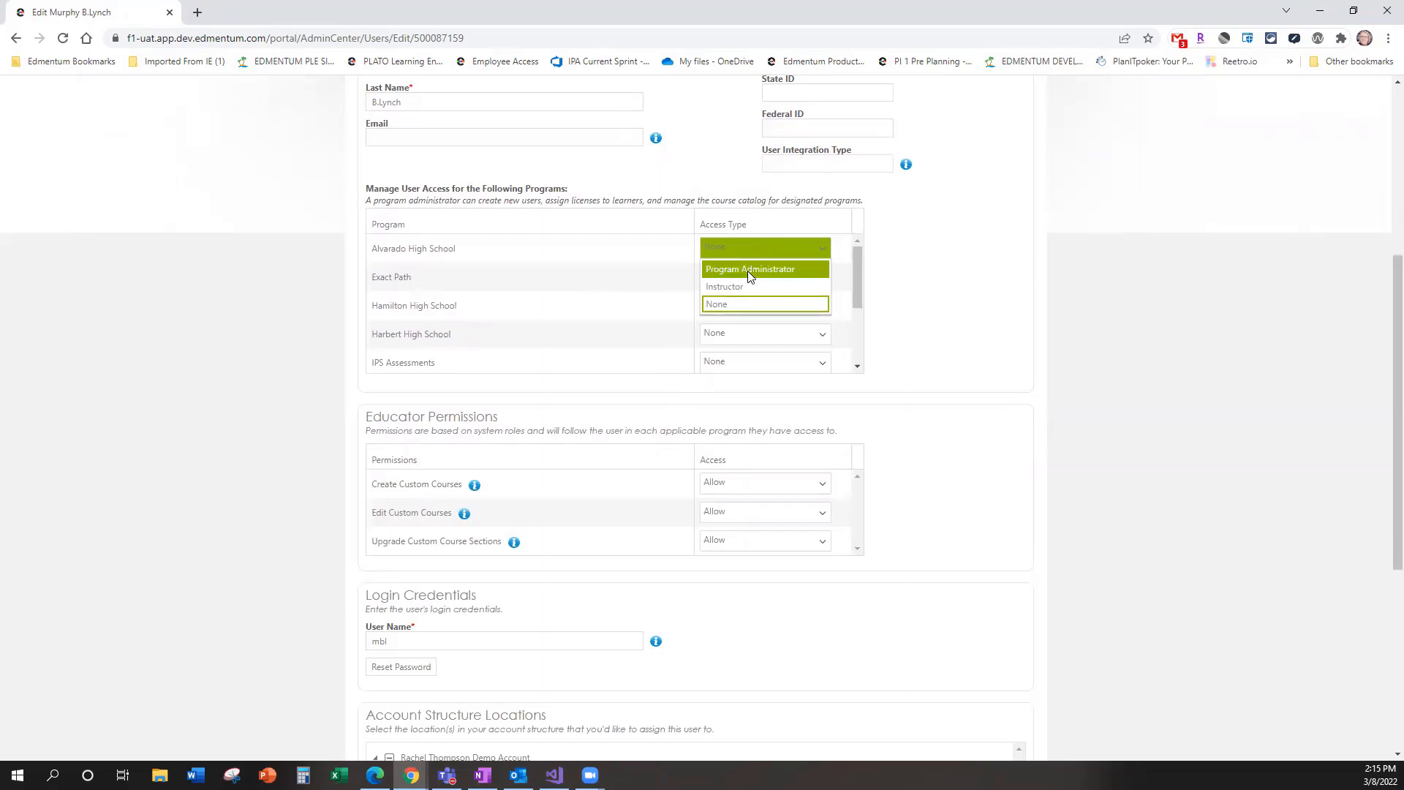
pyautogui.click(747, 270)
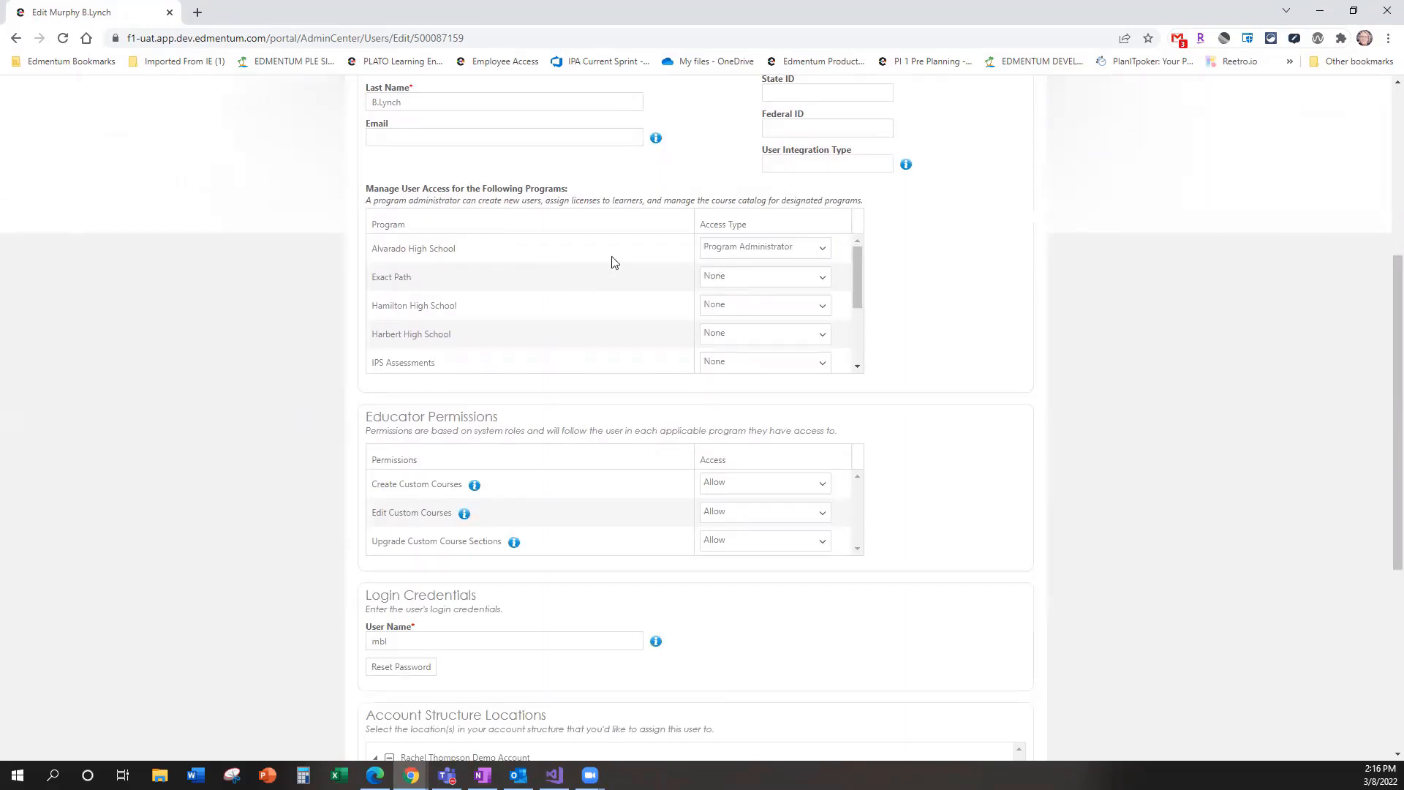
pyautogui.click(742, 307)
pyautogui.click(750, 343)
pyautogui.scroll(5, 1276, 502)
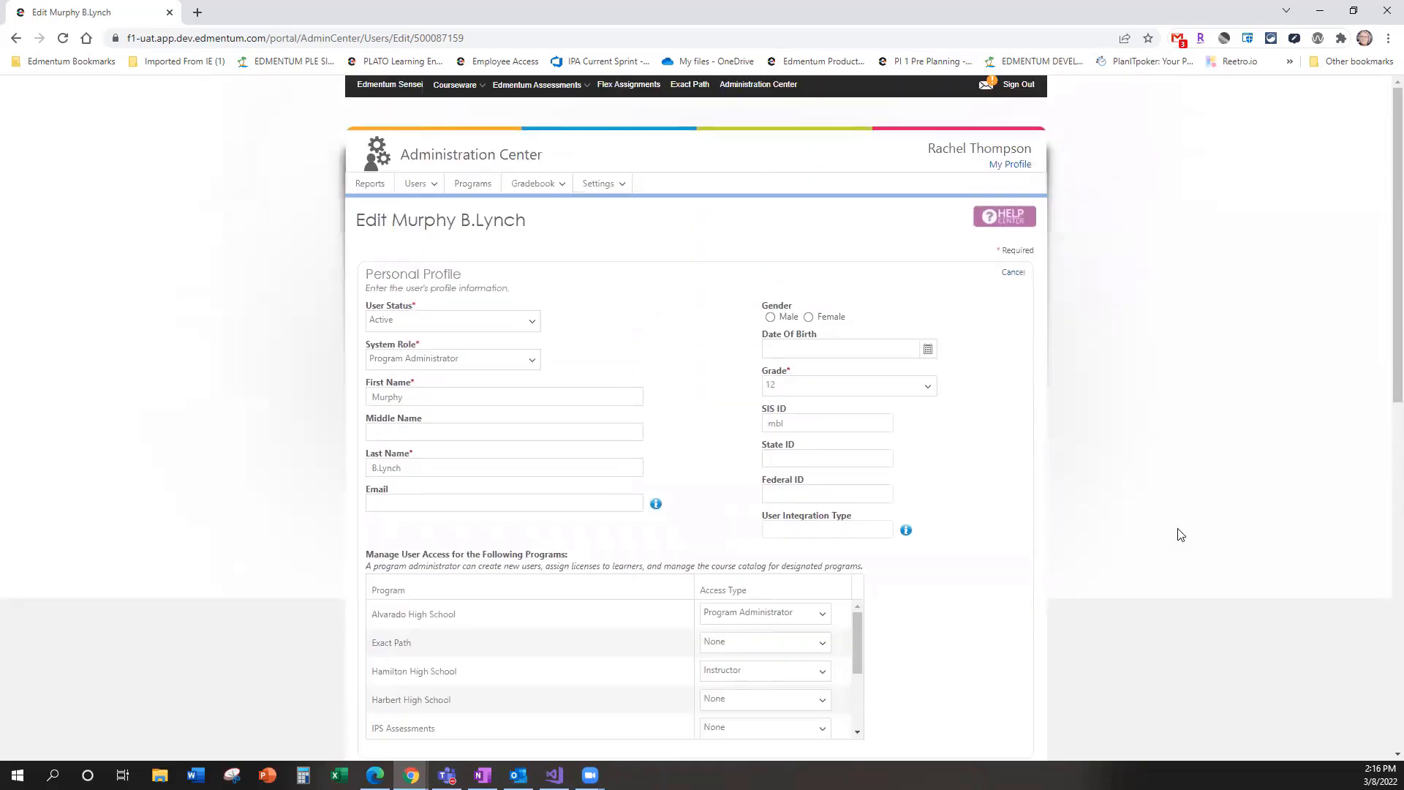
pyautogui.click(1015, 274)
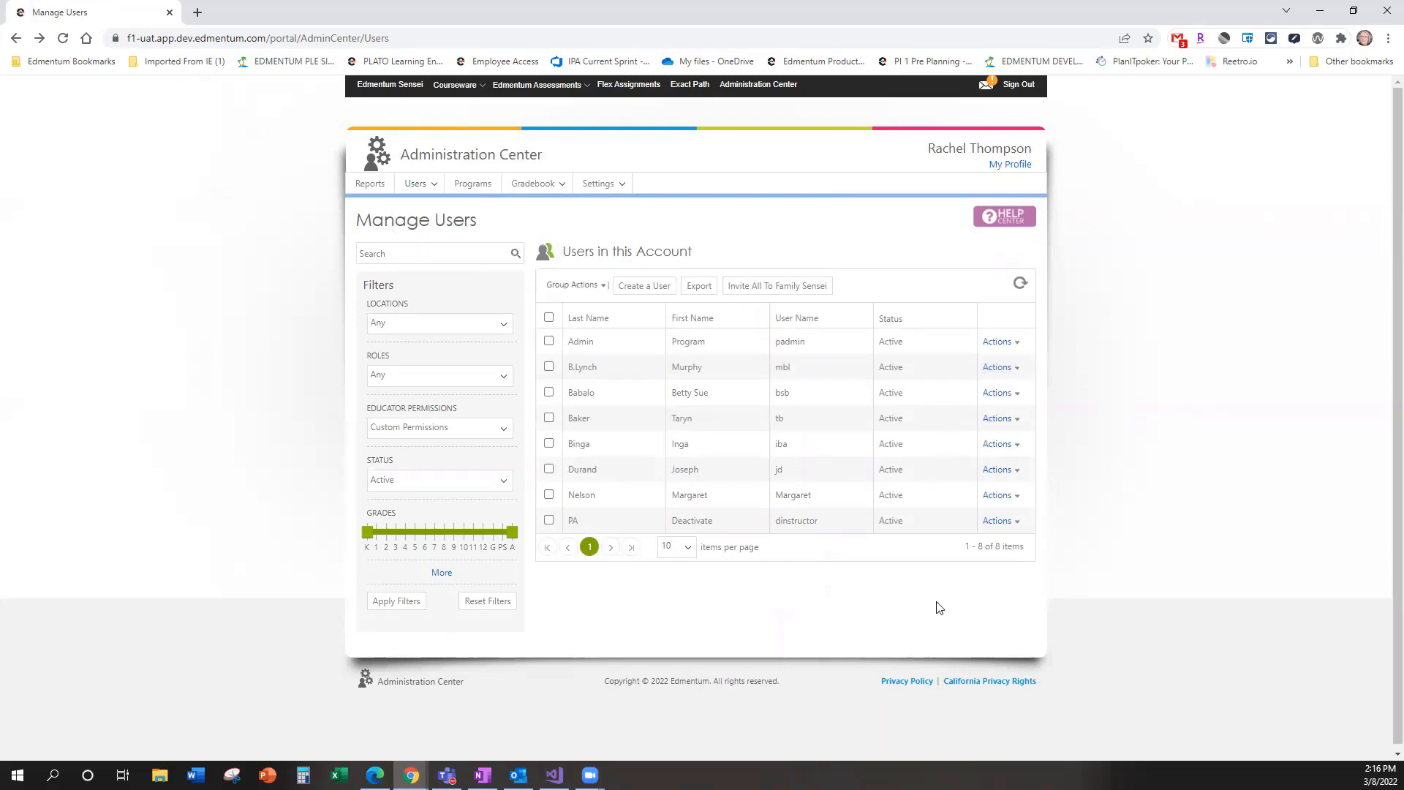
pyautogui.moveTo(418, 183)
pyautogui.click(1170, 16)
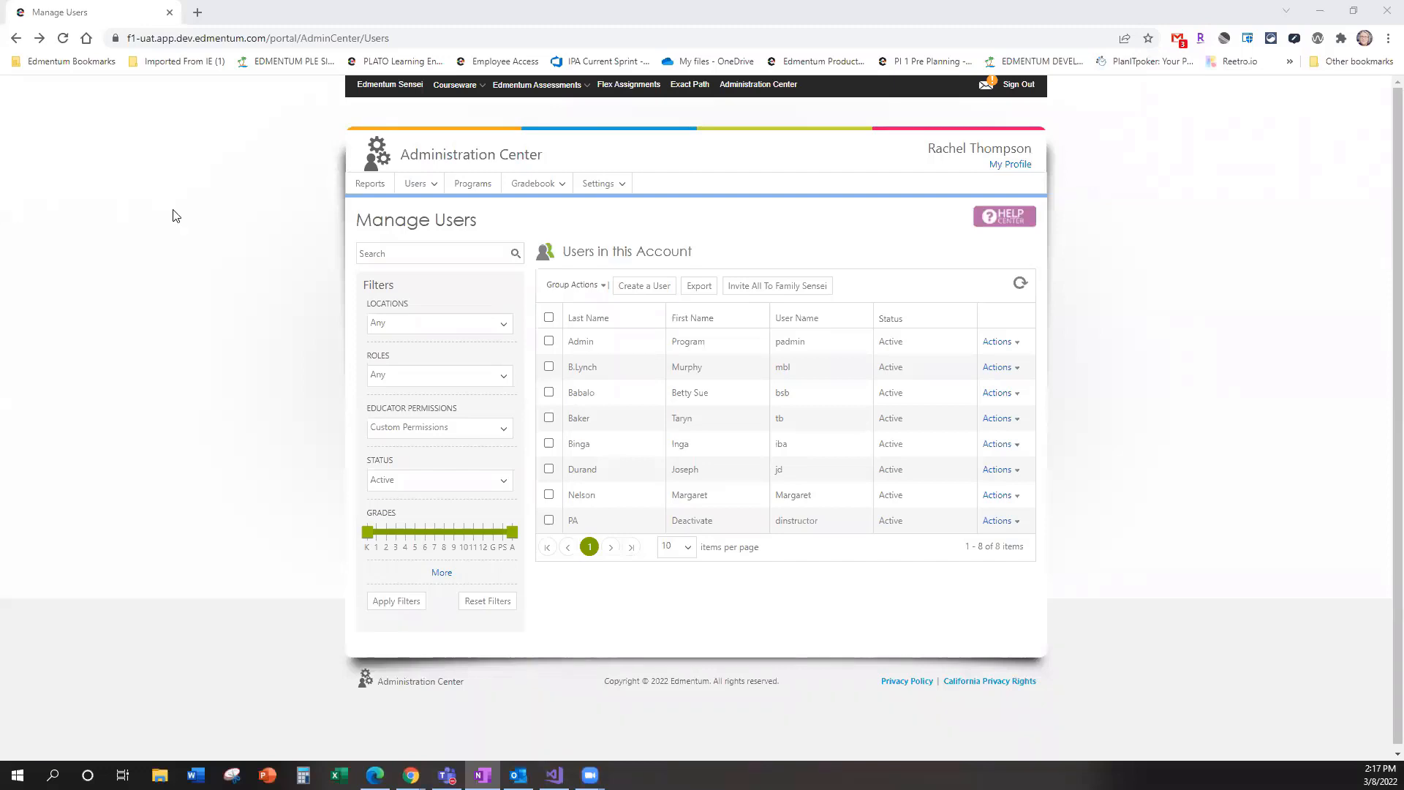
# Step: Open Alvarado High School's Program Course Catalog under Programs and examine which custom courses are included
pyautogui.click(474, 188)
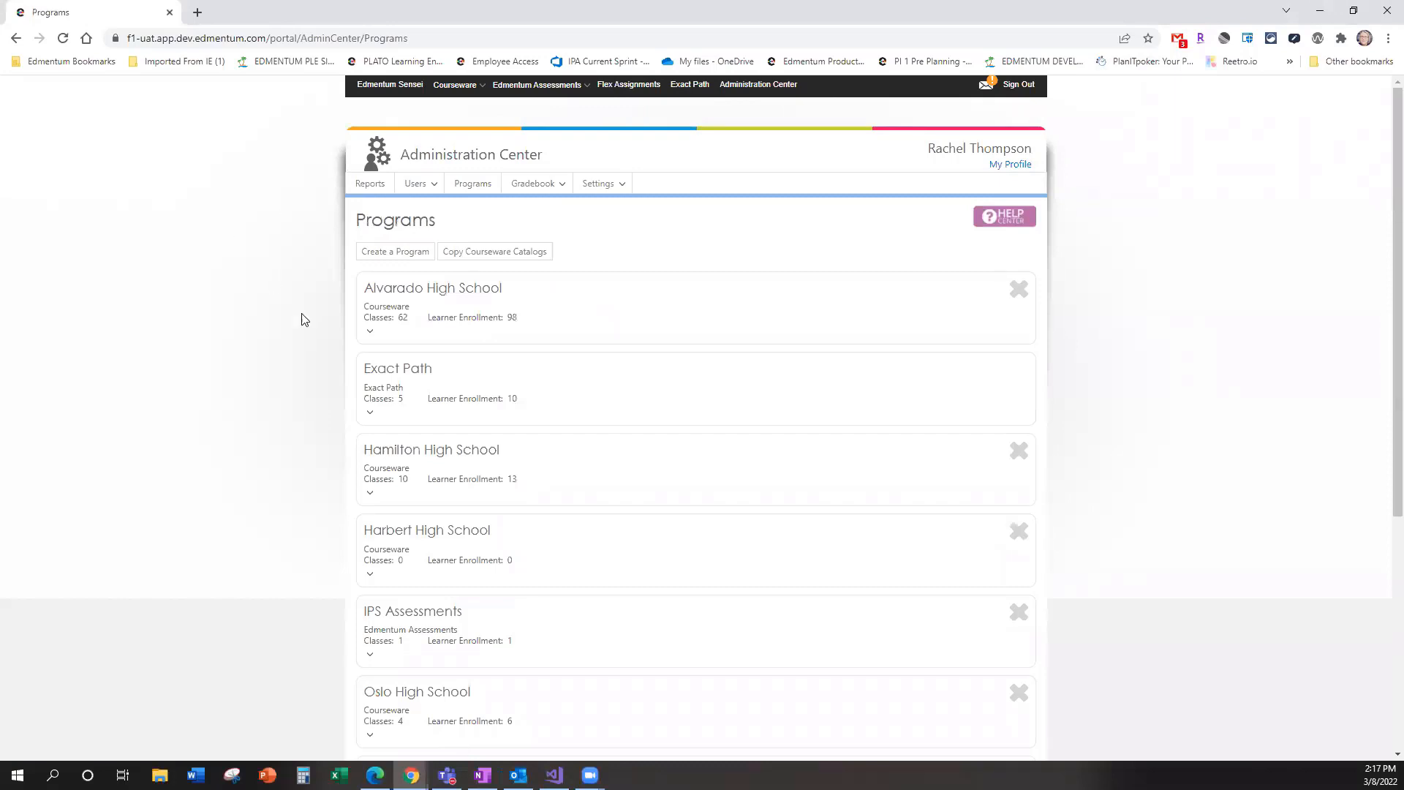
pyautogui.click(407, 292)
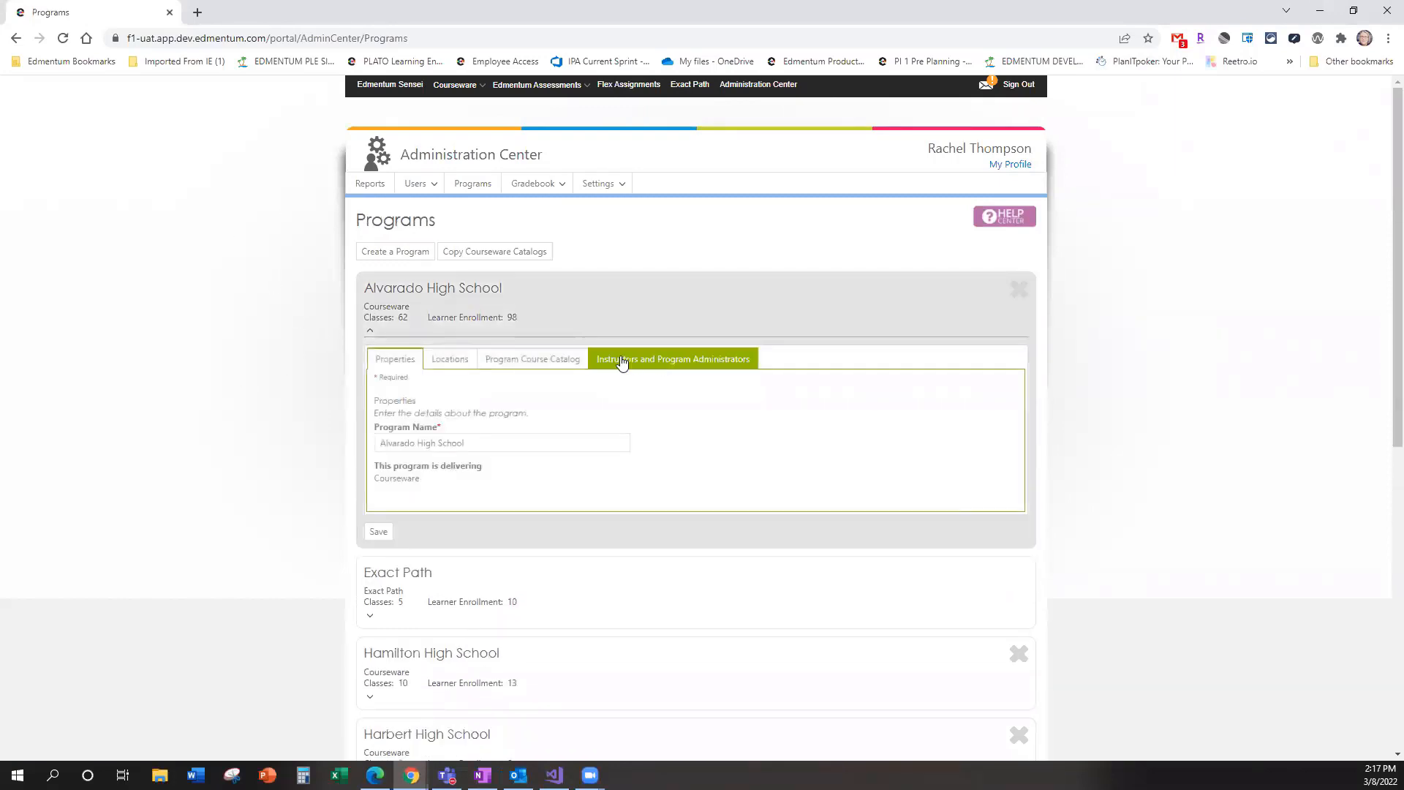
pyautogui.click(519, 365)
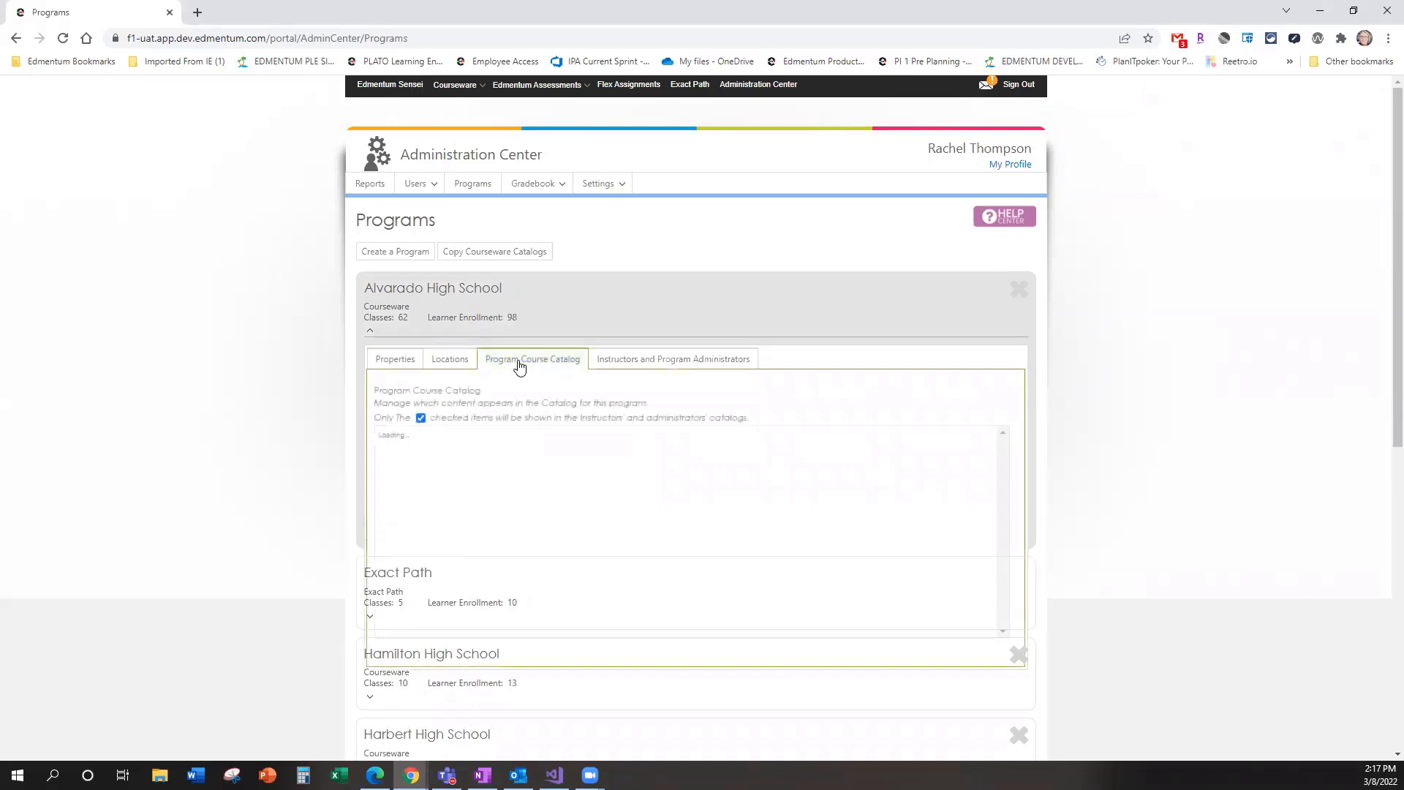
pyautogui.scroll(-5, 884, 518)
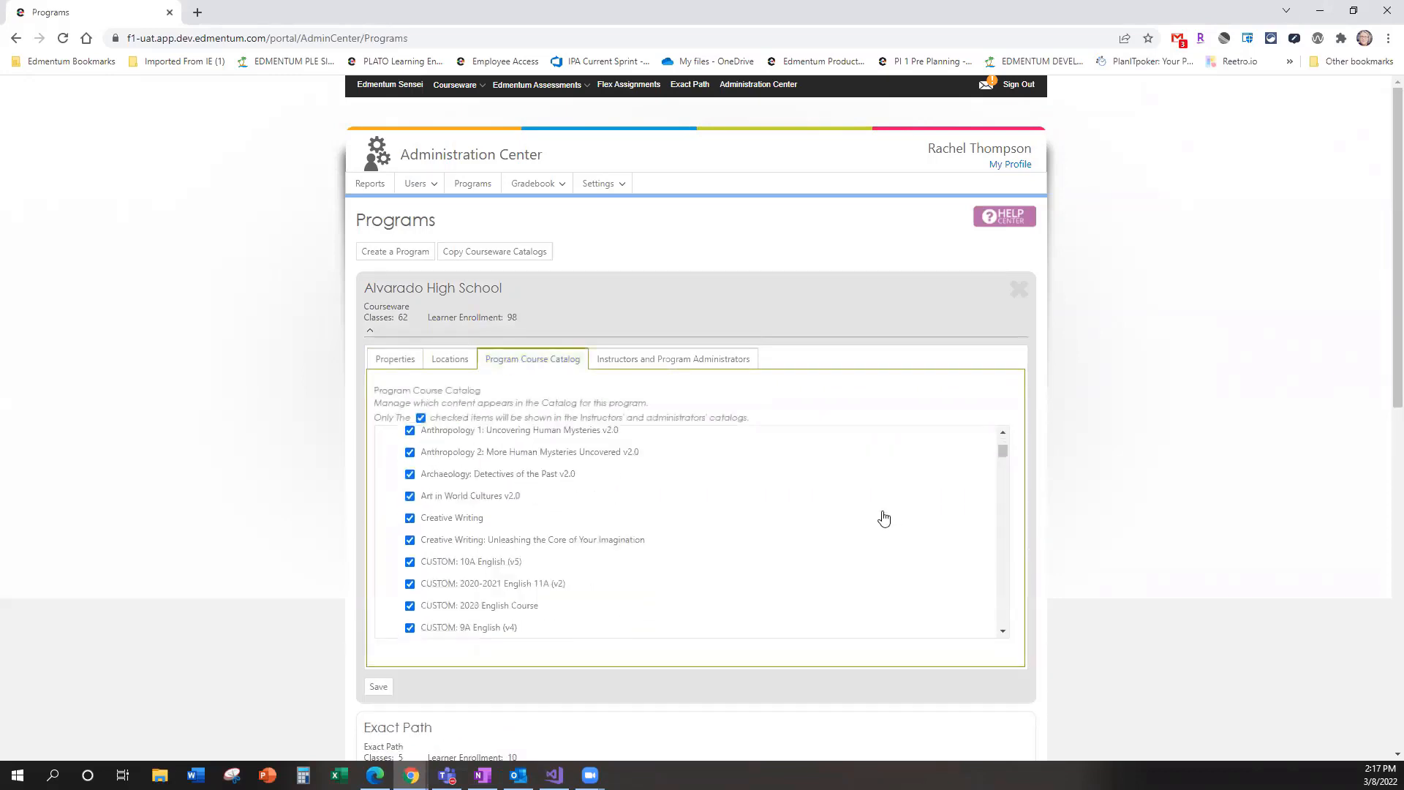
pyautogui.scroll(-3, 884, 518)
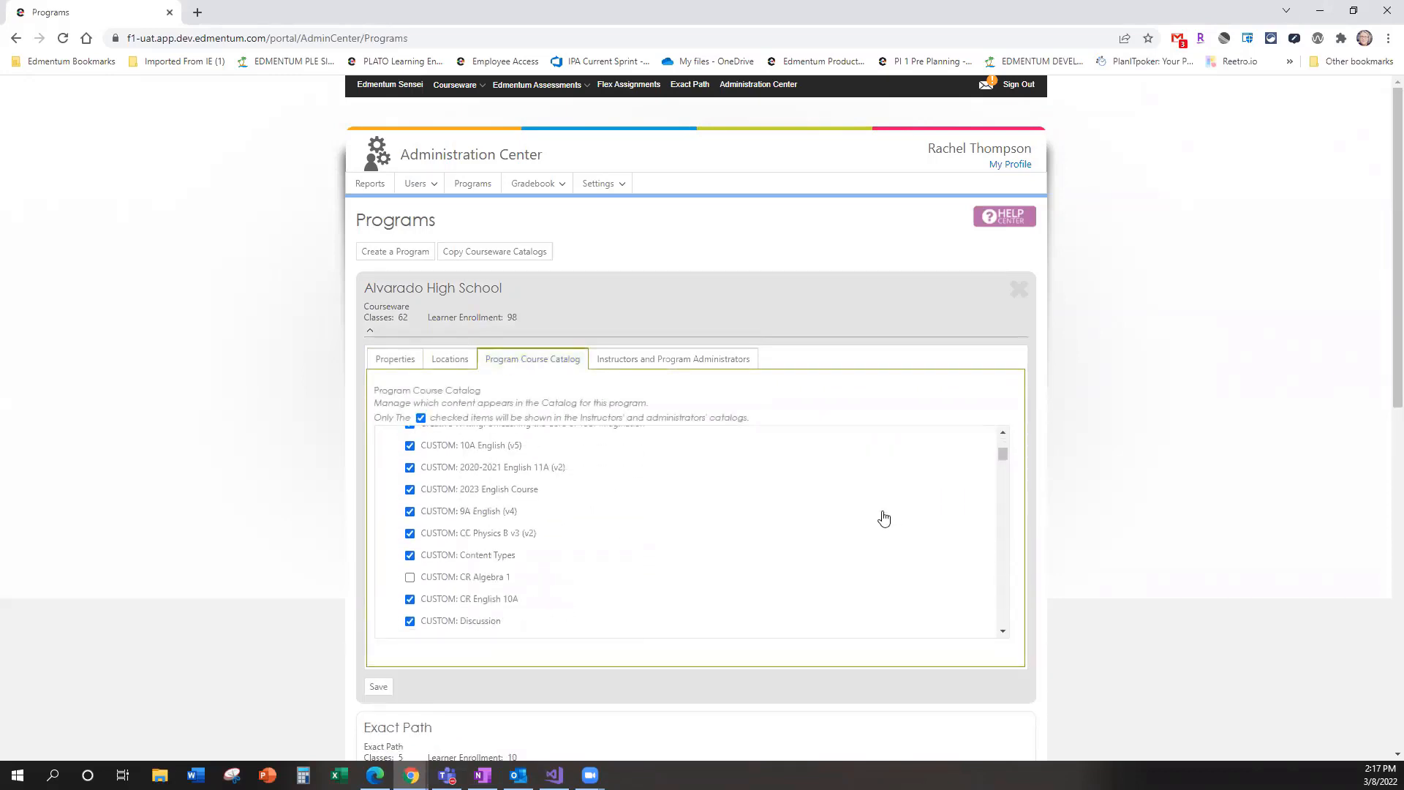
pyautogui.scroll(-1, 1234, 385)
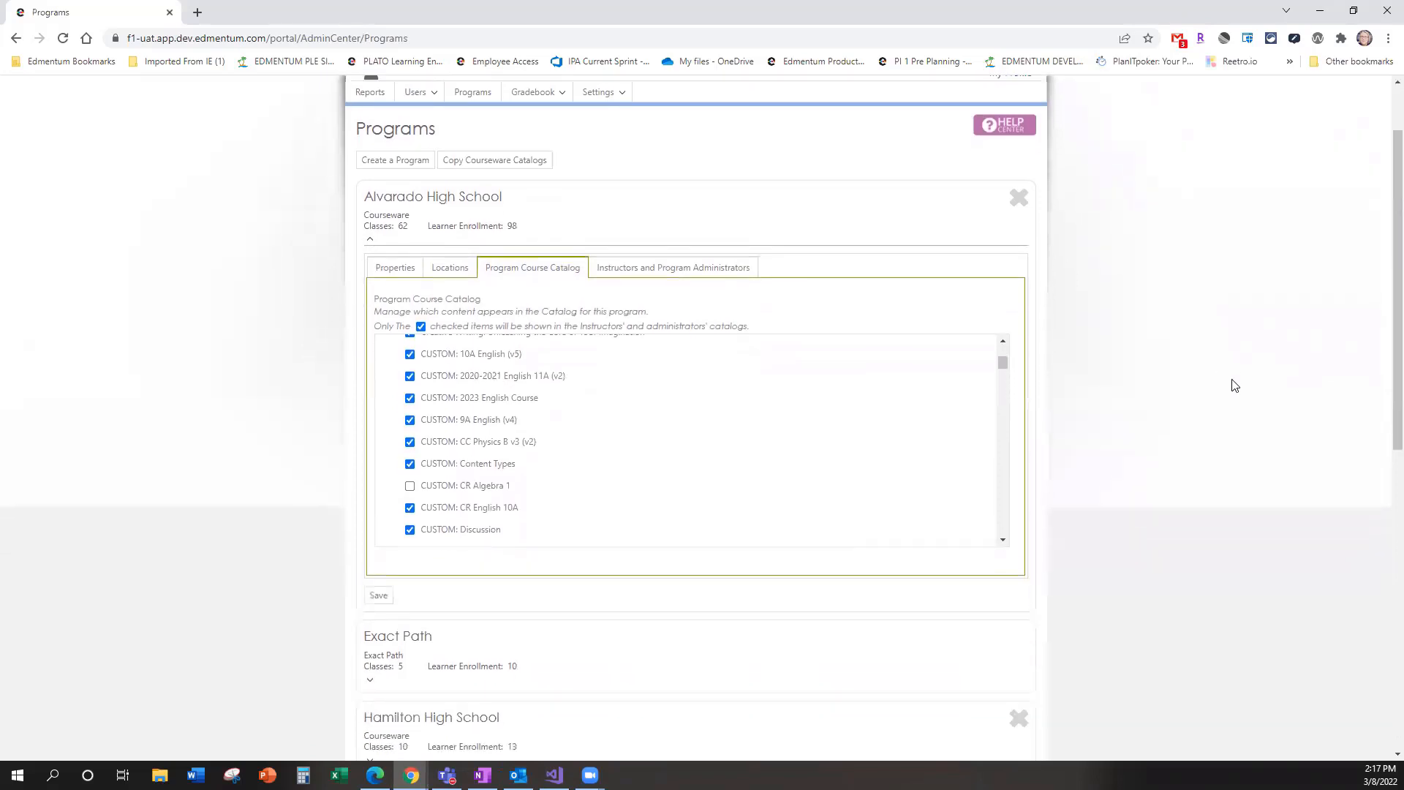
# Step: Include CUSTOM: CR Algebra 1 and exclude CUSTOM: Content Types in Alvarado High School's program course catalog
pyautogui.scroll(-1, 1235, 385)
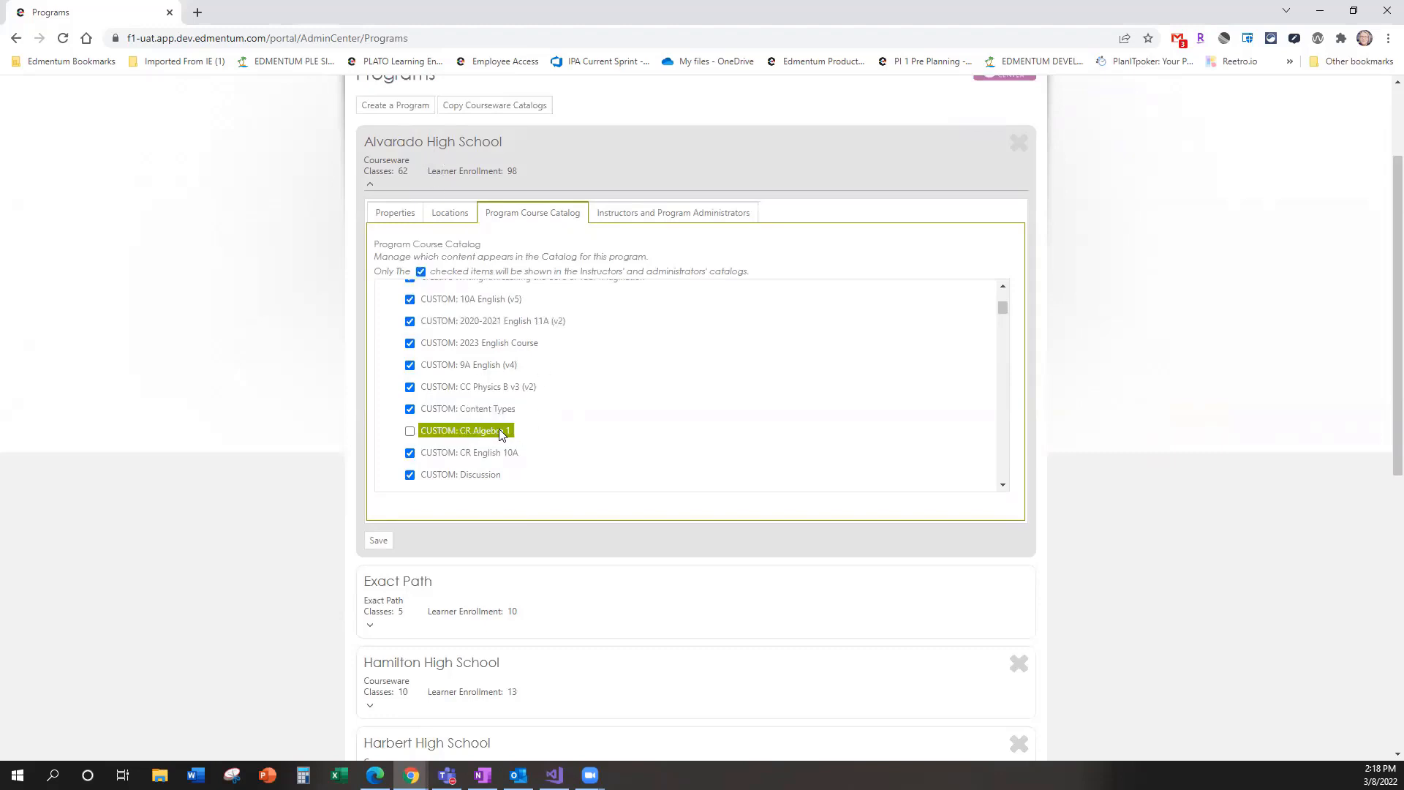
pyautogui.click(410, 433)
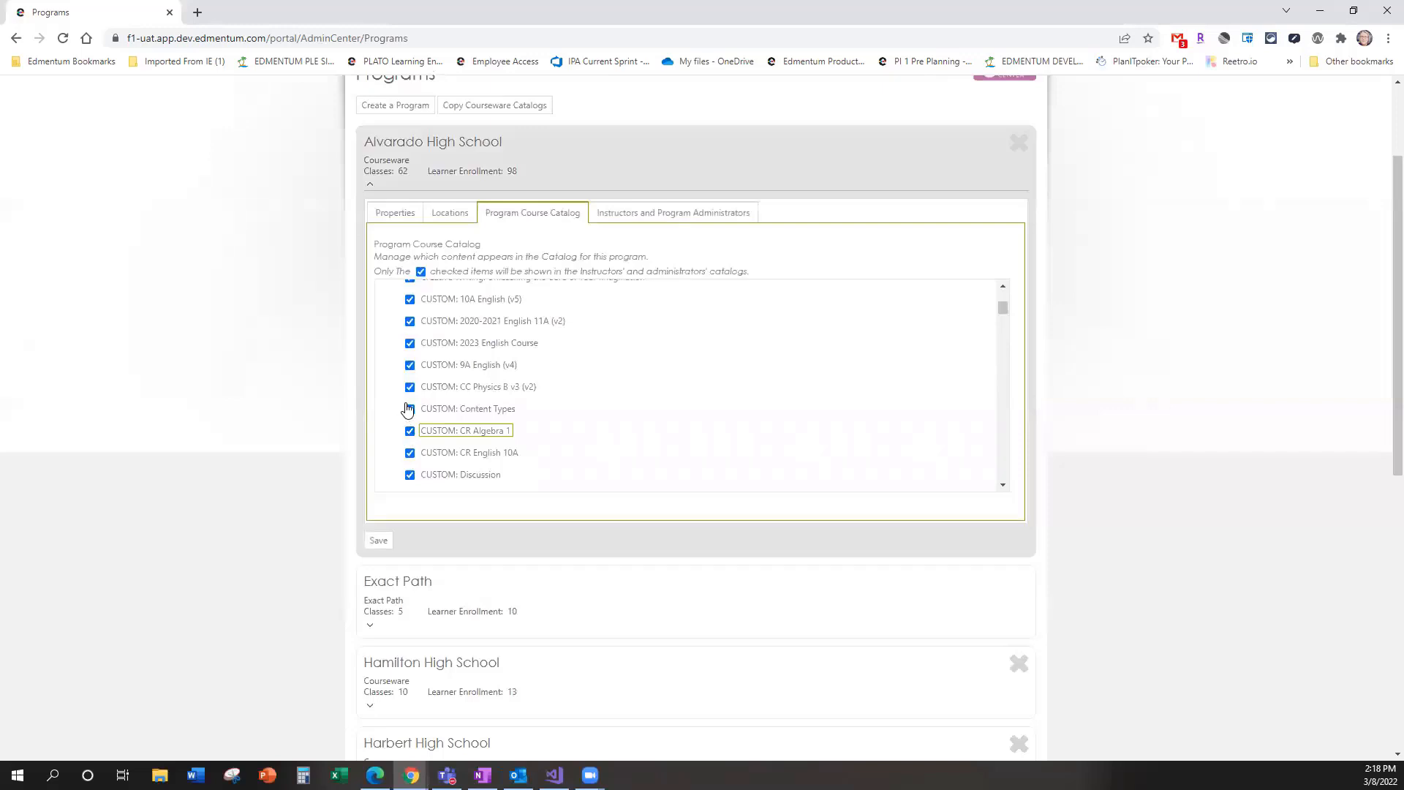
pyautogui.click(411, 410)
pyautogui.scroll(-1, 476, 437)
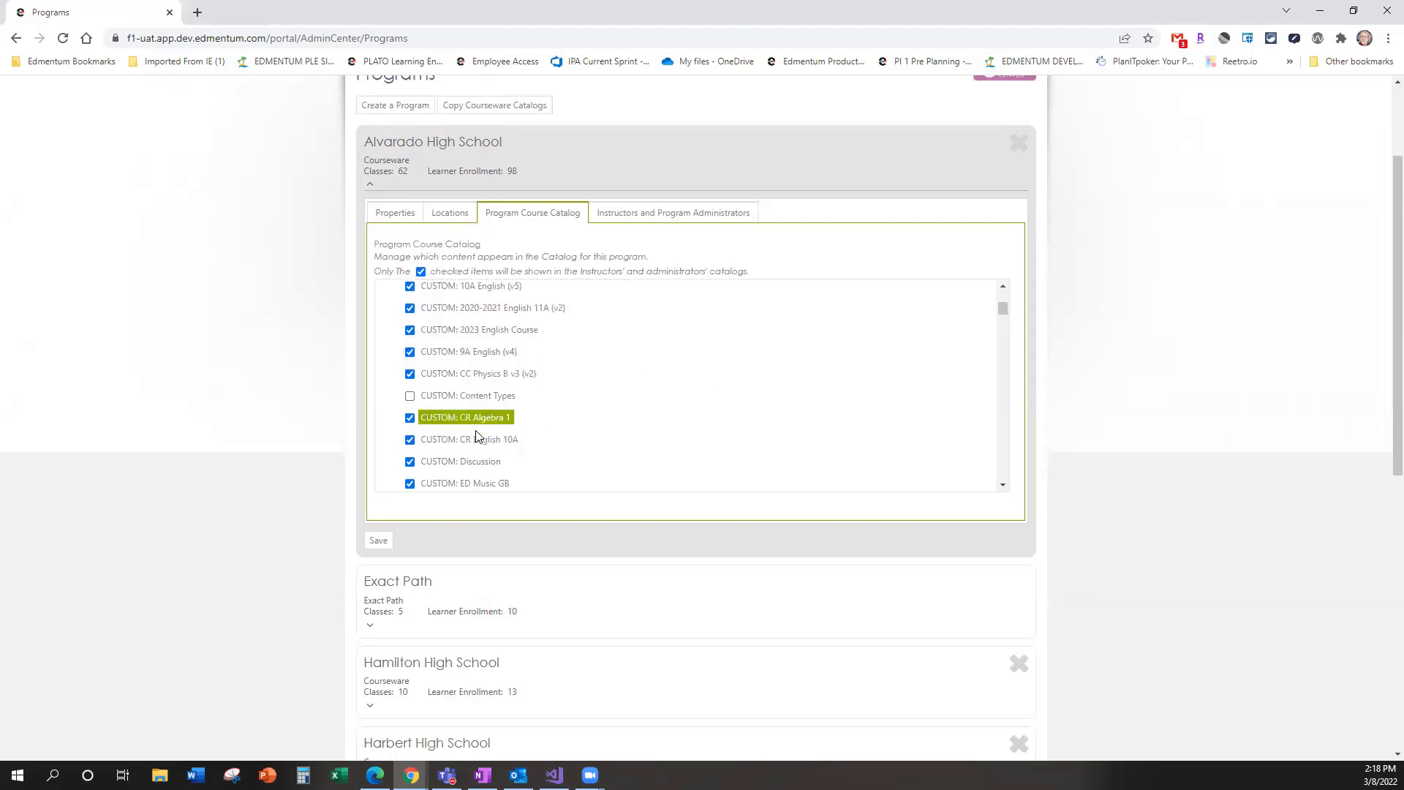
pyautogui.scroll(-2, 476, 437)
pyautogui.scroll(-4, 1138, 370)
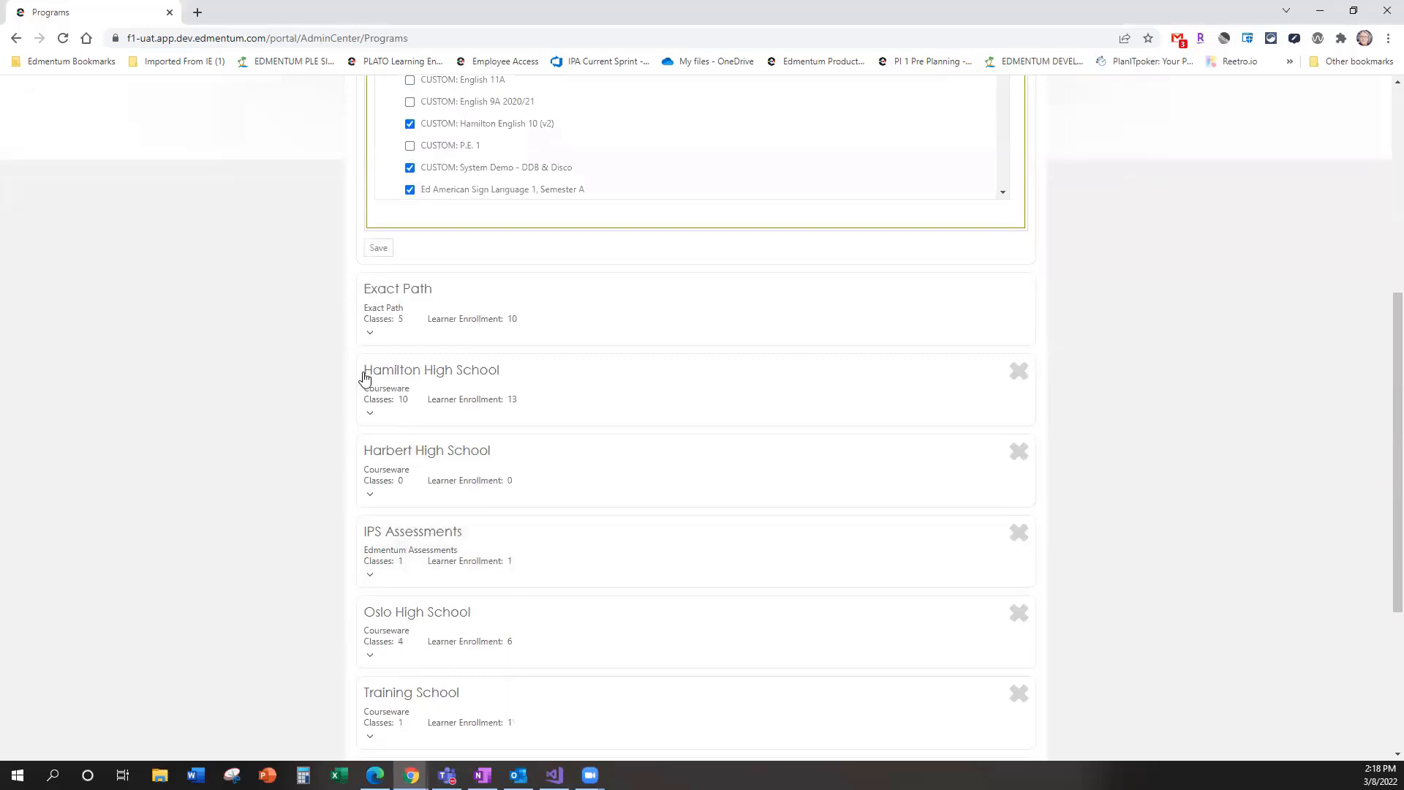
# Step: Open Hamilton High School's Program Course Catalog and compare its custom course selection with Alvarado High School's
pyautogui.click(420, 385)
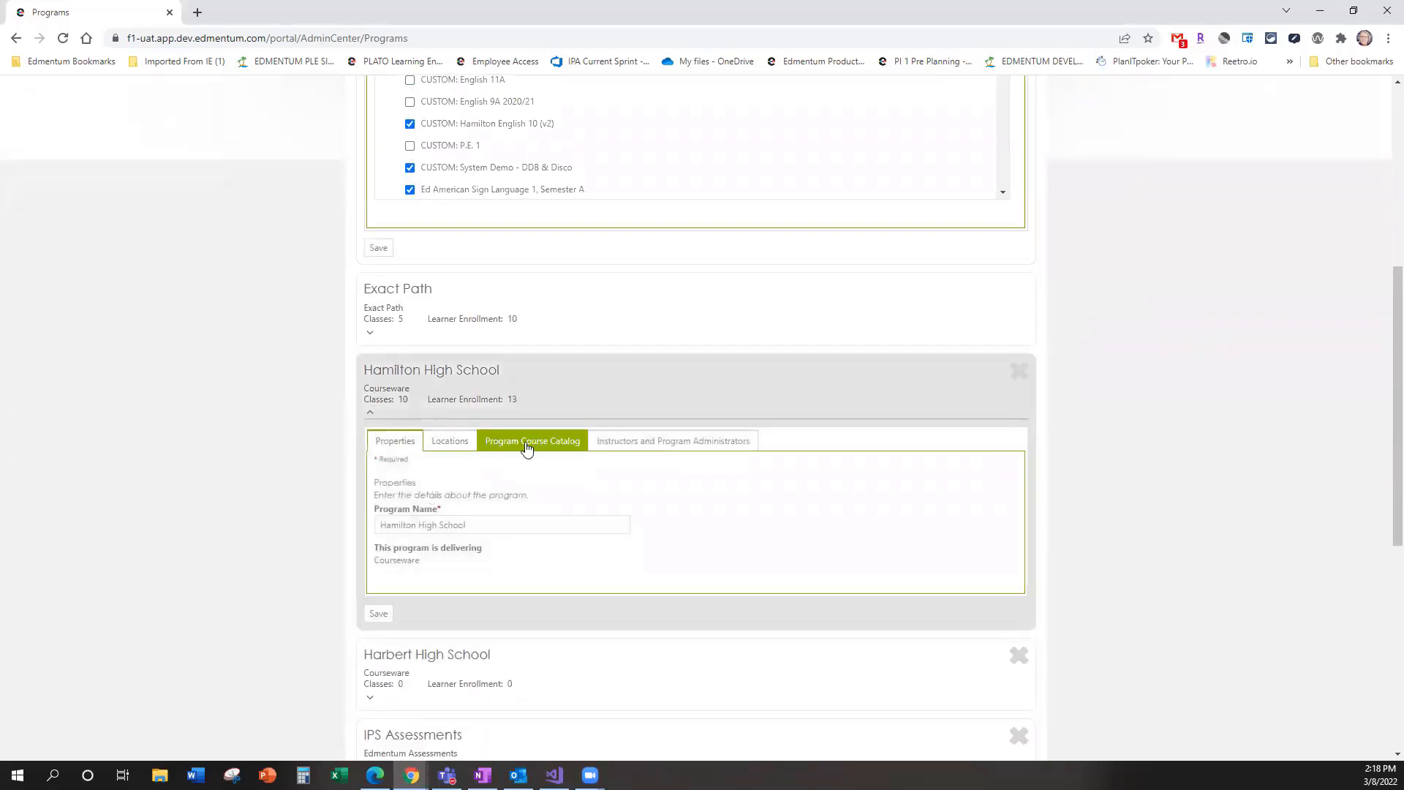
pyautogui.click(527, 446)
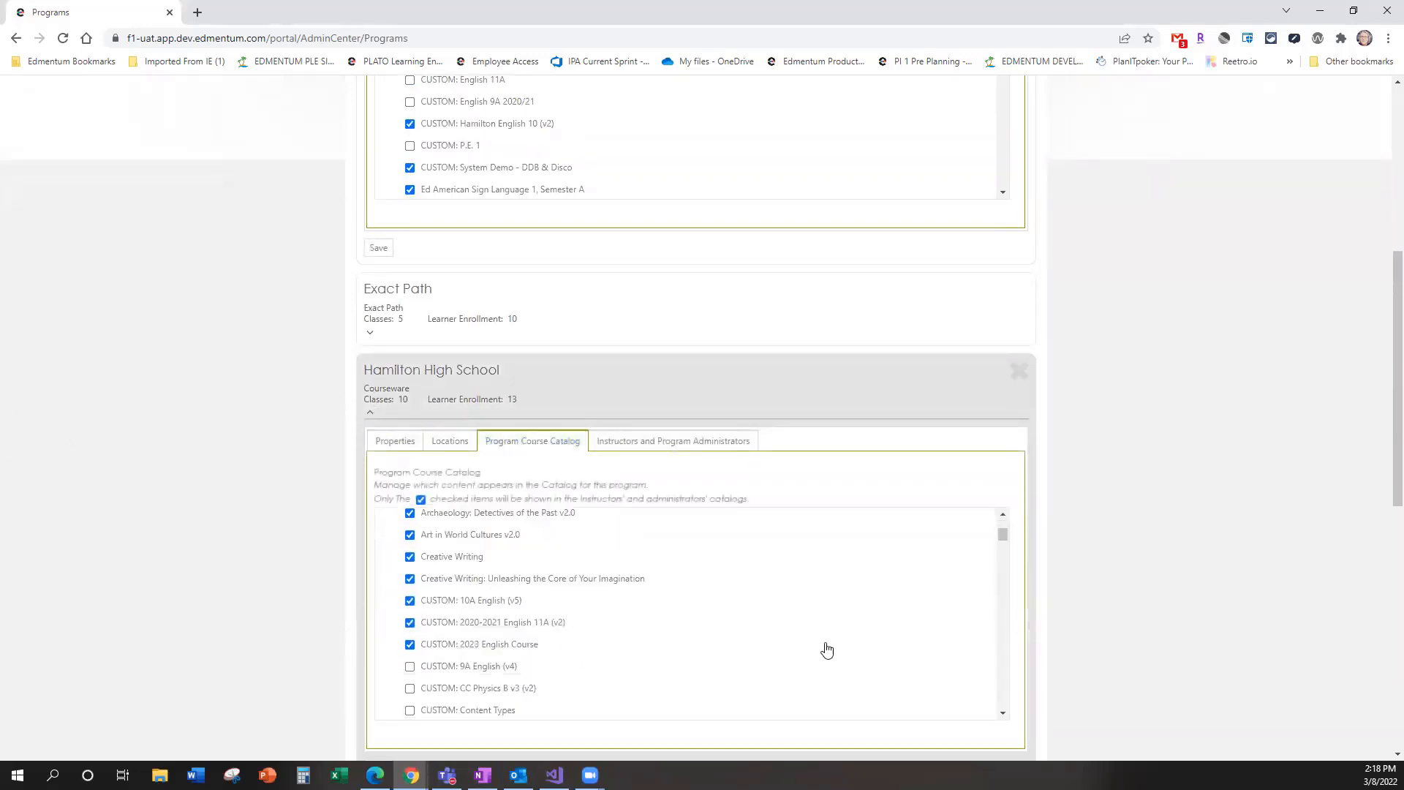
pyautogui.scroll(-2, 799, 652)
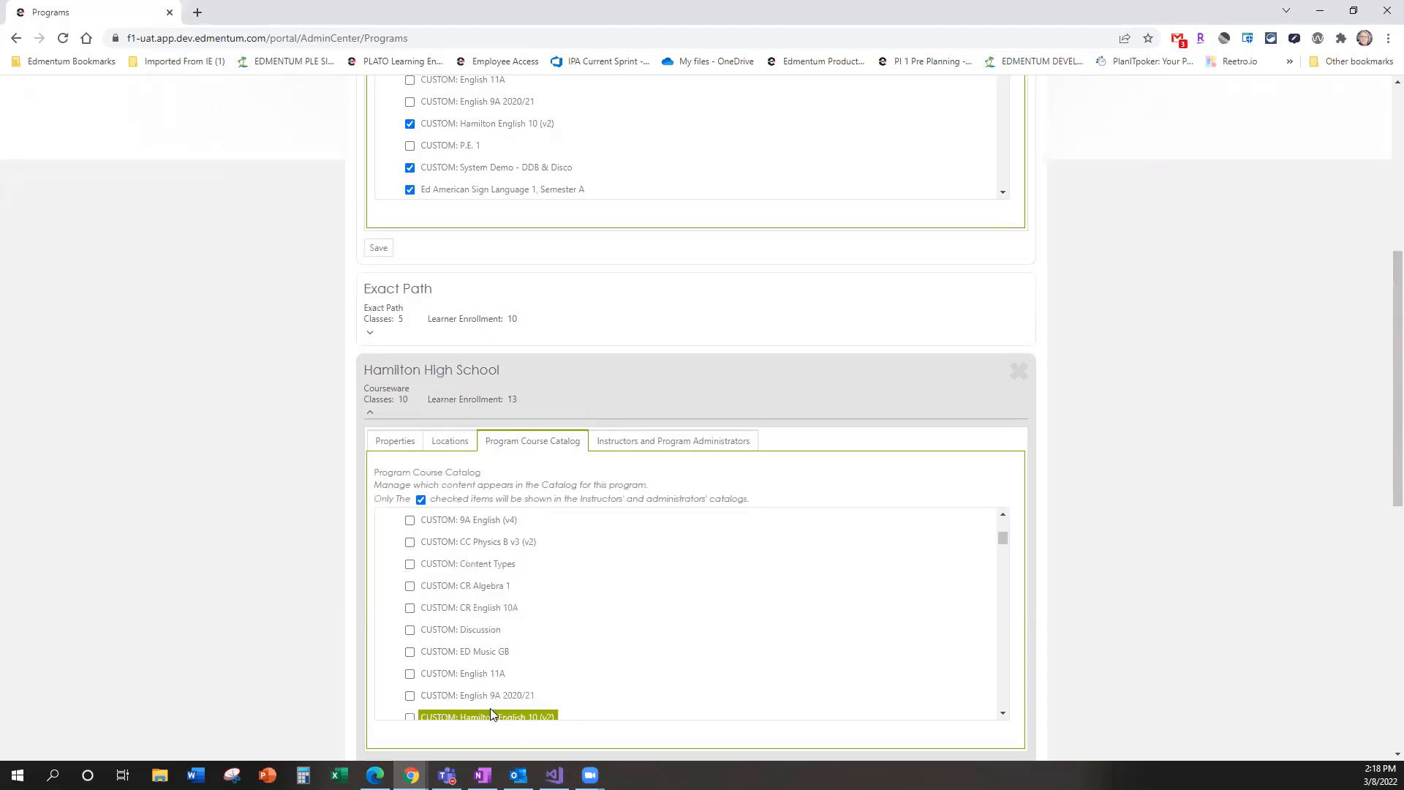
pyautogui.scroll(5, 1153, 503)
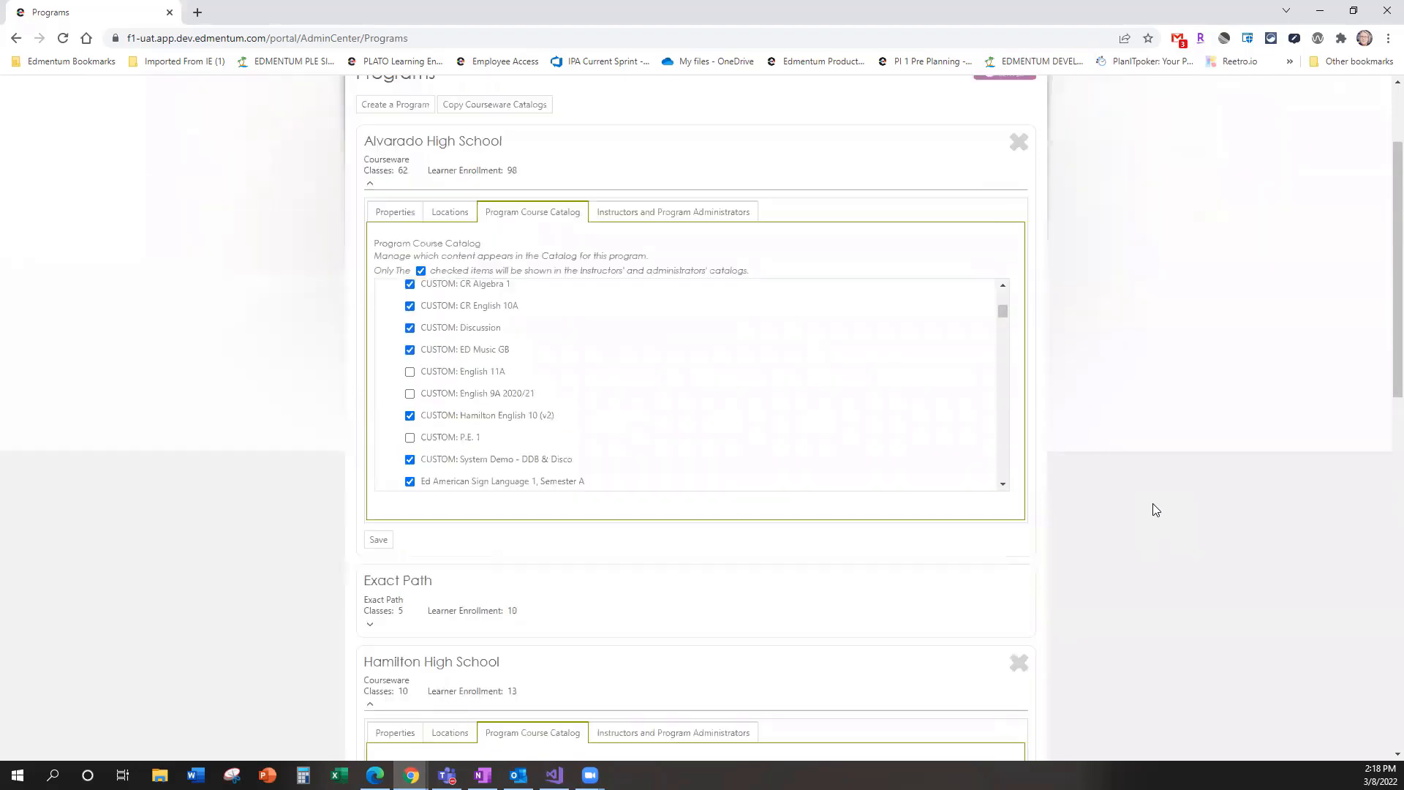
pyautogui.scroll(1, 1188, 546)
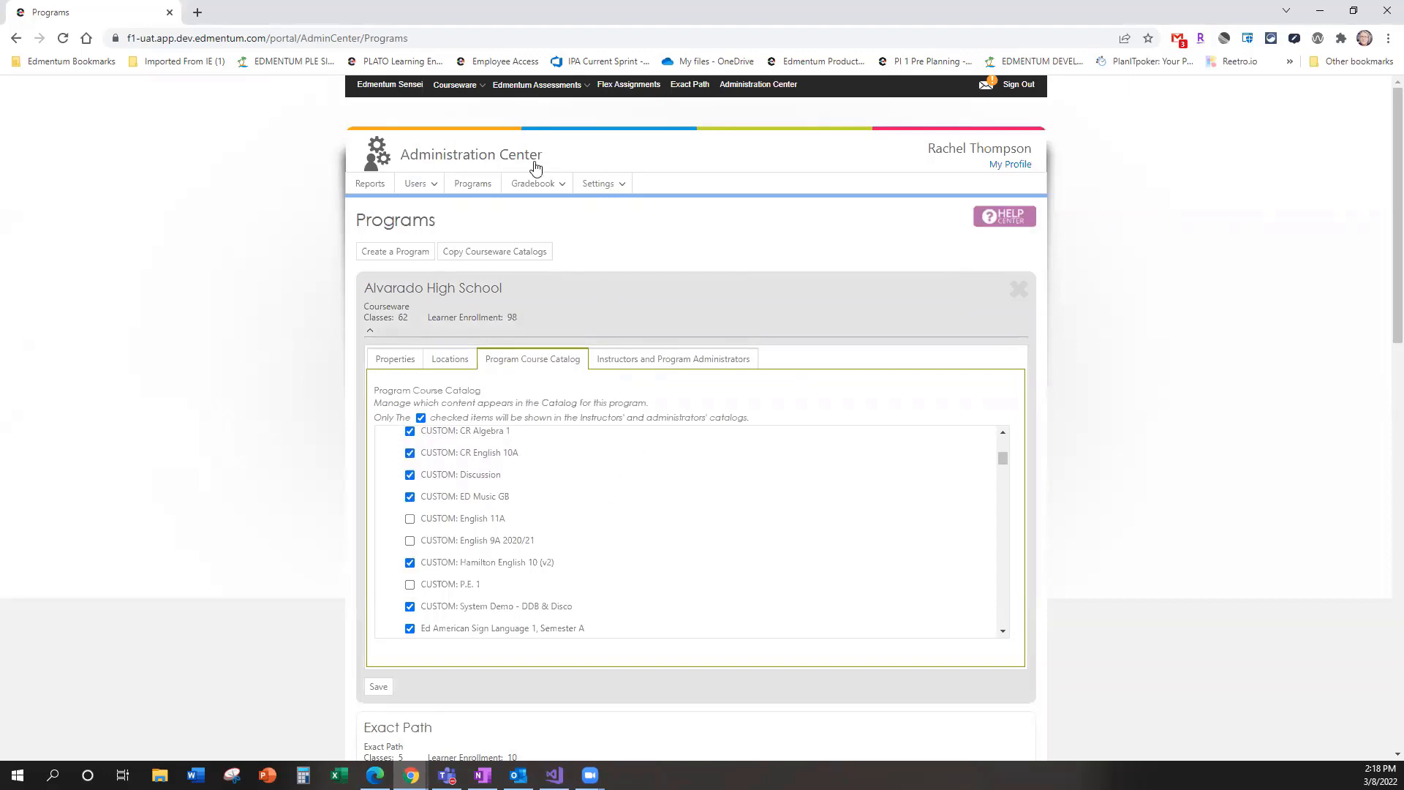
# Step: Switch to Alvarado High School in Courseware and show the published courses in Custom Course Builder
pyautogui.click(469, 87)
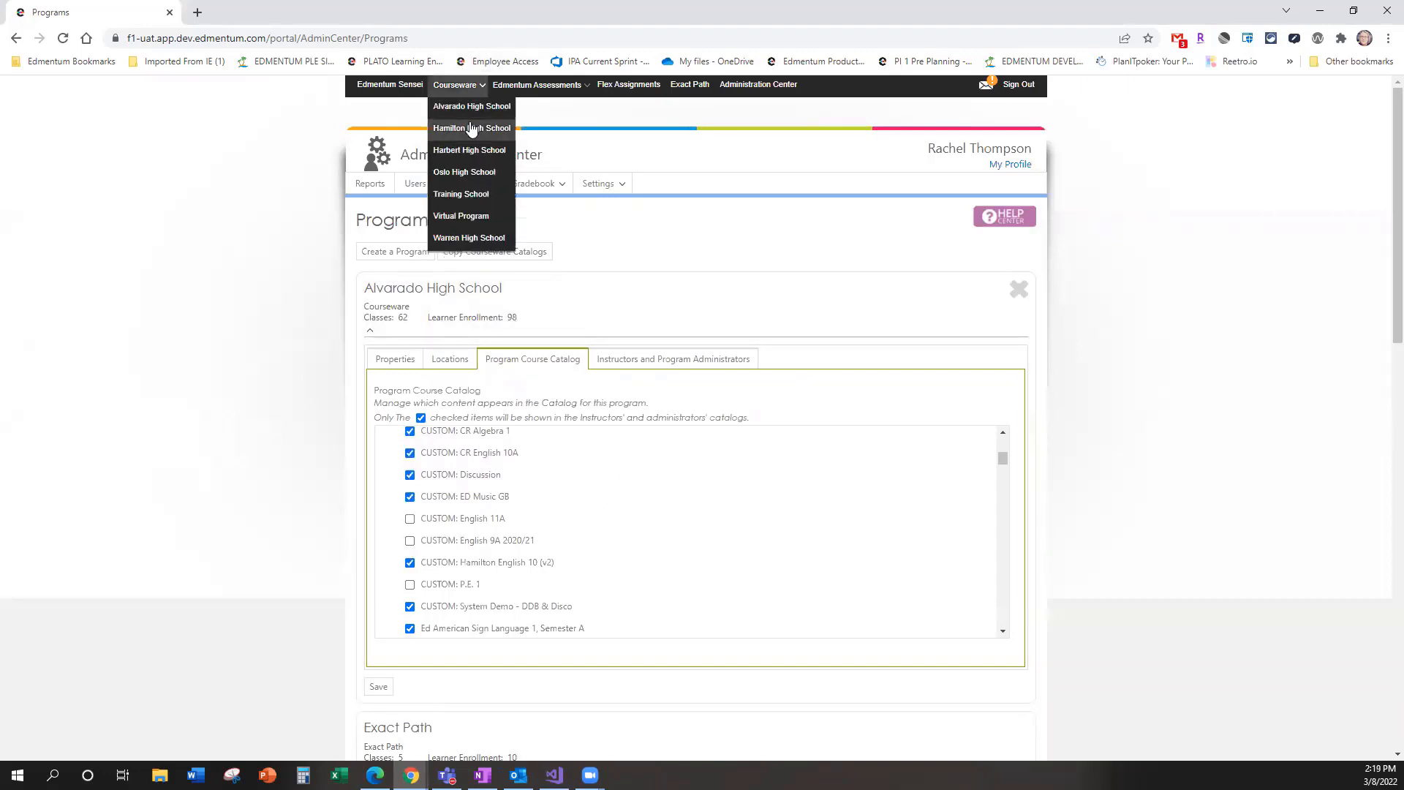
pyautogui.click(469, 108)
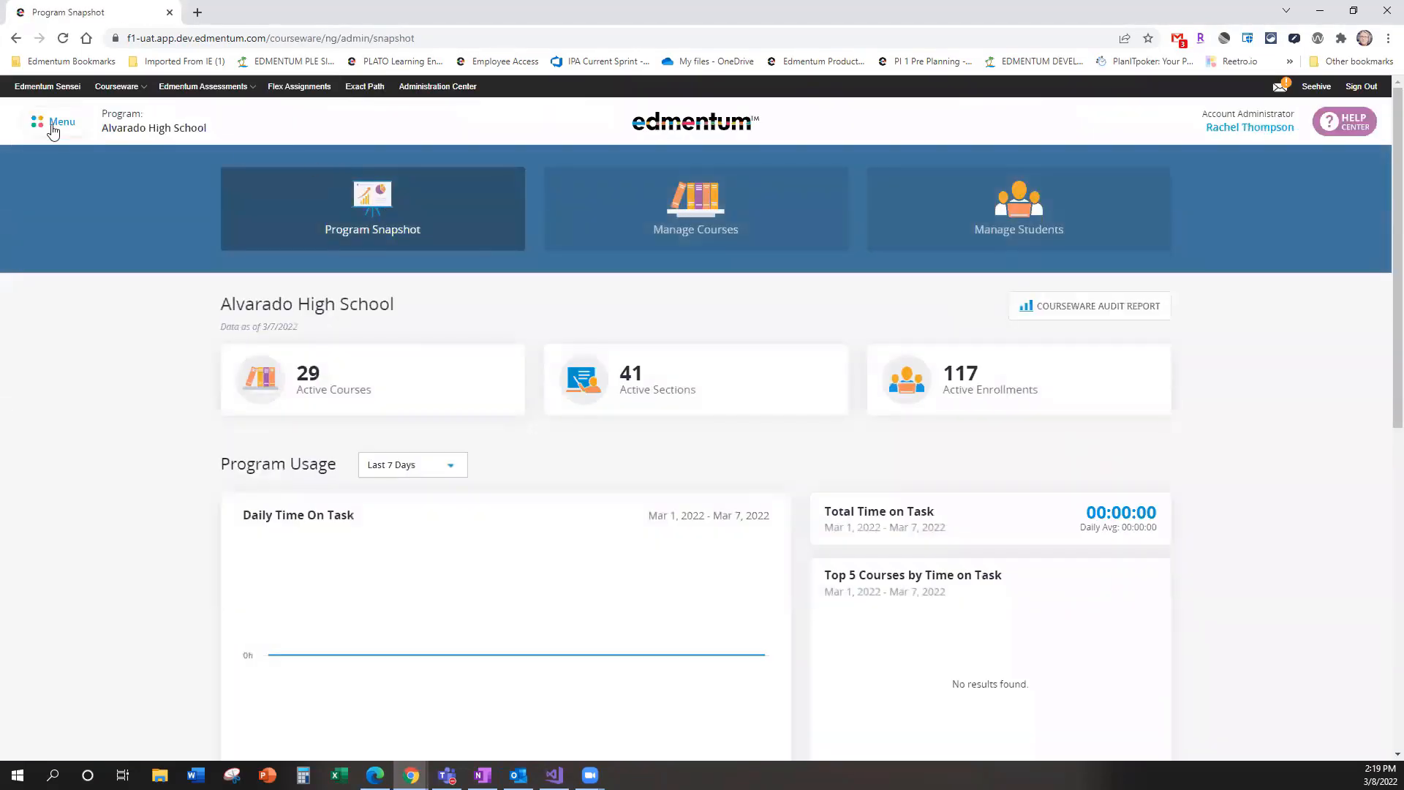
pyautogui.click(55, 127)
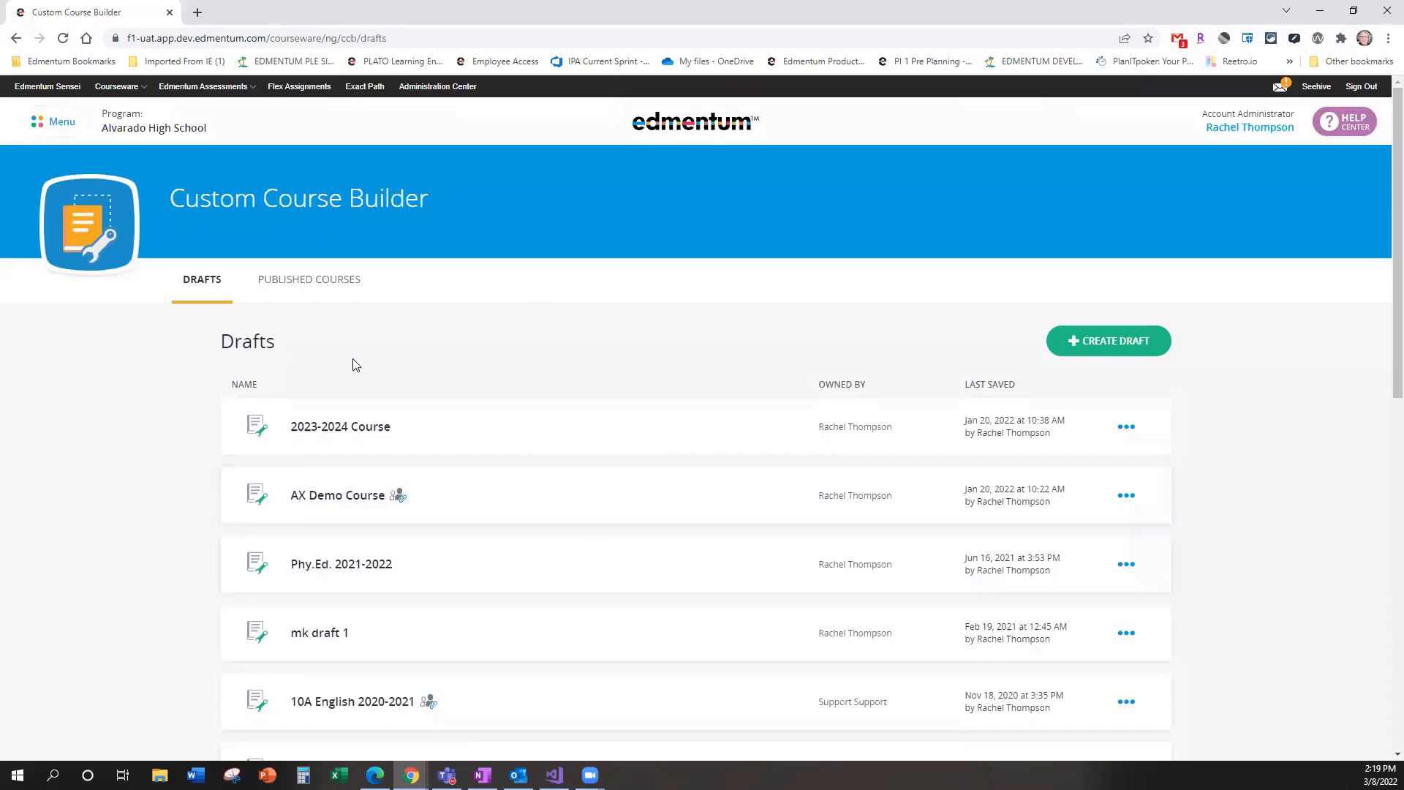
pyautogui.click(269, 284)
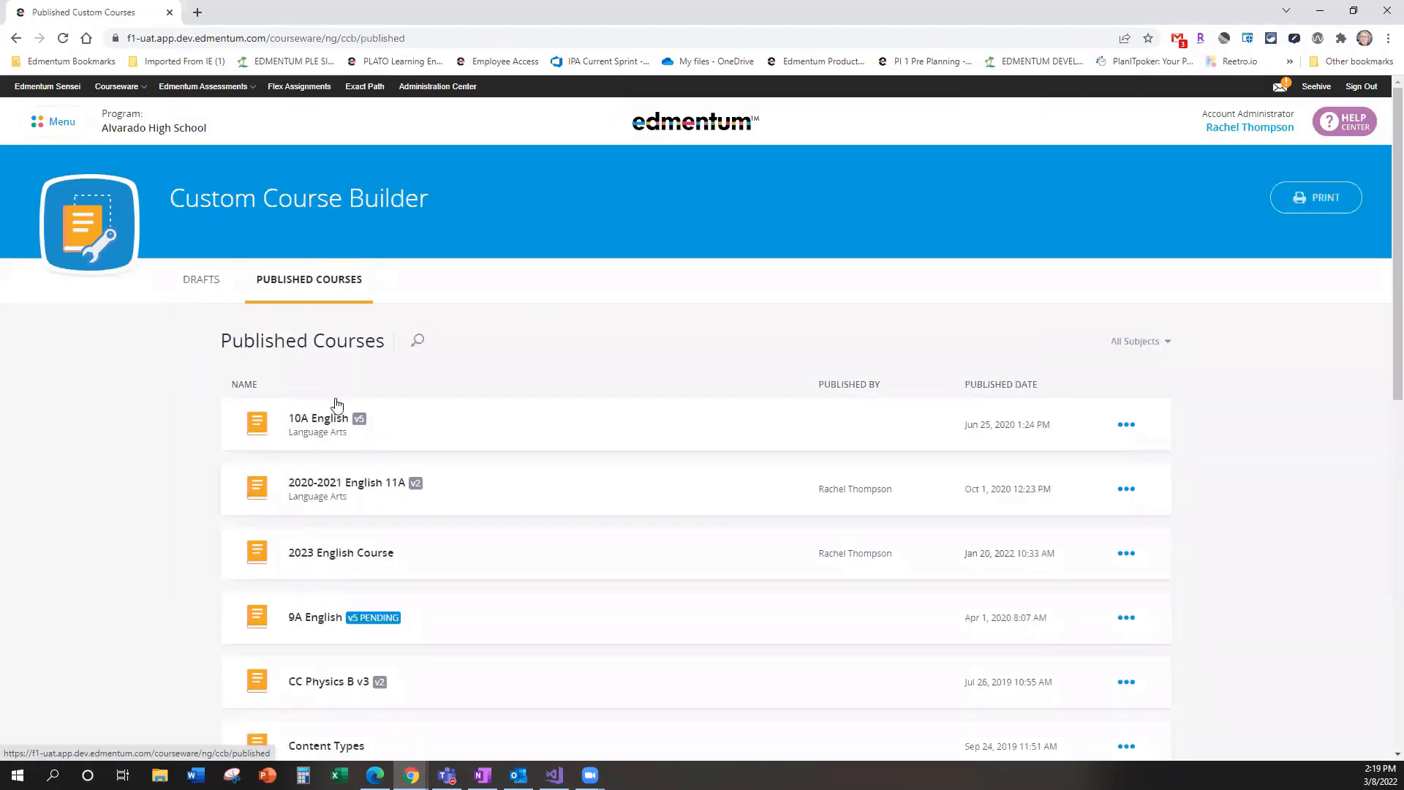
# Step: View the published 10A English course's curriculum, and look at its editable course details without changing them
pyautogui.click(337, 416)
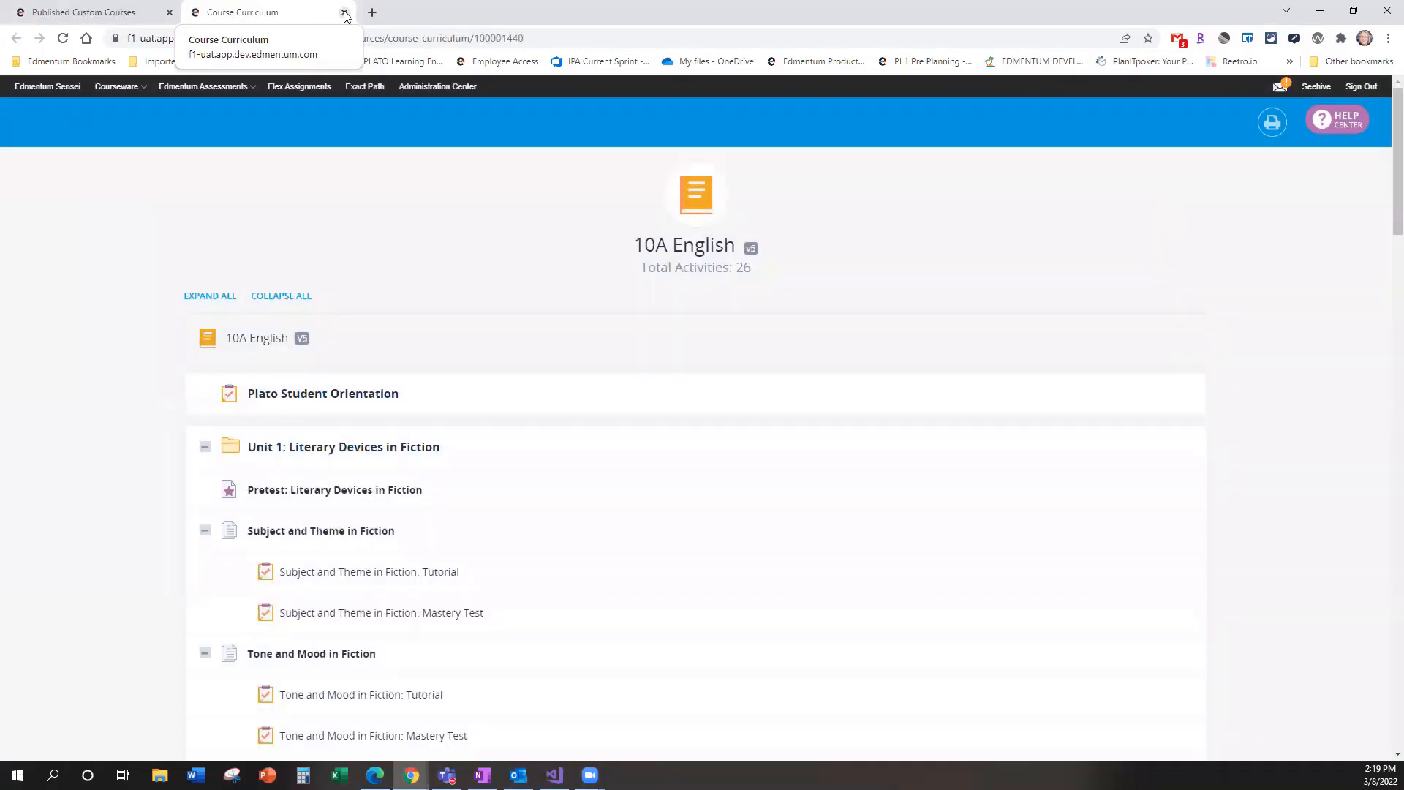
pyautogui.click(344, 11)
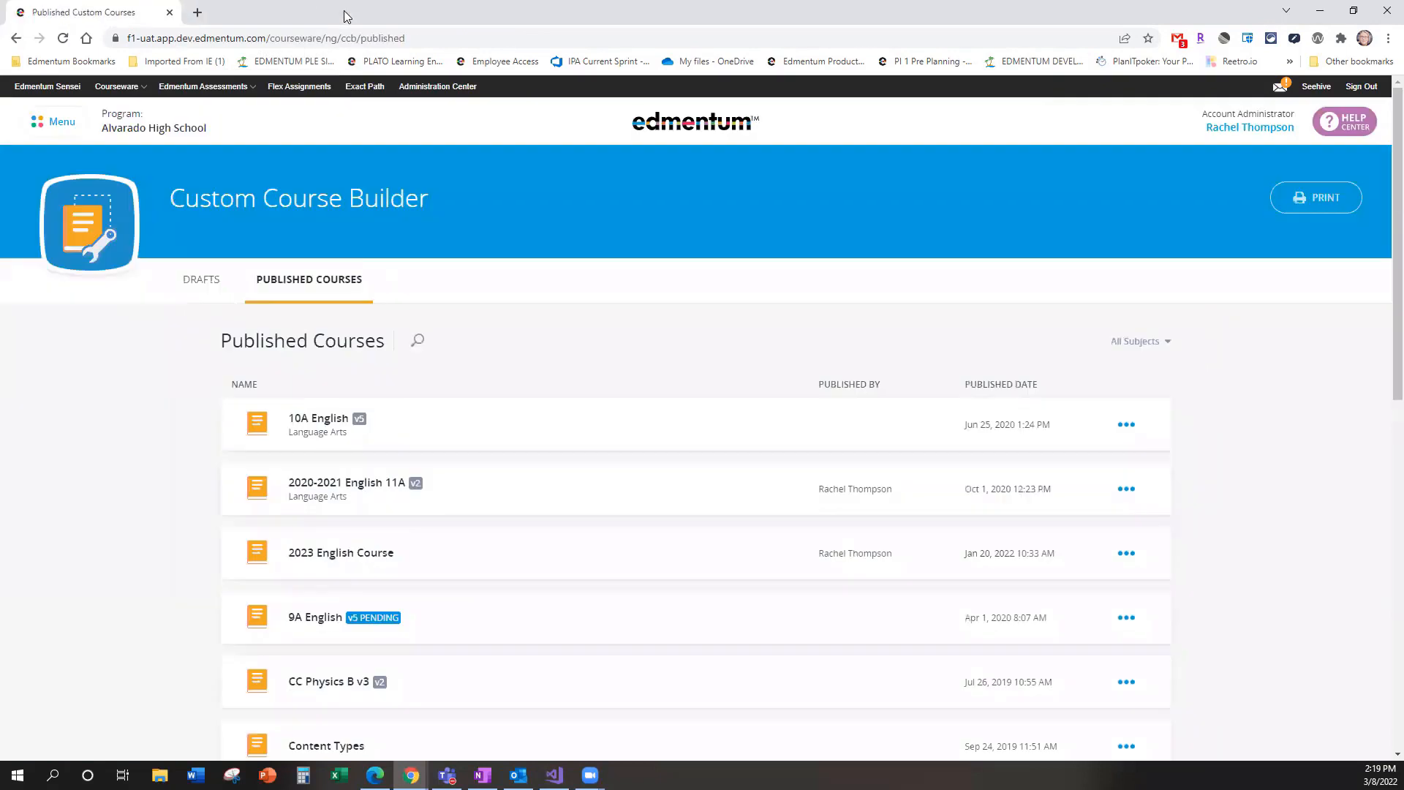
pyautogui.click(1127, 424)
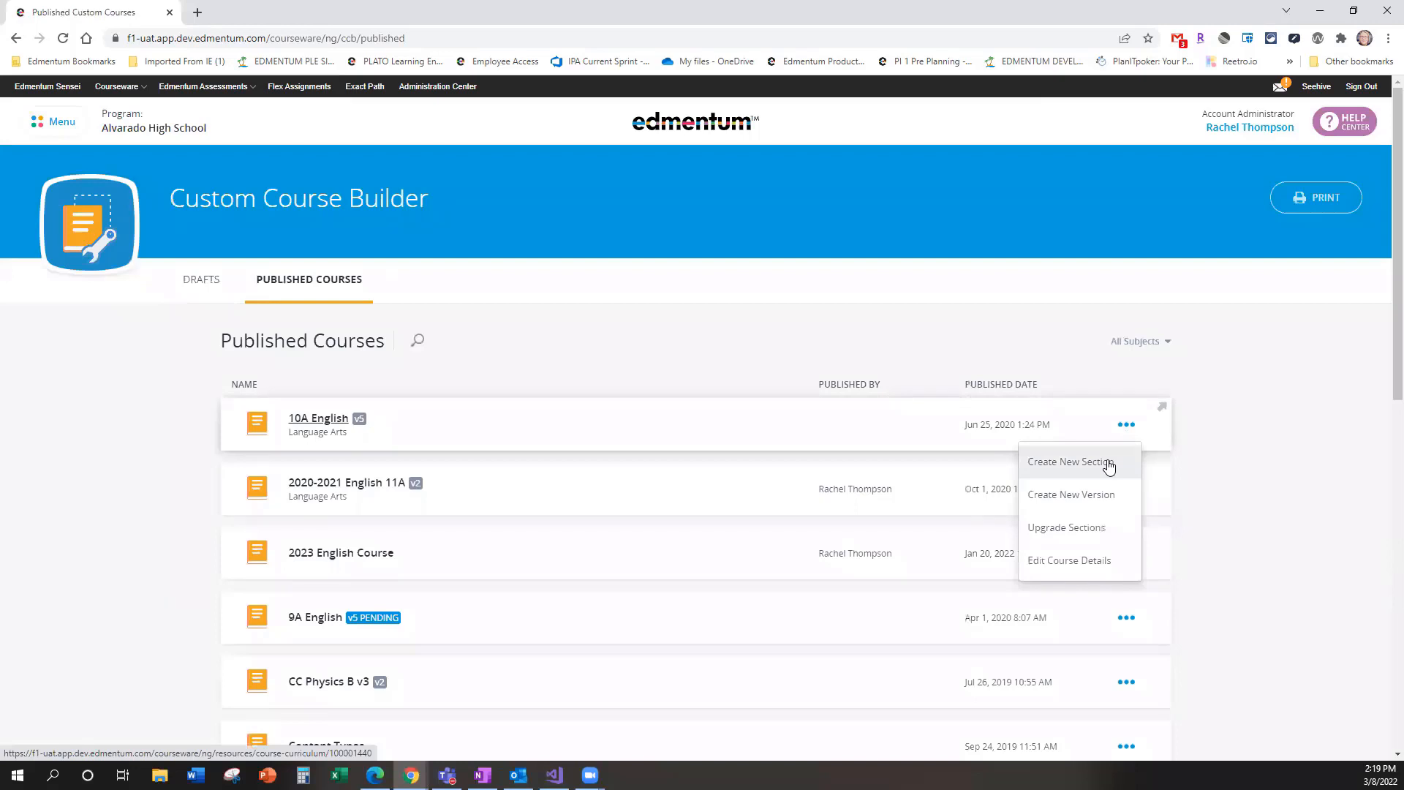
pyautogui.click(1070, 560)
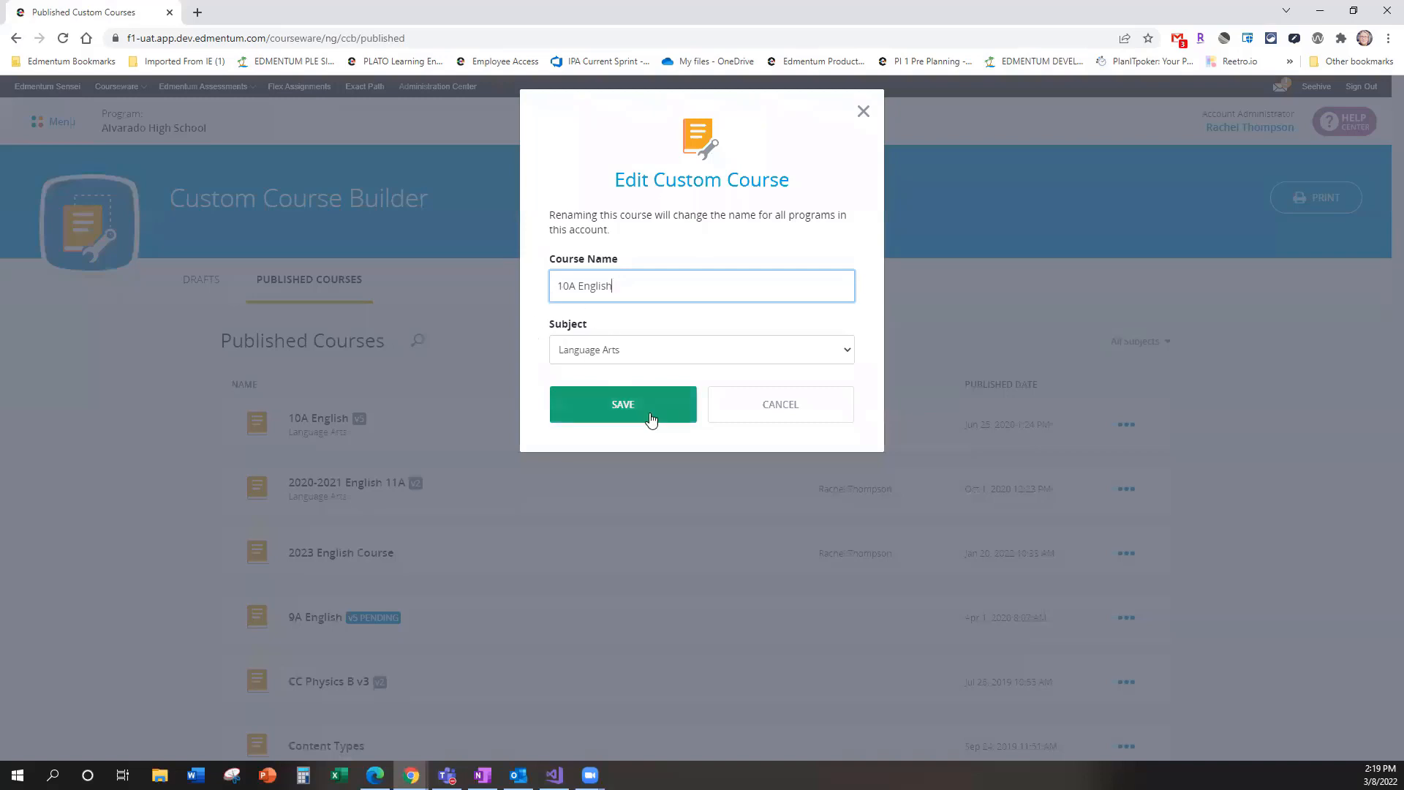
pyautogui.click(797, 412)
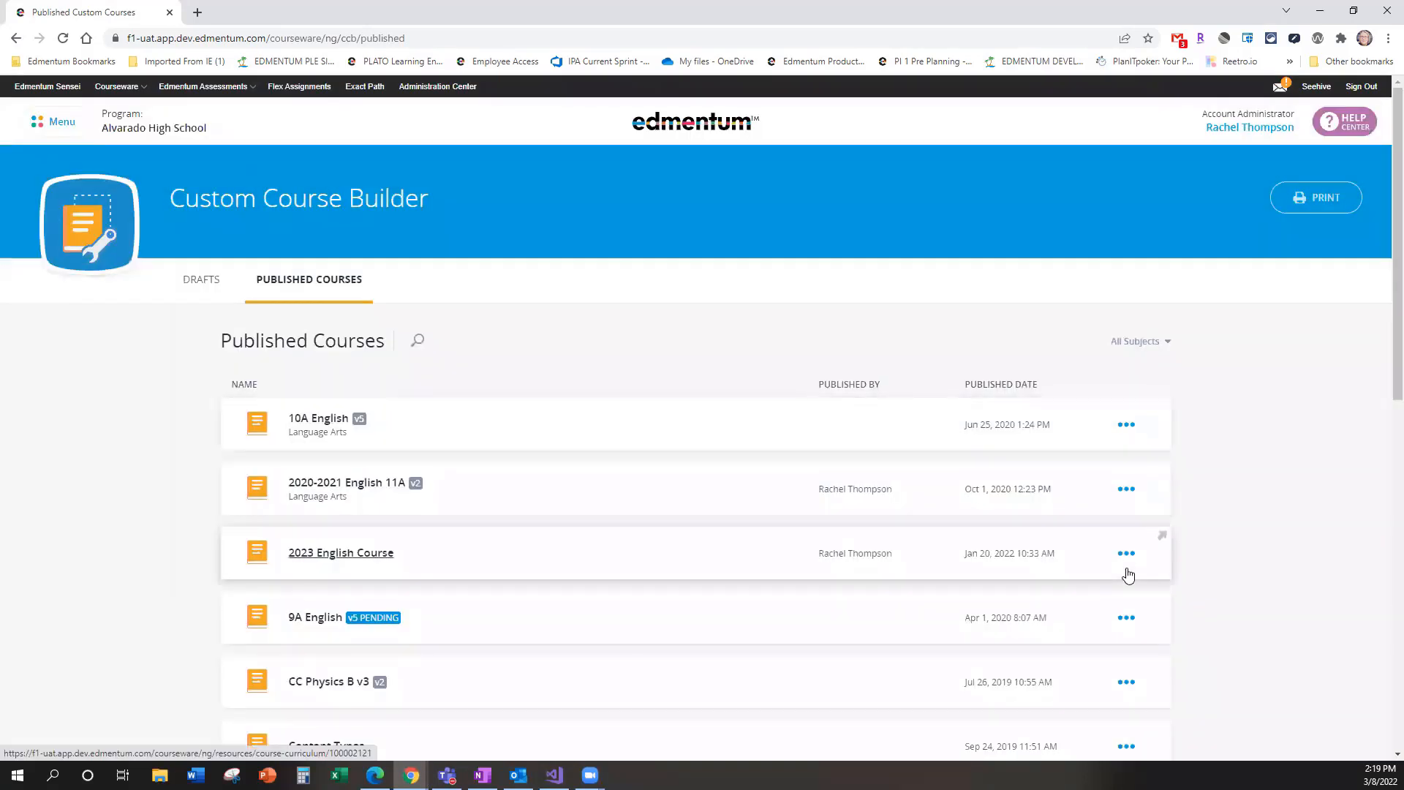
# Step: Create a new version of the published 10A English course
pyautogui.click(1126, 426)
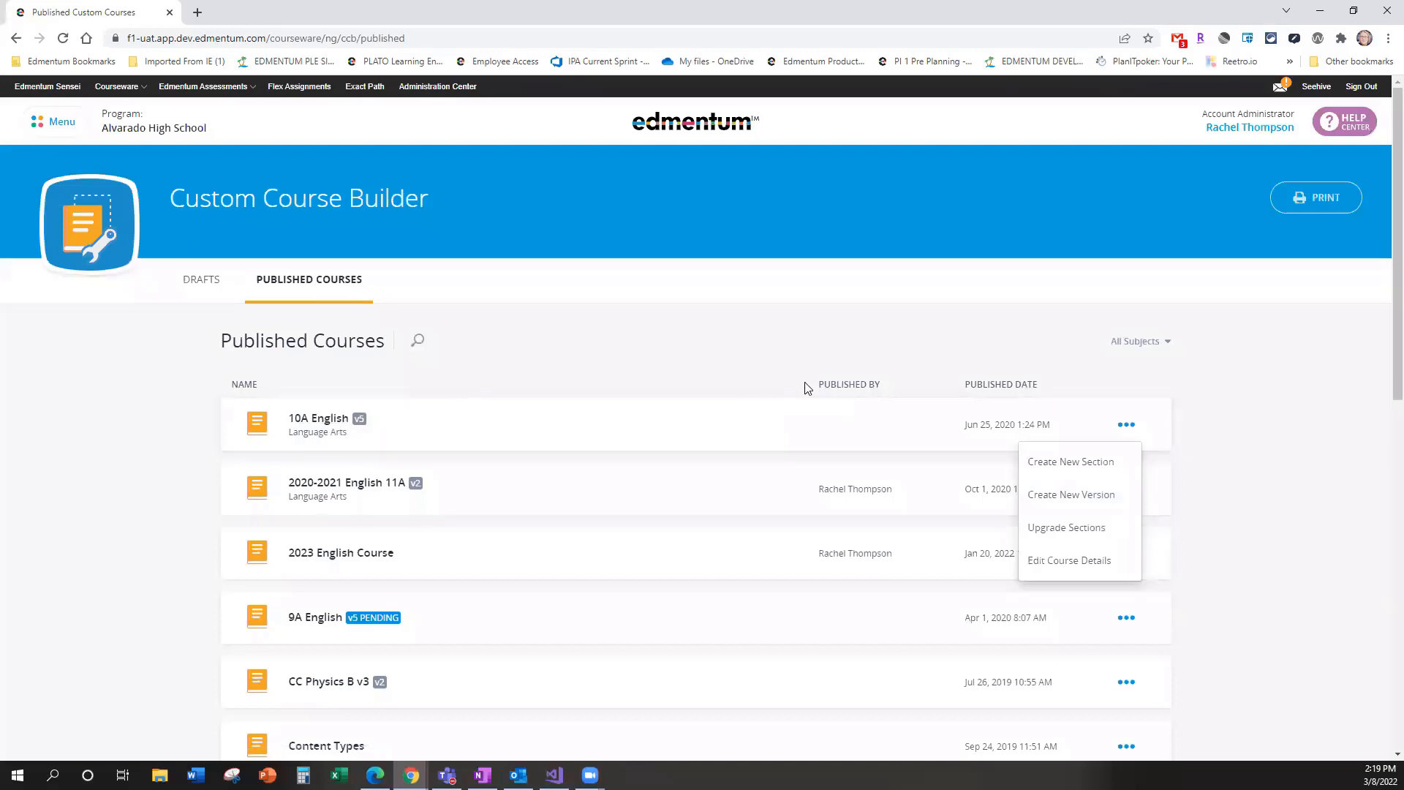
pyautogui.click(1093, 493)
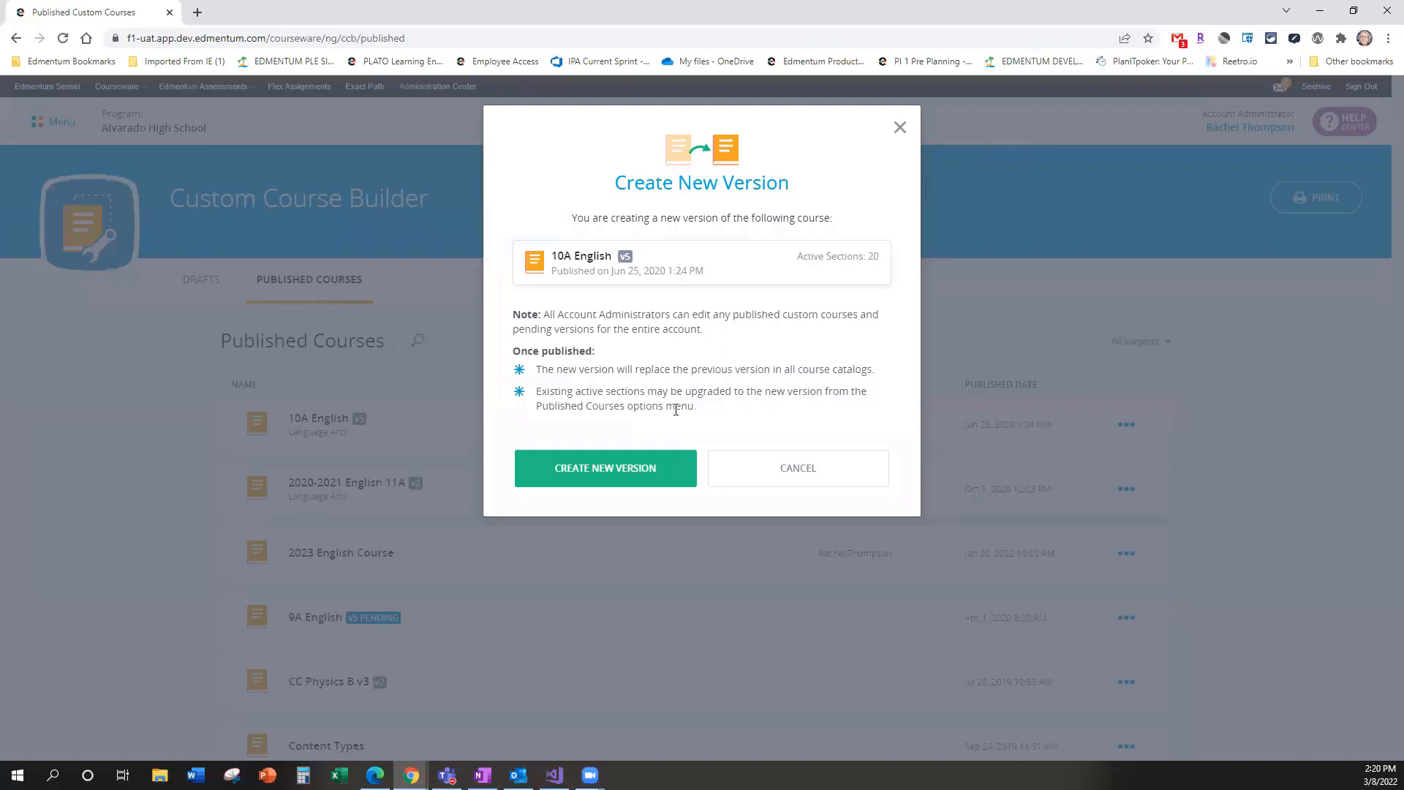
pyautogui.click(593, 477)
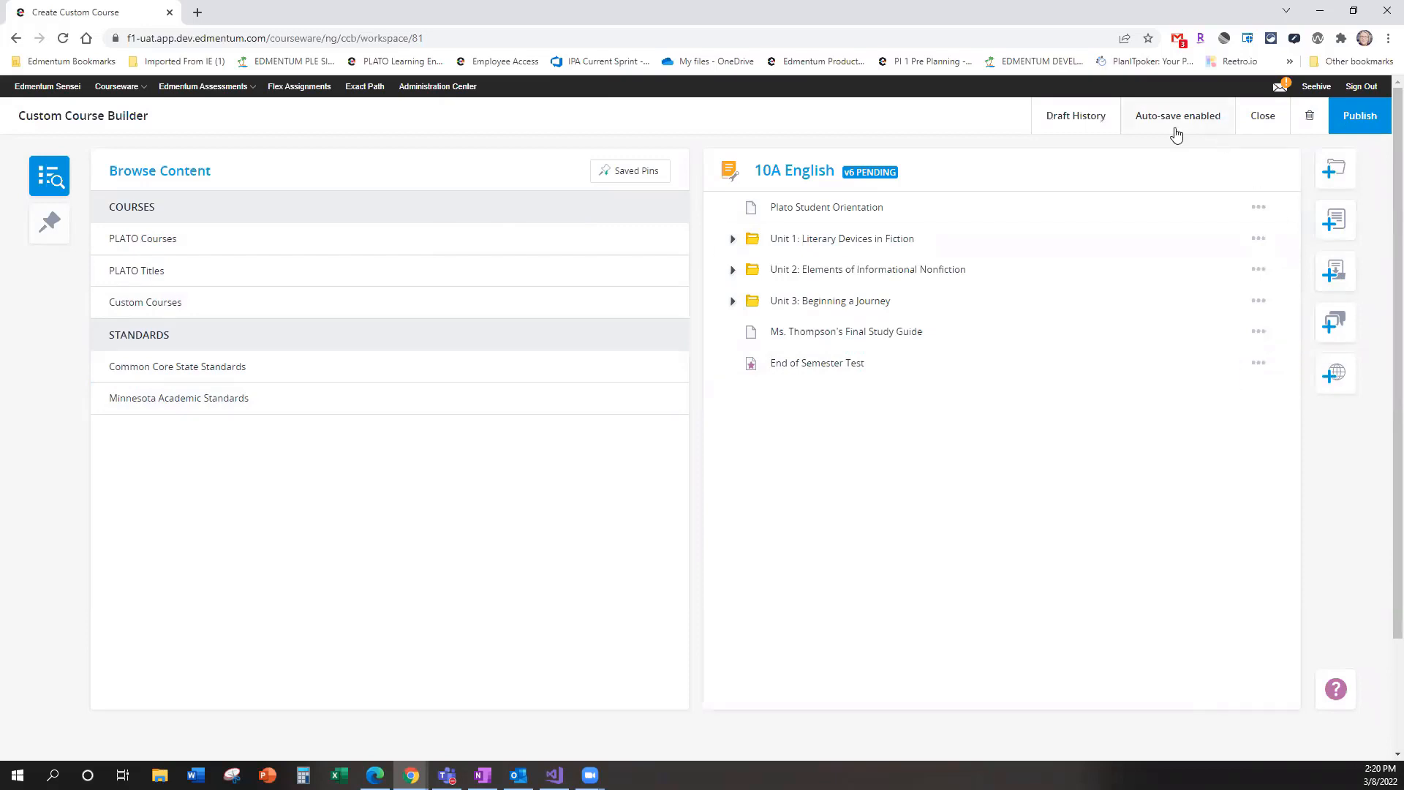
# Step: Check the available actions for Unit 1 and the final study guide, and view the 10A English draft history
pyautogui.click(1266, 239)
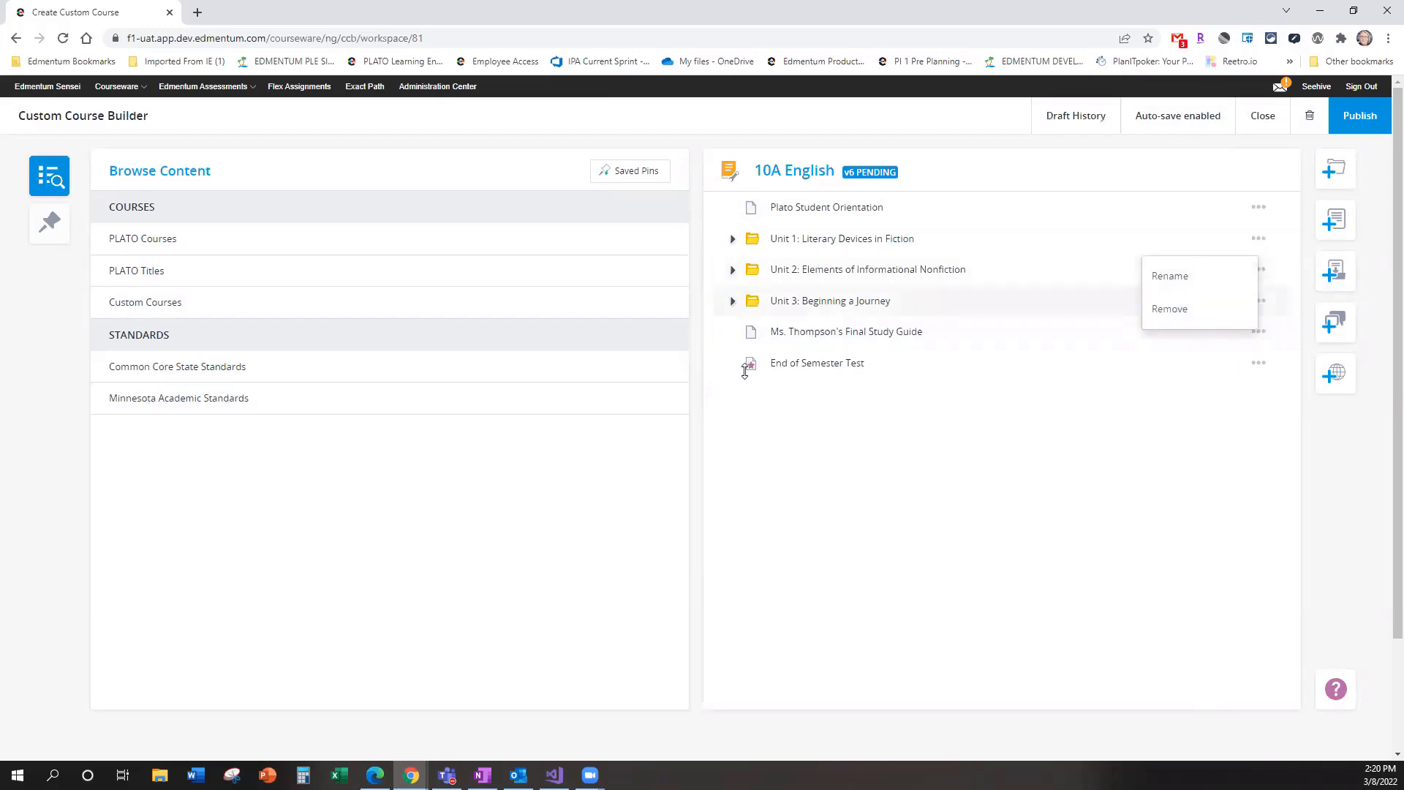
pyautogui.click(823, 634)
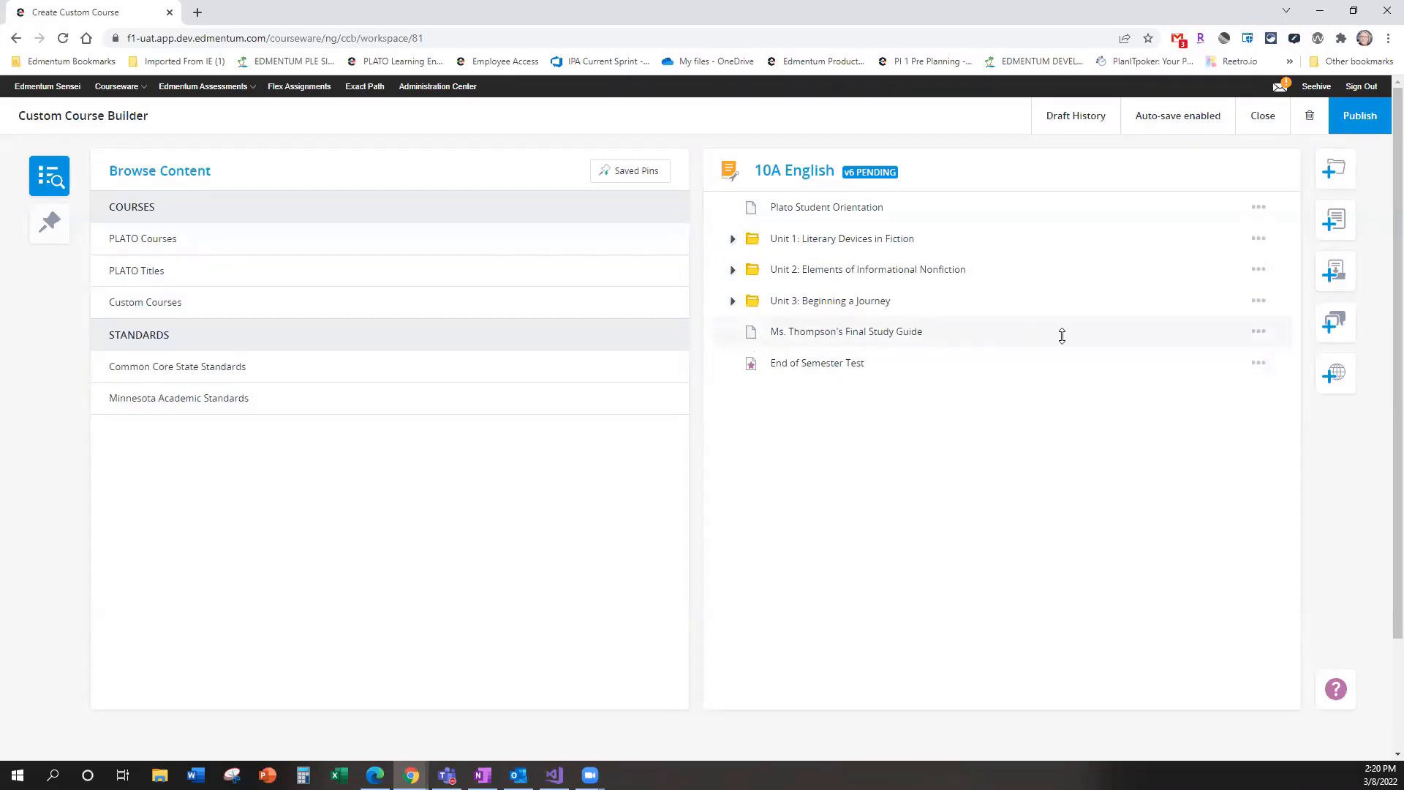
pyautogui.click(1259, 331)
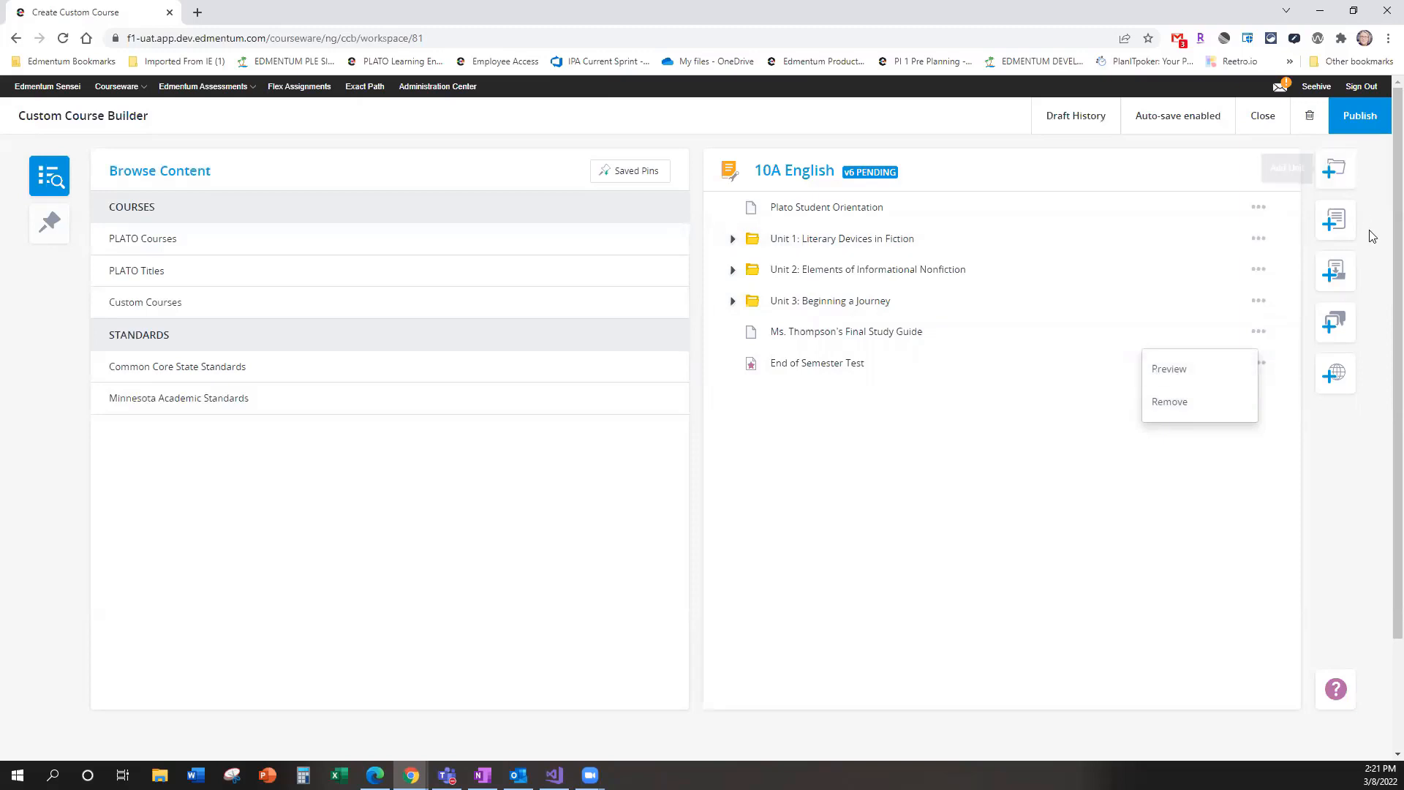
pyautogui.click(1006, 651)
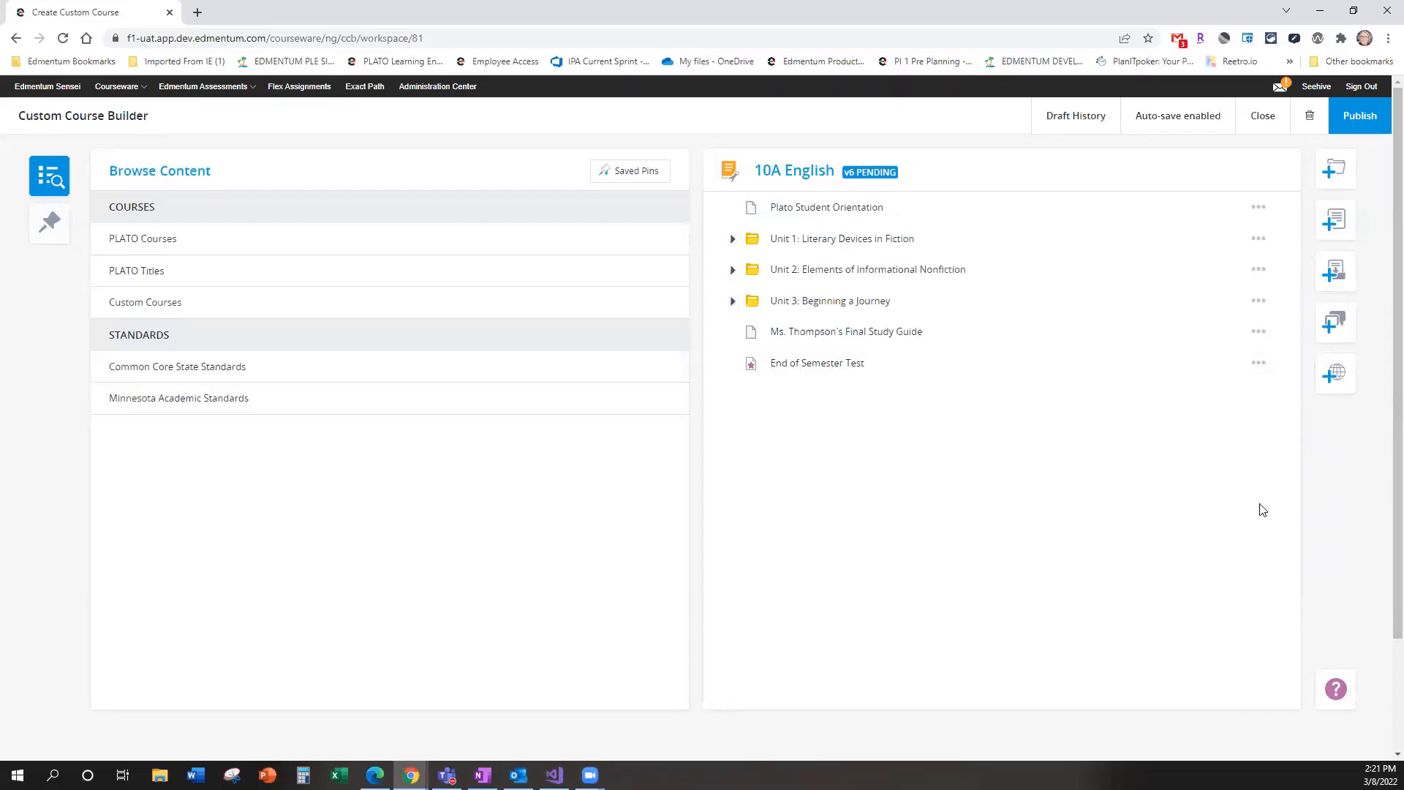
pyautogui.click(1079, 119)
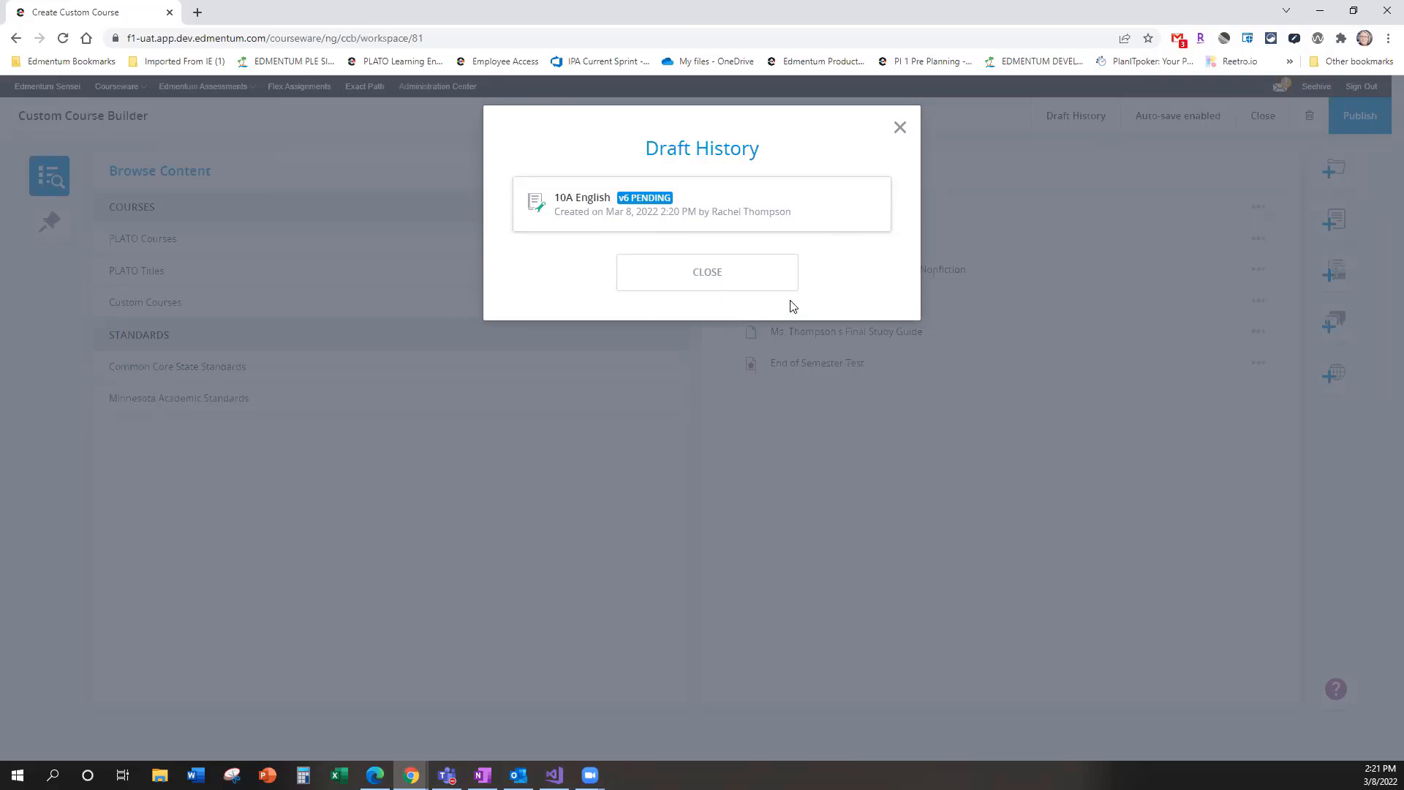
pyautogui.click(721, 272)
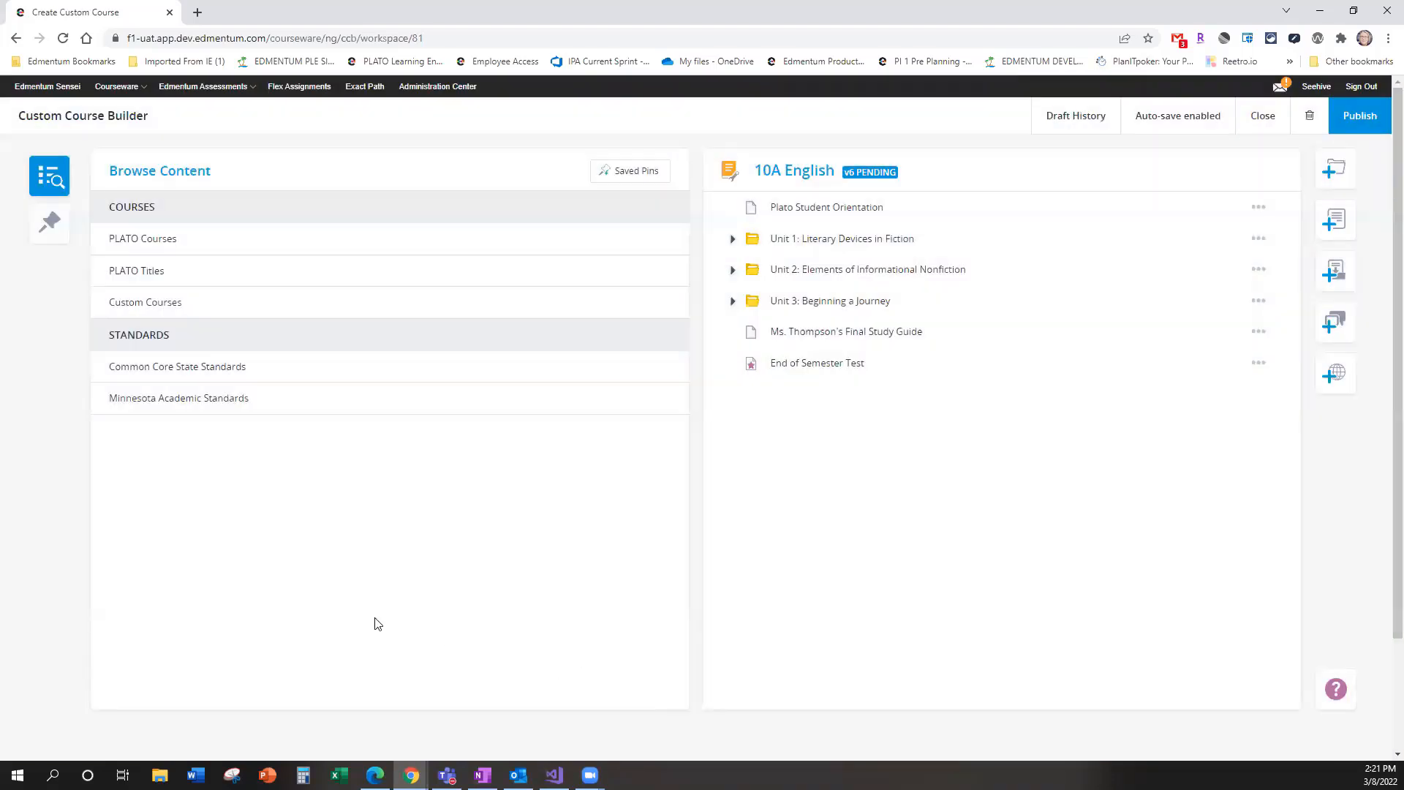
# Step: Add Drop Box Activity and Welcome Discussion from the custom 2023 English Course before the End of Semester Test, and close the draft
pyautogui.click(170, 312)
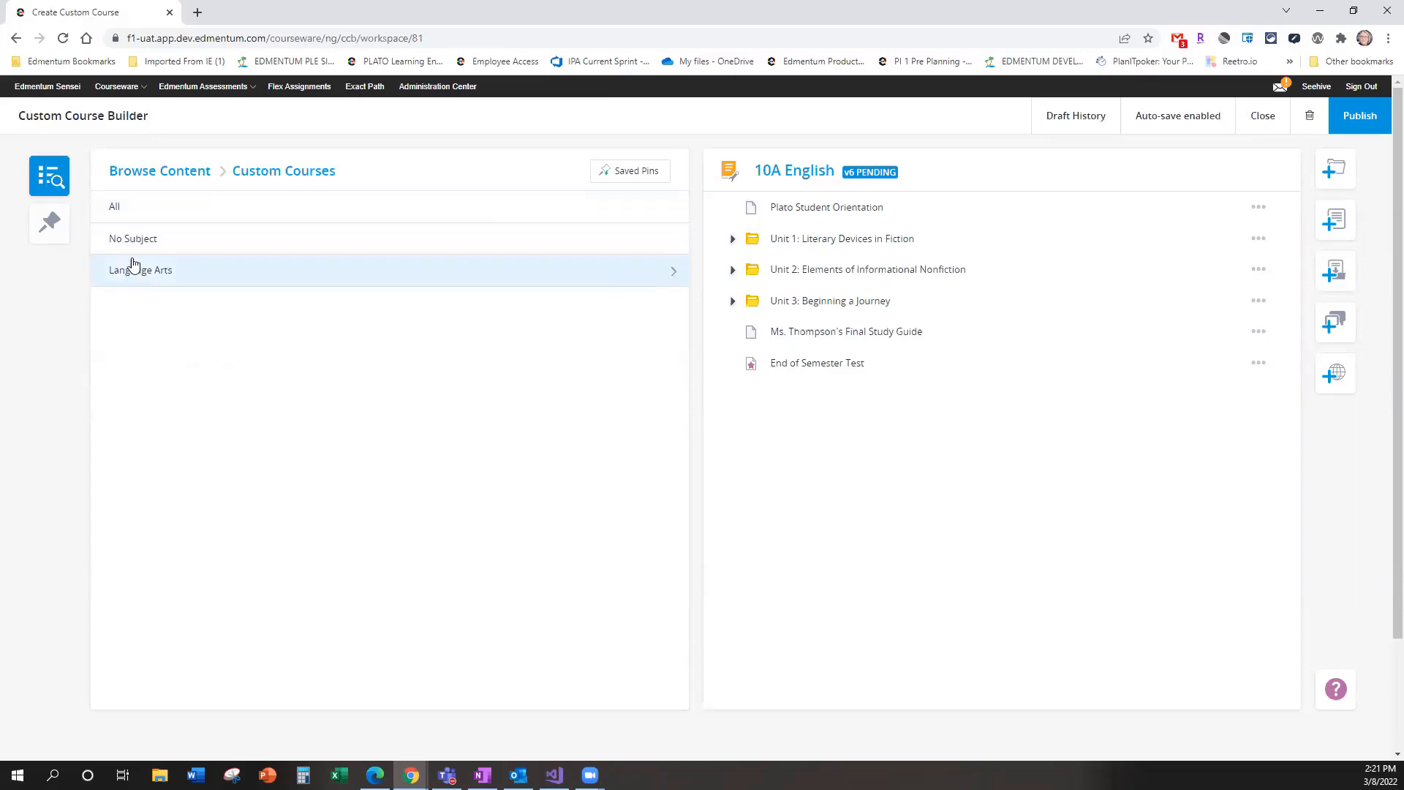
pyautogui.click(110, 212)
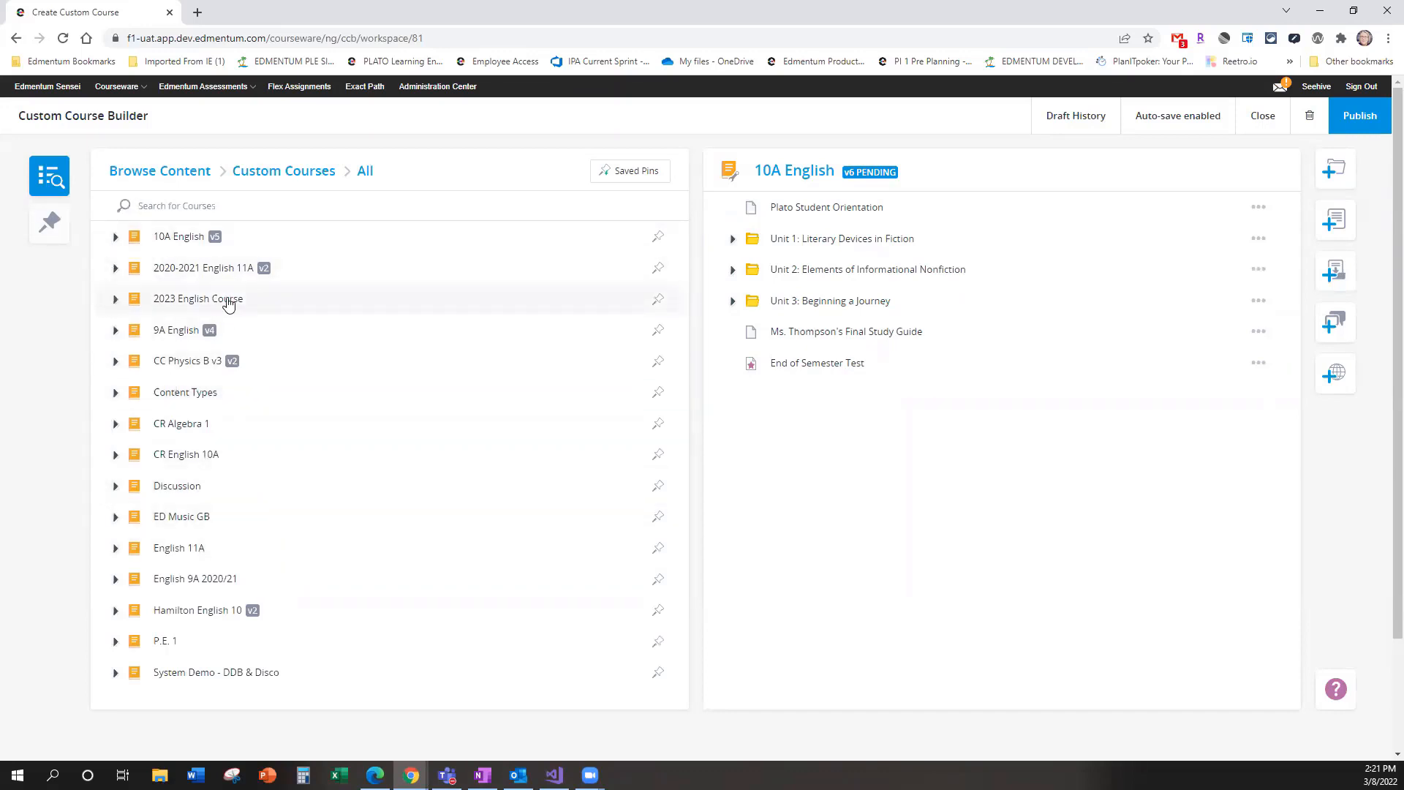
pyautogui.click(116, 300)
pyautogui.click(116, 300)
pyautogui.click(115, 300)
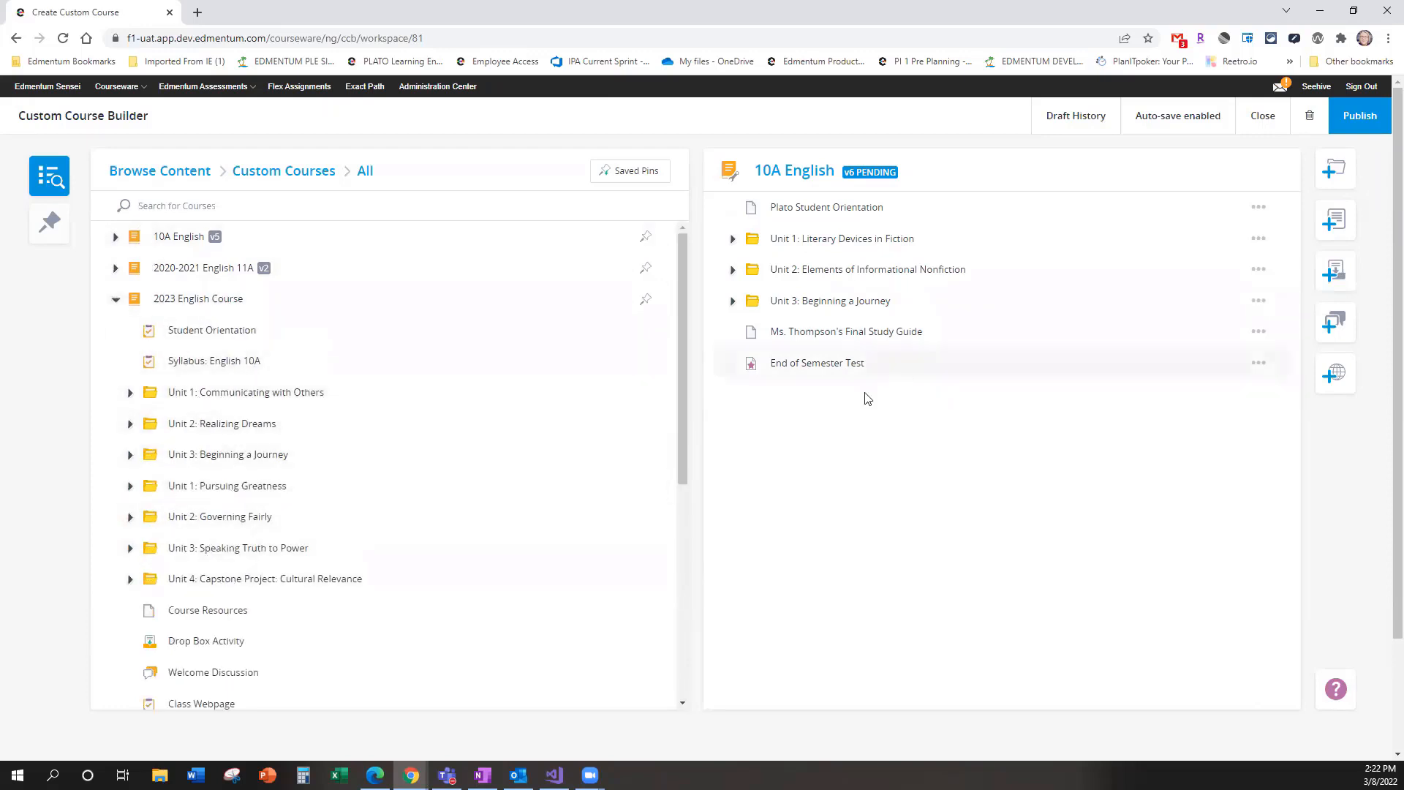
pyautogui.moveTo(204, 637); pyautogui.dragTo(804, 354)
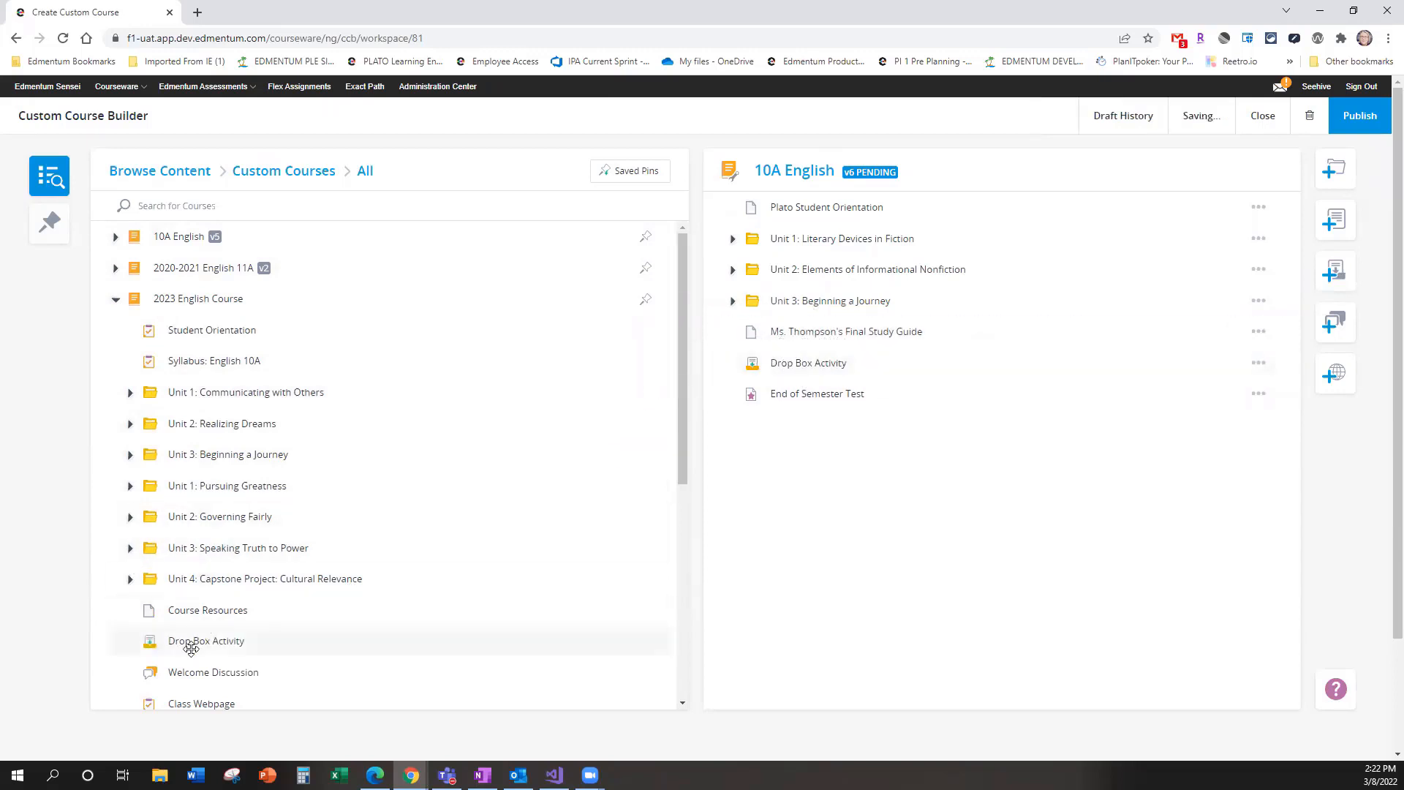
pyautogui.moveTo(184, 679); pyautogui.dragTo(830, 395)
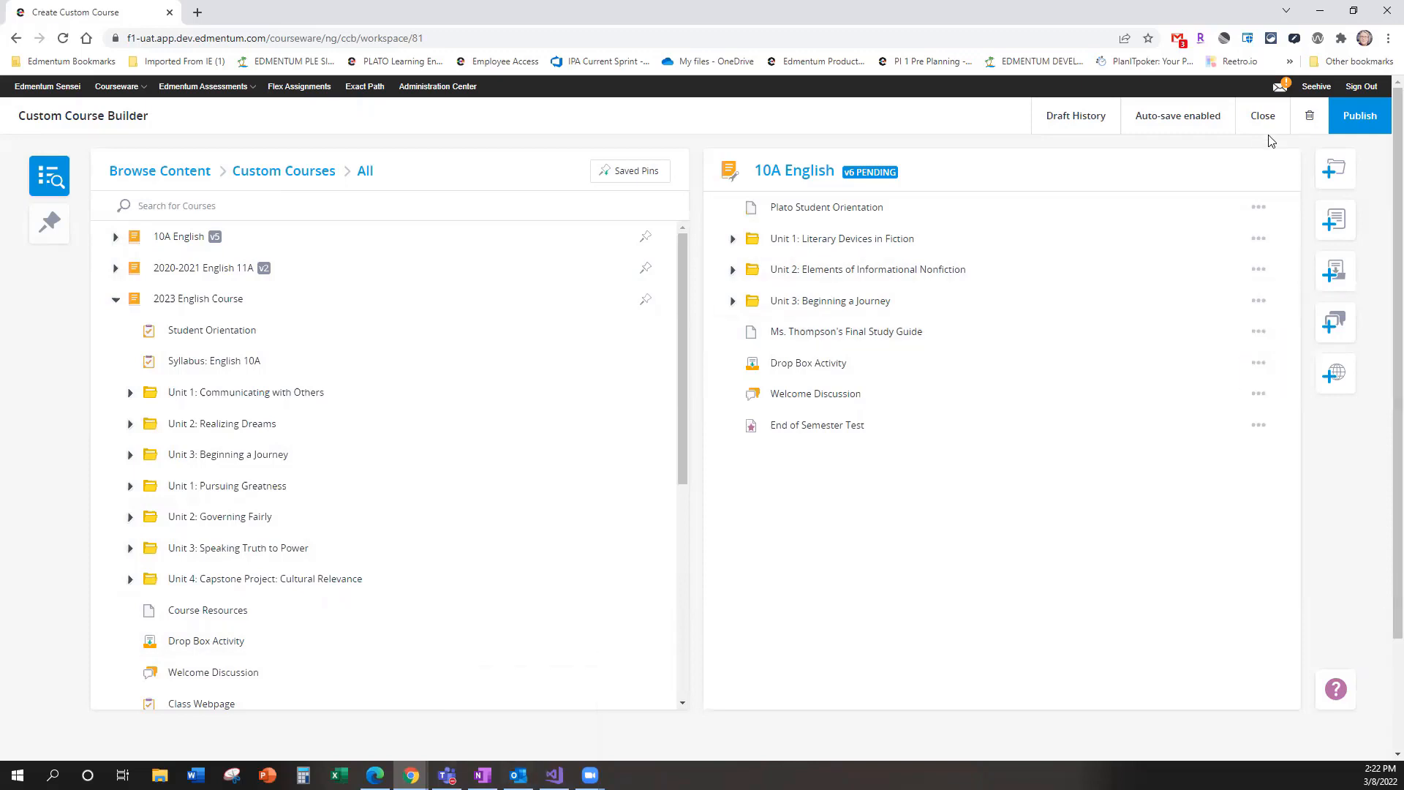
pyautogui.click(1254, 119)
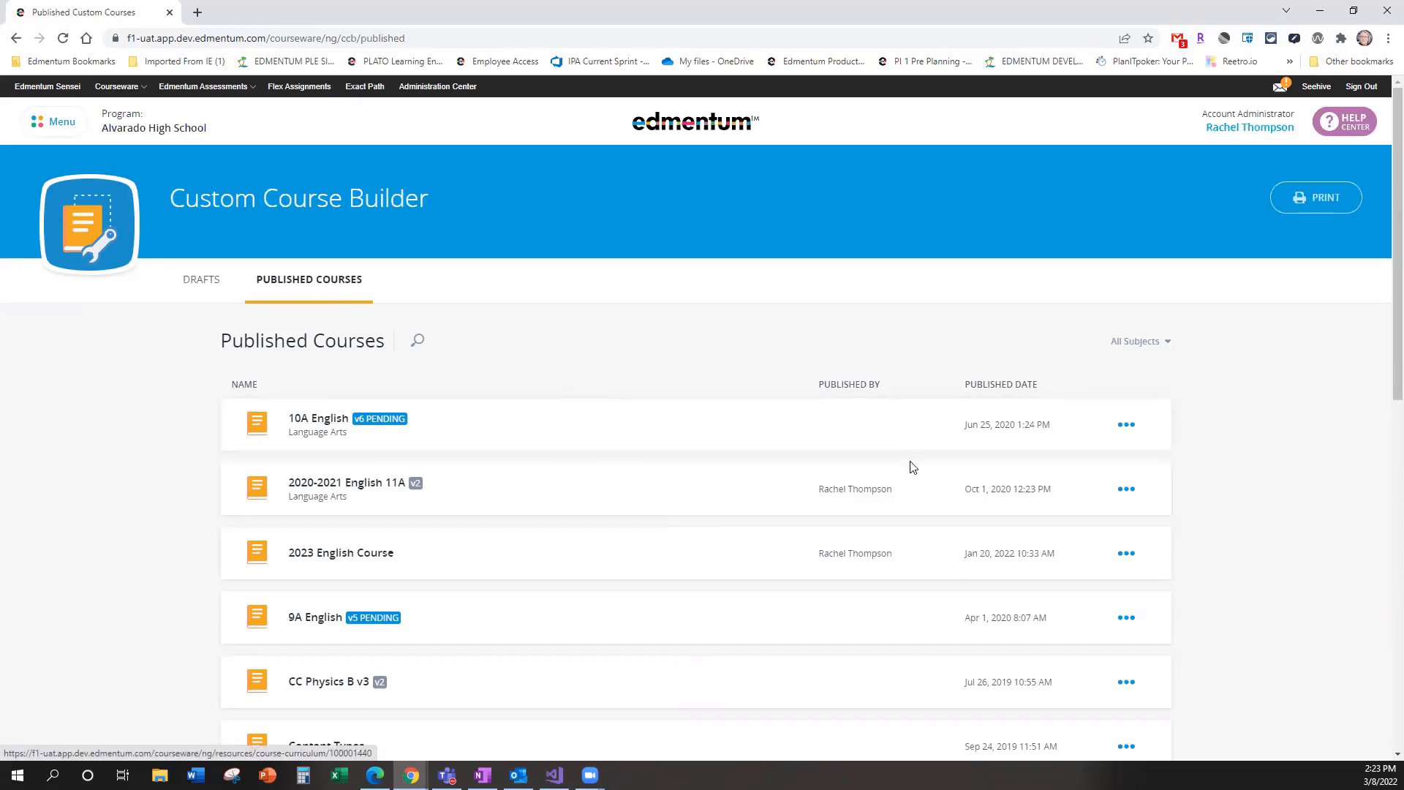
# Step: Switch to the program administrator's session in Microsoft Edge, continue editing the pending 10A English draft, and remove Welcome Discussion
pyautogui.click(1177, 14)
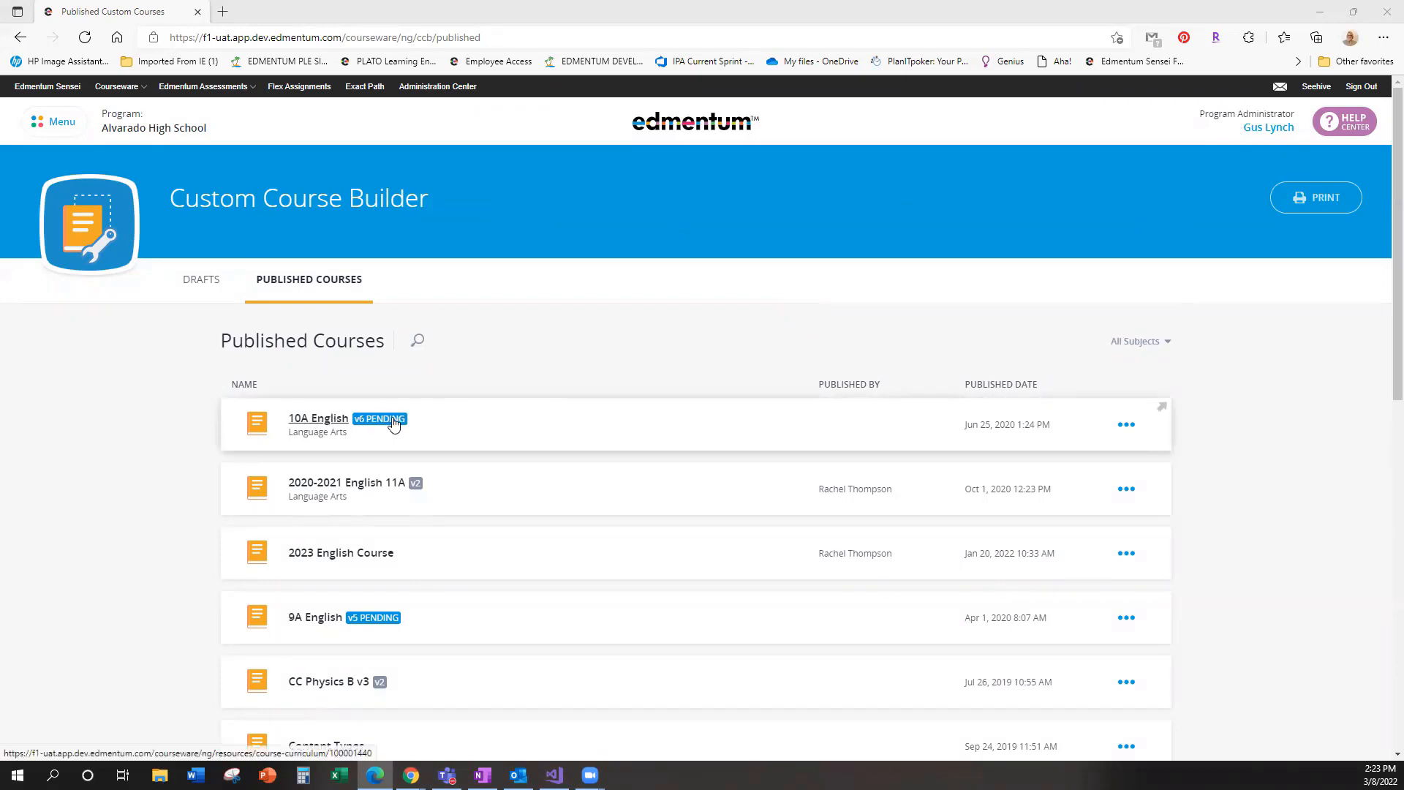
pyautogui.click(1126, 425)
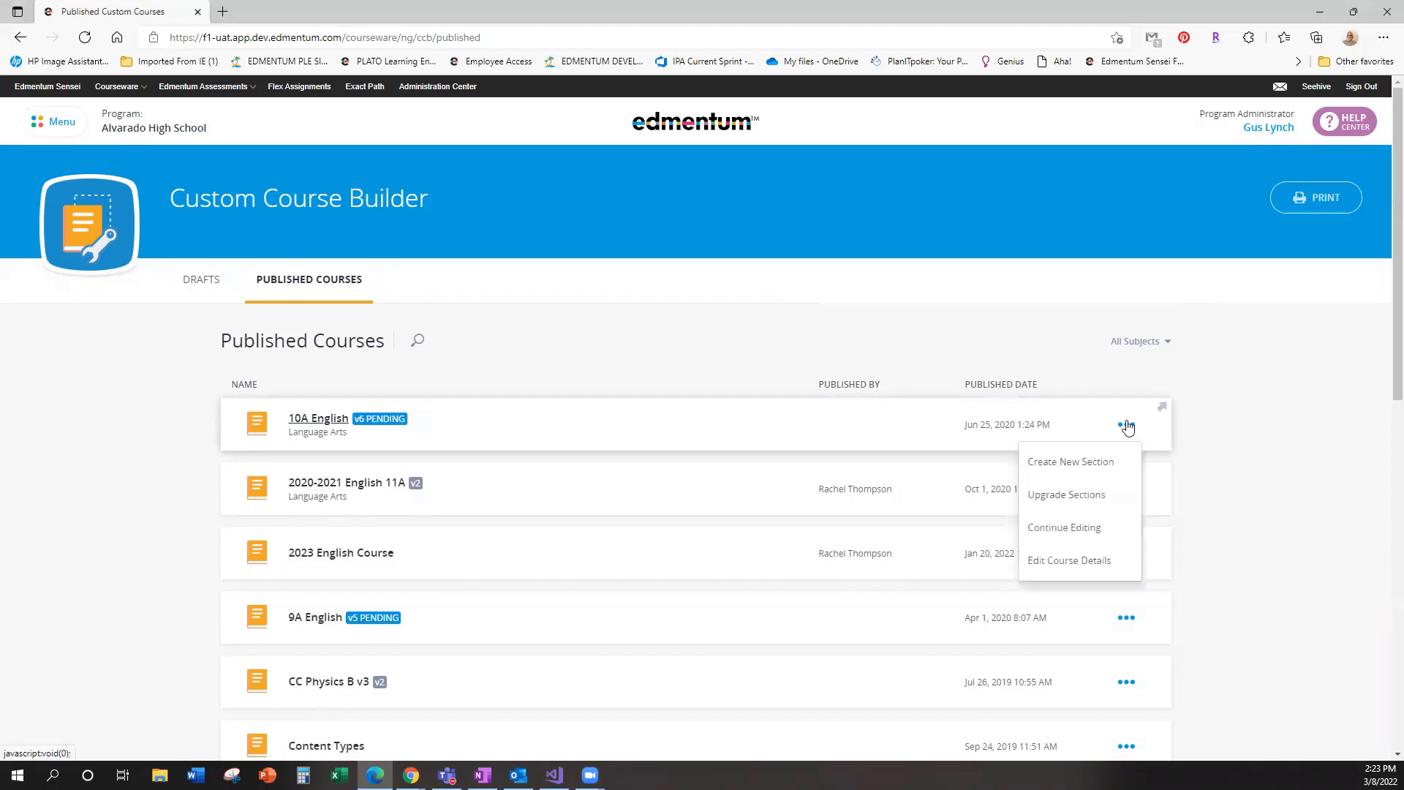
pyautogui.click(1036, 536)
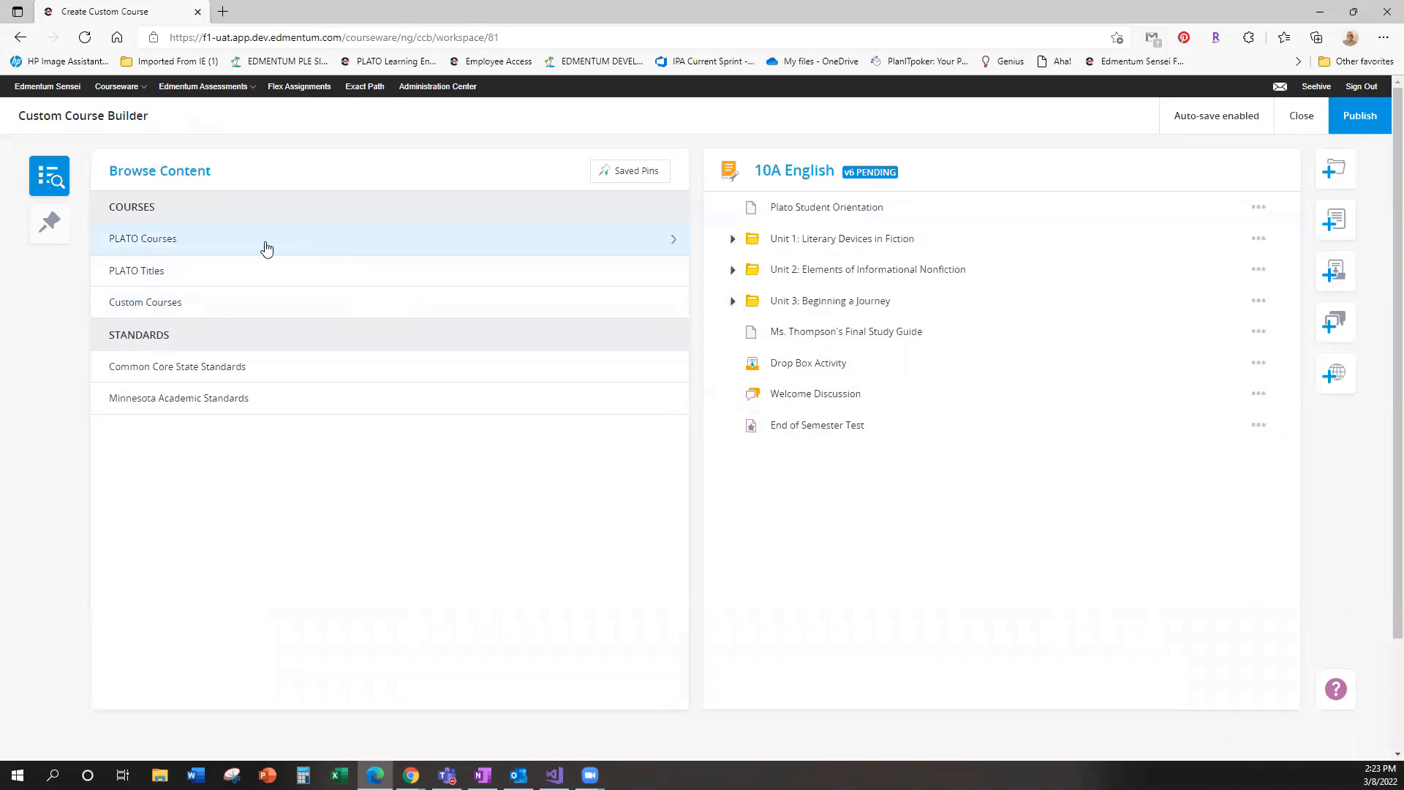
pyautogui.click(1259, 396)
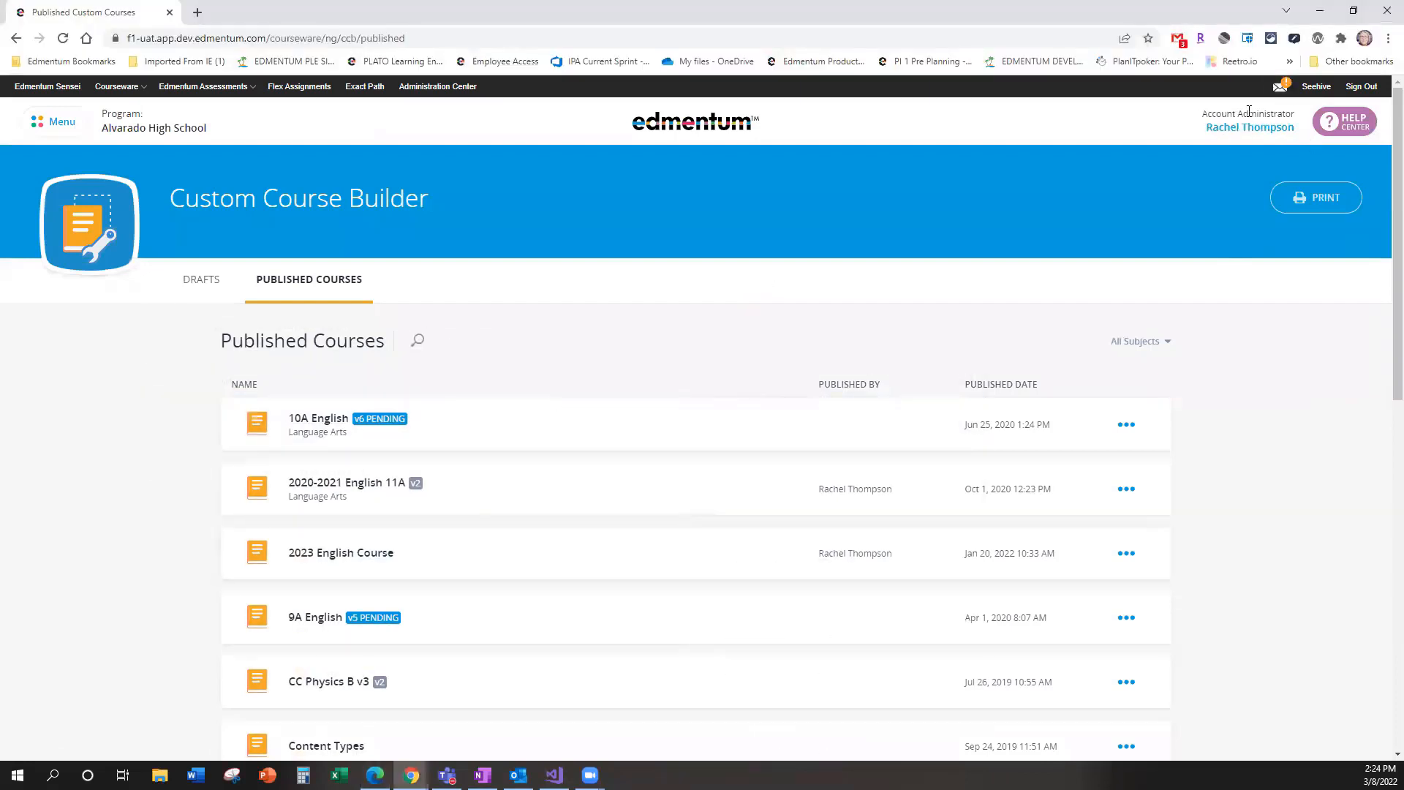
# Step: Return to the account administrator's session in Chrome, reopen the 10A English draft, and publish it as new version v6
pyautogui.click(1124, 425)
pyautogui.click(1073, 527)
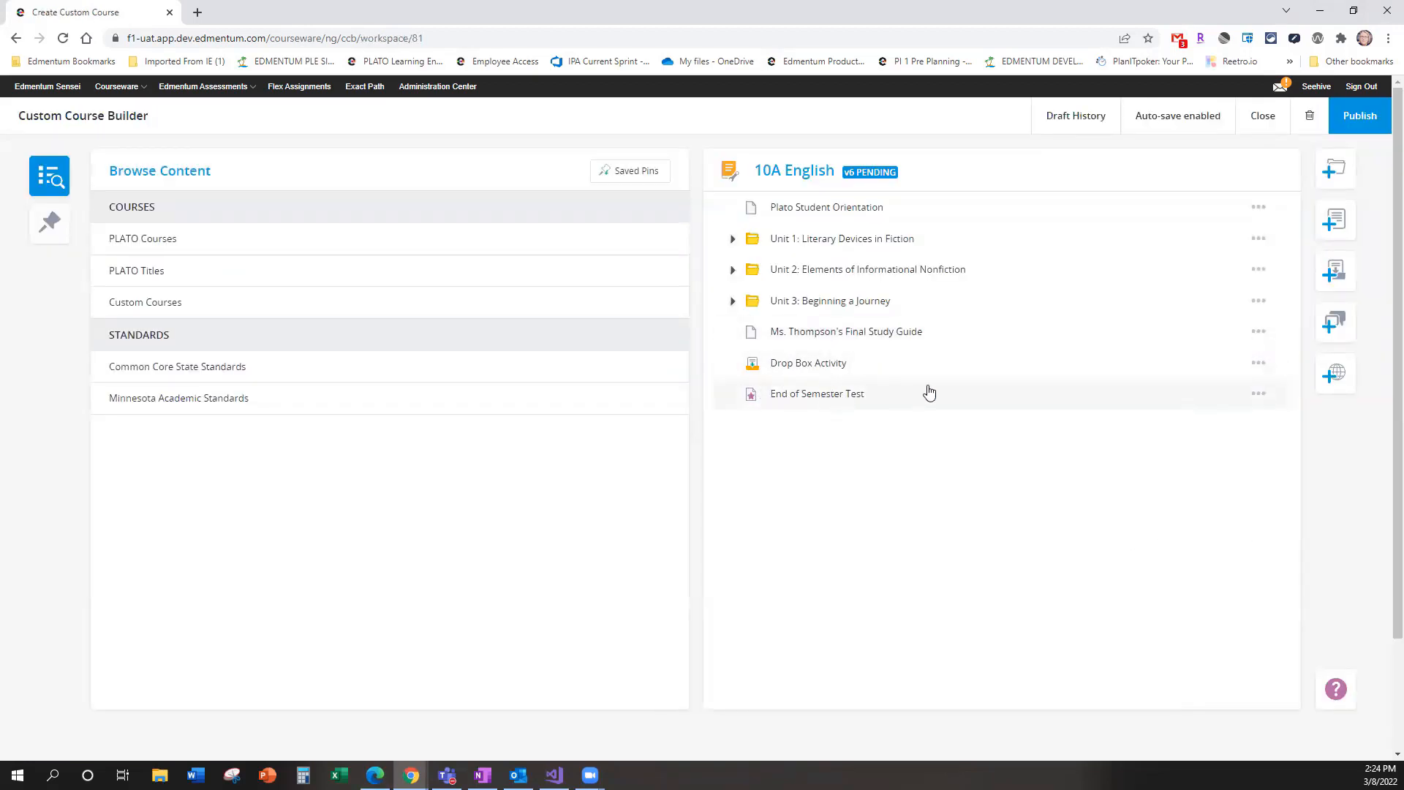
pyautogui.click(1374, 117)
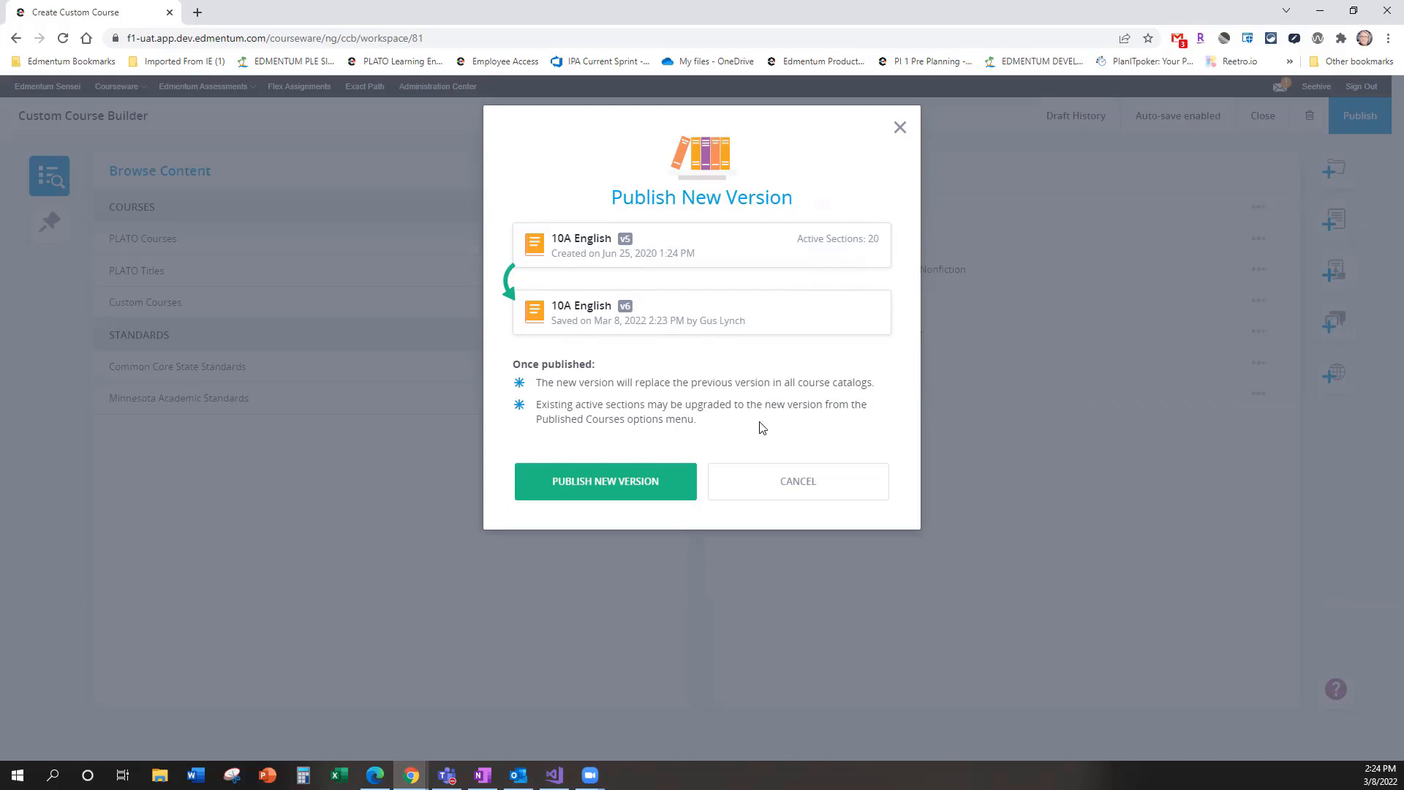
pyautogui.click(641, 478)
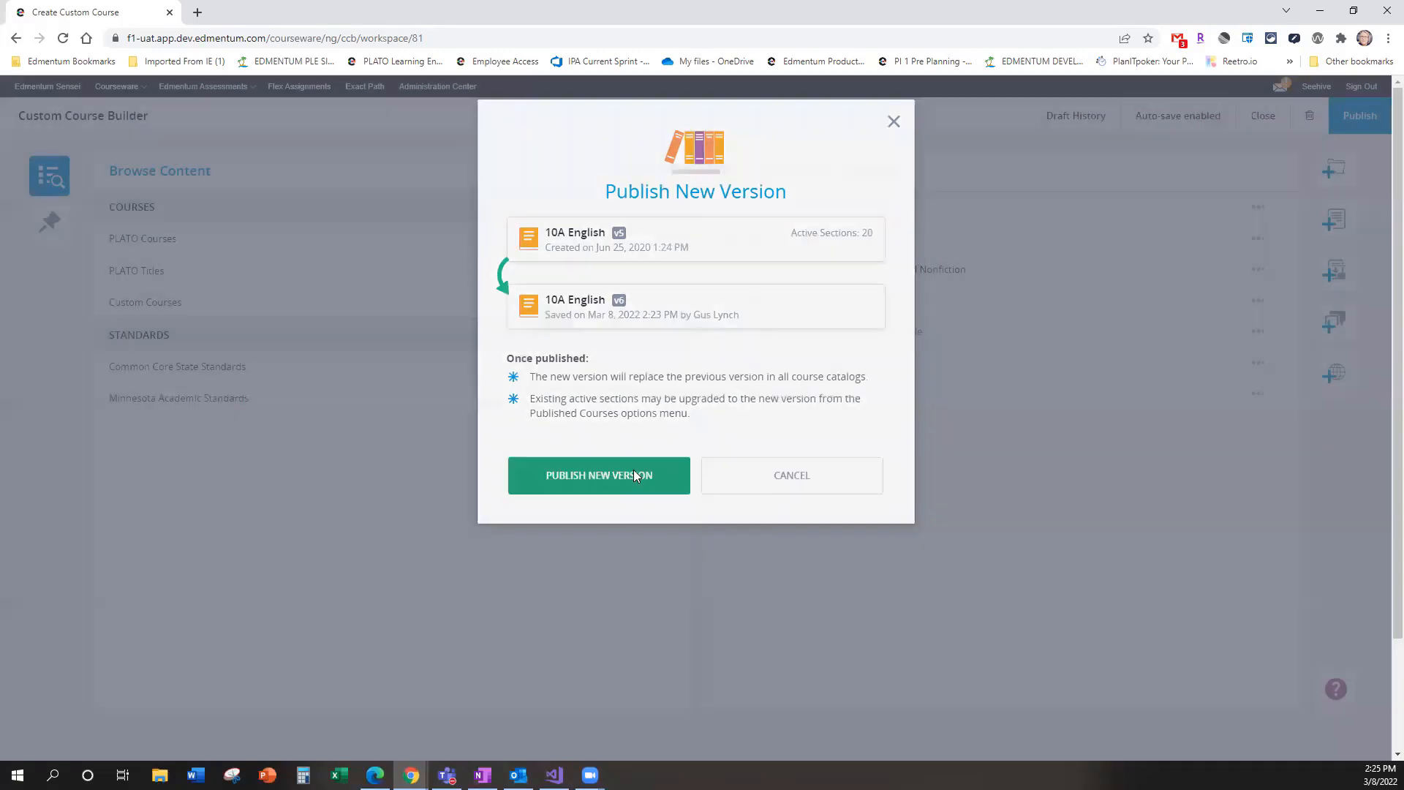
pyautogui.click(633, 471)
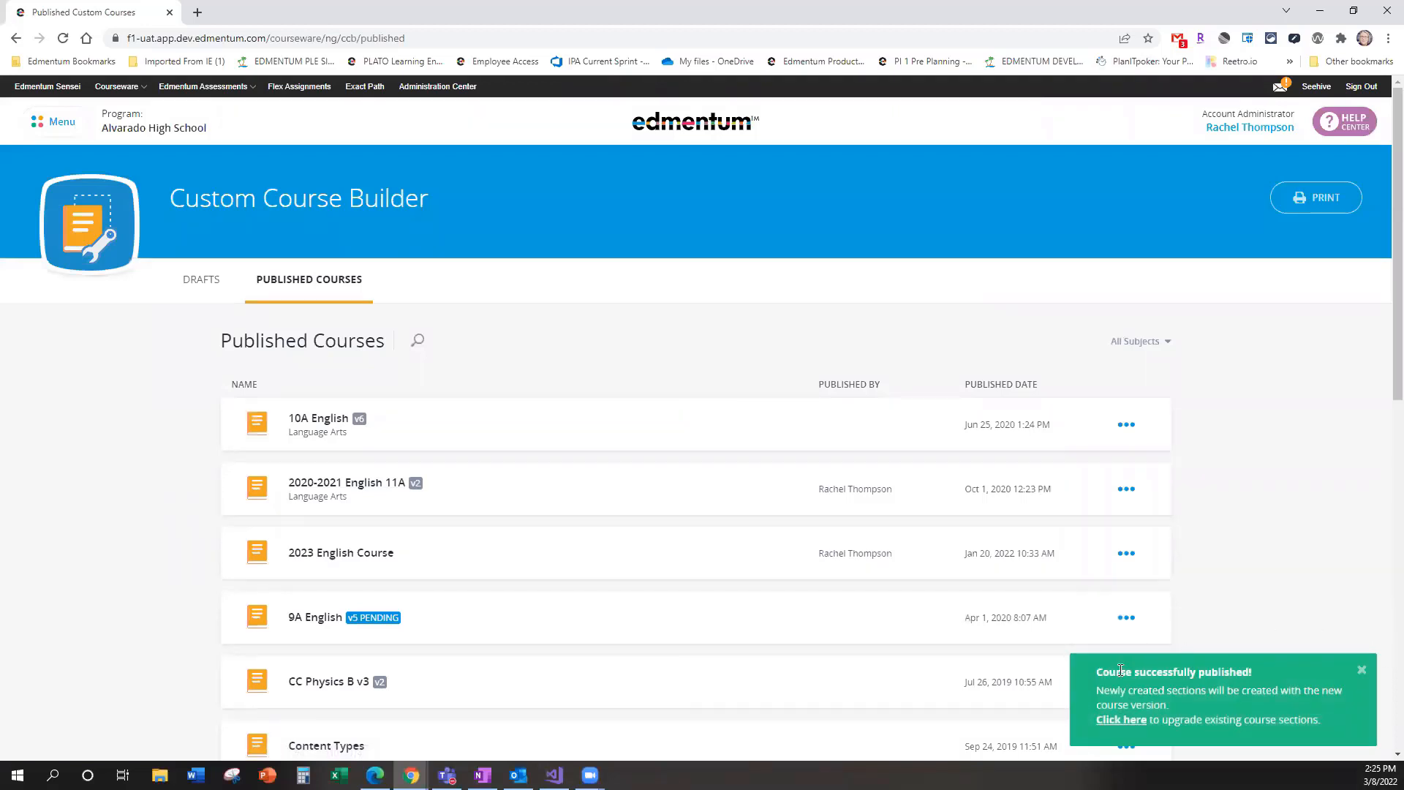
# Step: Start upgrading existing 10A English sections, and select Hamilton English A and the v2 section directly below it under Alvarado High School
pyautogui.click(1121, 720)
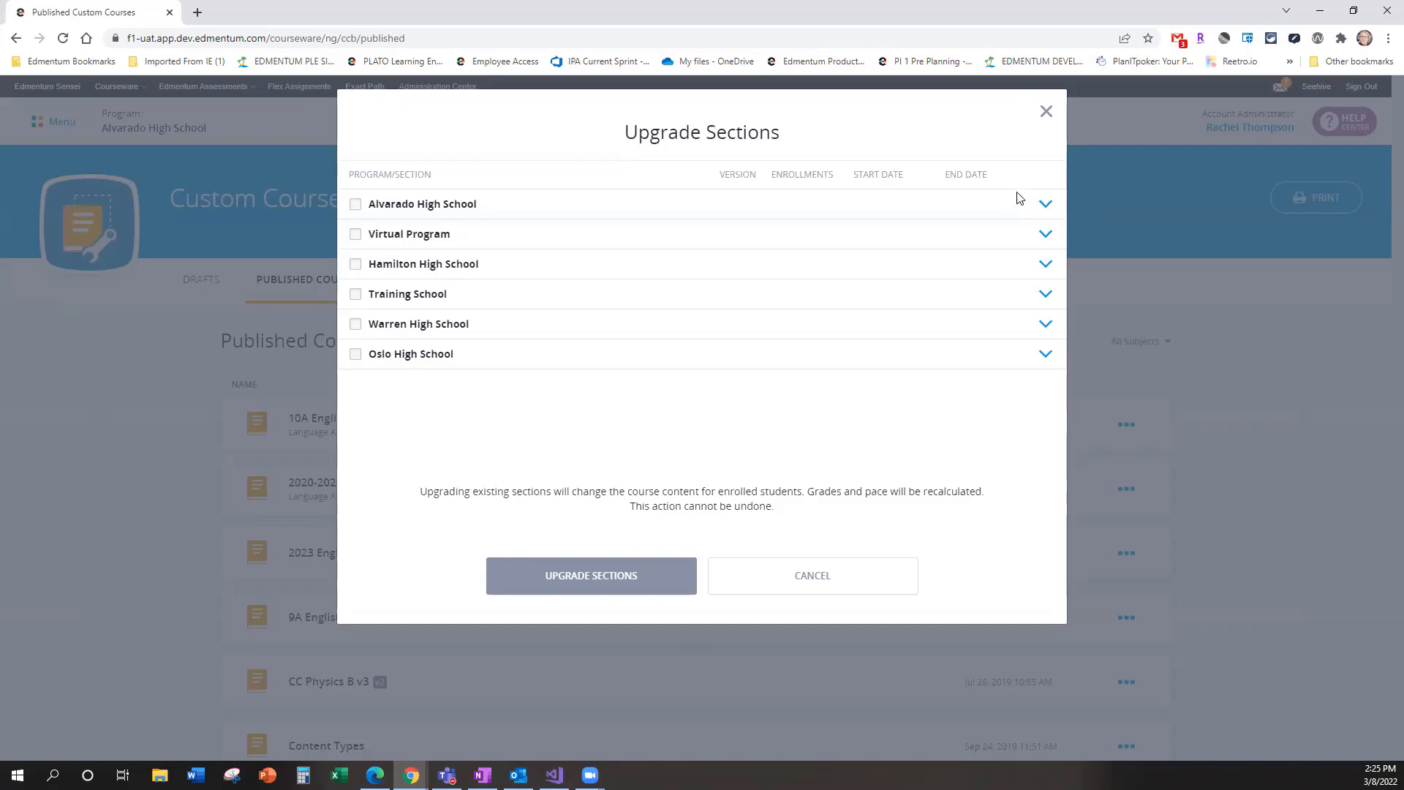
pyautogui.click(1046, 211)
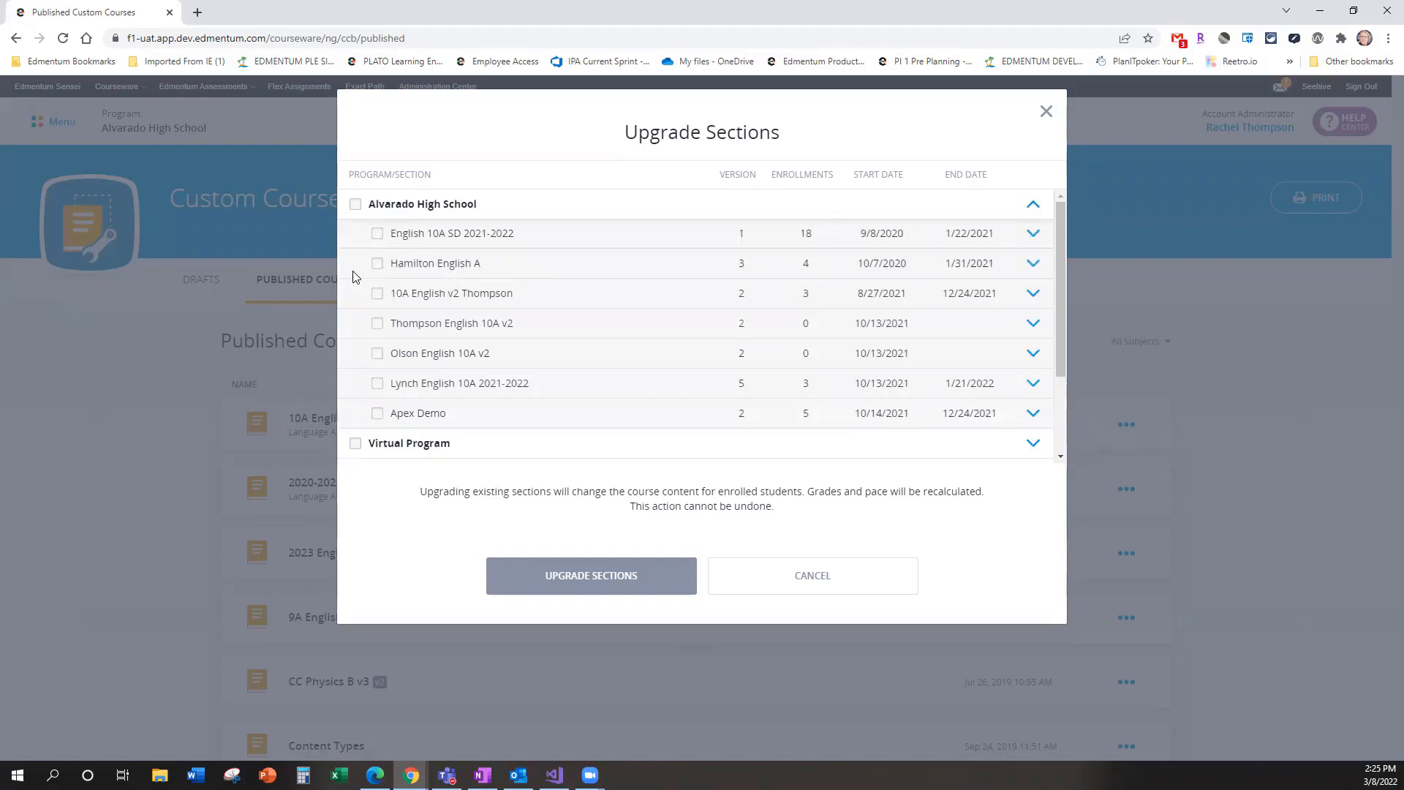
pyautogui.click(376, 263)
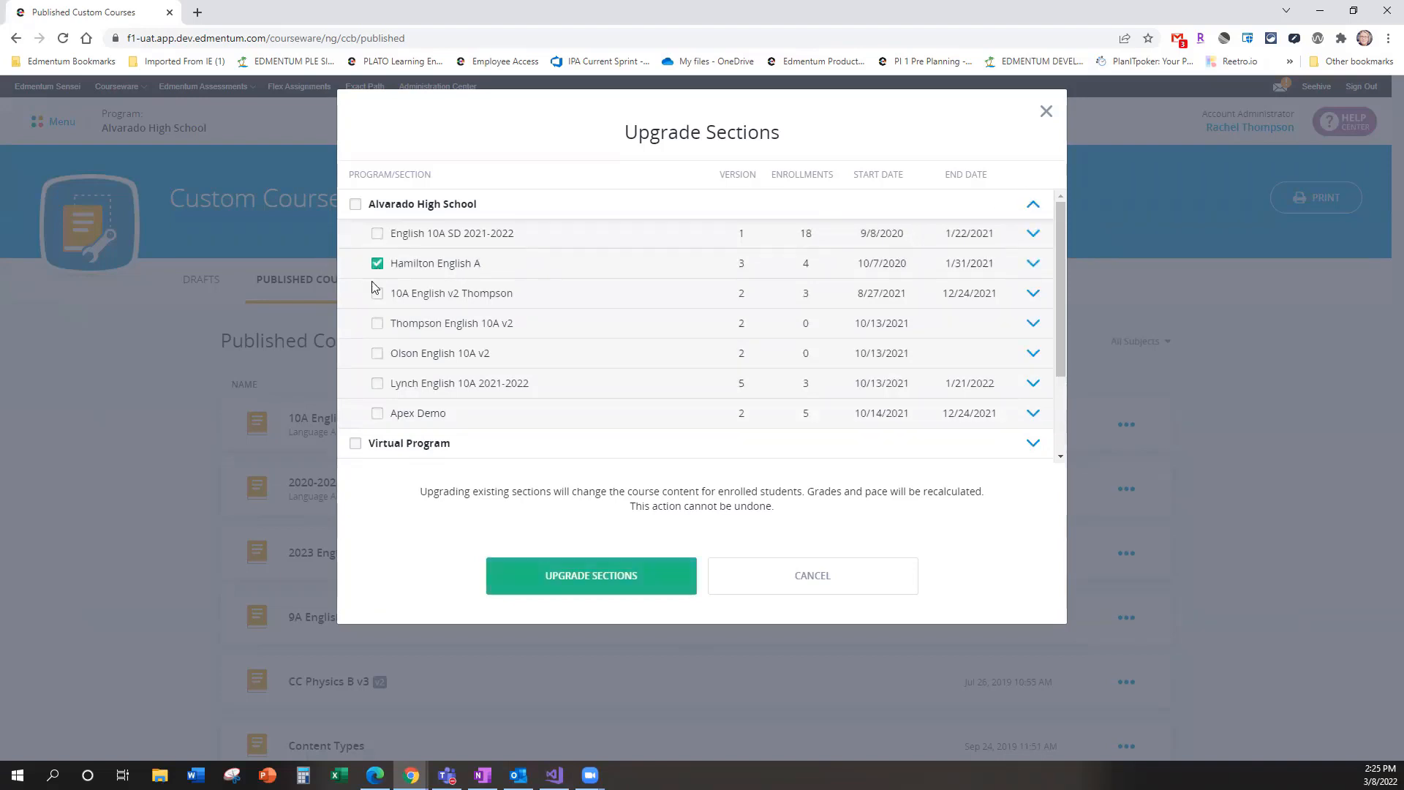
pyautogui.click(376, 294)
pyautogui.scroll(-2, 415, 279)
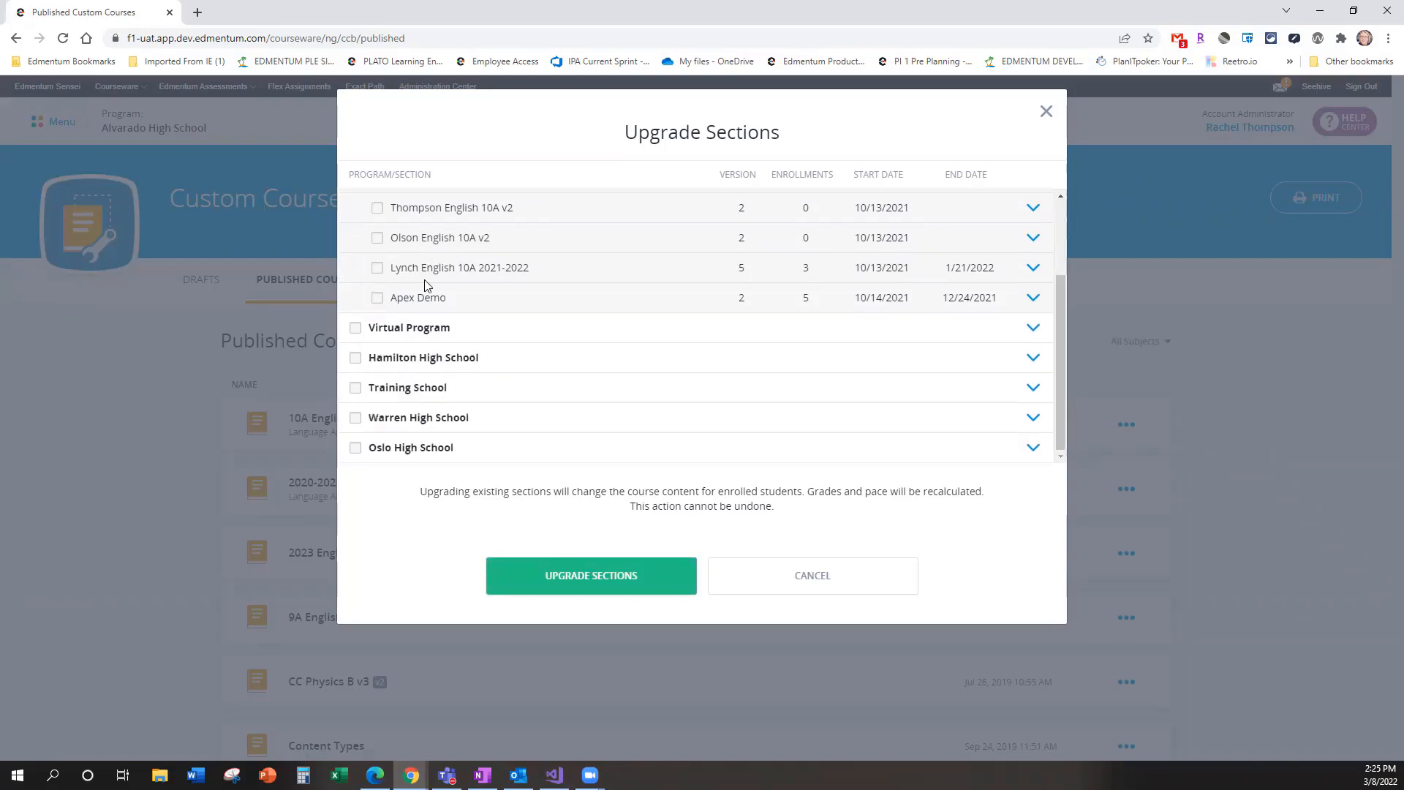
# Step: Select Warren English 10A and Warren English 10A_CR under Warren High School for upgrading
pyautogui.click(1031, 419)
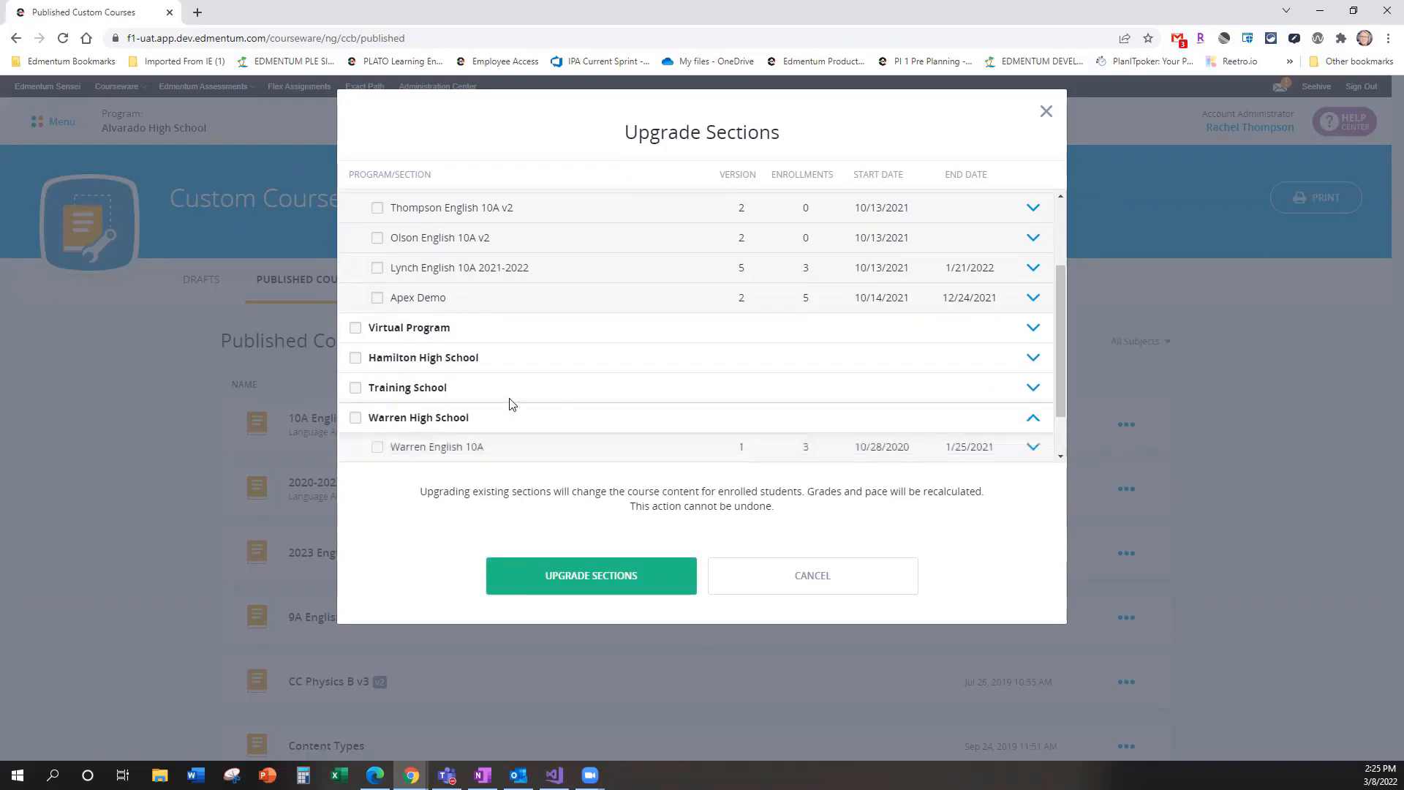
pyautogui.scroll(-1, 511, 405)
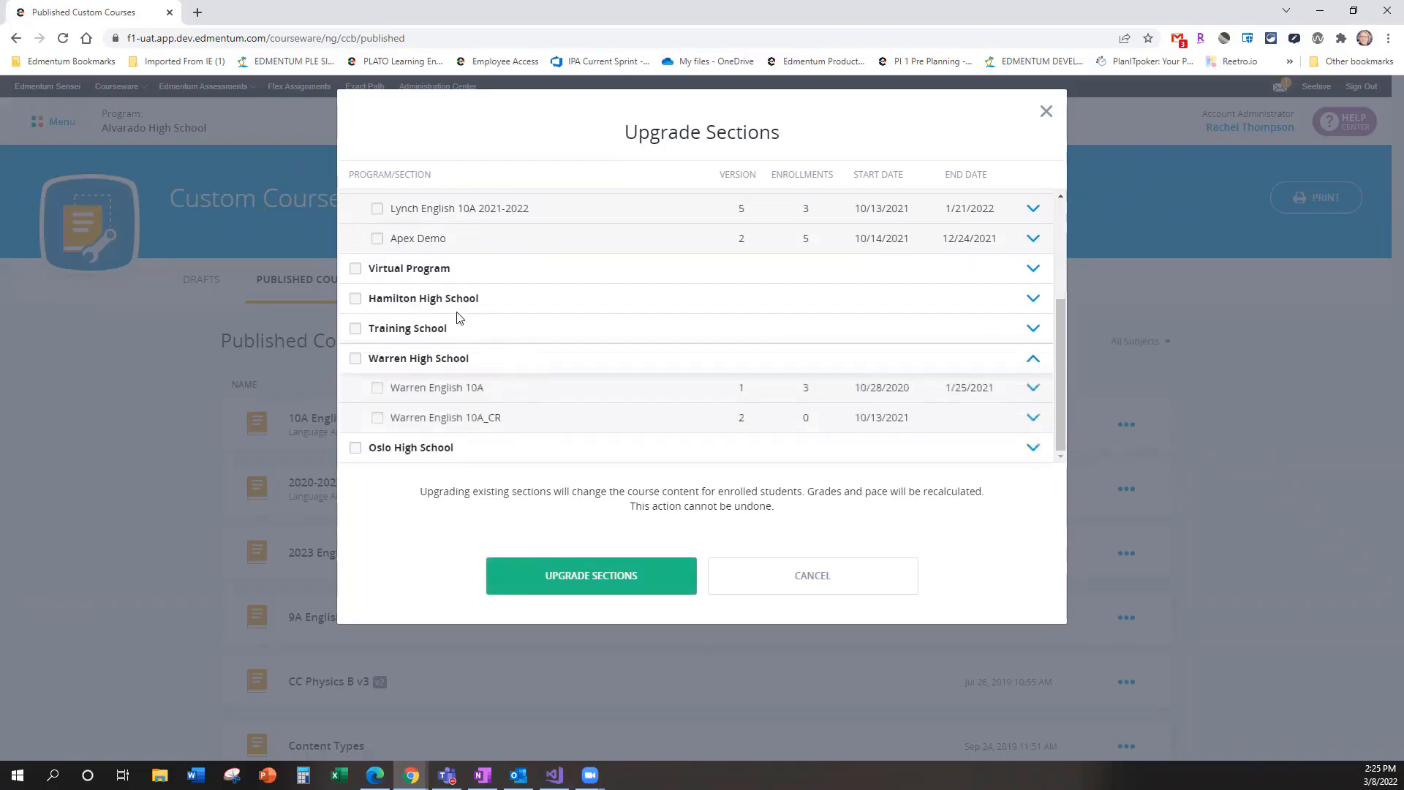
pyautogui.click(377, 389)
pyautogui.click(377, 418)
pyautogui.scroll(3, 863, 329)
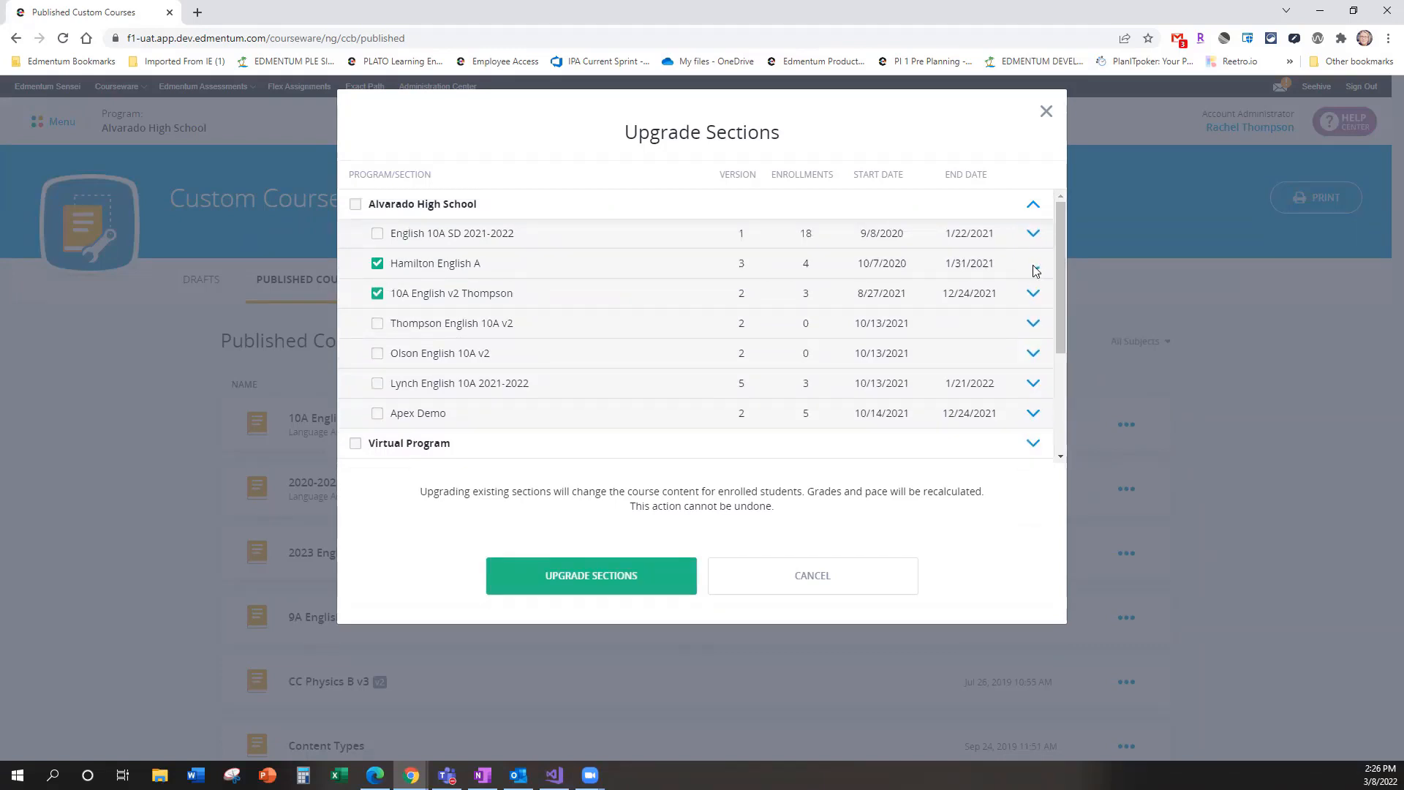
# Step: View the instructors and section descriptions of Hamilton English A and English 10A SD 2021-2022
pyautogui.click(1033, 264)
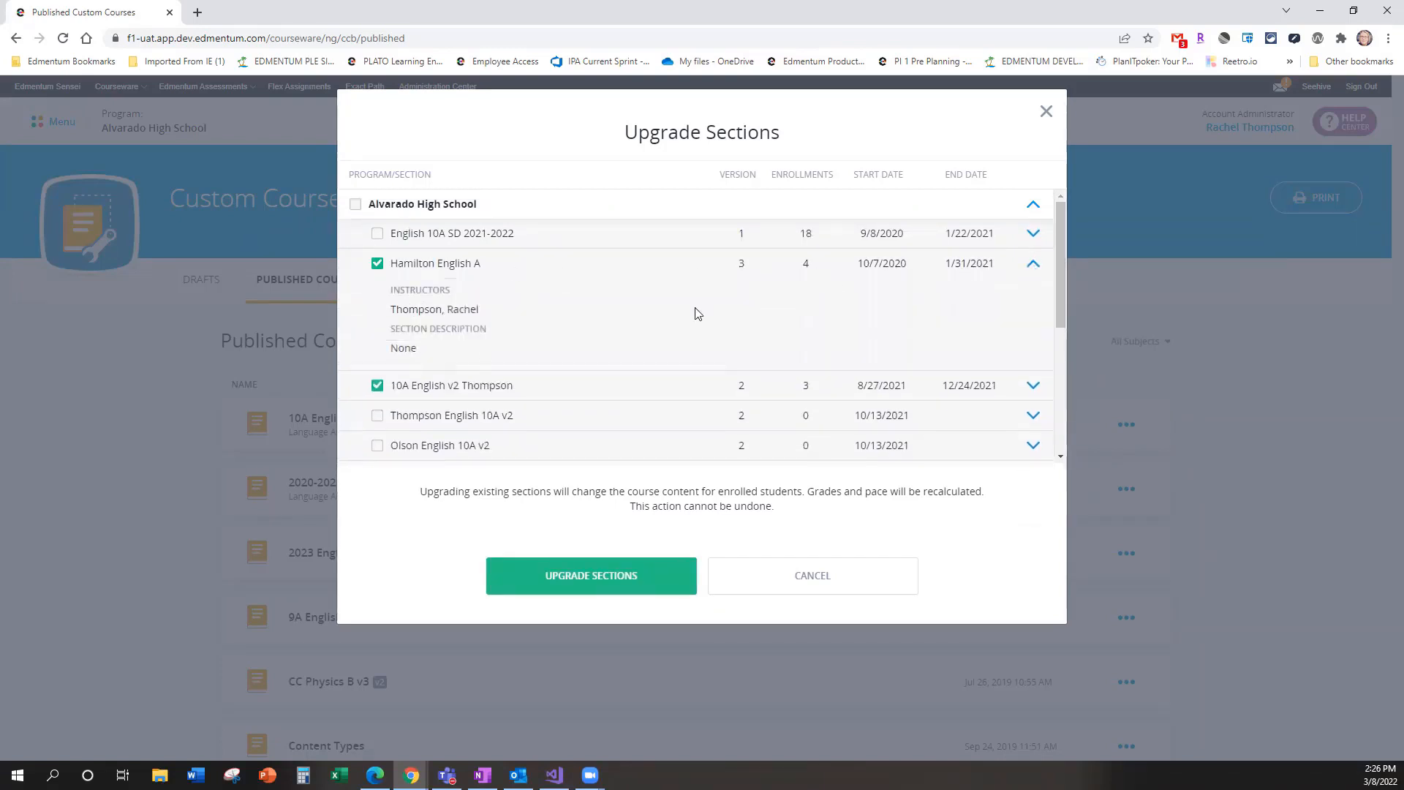
pyautogui.click(1033, 234)
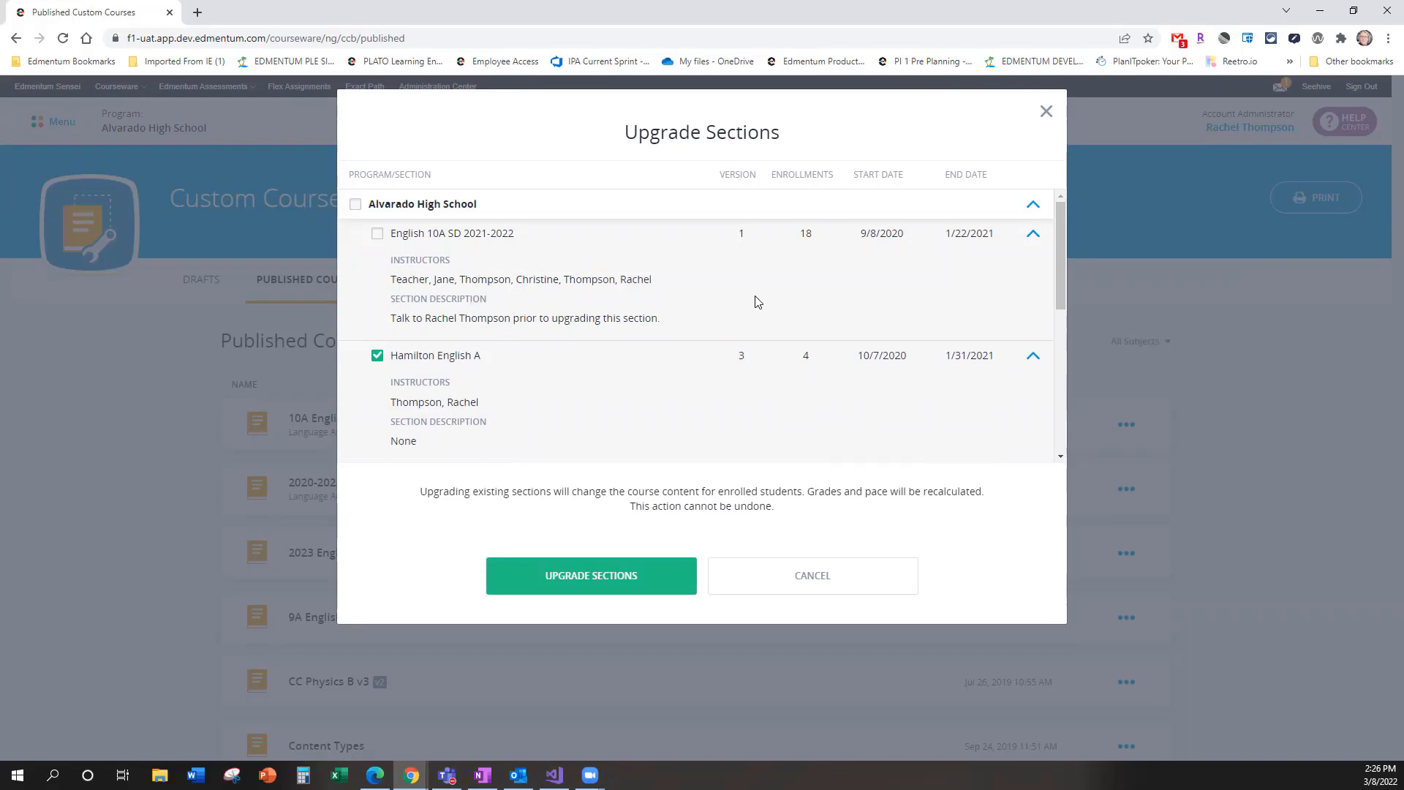
pyautogui.scroll(-1, 1006, 270)
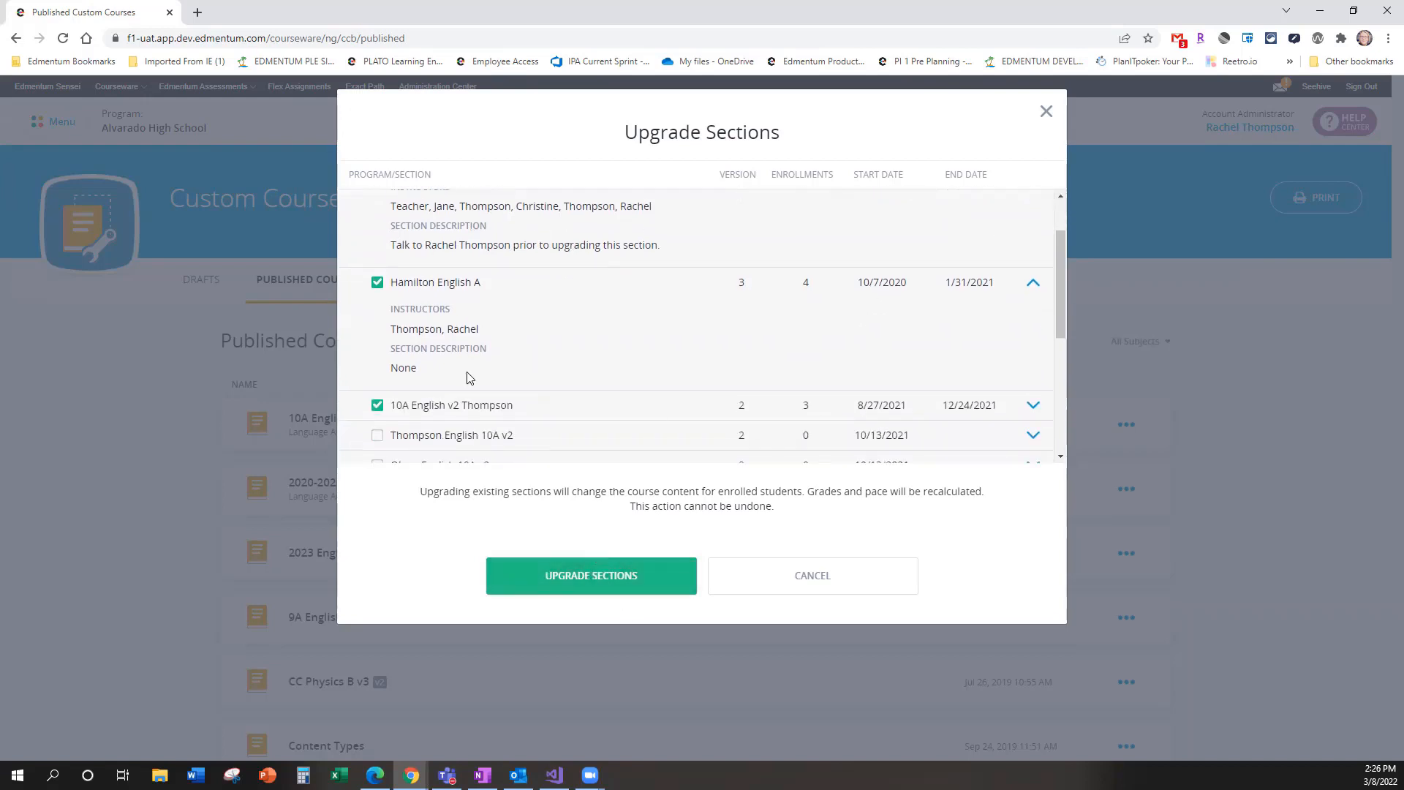
# Step: Deselect both Alvarado High School sections and Warren English 10A_CR, and upgrade only the Warren English 10A section
pyautogui.click(376, 406)
pyautogui.click(386, 286)
pyautogui.scroll(-4, 421, 307)
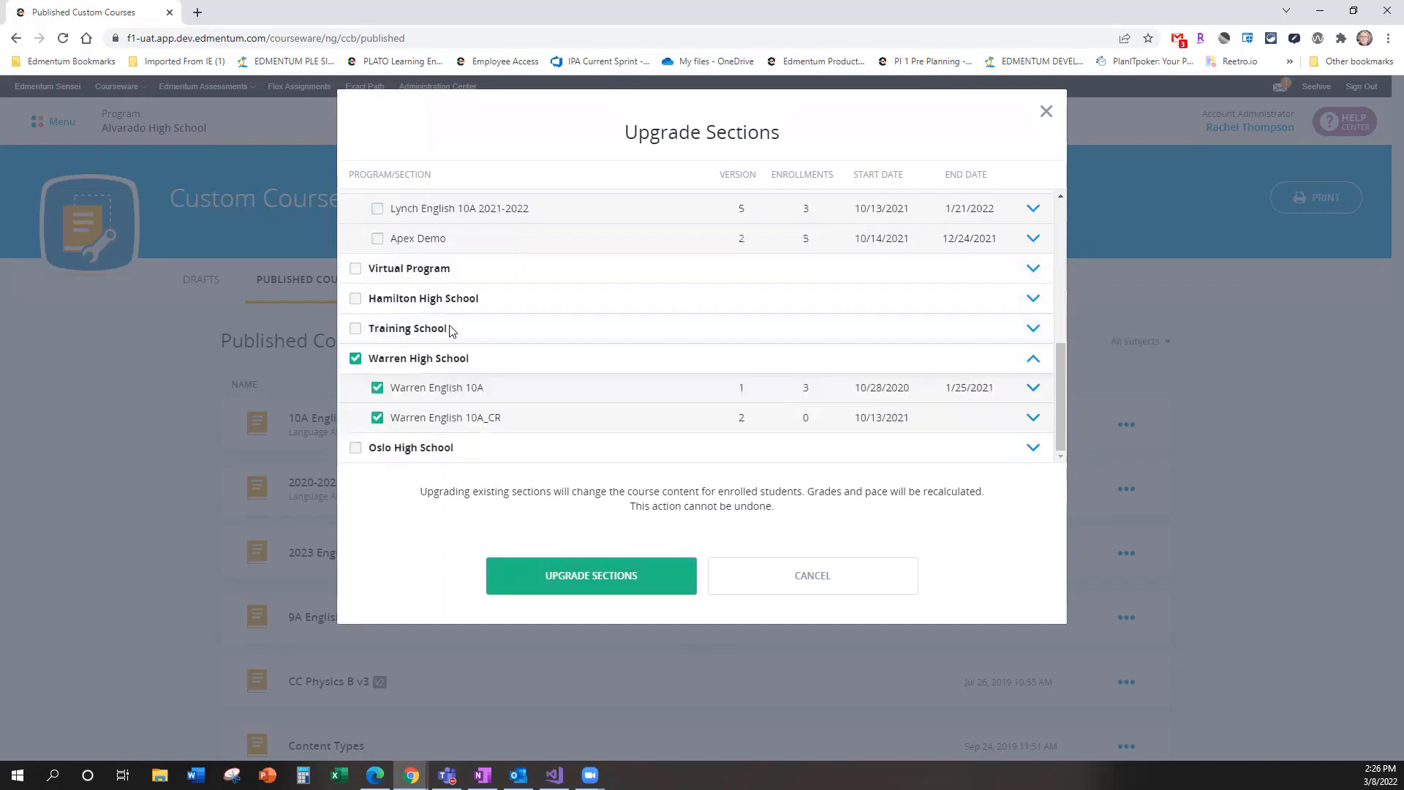
pyautogui.click(378, 417)
pyautogui.click(606, 576)
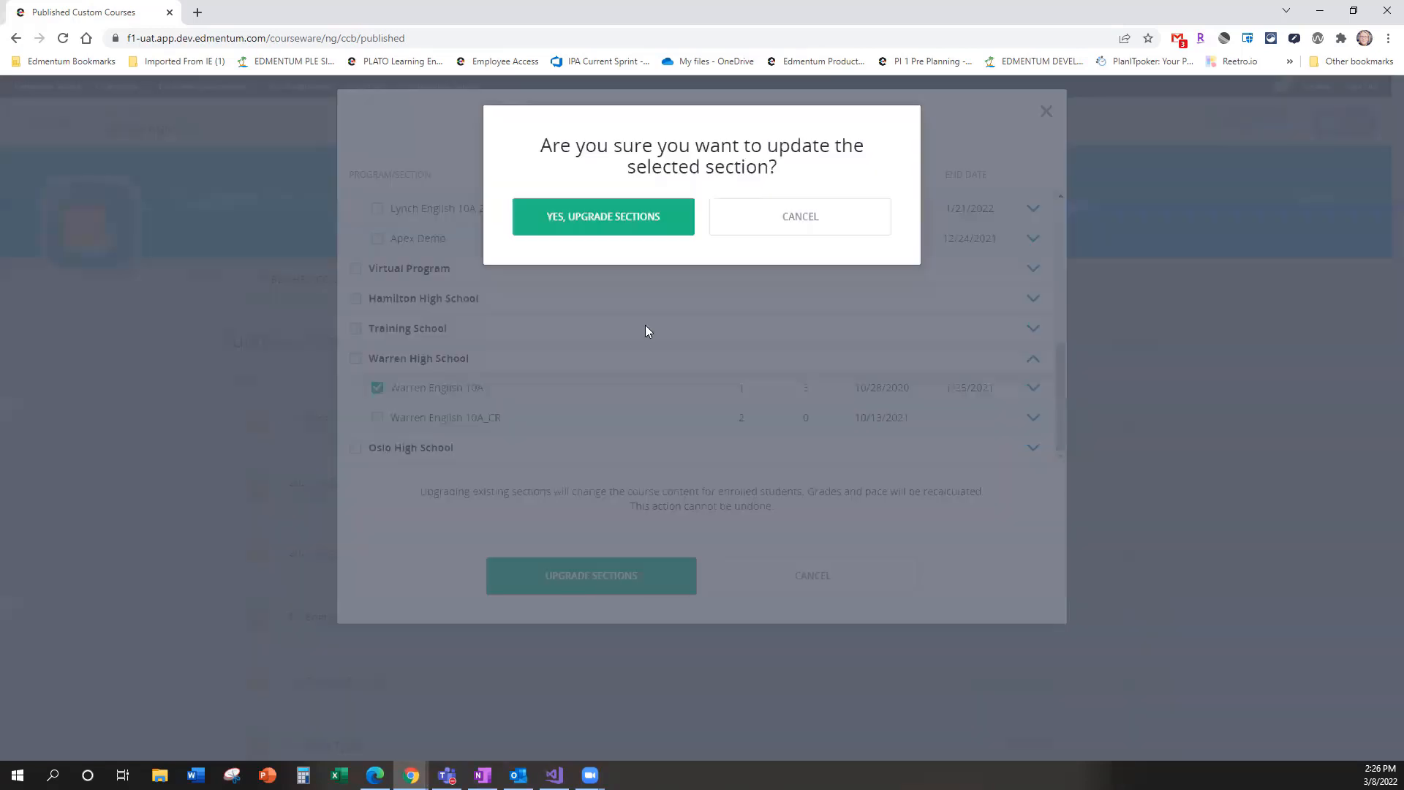
pyautogui.click(612, 225)
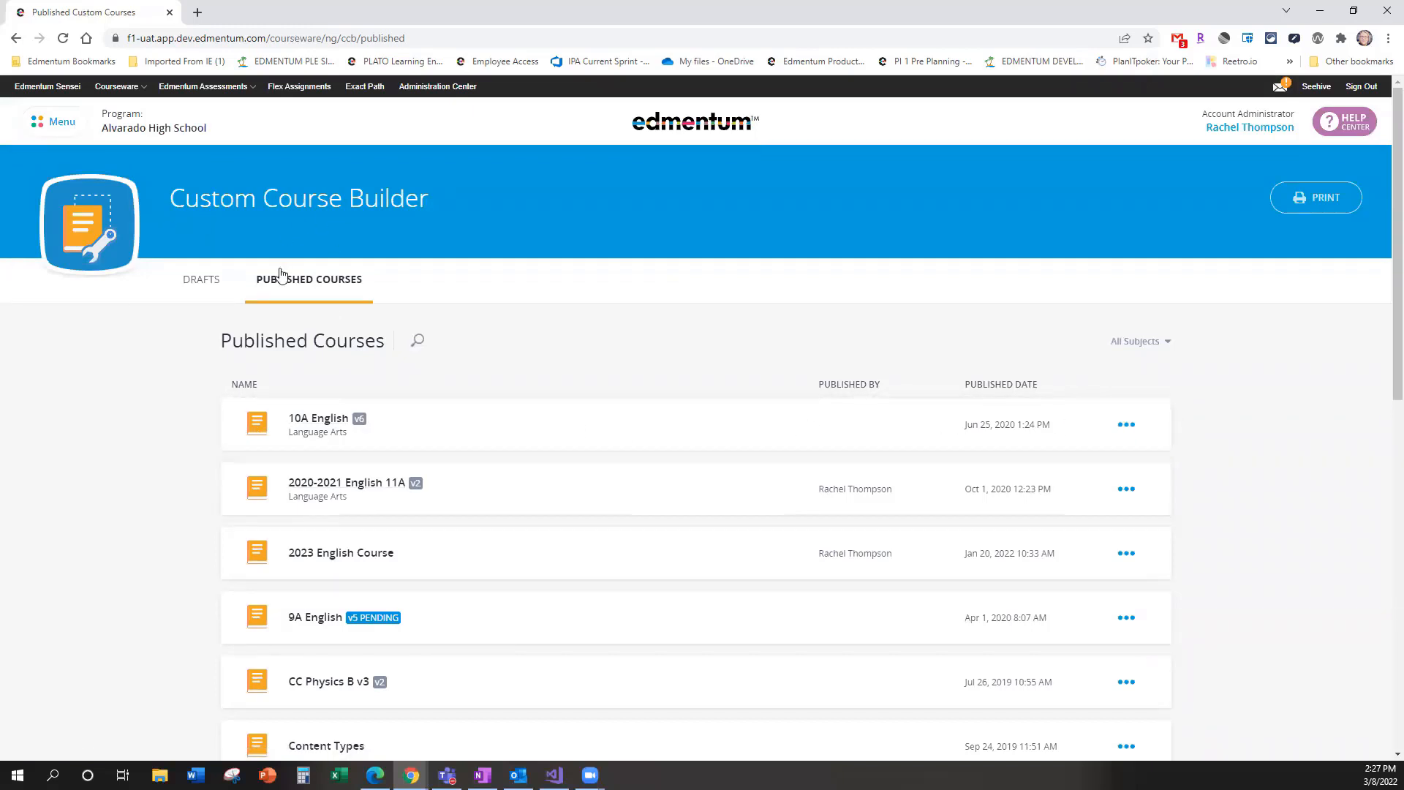
# Step: Select the Training English section under Training School in 10A English's section upgrades, and cancel without upgrading it
pyautogui.click(1126, 425)
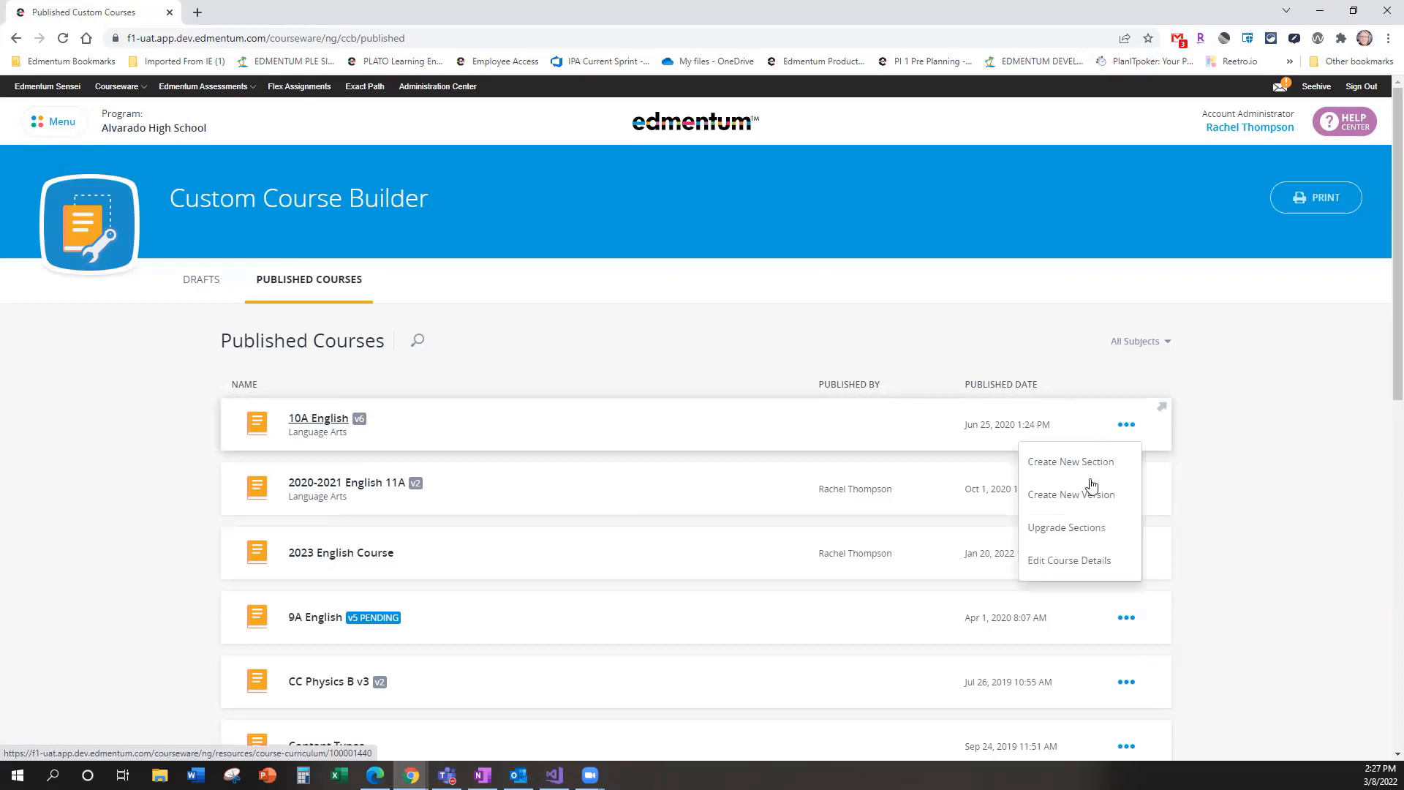
pyautogui.click(1064, 529)
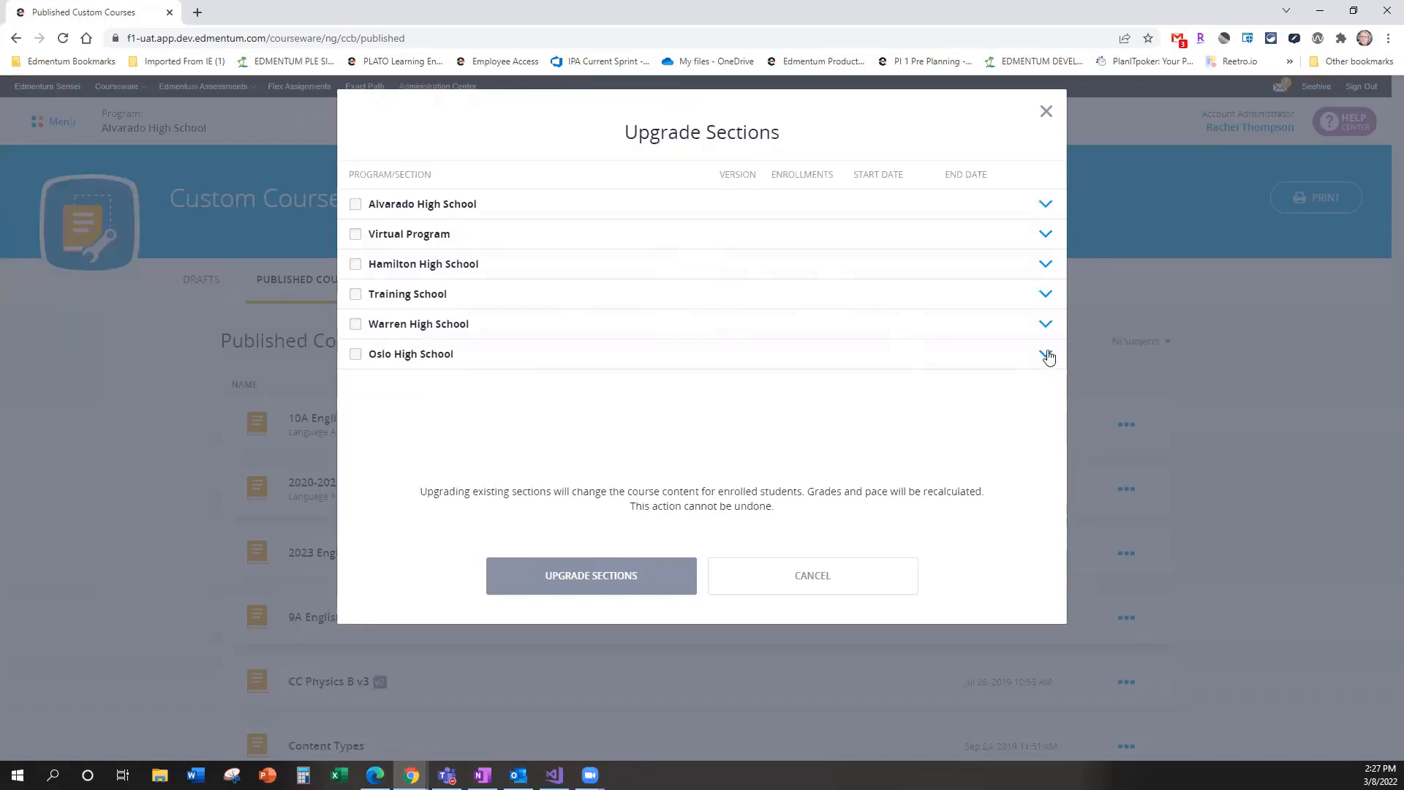
pyautogui.click(1045, 295)
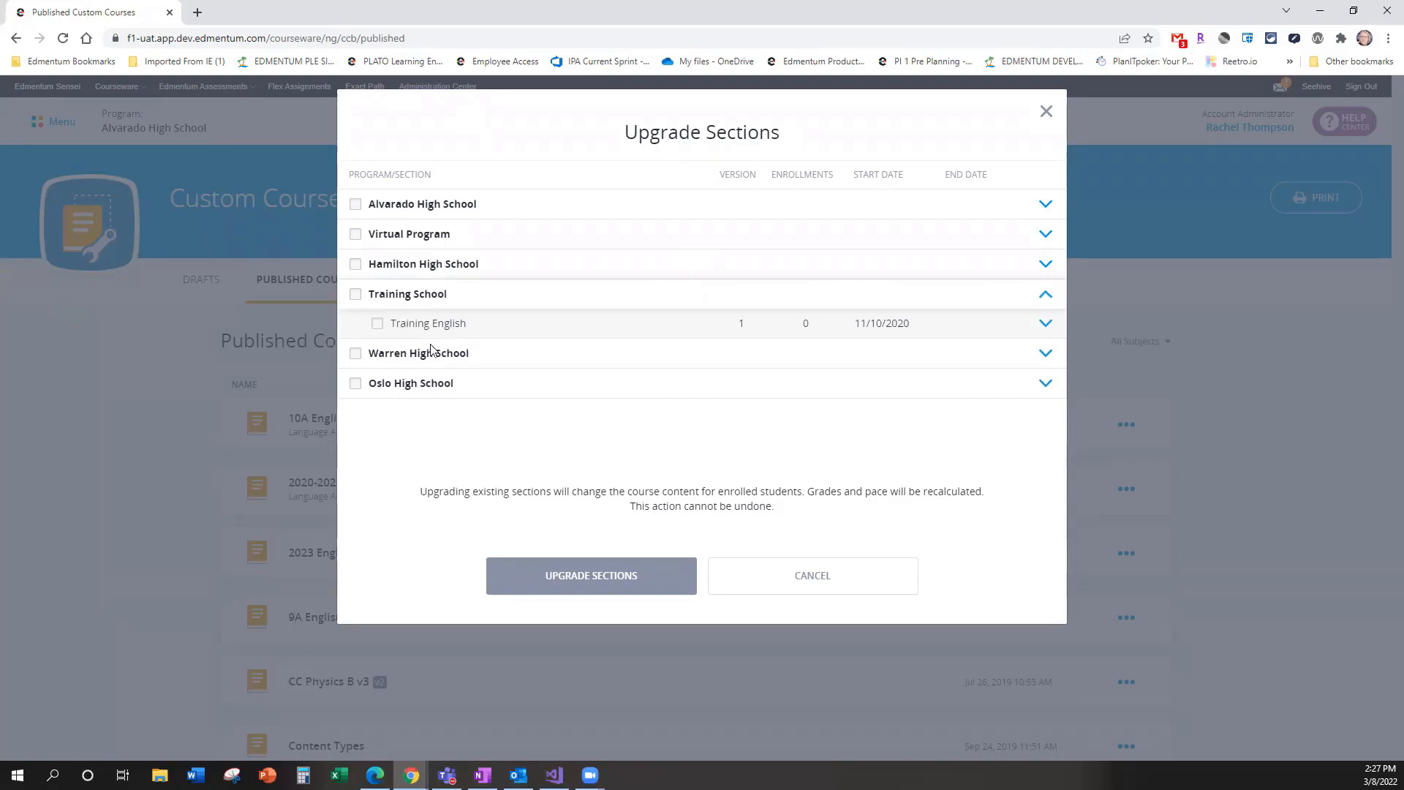
pyautogui.click(377, 326)
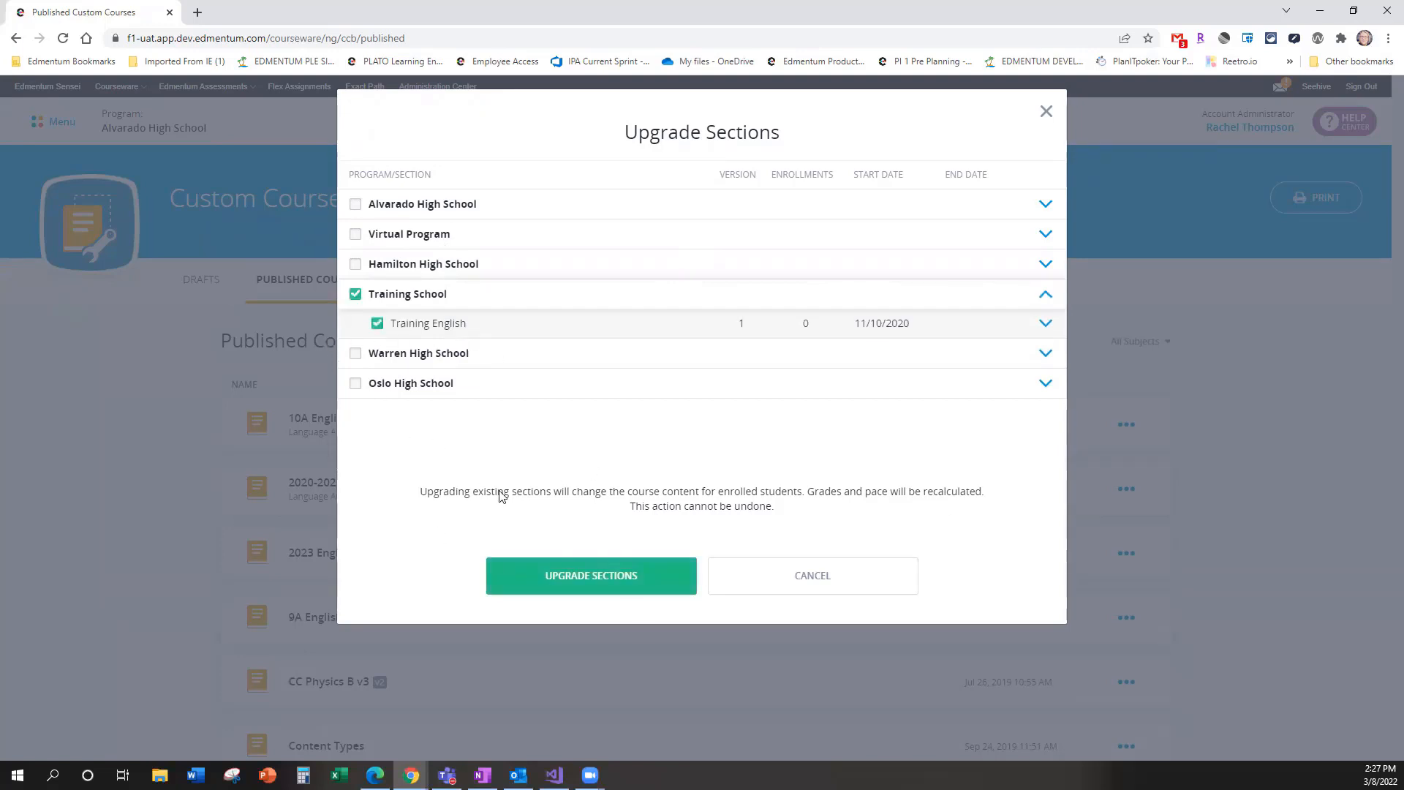
pyautogui.click(884, 585)
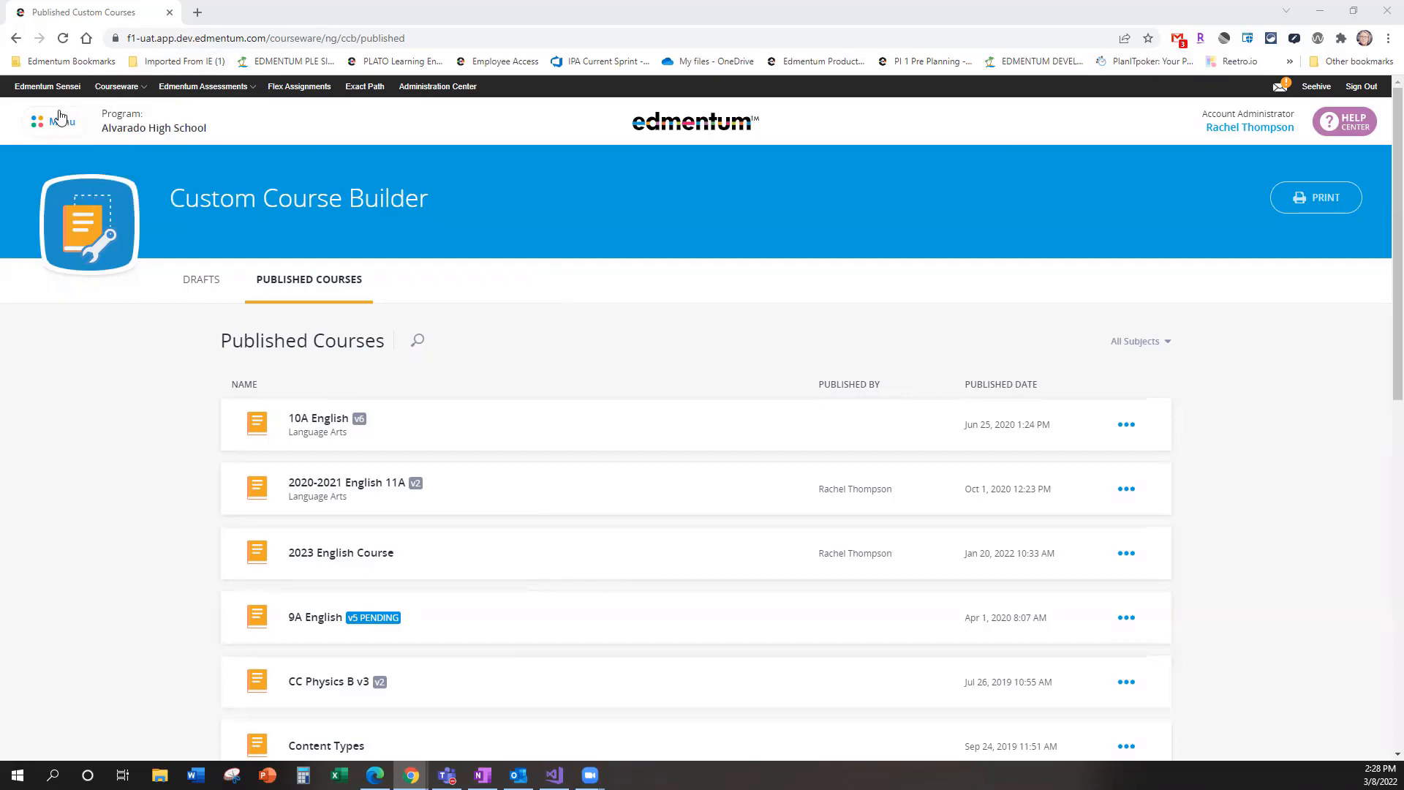
# Step: Go to course management for Alvarado High School and examine the active 10A English versions and their sections
pyautogui.click(60, 119)
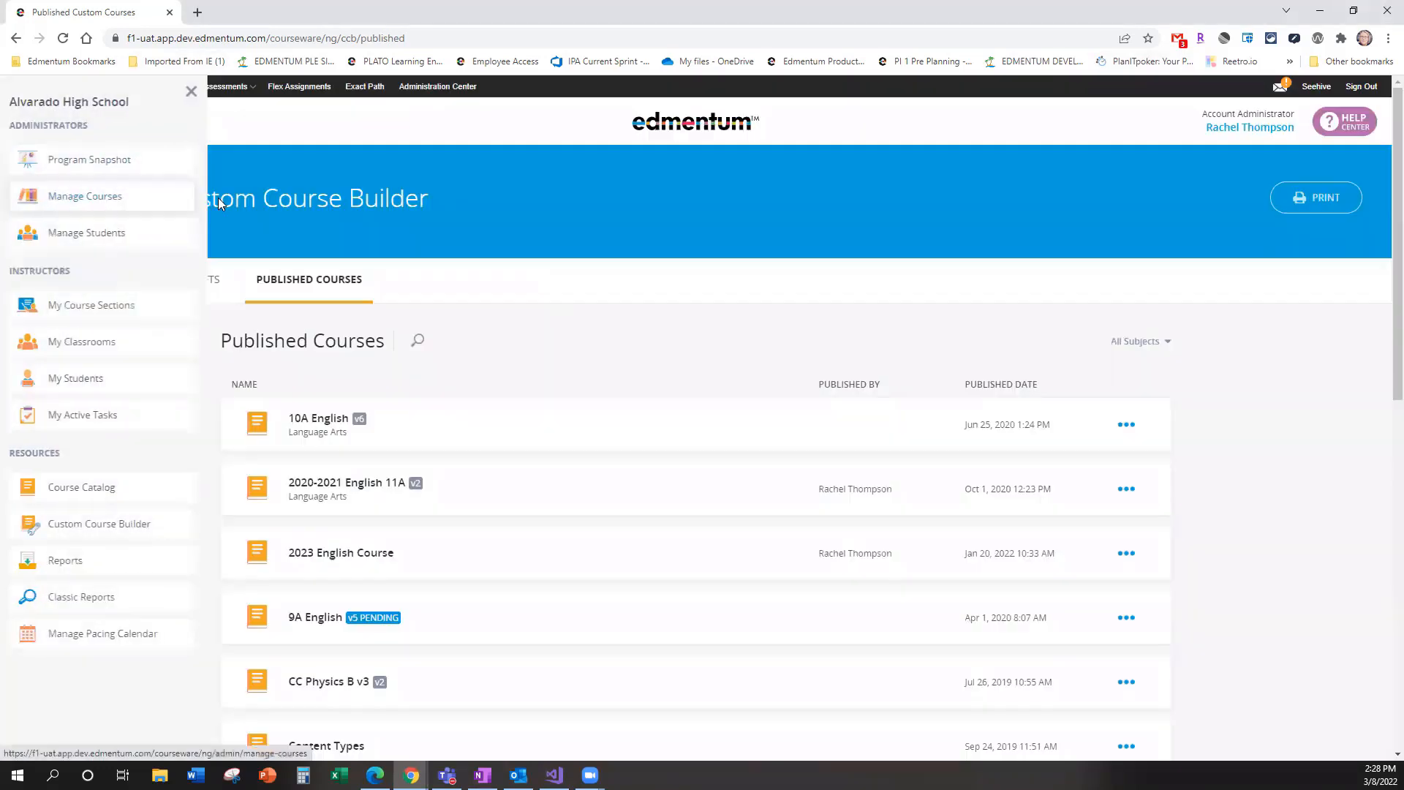
pyautogui.click(85, 196)
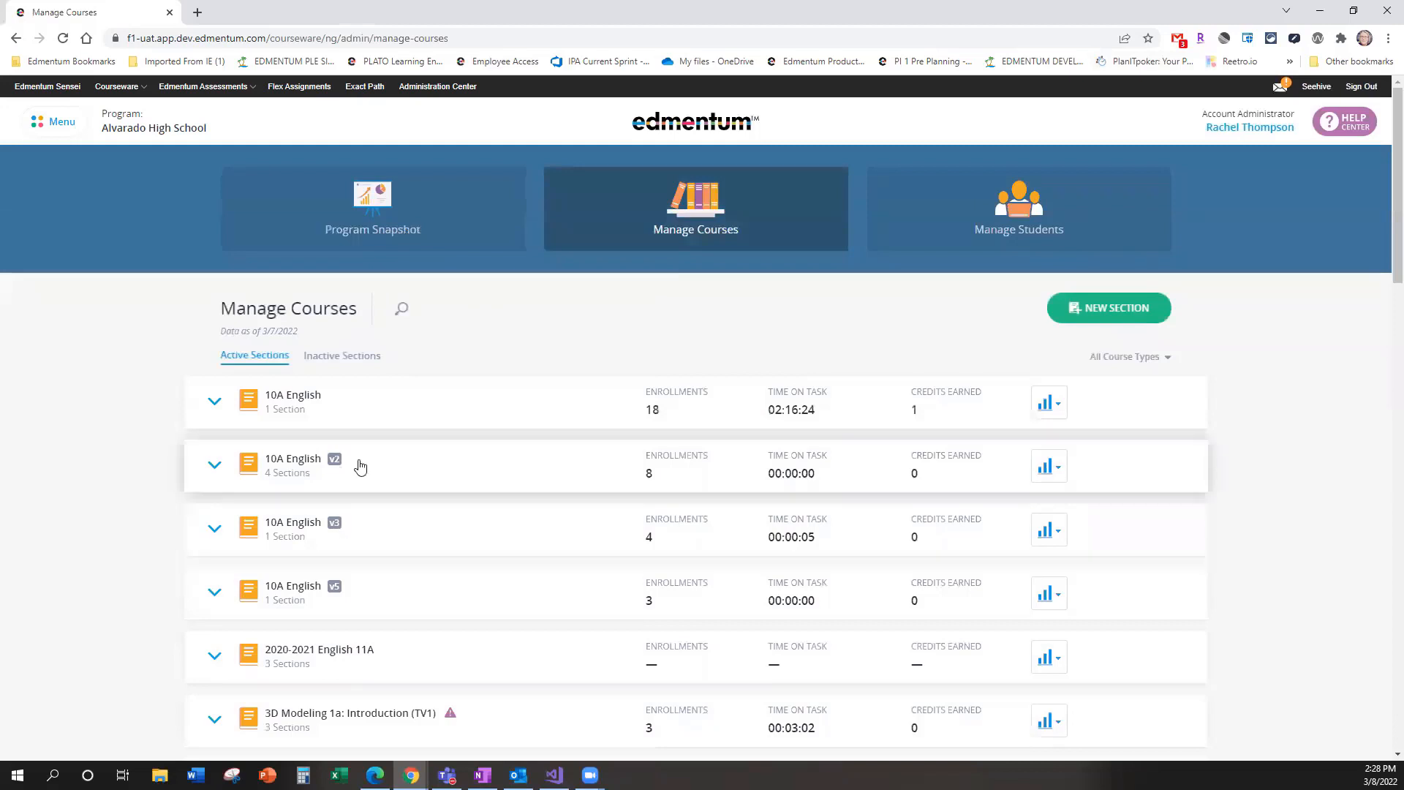
pyautogui.scroll(-1, 366, 405)
pyautogui.scroll(-1, 367, 405)
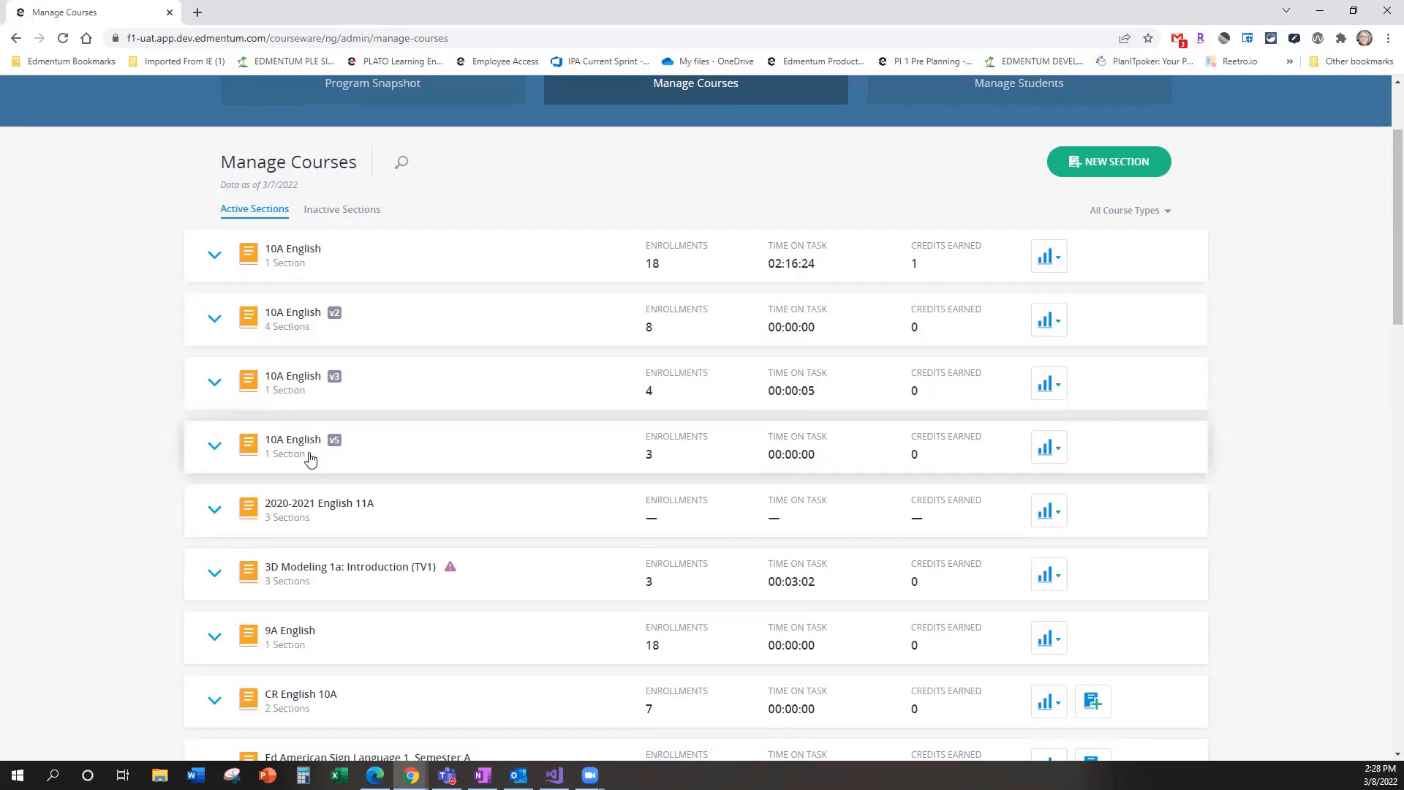
# Step: Expand the v2 and v5 versions of 10A English and open the Lynch English 10A 2021-2022 section
pyautogui.click(214, 318)
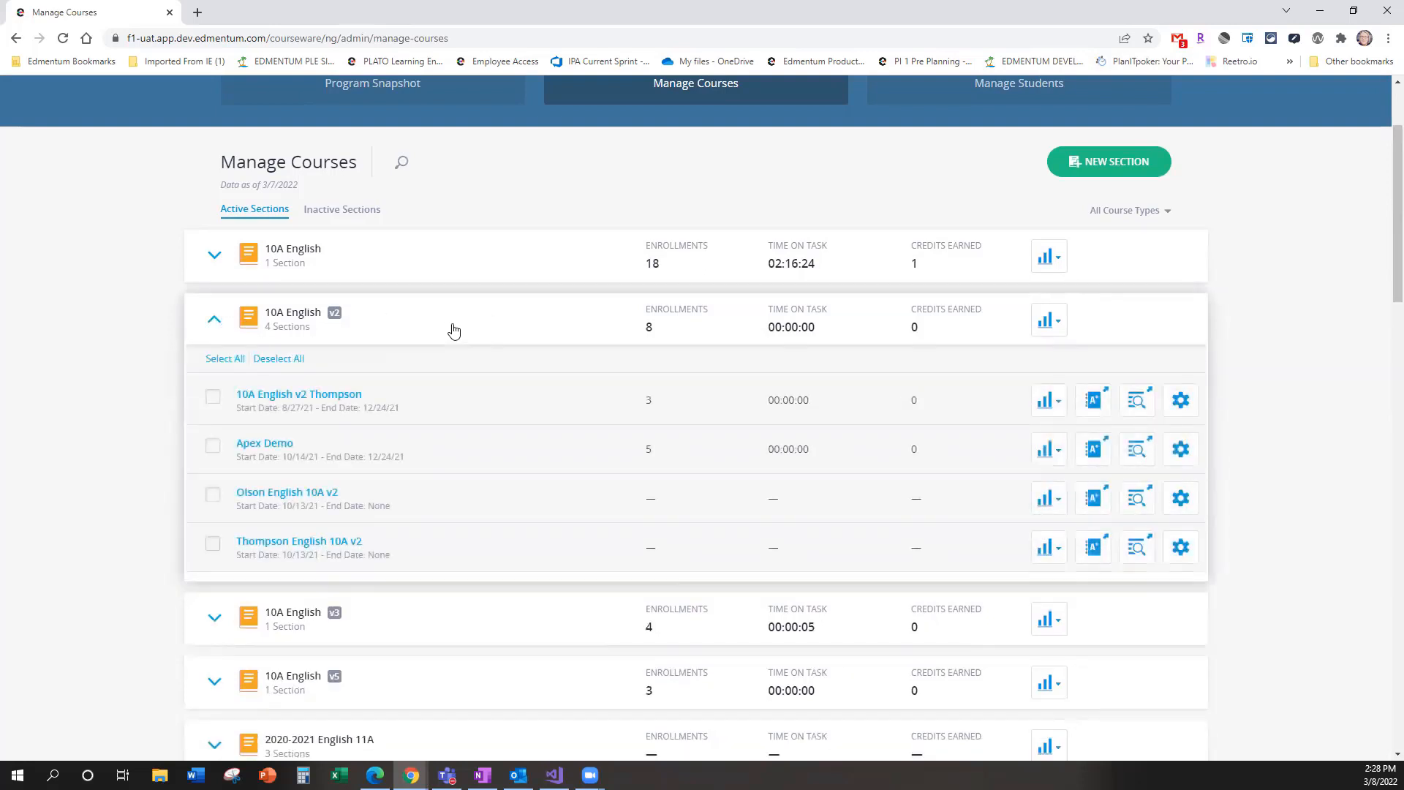
pyautogui.scroll(-1, 453, 331)
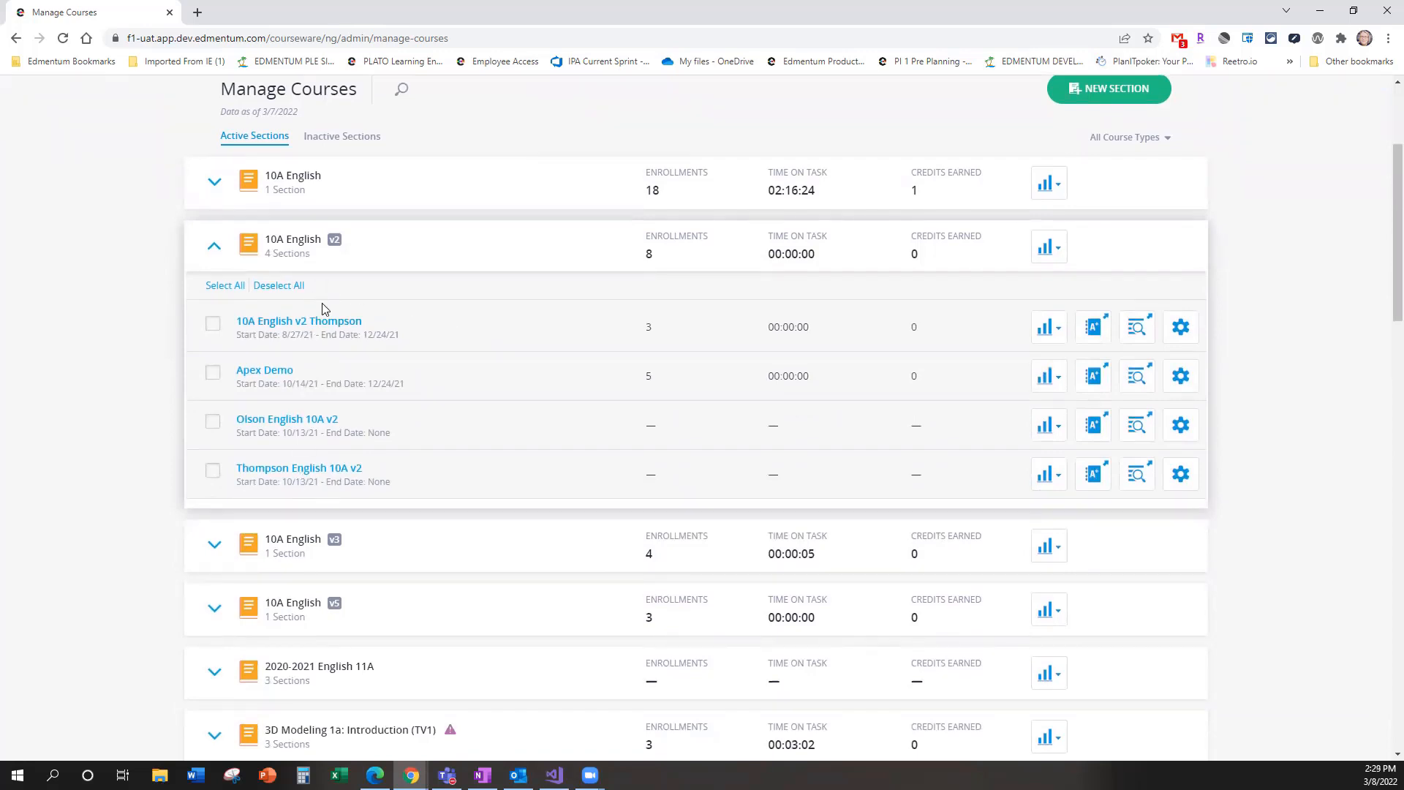
pyautogui.scroll(-4, 439, 453)
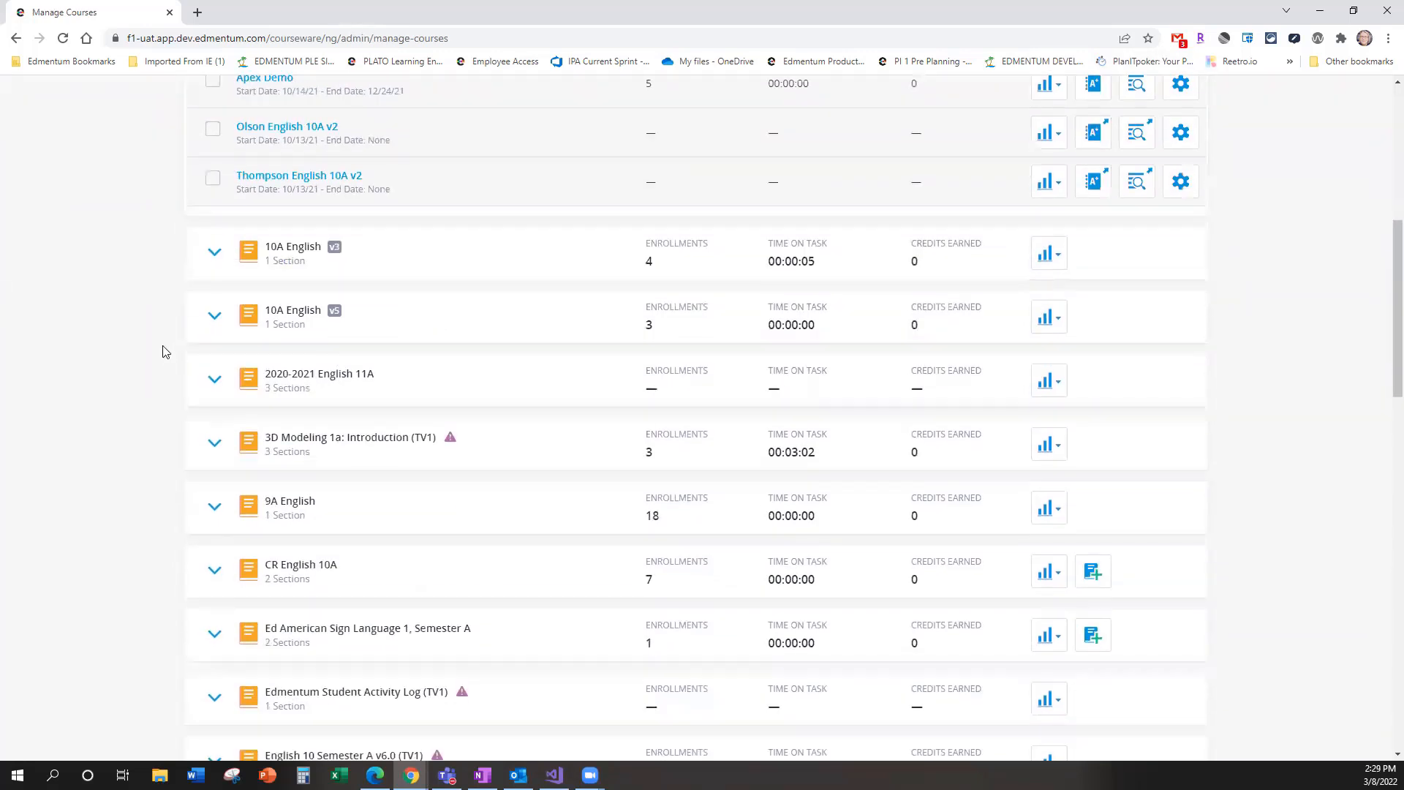
pyautogui.click(216, 316)
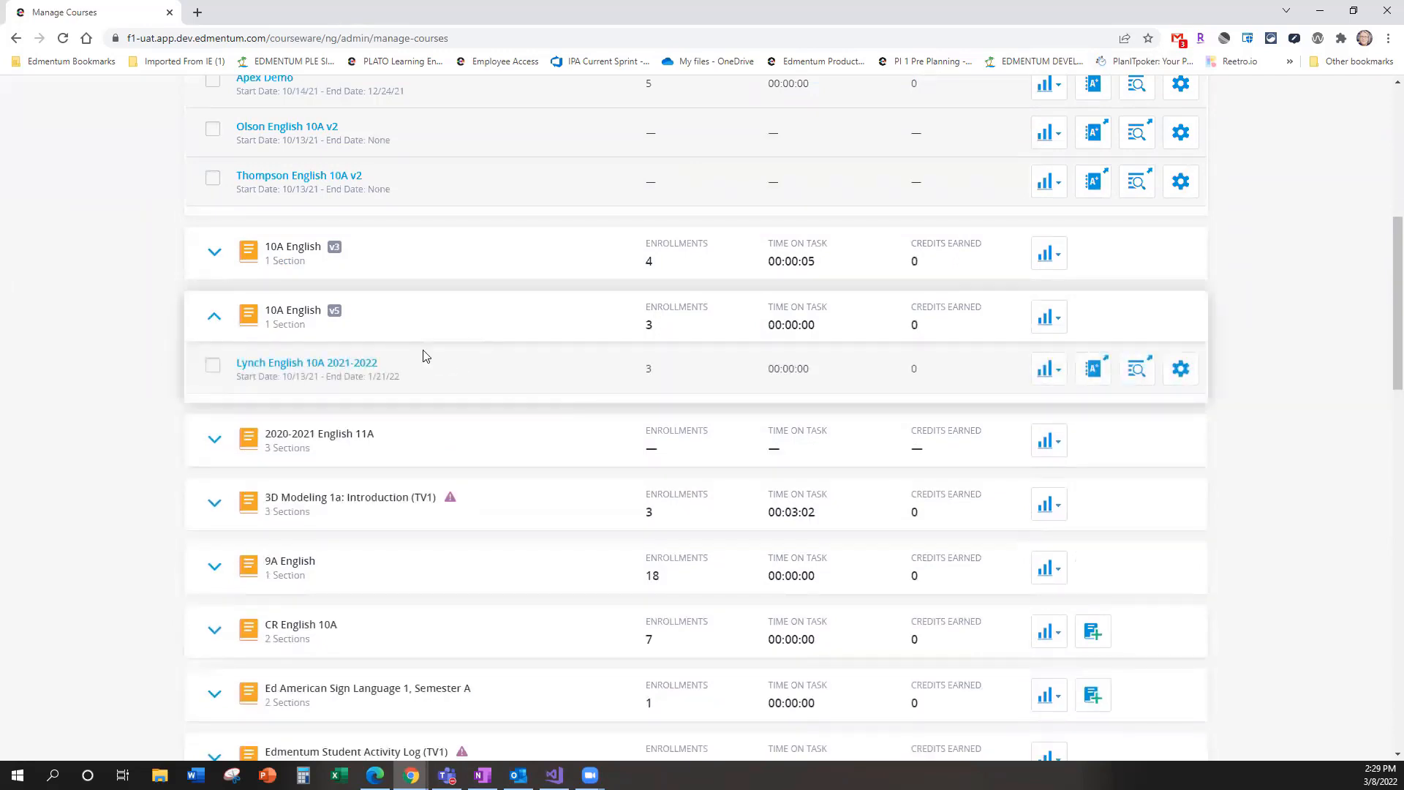
pyautogui.click(271, 364)
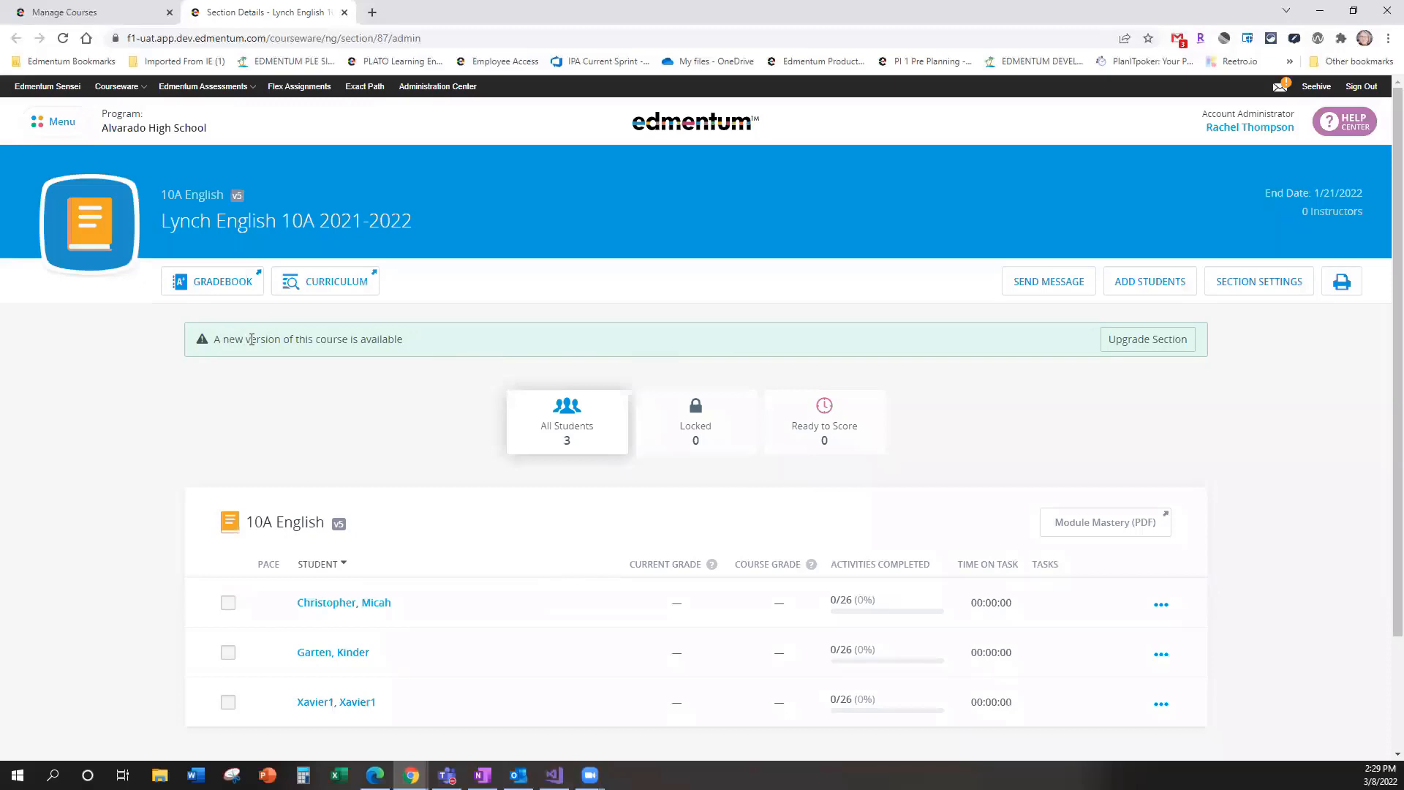
# Step: View the Lynch English 10A 2021-2022 section's upgrade details, select it for upgrade, and cancel without upgrading
pyautogui.click(1166, 337)
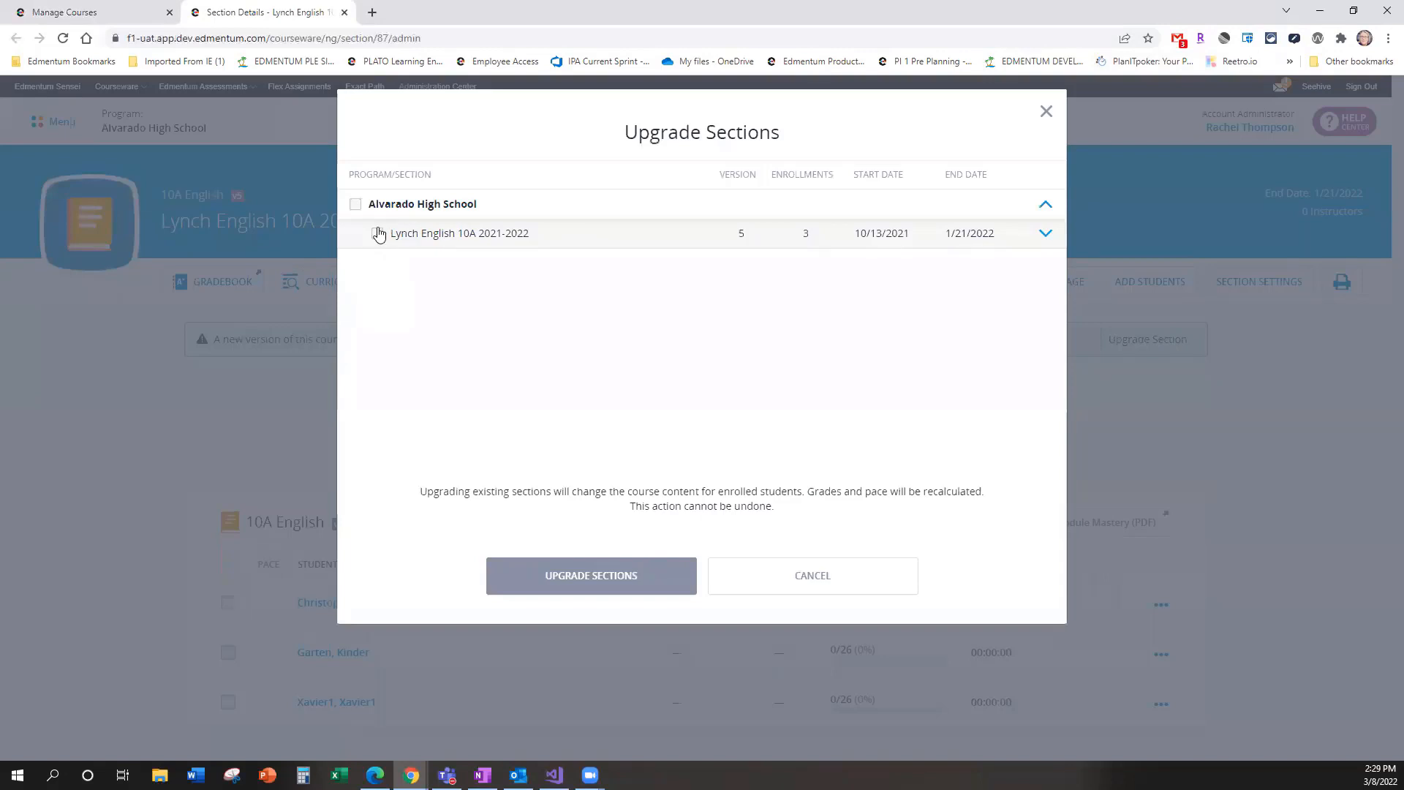
pyautogui.click(1046, 232)
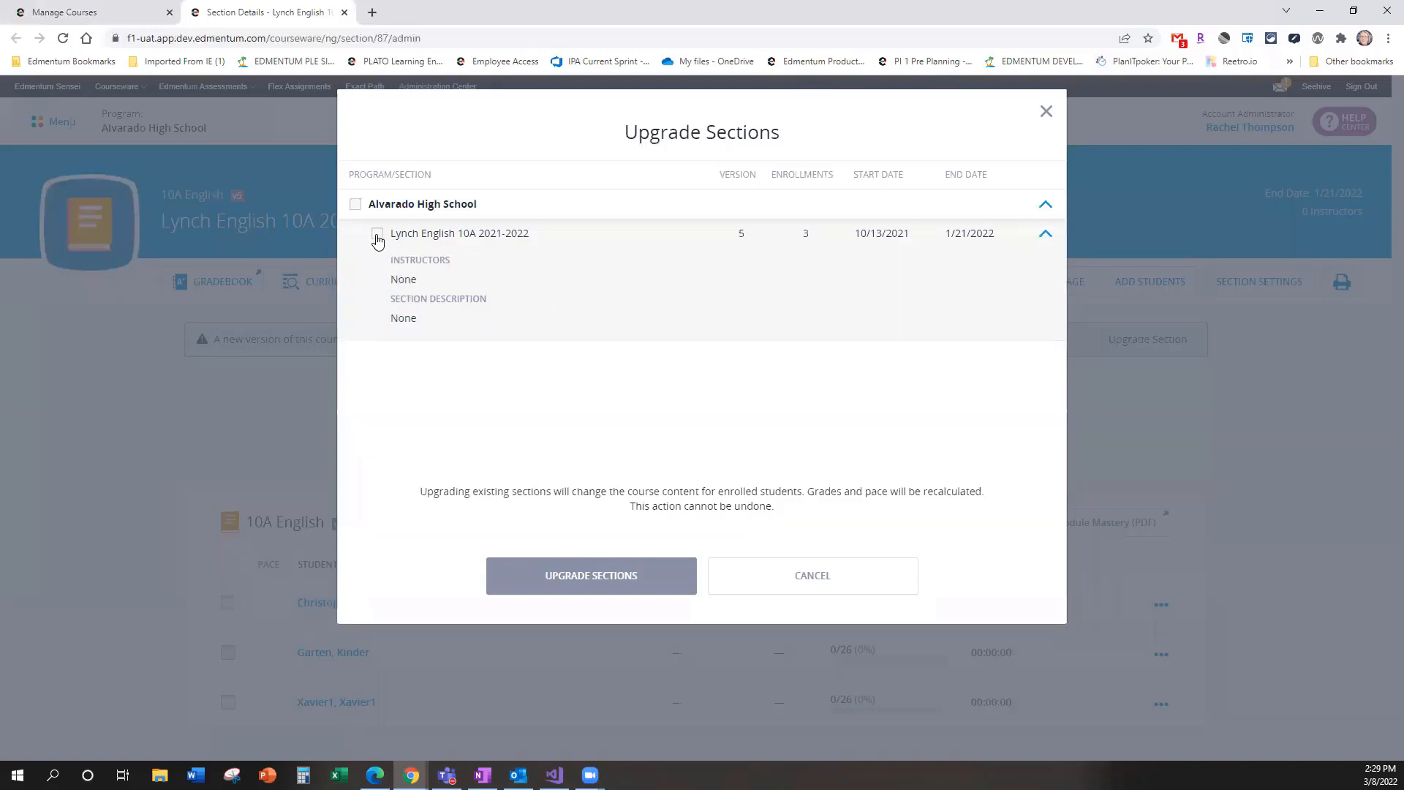
pyautogui.click(376, 234)
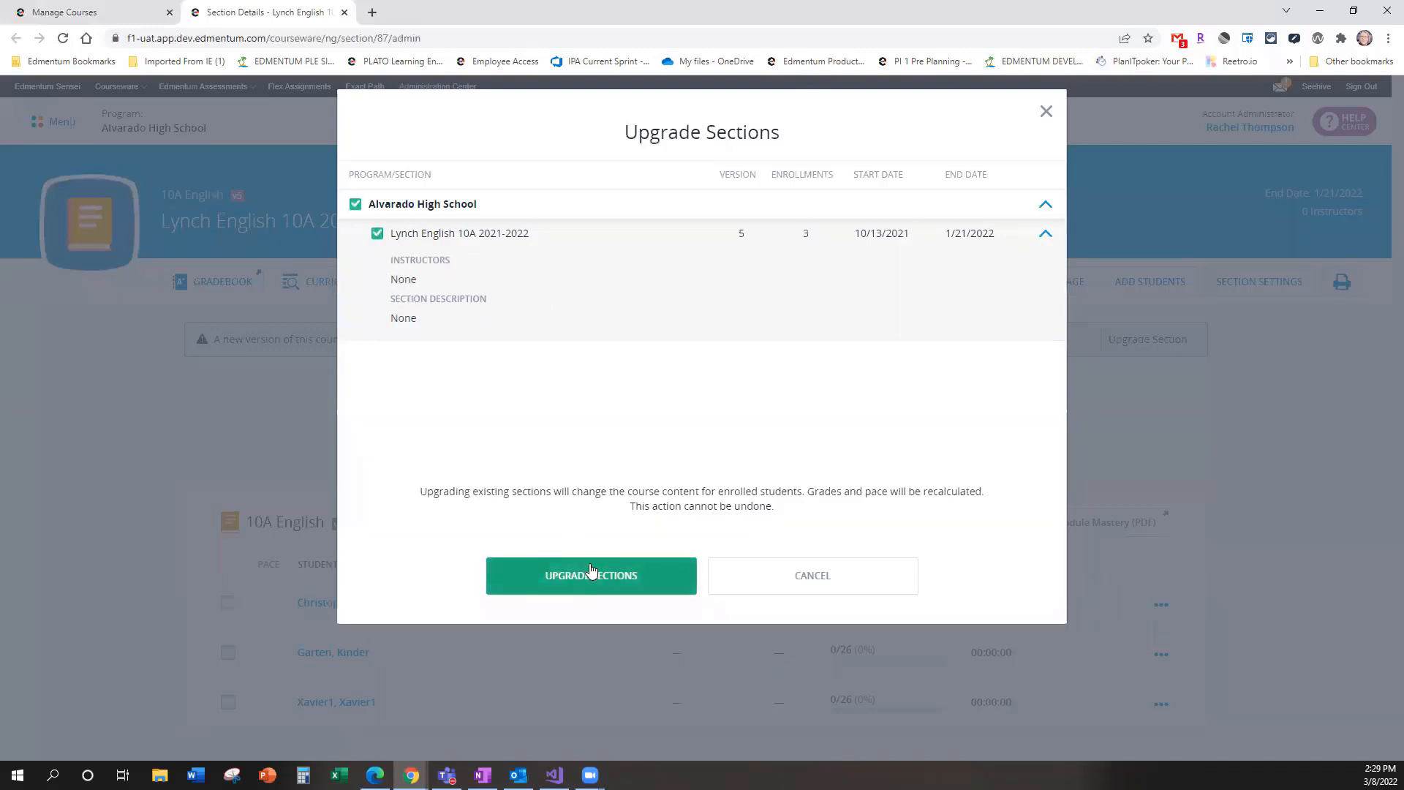
pyautogui.click(783, 575)
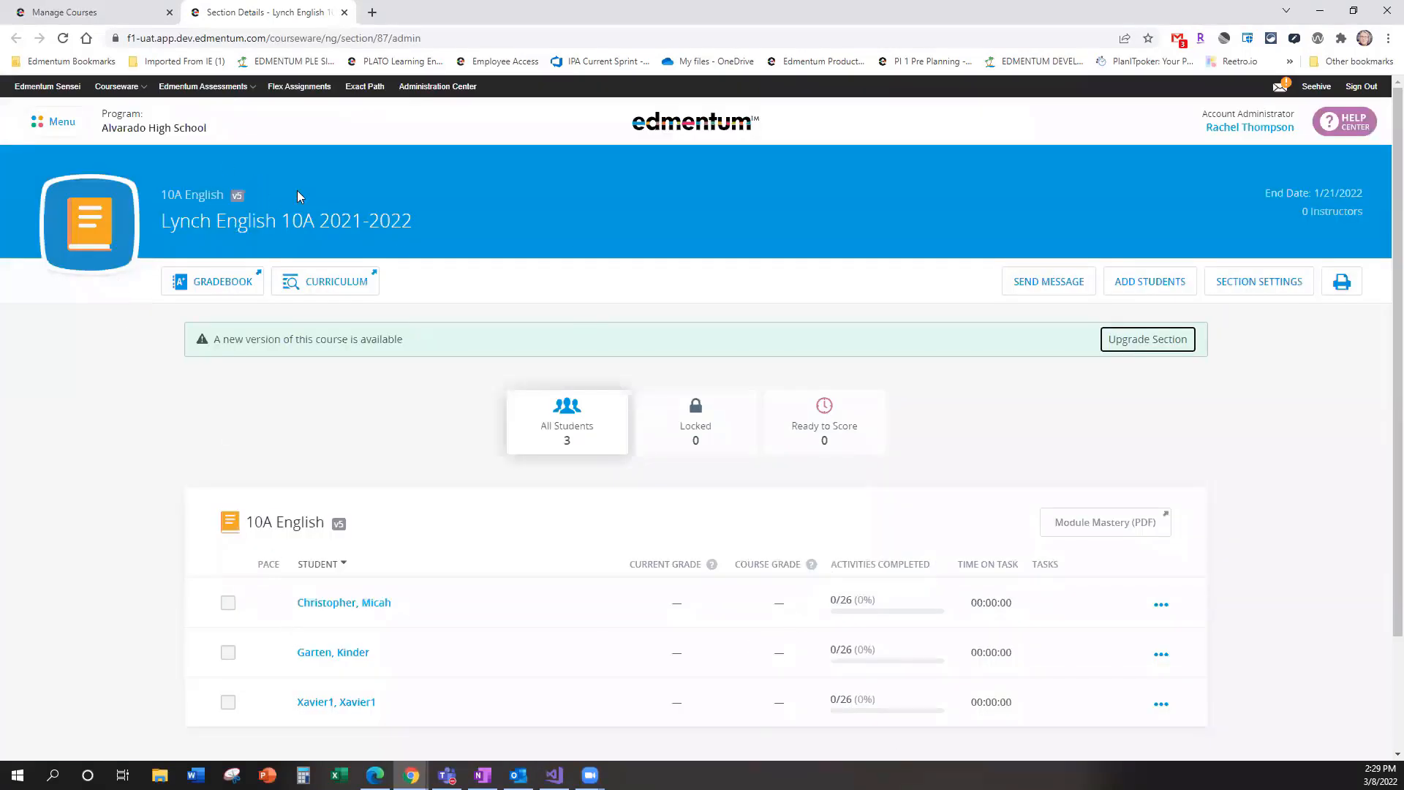
# Step: Return to the Alvarado High School course list and collapse the v2 and v5 versions of 10A English
pyautogui.click(115, 9)
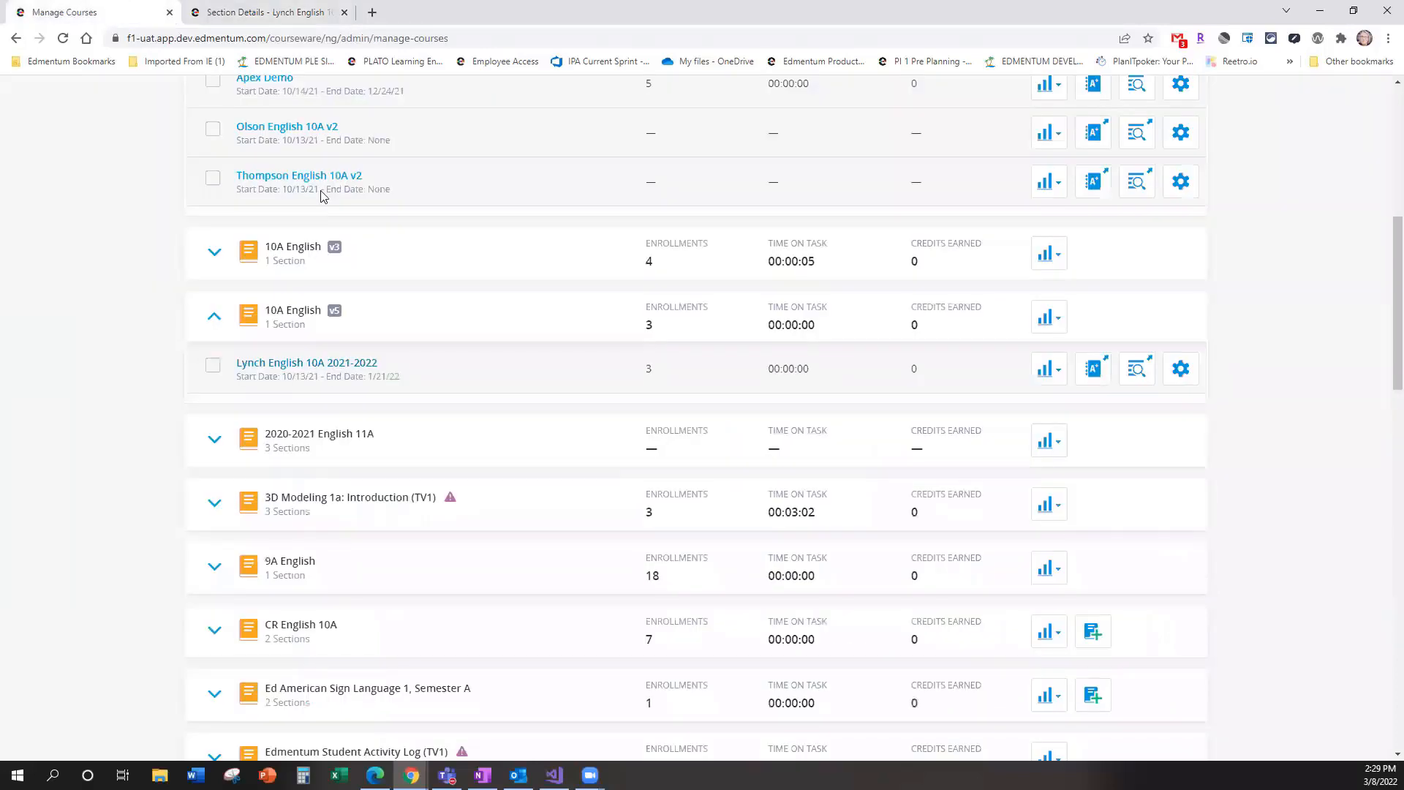
pyautogui.scroll(2, 511, 366)
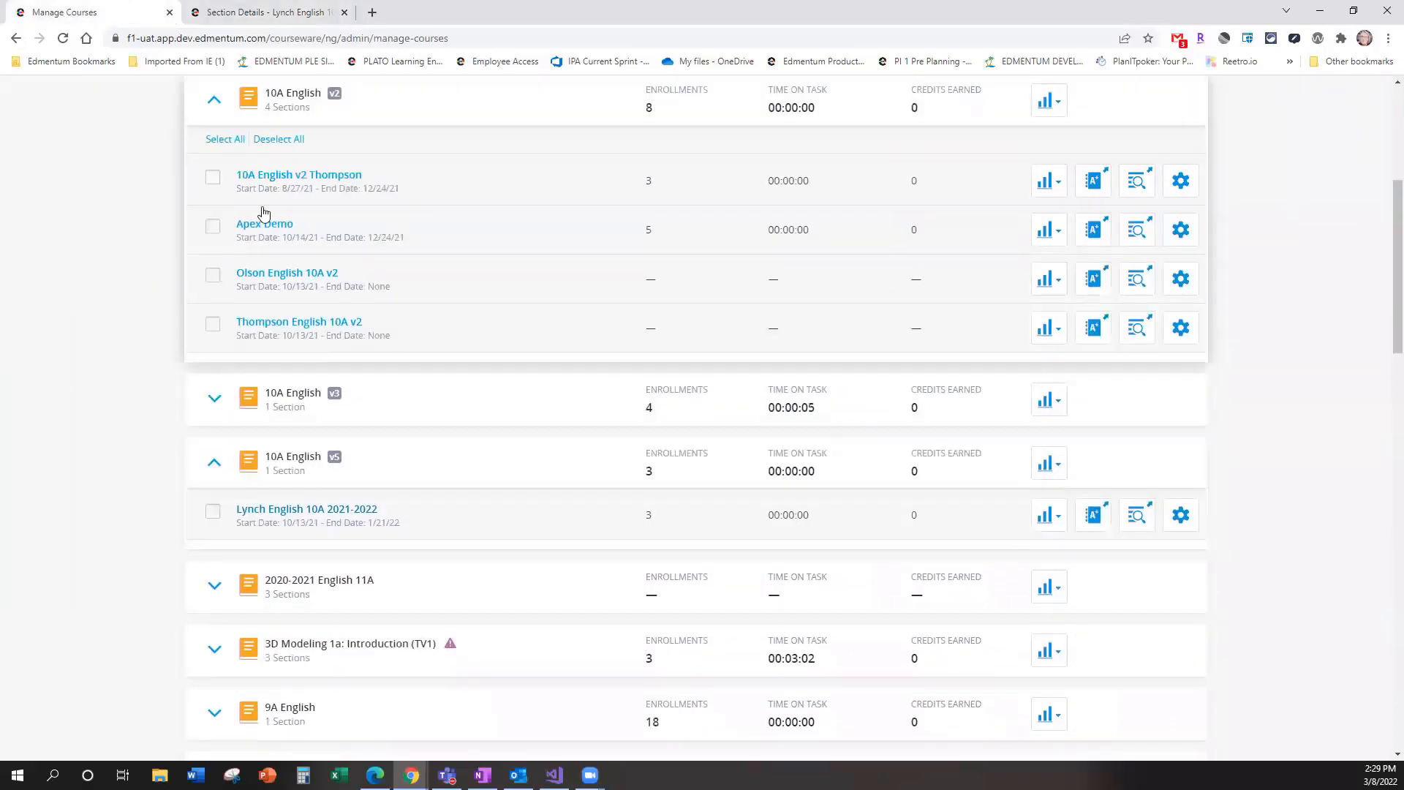
pyautogui.scroll(1, 249, 216)
pyautogui.click(213, 173)
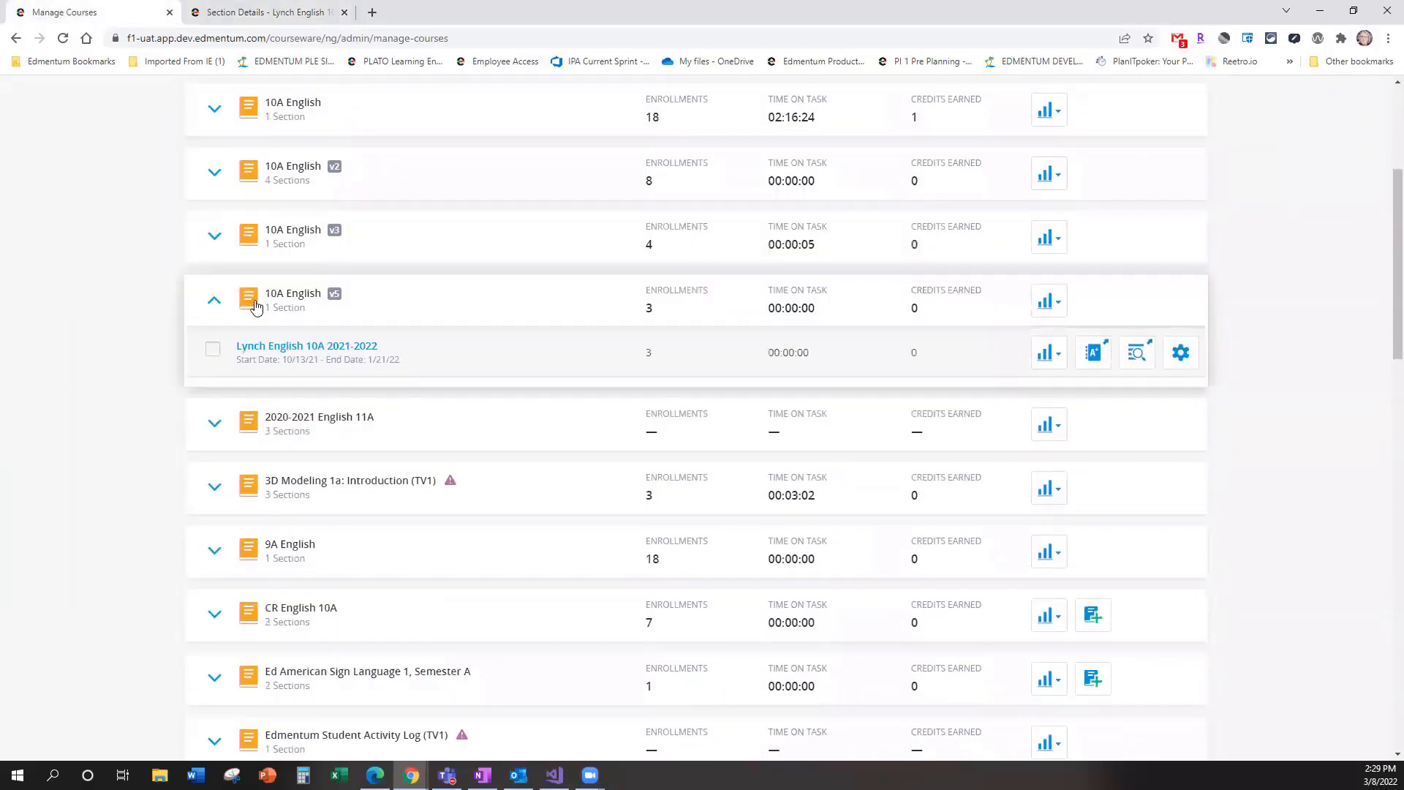
pyautogui.click(213, 298)
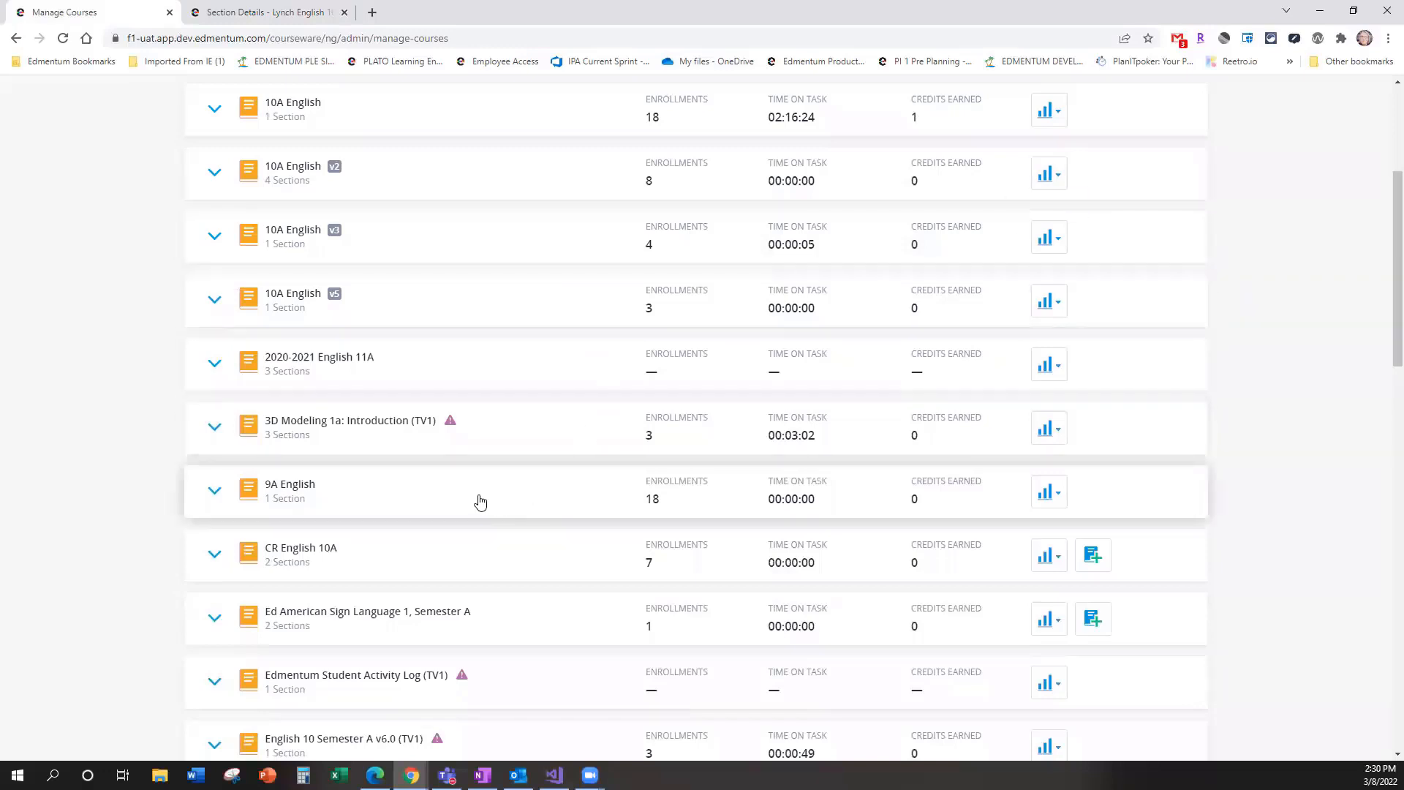
# Step: Examine the sections under CR English 10A, collapse them, and return to the 10A English versions in the course list
pyautogui.scroll(-1, 483, 502)
pyautogui.scroll(-2, 479, 500)
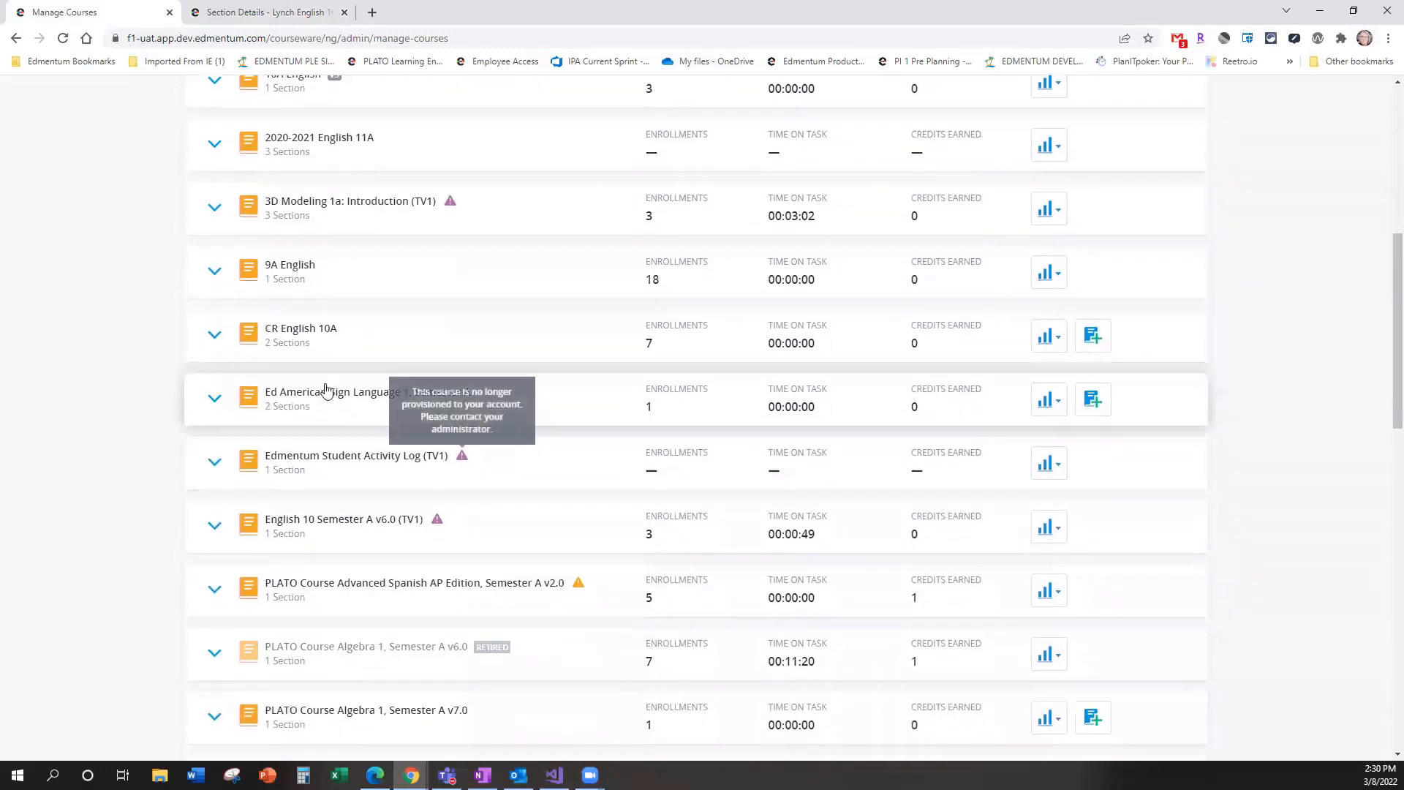
pyautogui.click(364, 351)
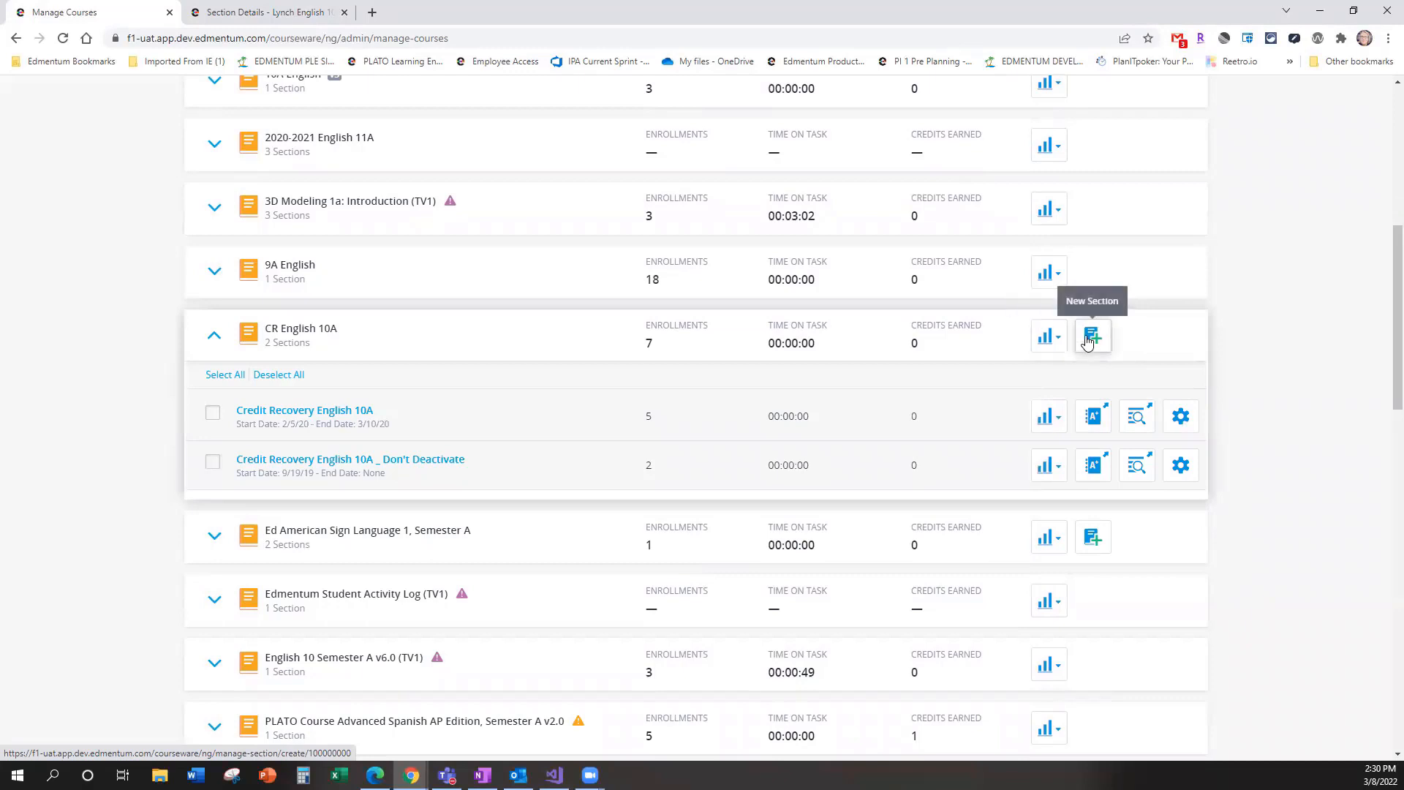
pyautogui.click(1100, 339)
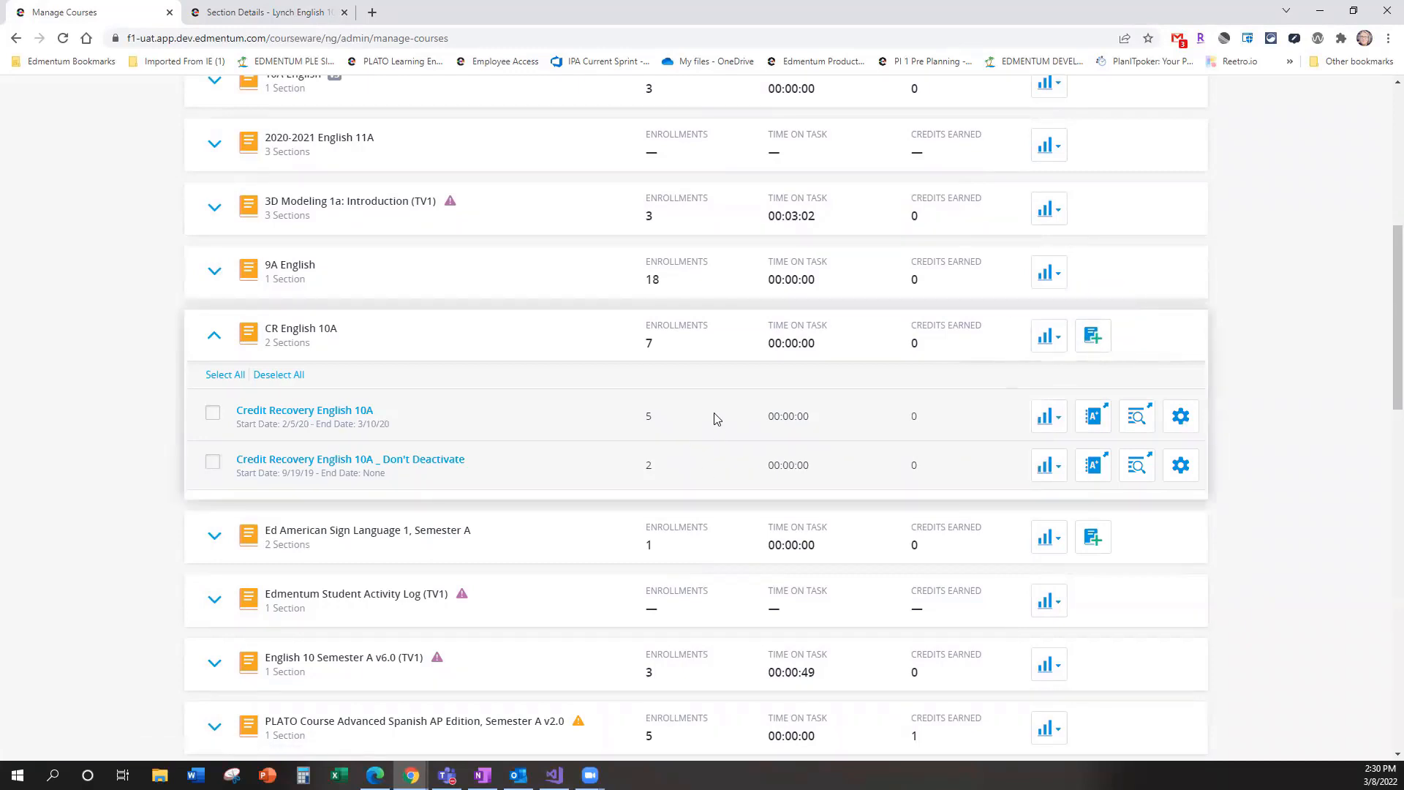
pyautogui.scroll(1, 1287, 314)
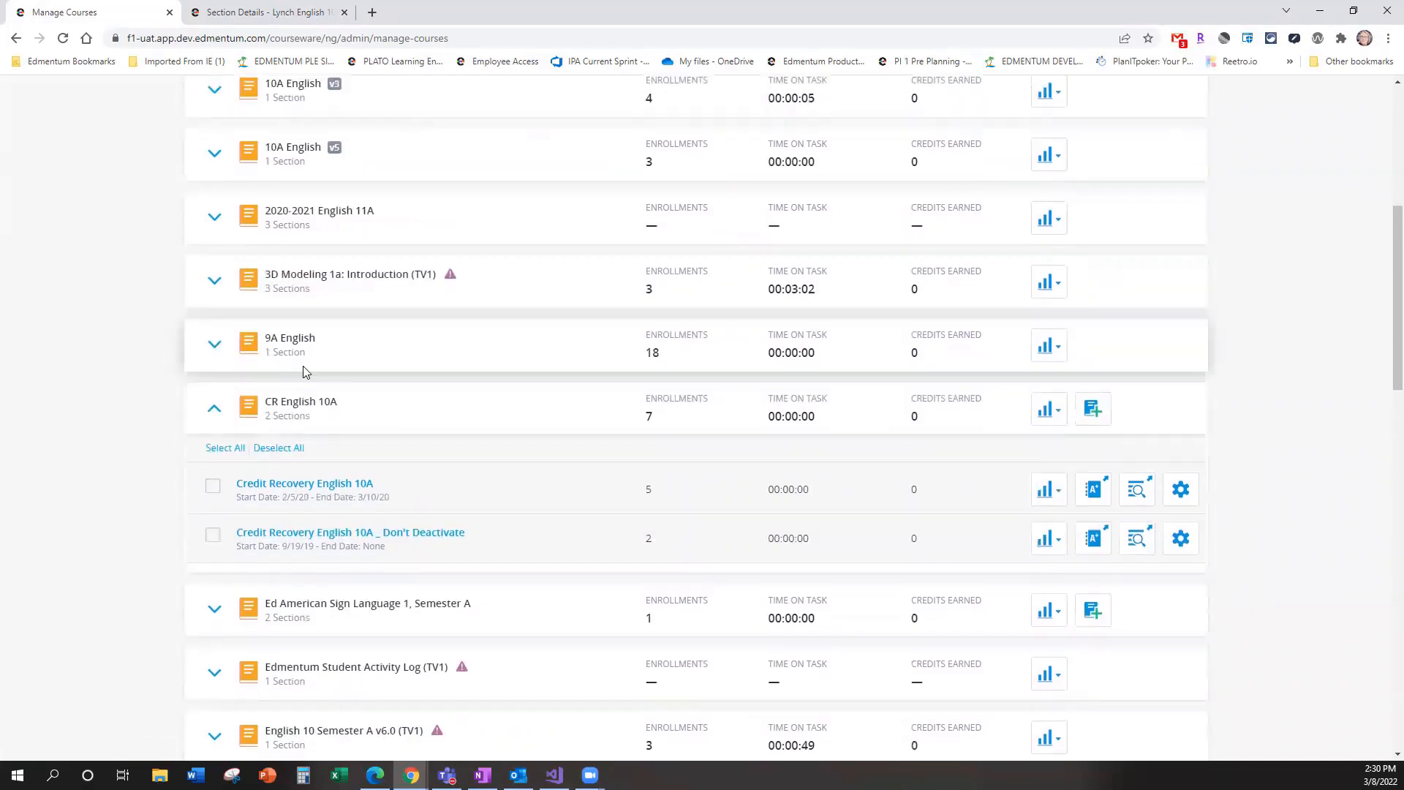
pyautogui.click(217, 405)
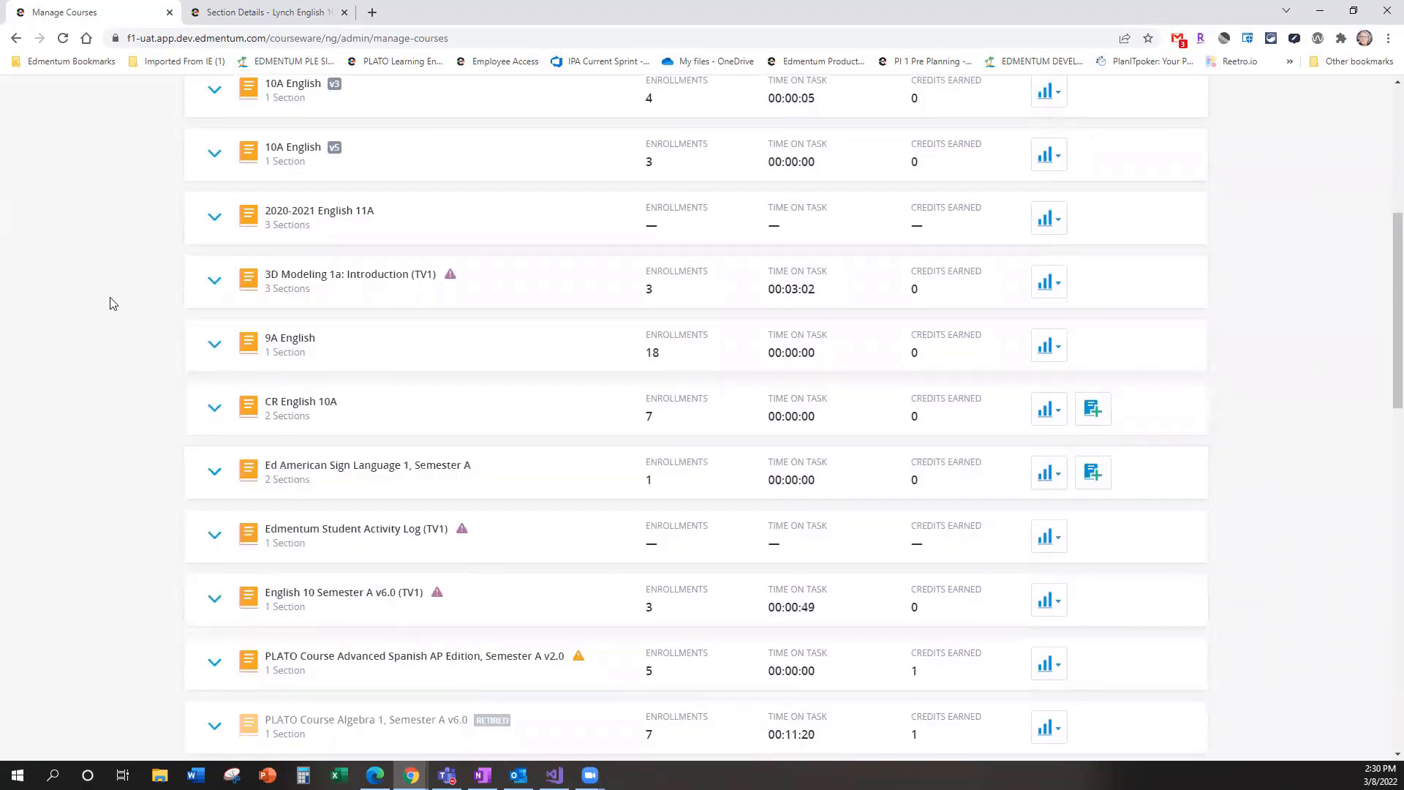
pyautogui.scroll(2, 95, 246)
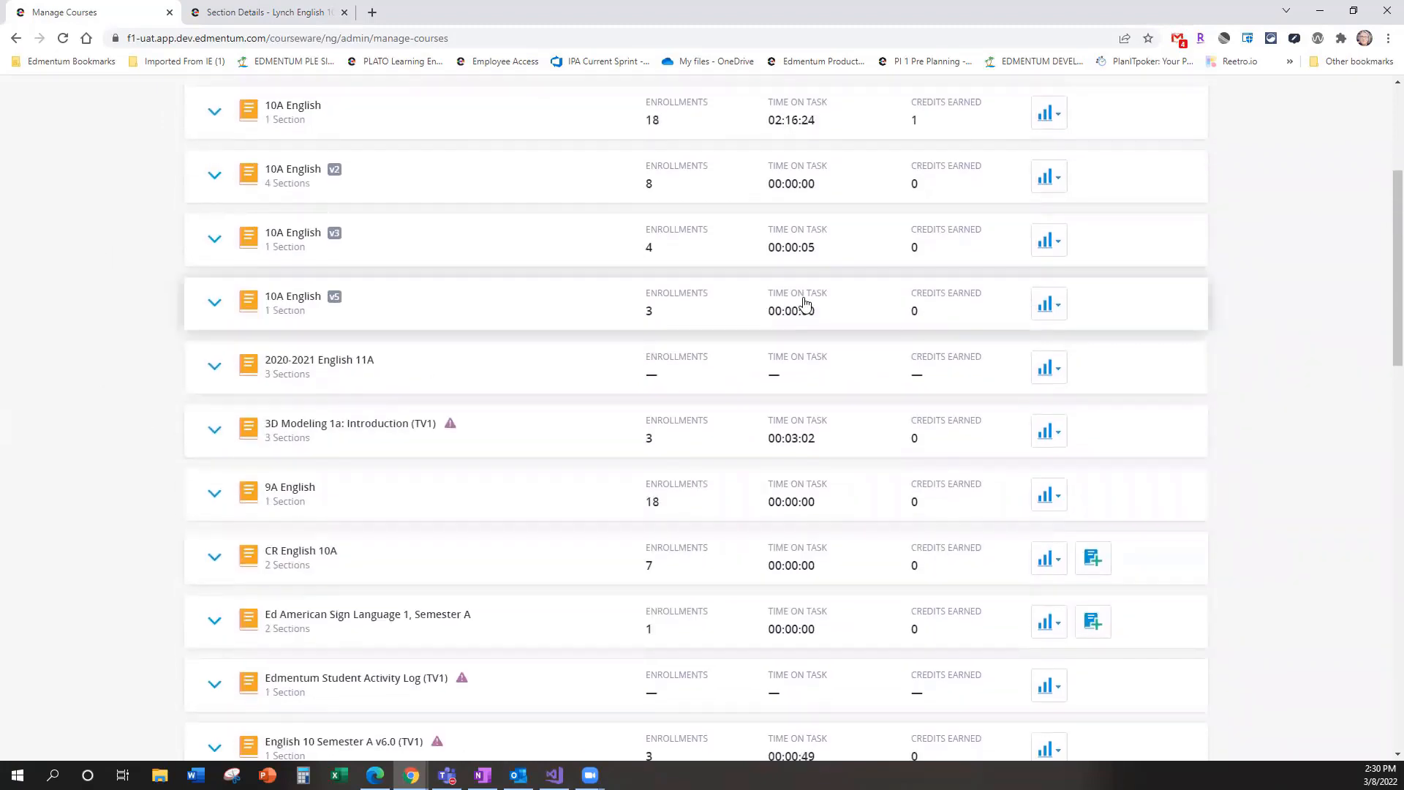
pyautogui.scroll(3, 805, 305)
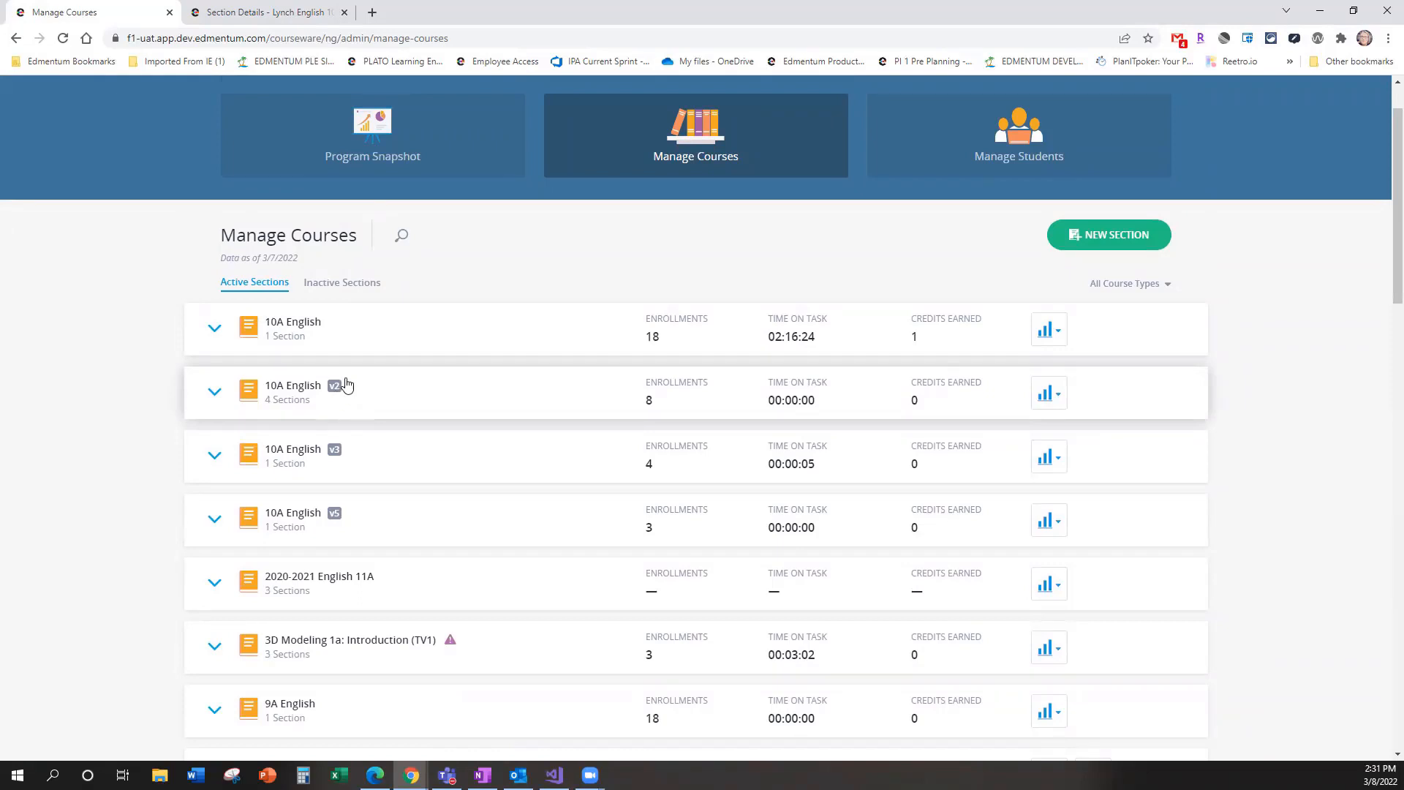
pyautogui.scroll(1, 358, 394)
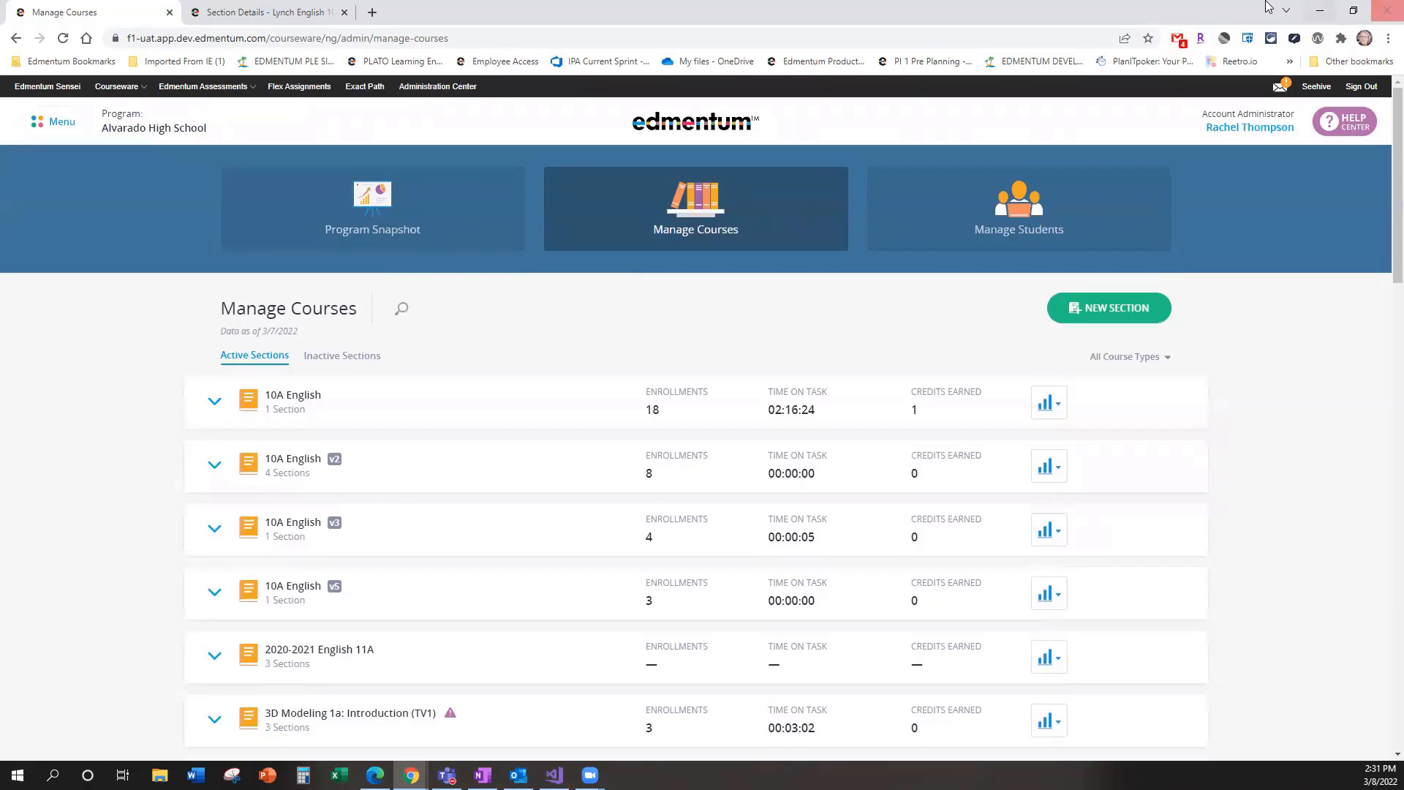
# Step: Review the available categories and weights update in the v5 (do not upgrade gradebook) section's gradebook, and close it without updating
pyautogui.click(1196, 8)
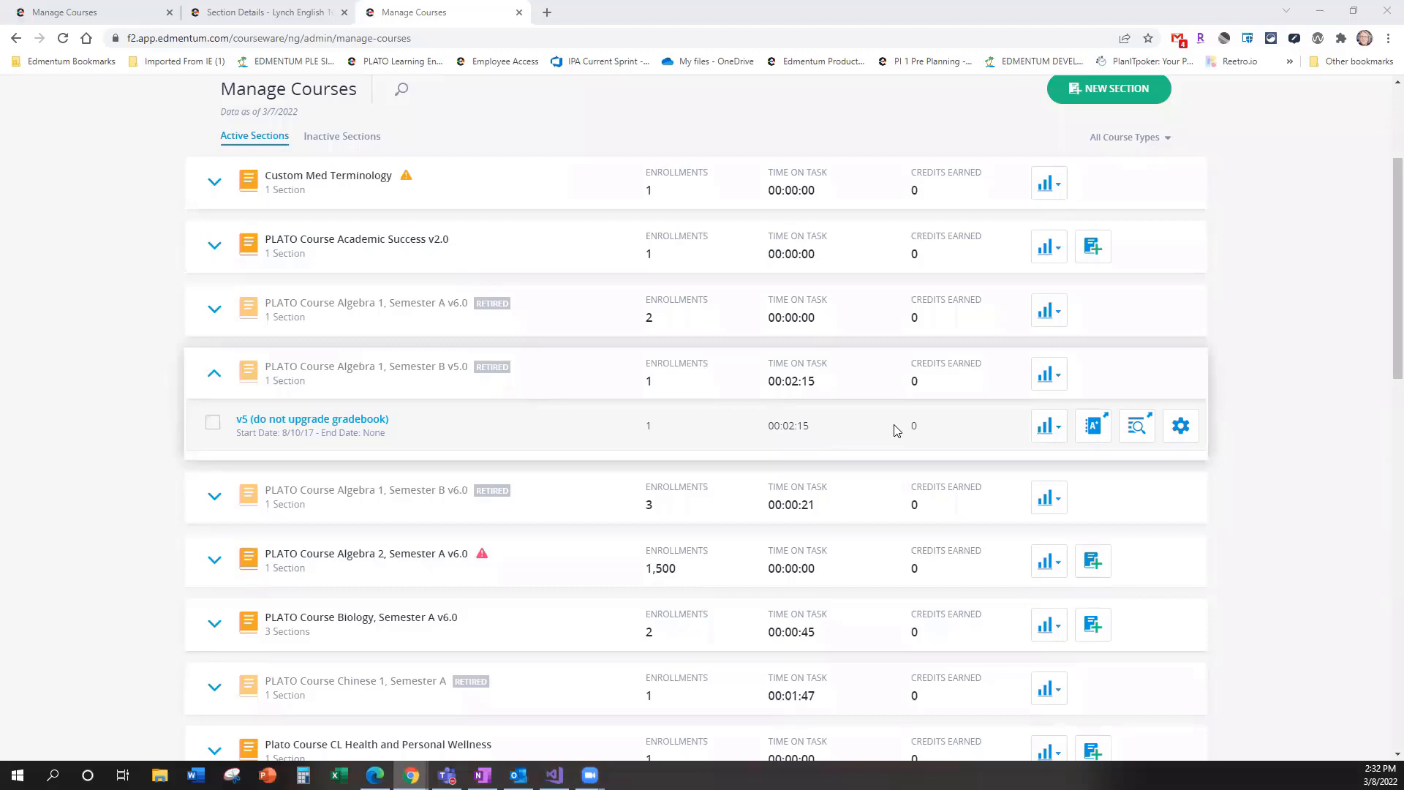
pyautogui.click(1093, 425)
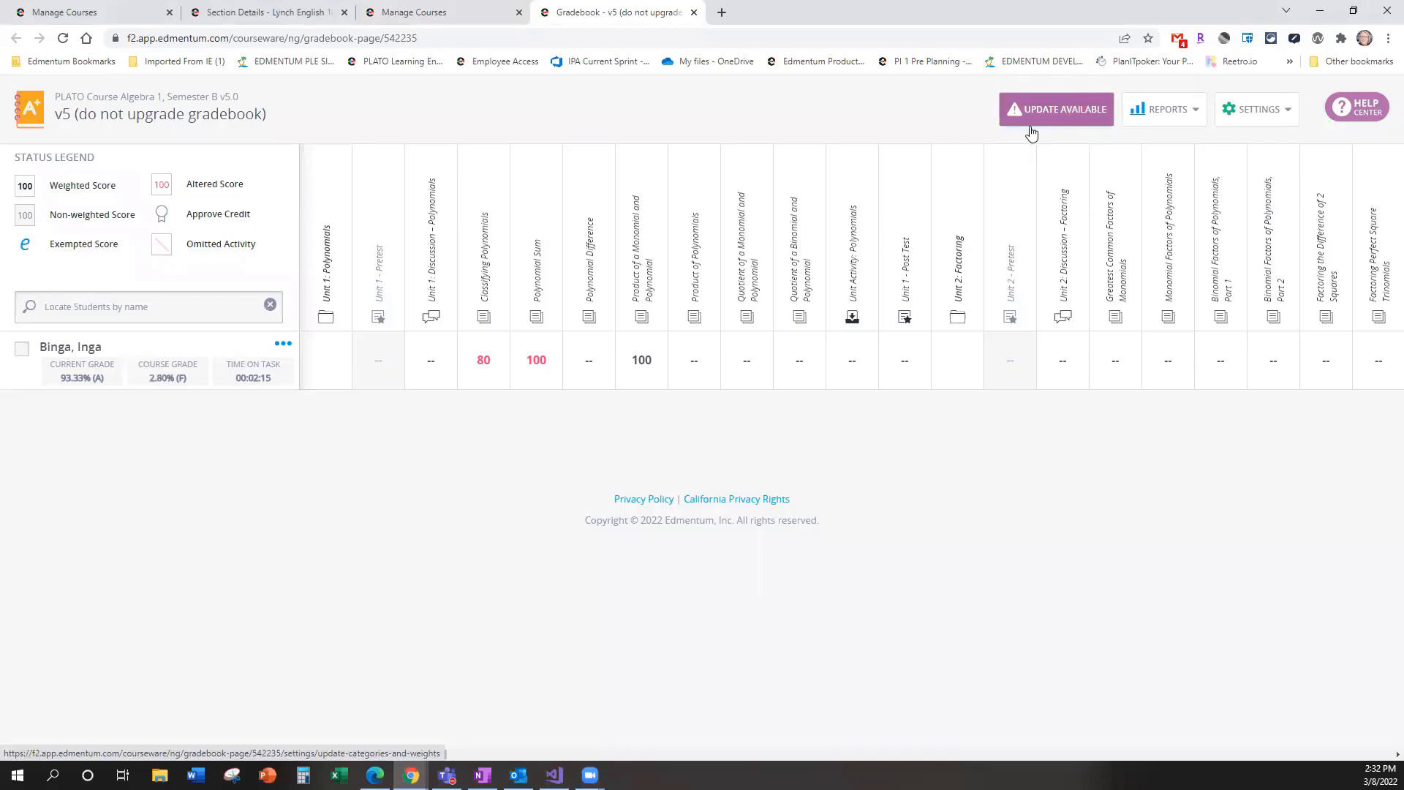
pyautogui.click(1089, 121)
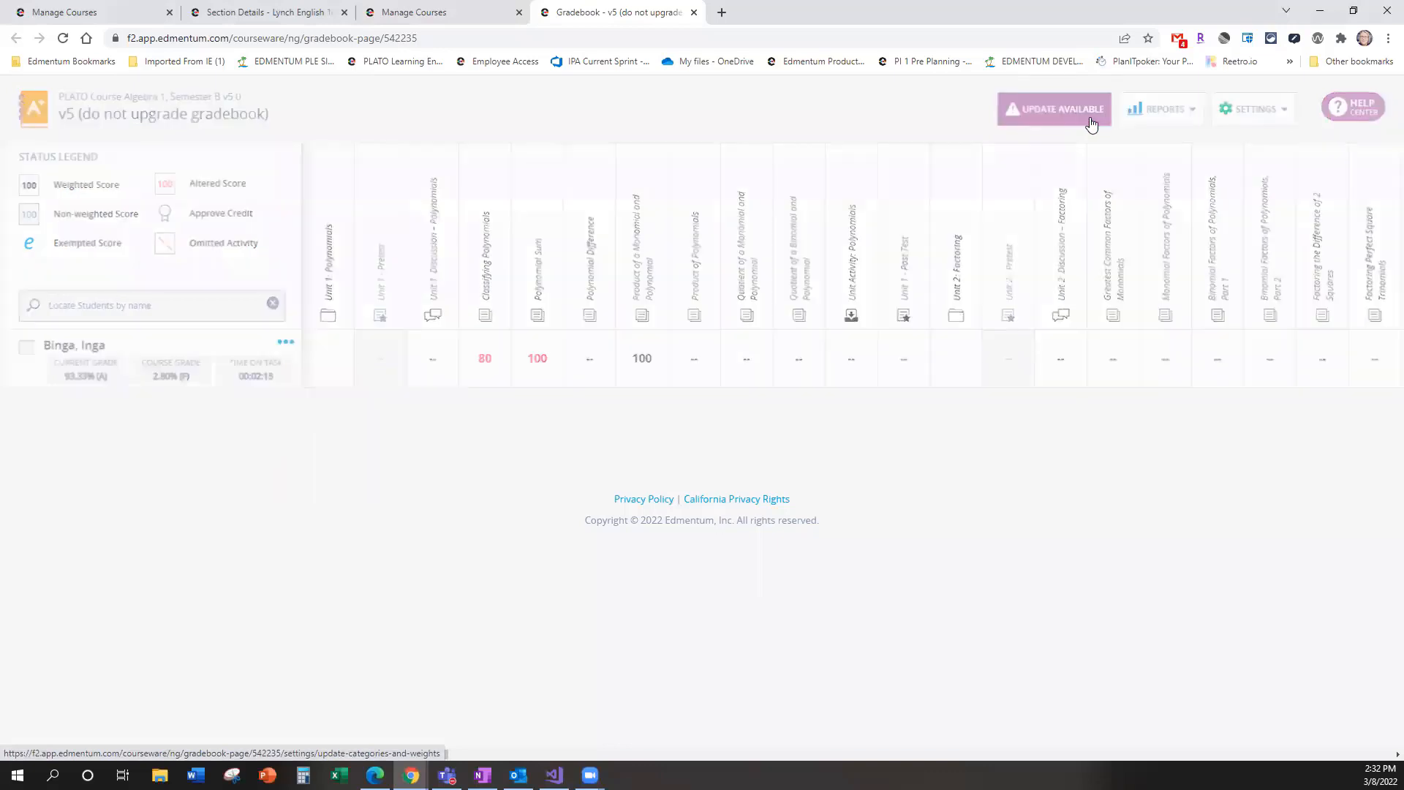
pyautogui.scroll(-7, 511, 583)
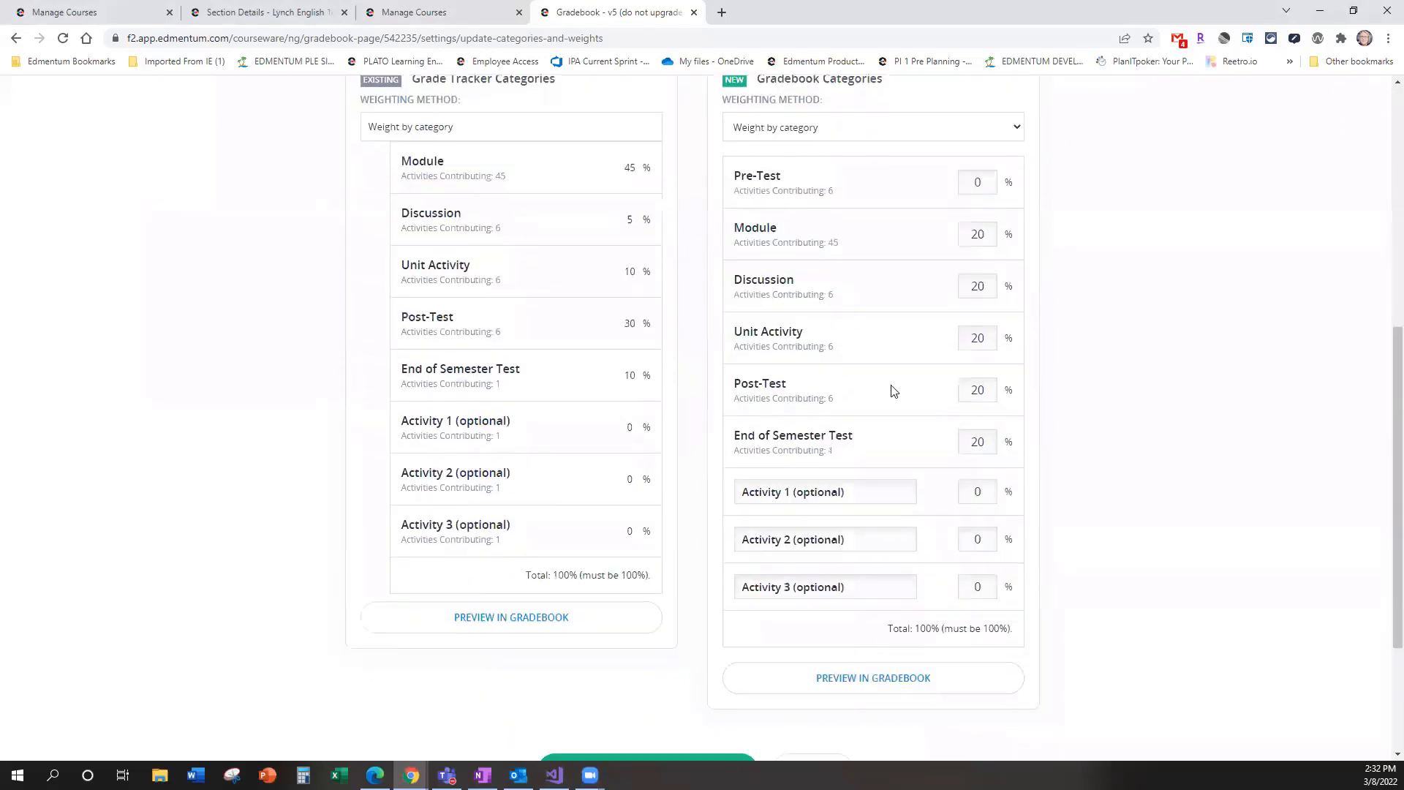
pyautogui.scroll(5, 783, 313)
pyautogui.scroll(3, 1230, 180)
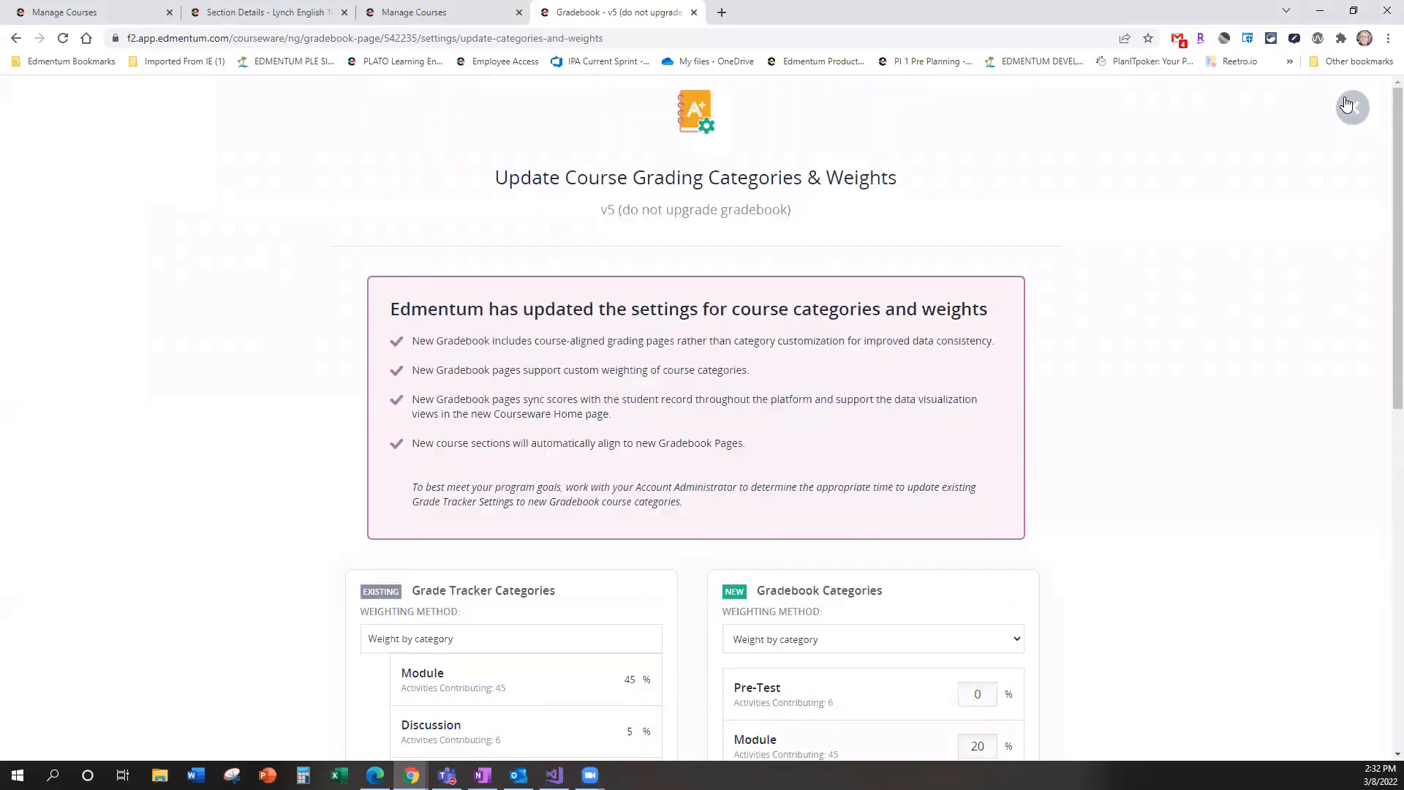
pyautogui.click(1353, 107)
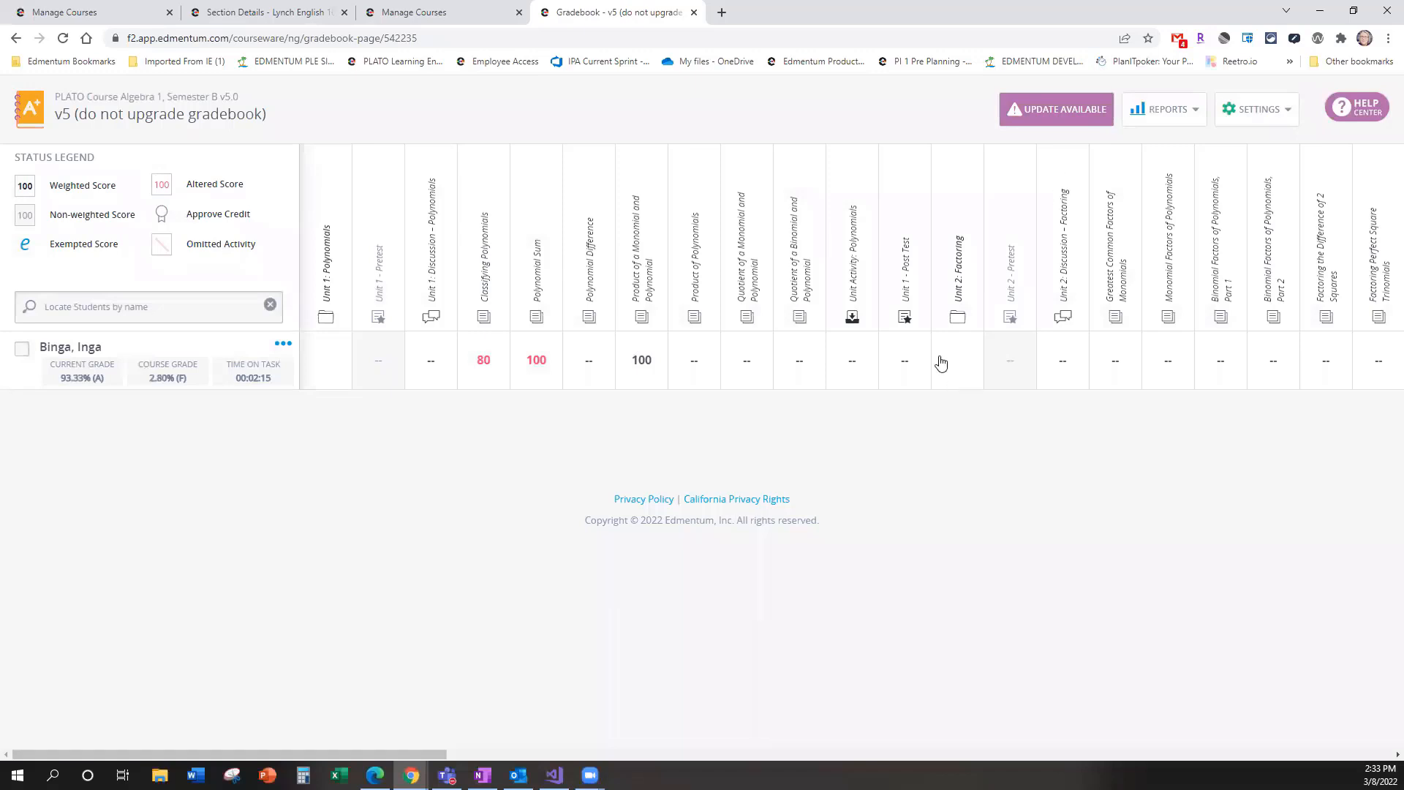
pyautogui.click(419, 9)
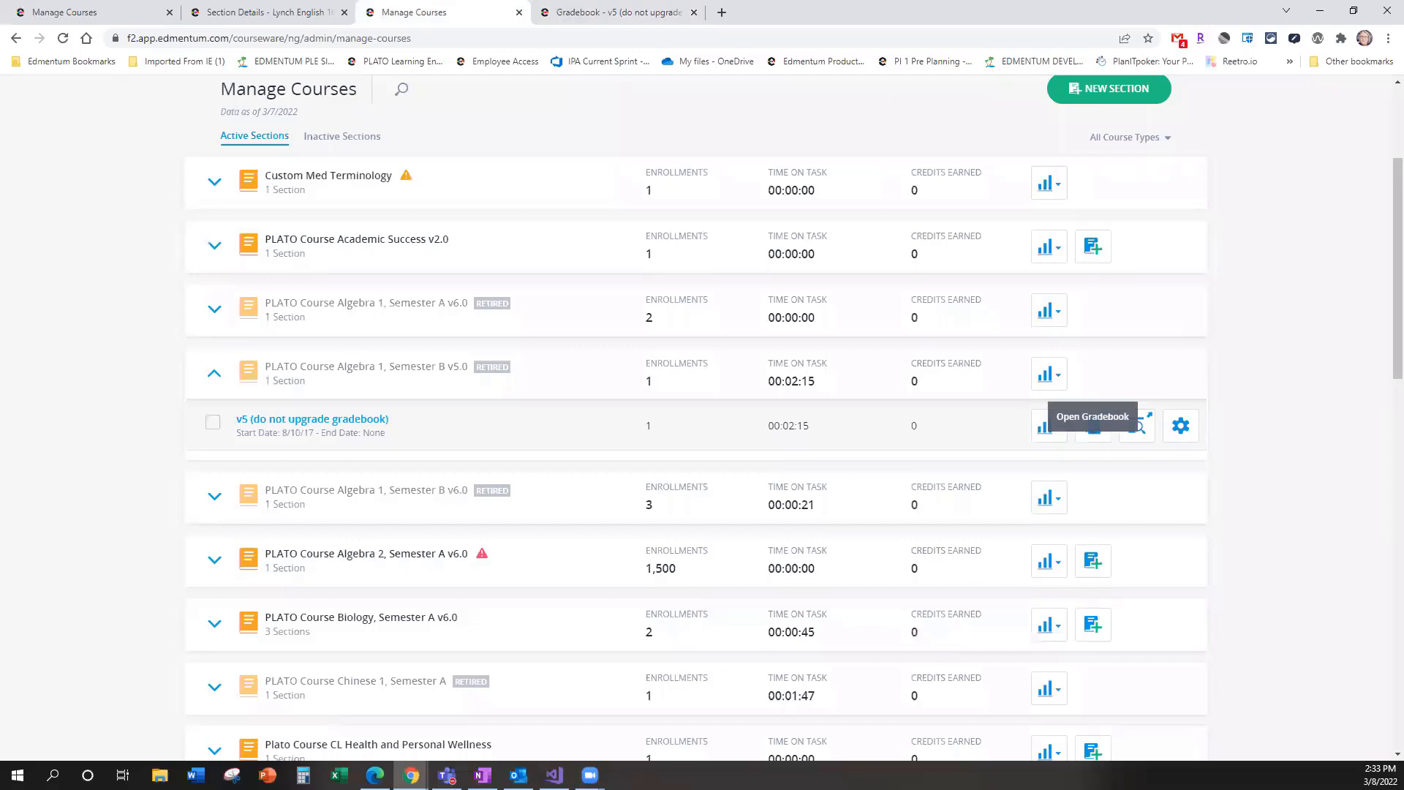
# Step: View the educator permissions of the first instructor listed in Manage Users, and cancel without changing them
pyautogui.click(1188, 28)
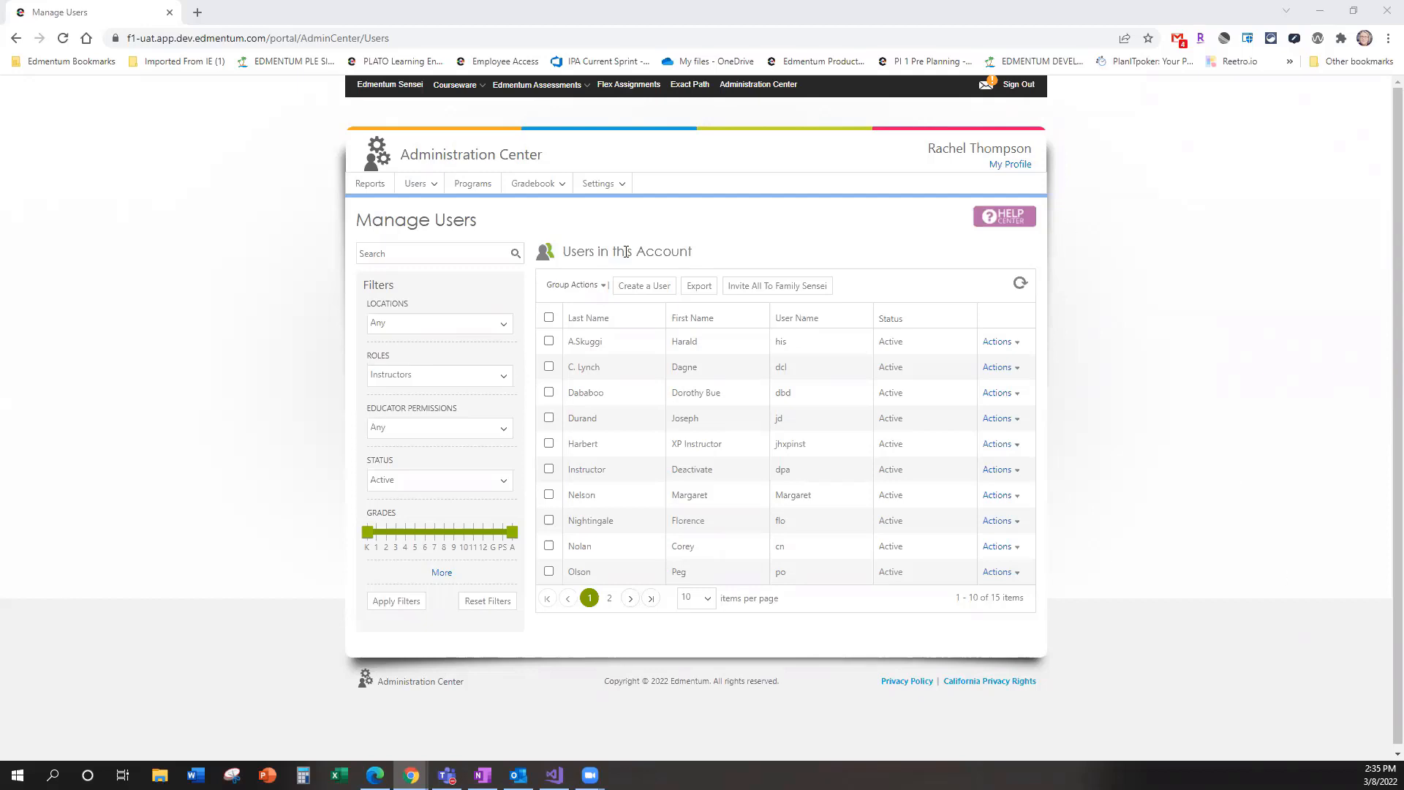
pyautogui.click(1000, 343)
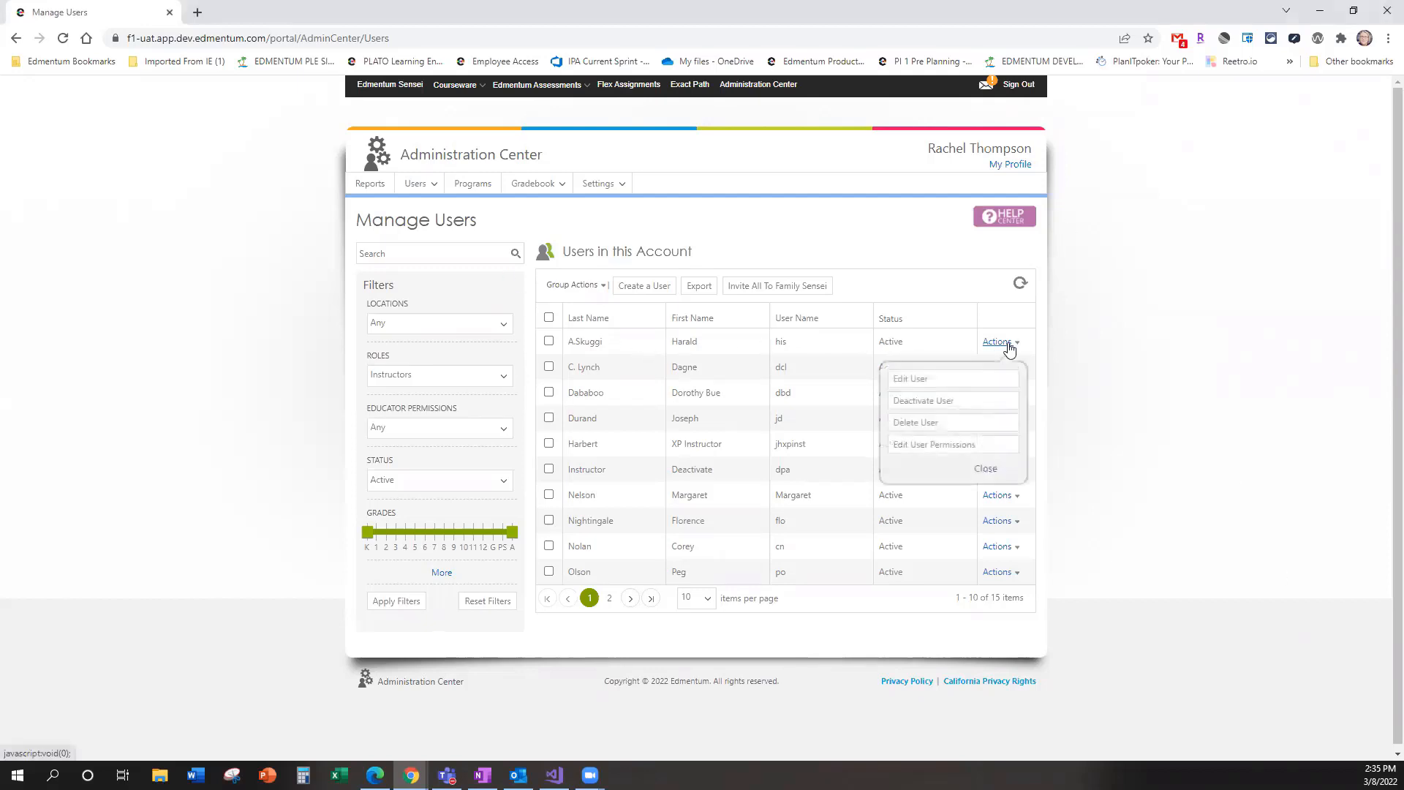
pyautogui.click(967, 448)
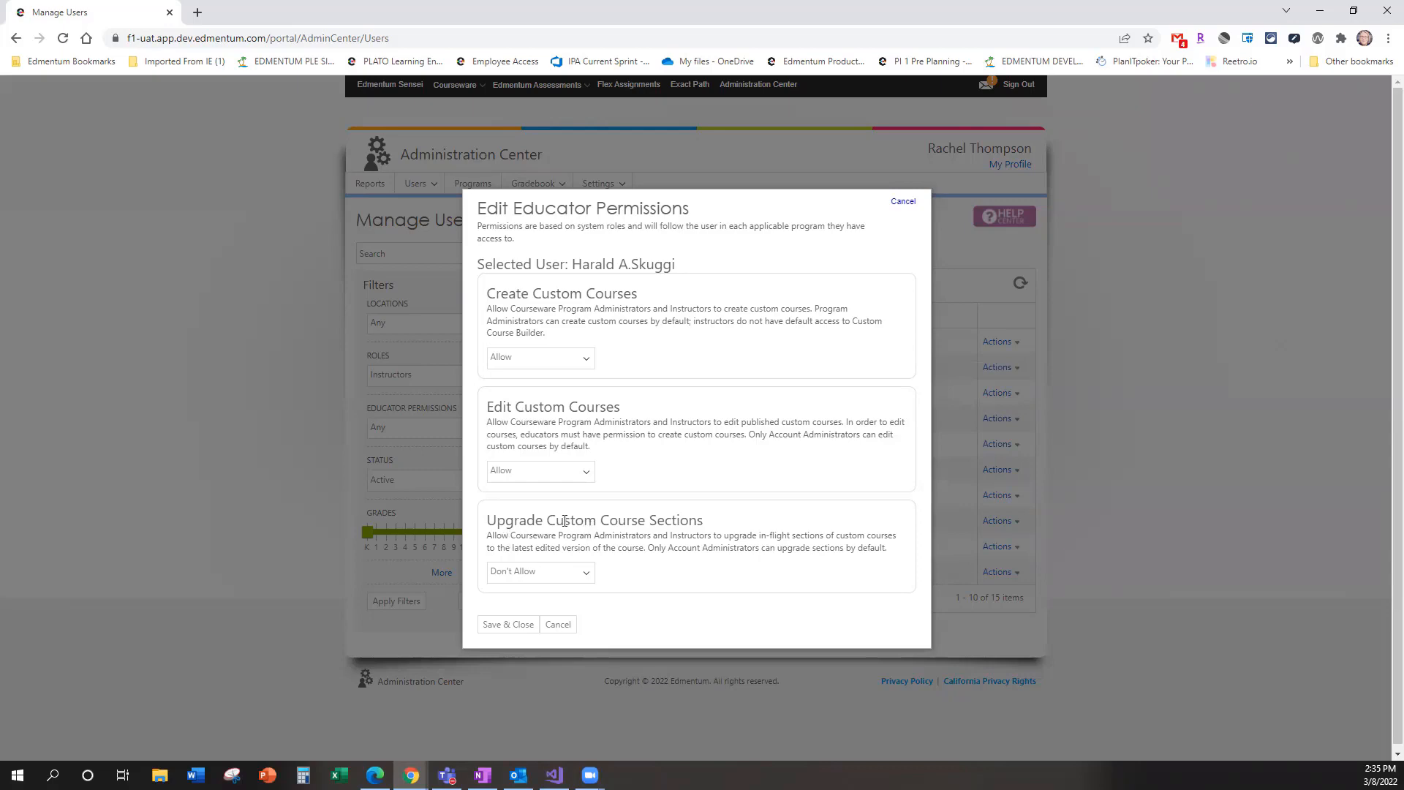
pyautogui.click(563, 630)
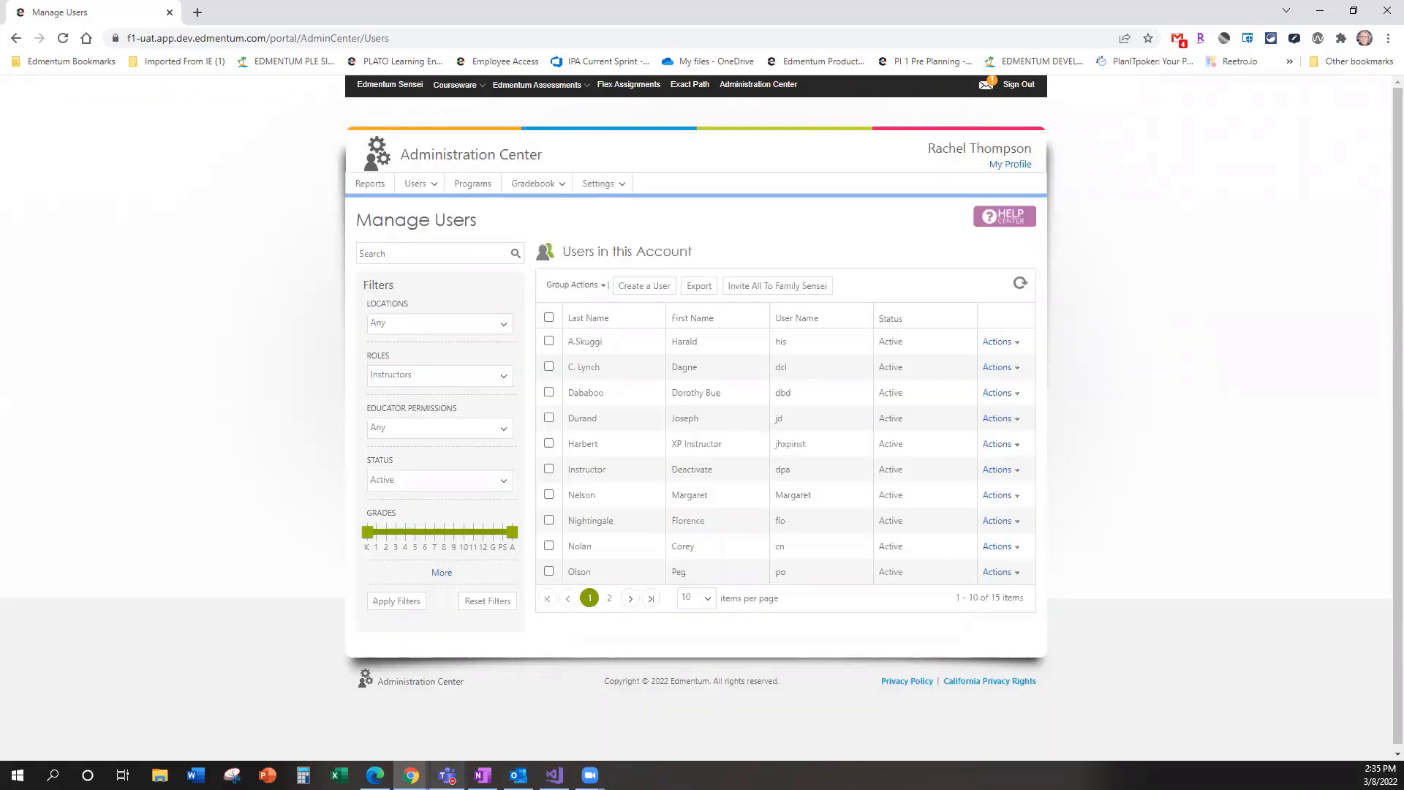
# Step: Switch to Microsoft Edge and open the Edmentum login page, keeping the browser window maximized
pyautogui.click(375, 775)
pyautogui.click(701, 401)
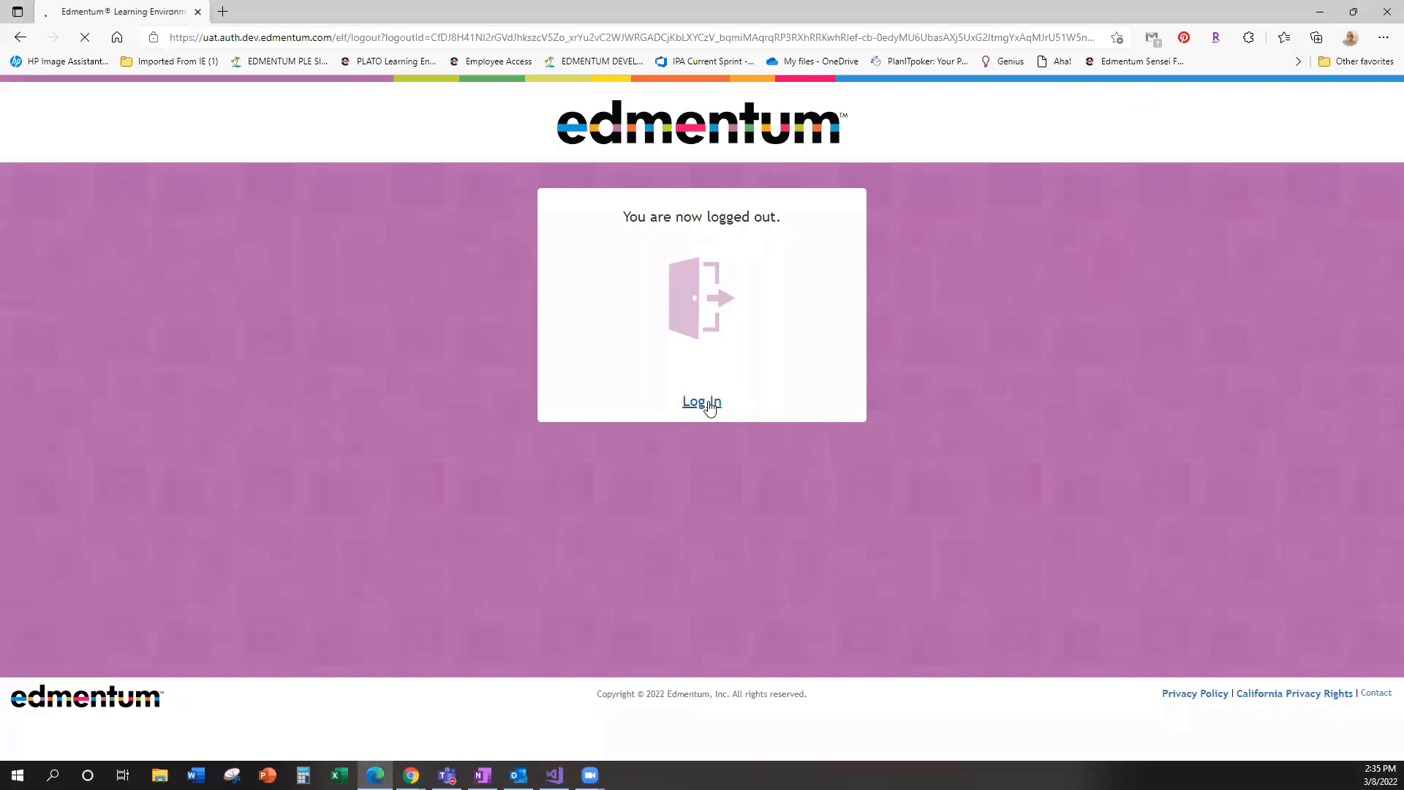
pyautogui.doubleClick(747, 13)
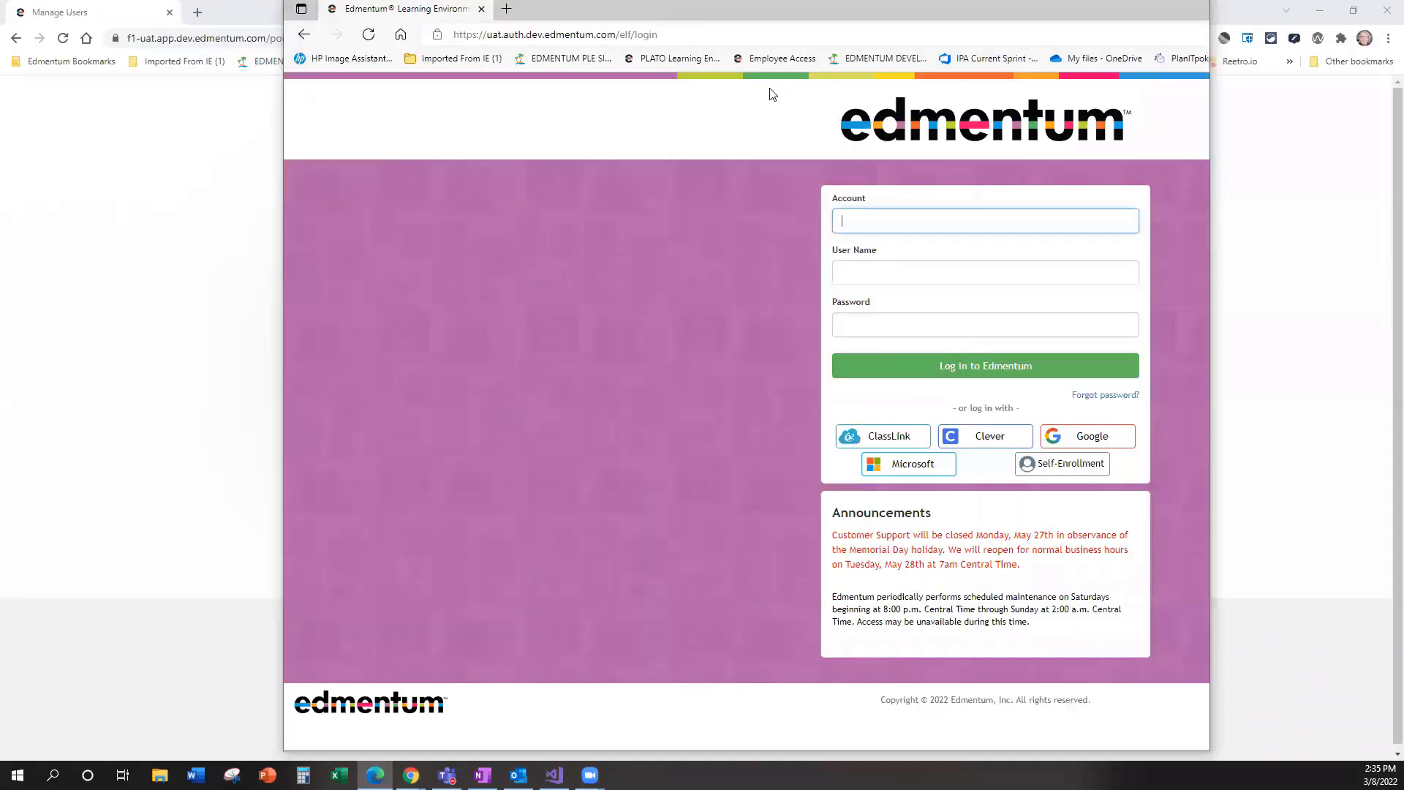
pyautogui.moveTo(769, 89); pyautogui.dragTo(739, 1)
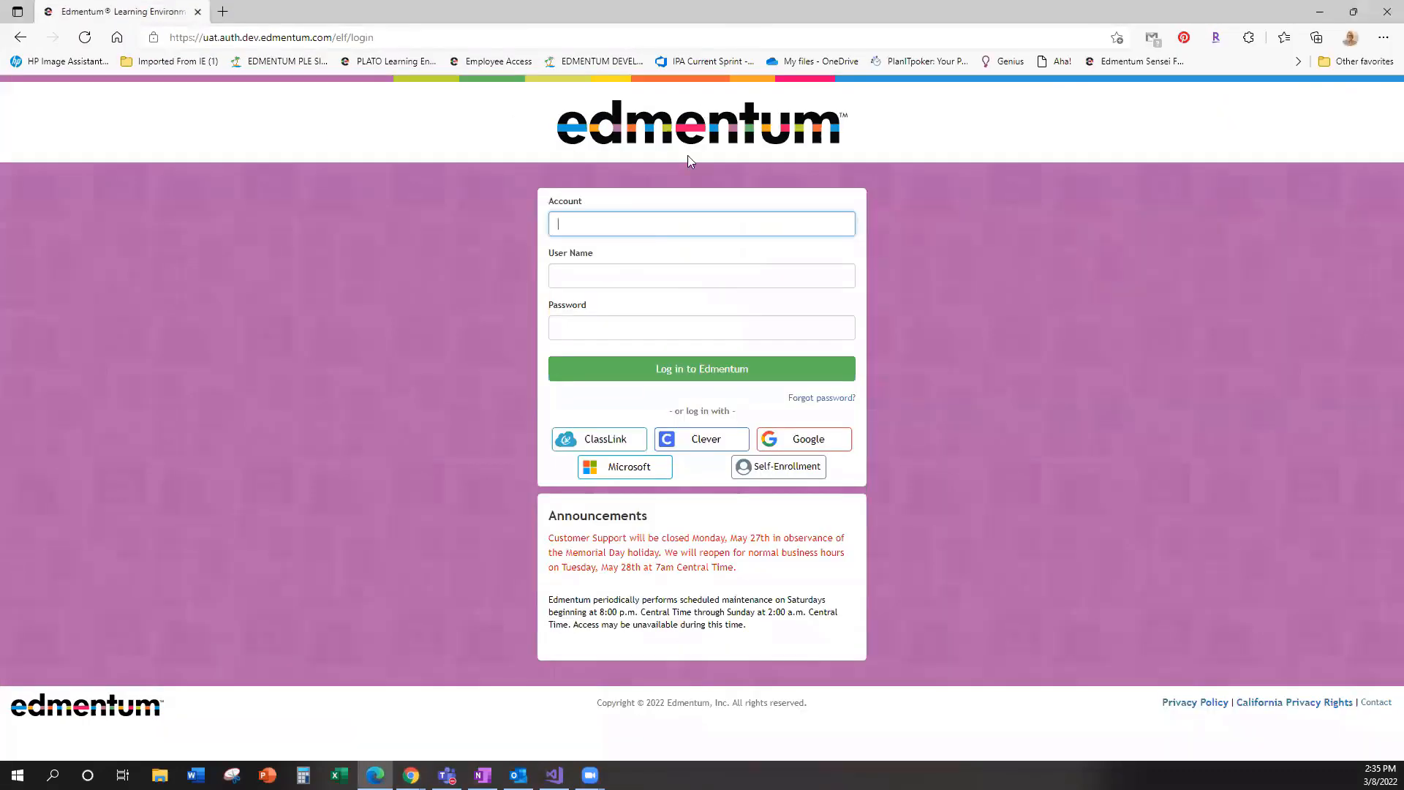
# Step: Log in as the first listed instructor by entering the account name, user name and account password
pyautogui.write('thomps')
pyautogui.press('Tab')
pyautogui.write('his')
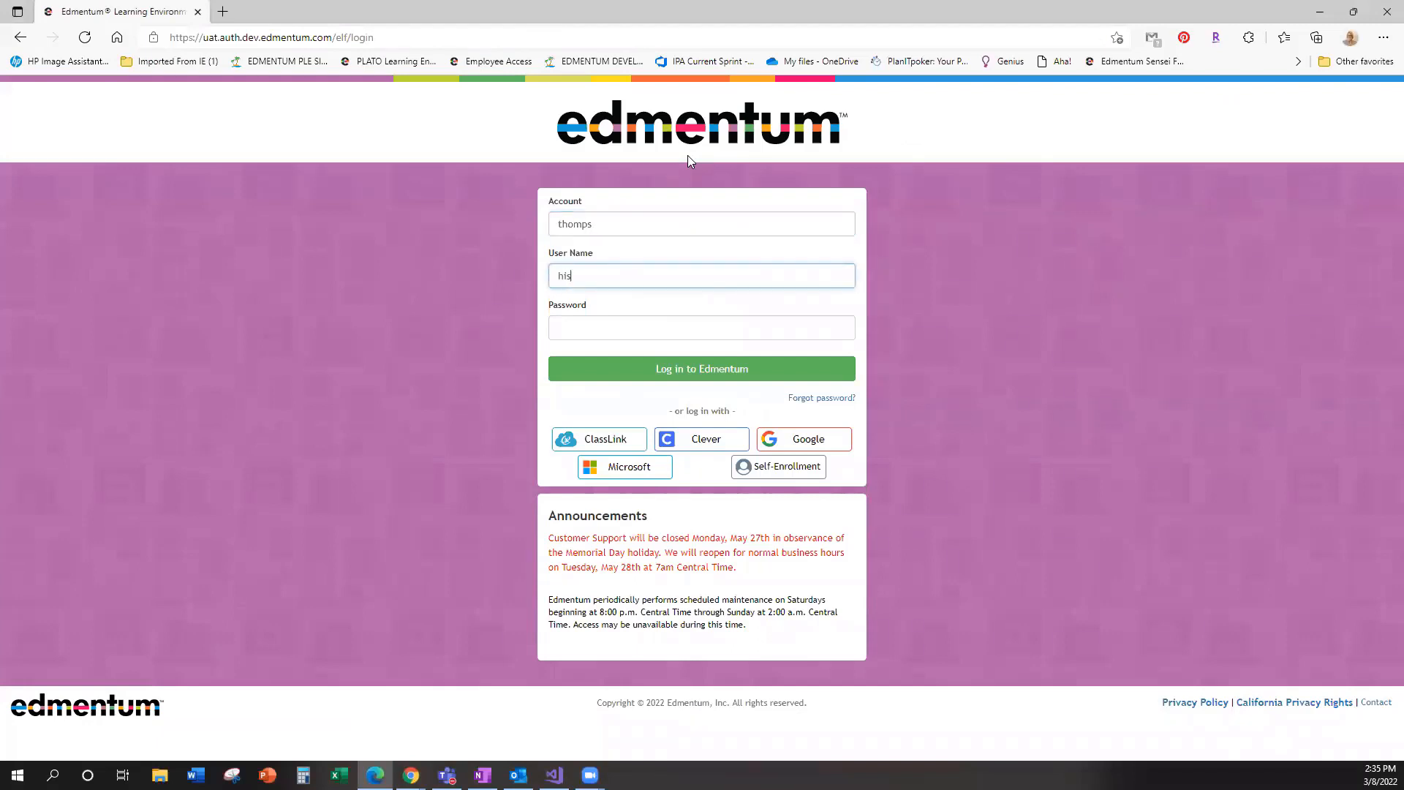
pyautogui.press('Tab')
pyautogui.write('***')
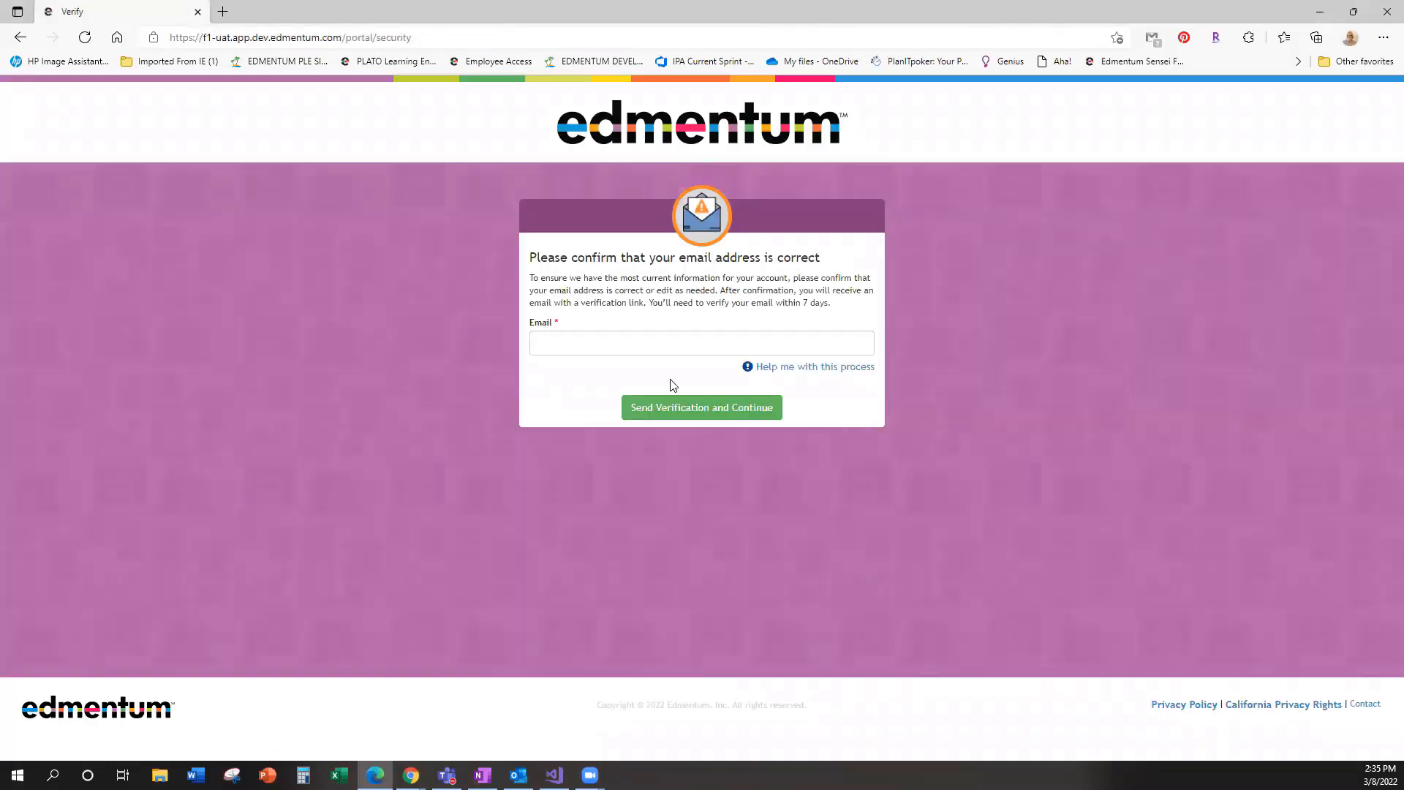
# Step: Fill in the instructor's email address, send the verification, and dismiss the confirmation to reach the Sensei Alerts page
pyautogui.click(639, 338)
pyautogui.click(633, 398)
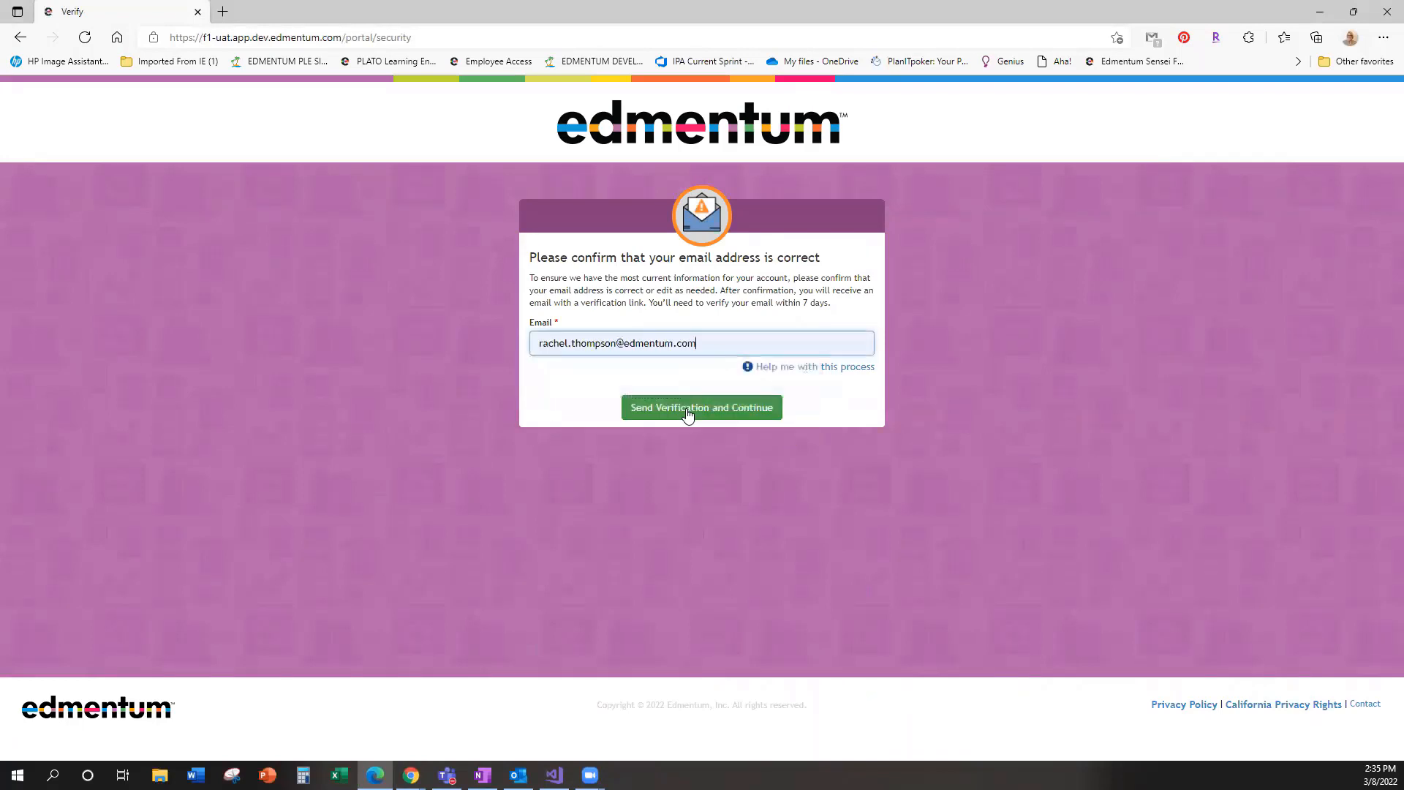
pyautogui.click(686, 410)
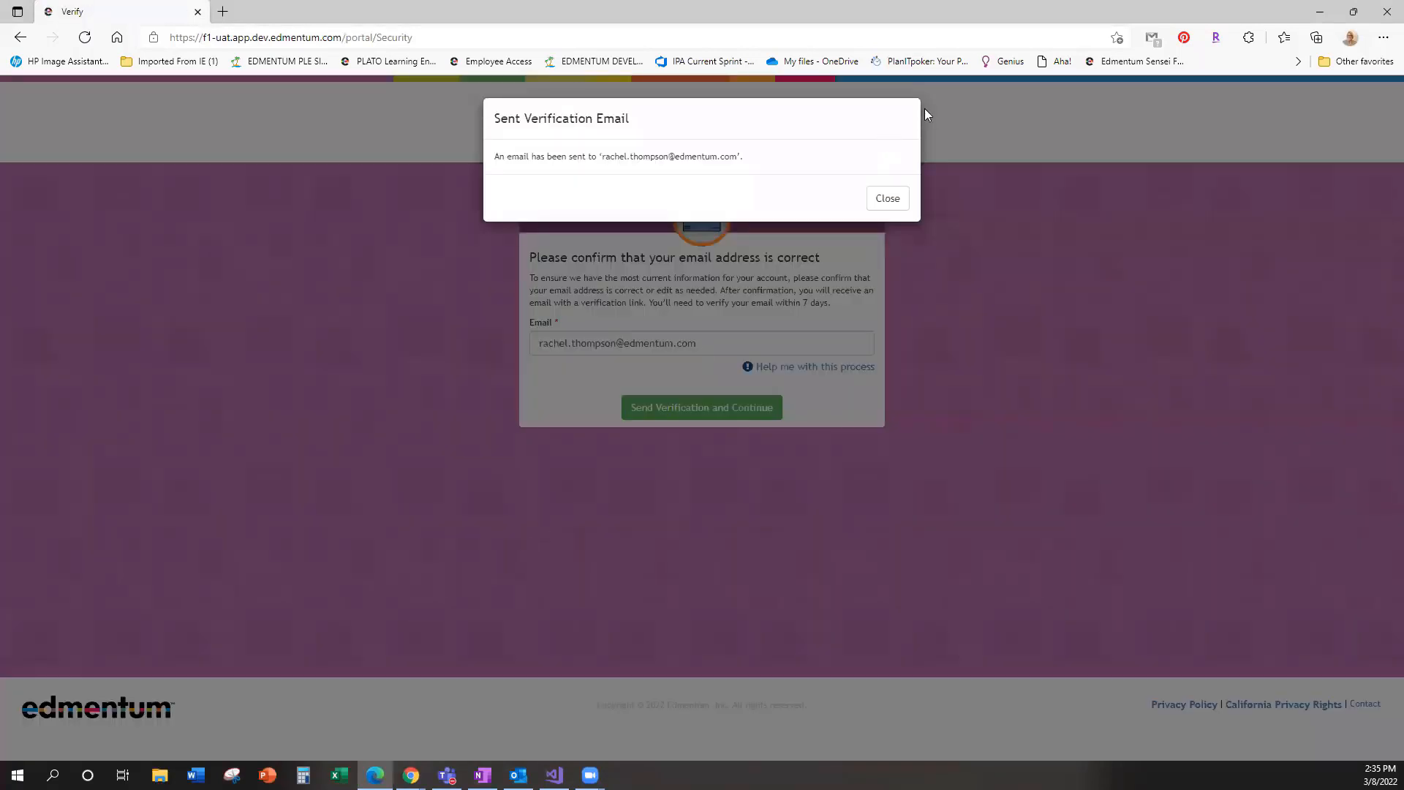
pyautogui.click(887, 197)
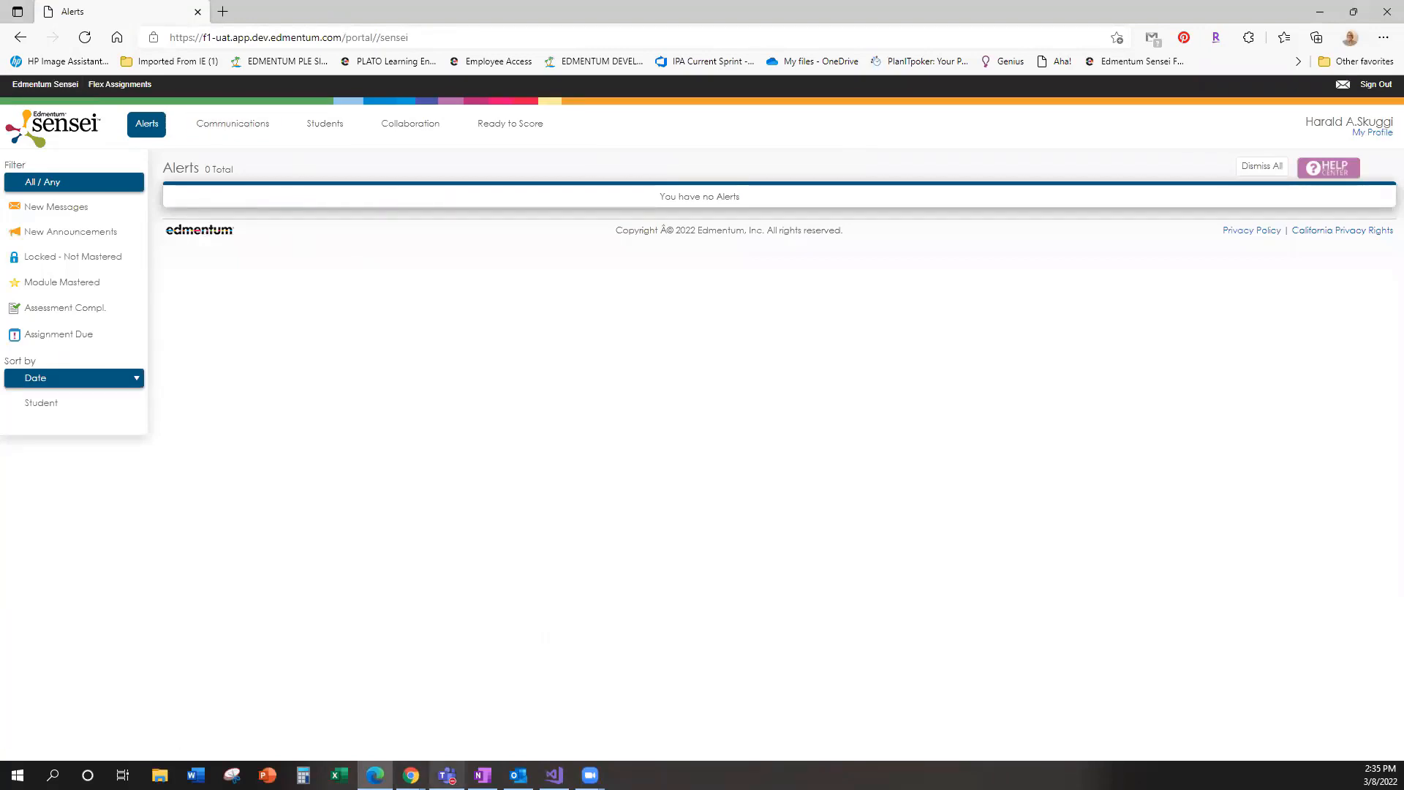
# Step: Switch to Chrome and edit the first listed instructor, setting Alvarado High School access to Instructor, and save the user
pyautogui.click(411, 775)
pyautogui.click(541, 718)
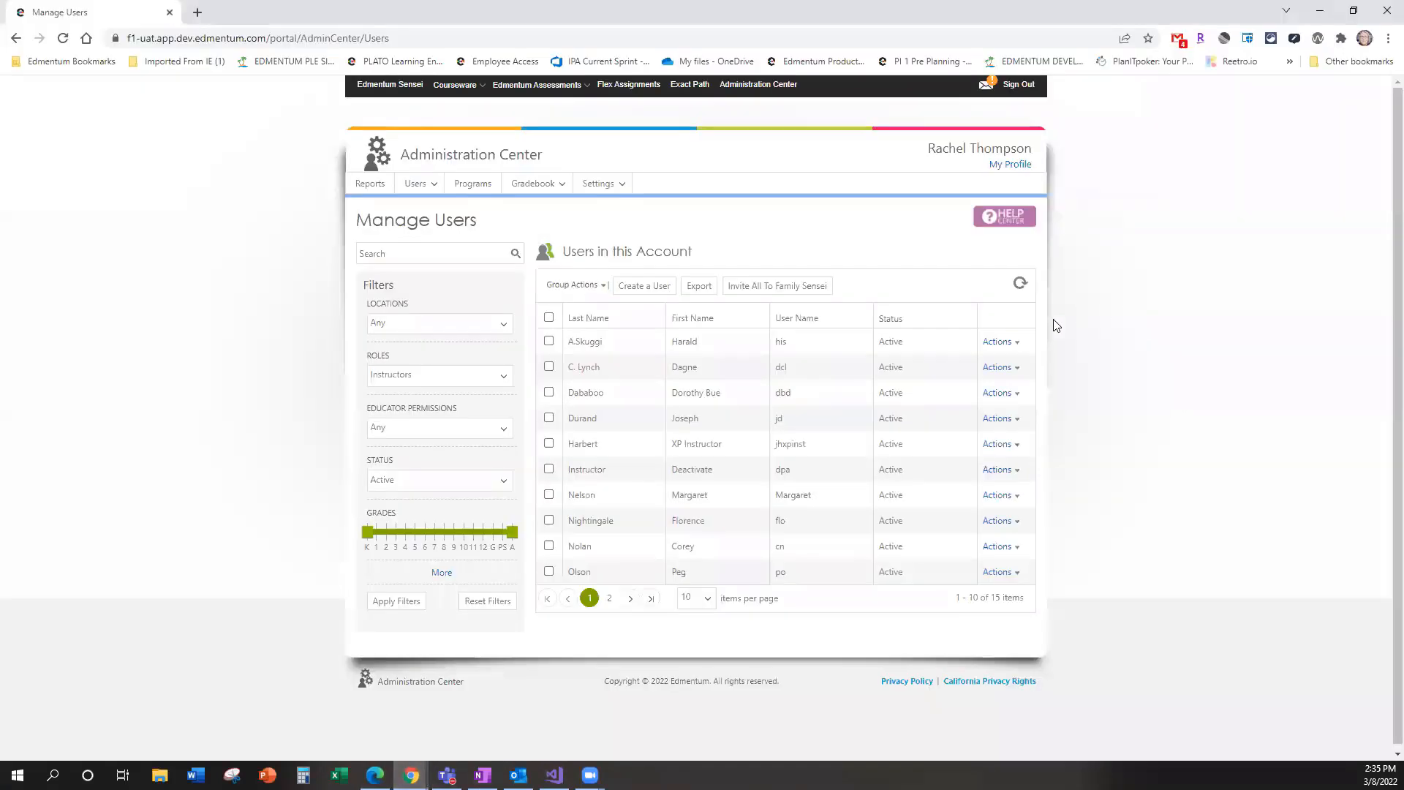
pyautogui.click(1001, 344)
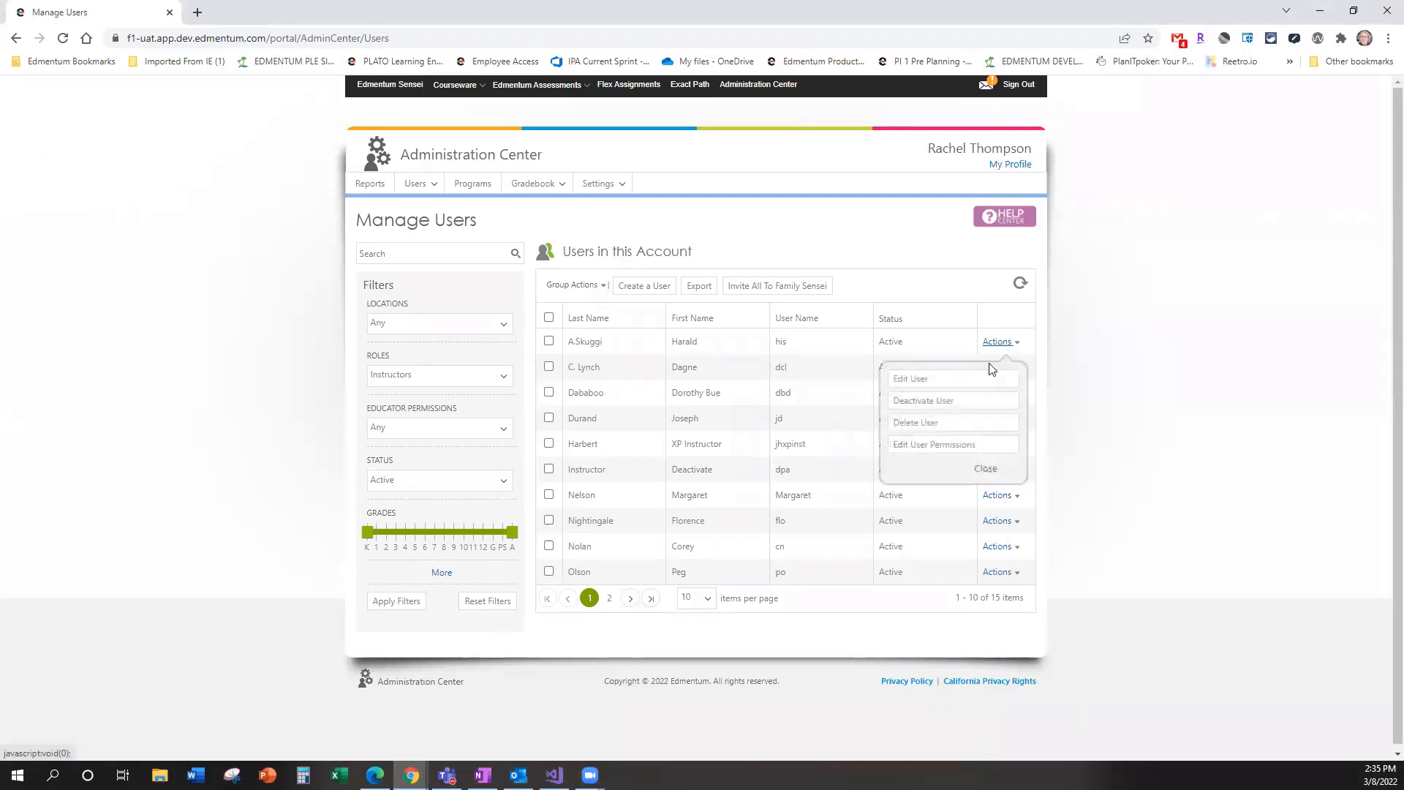
pyautogui.click(989, 385)
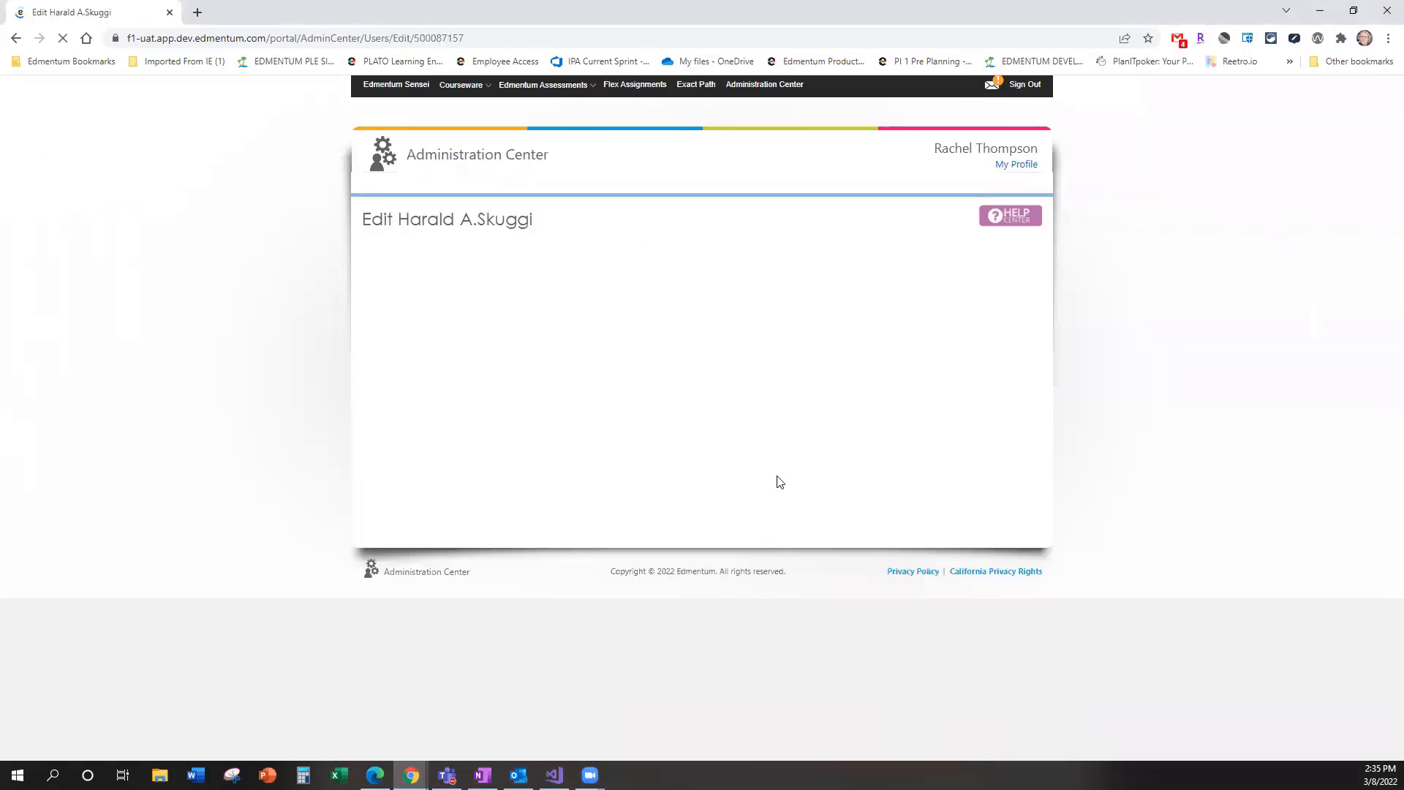
pyautogui.click(793, 622)
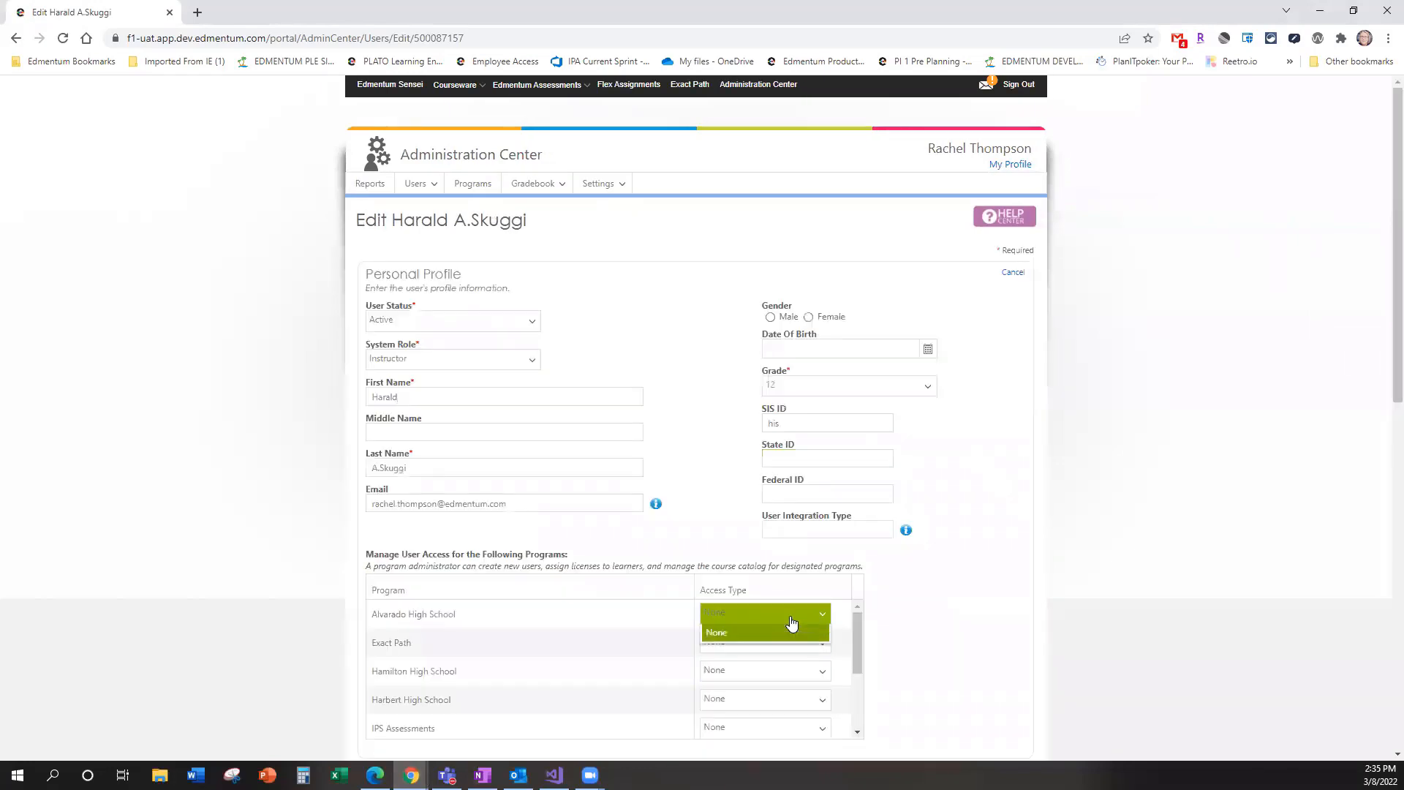
pyautogui.click(717, 637)
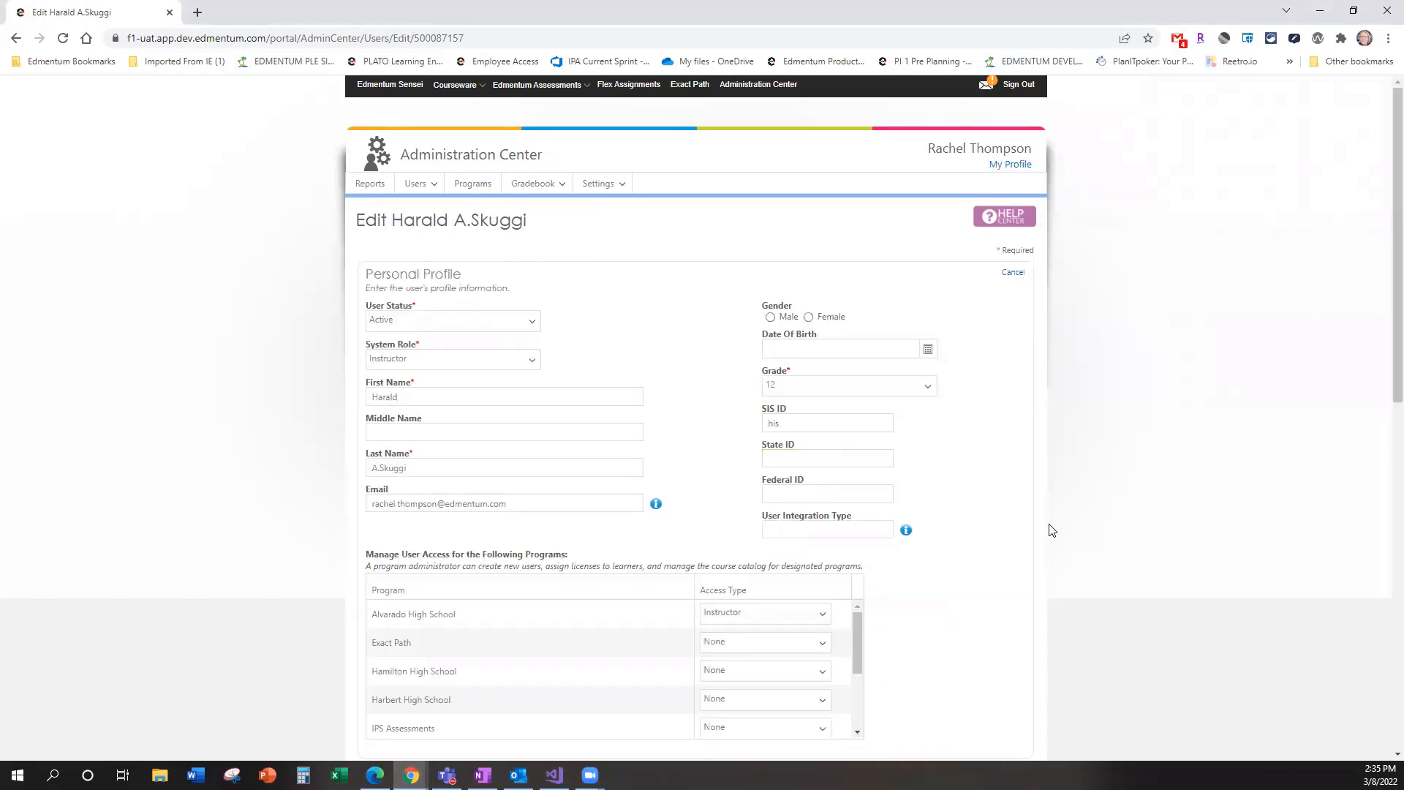
pyautogui.scroll(-6, 554, 455)
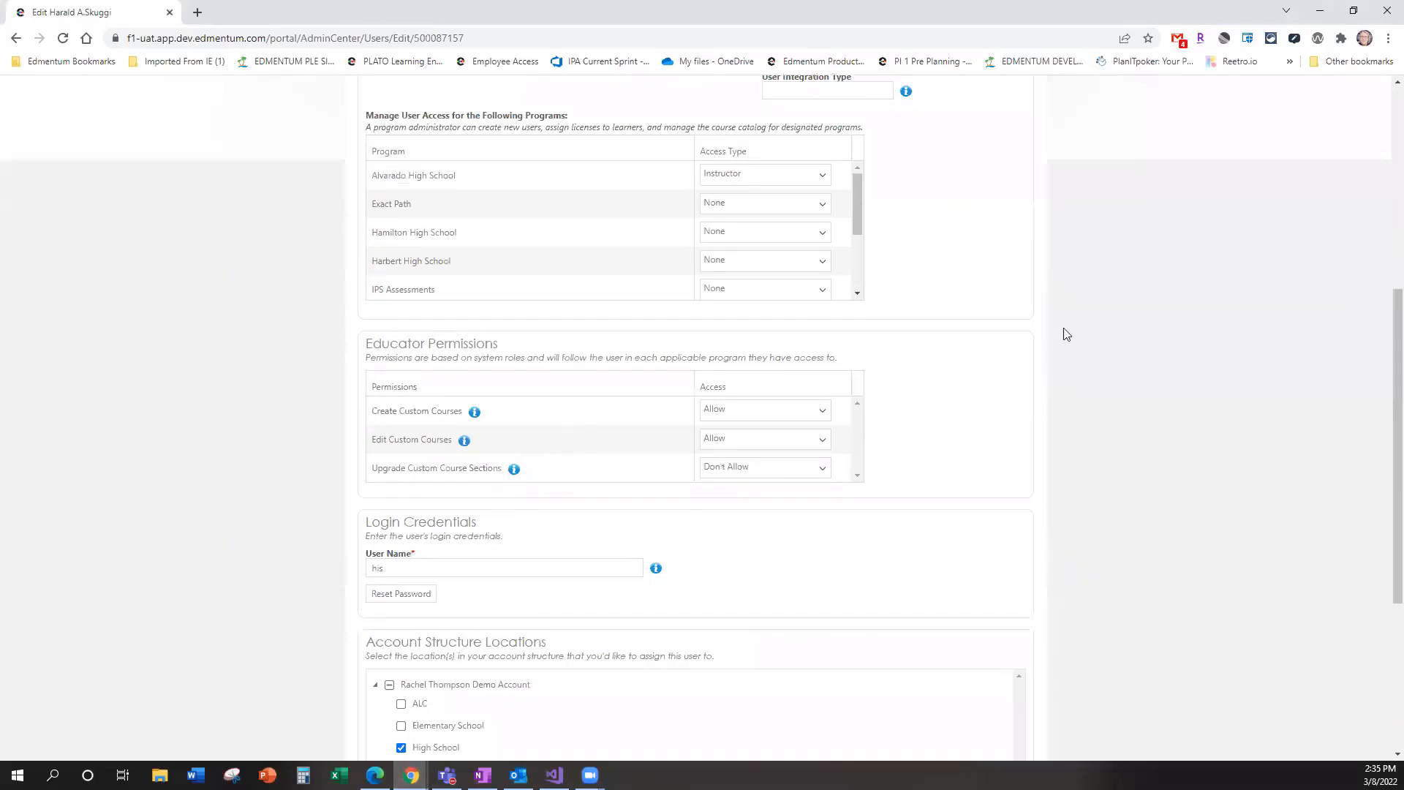
pyautogui.scroll(-4, 576, 686)
pyautogui.click(403, 602)
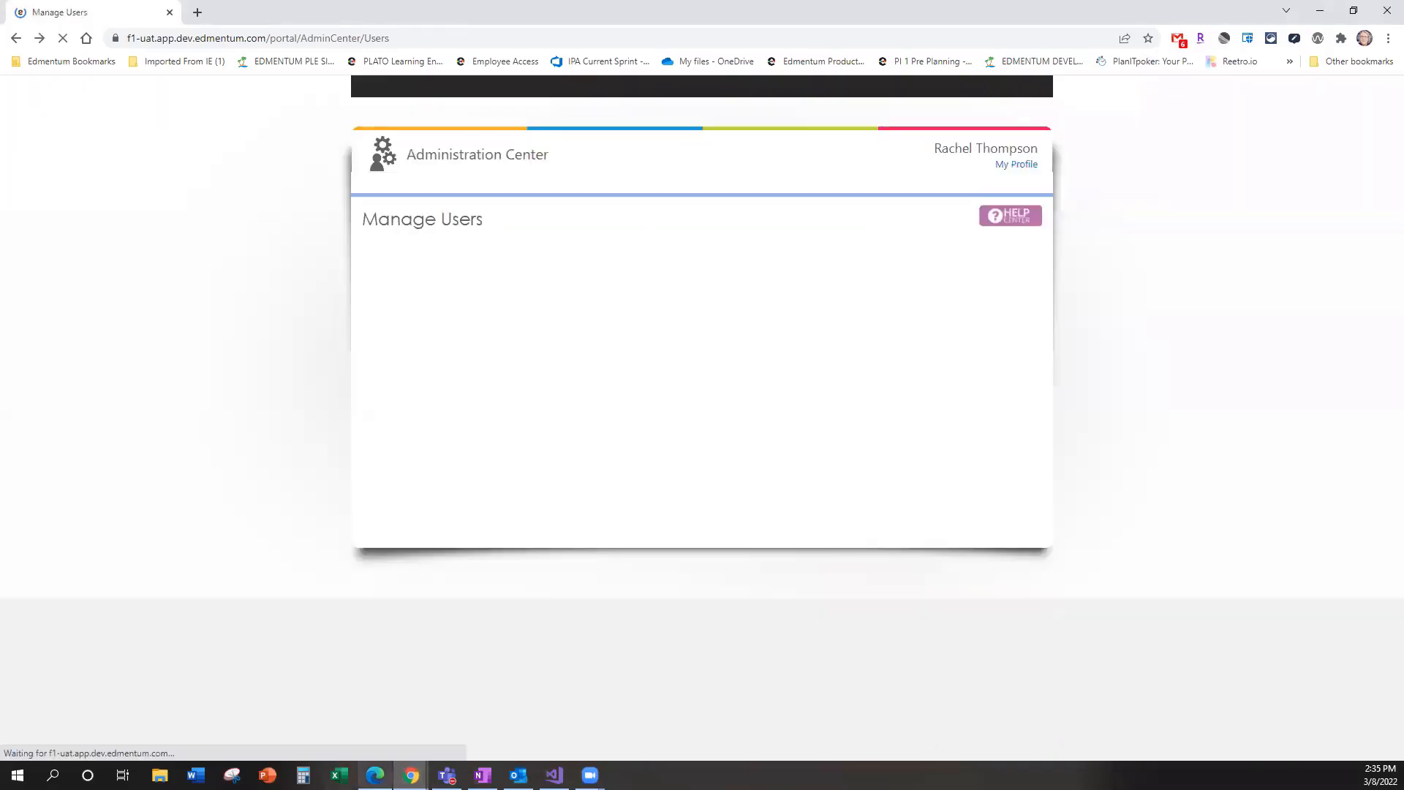
# Step: Switch to Microsoft Edge, refresh the instructor's page, and open the Alvarado High School Courseware program
pyautogui.click(375, 775)
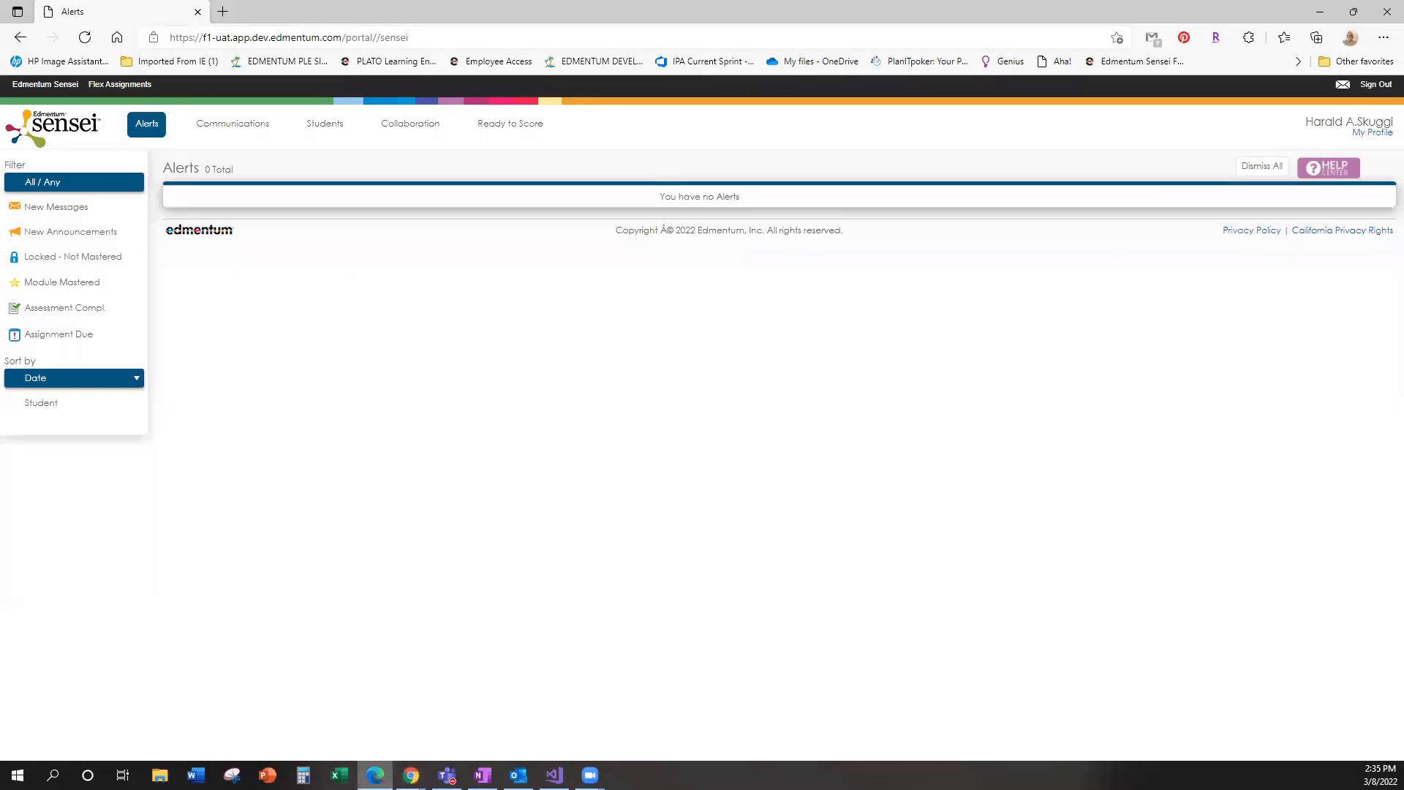
pyautogui.click(85, 37)
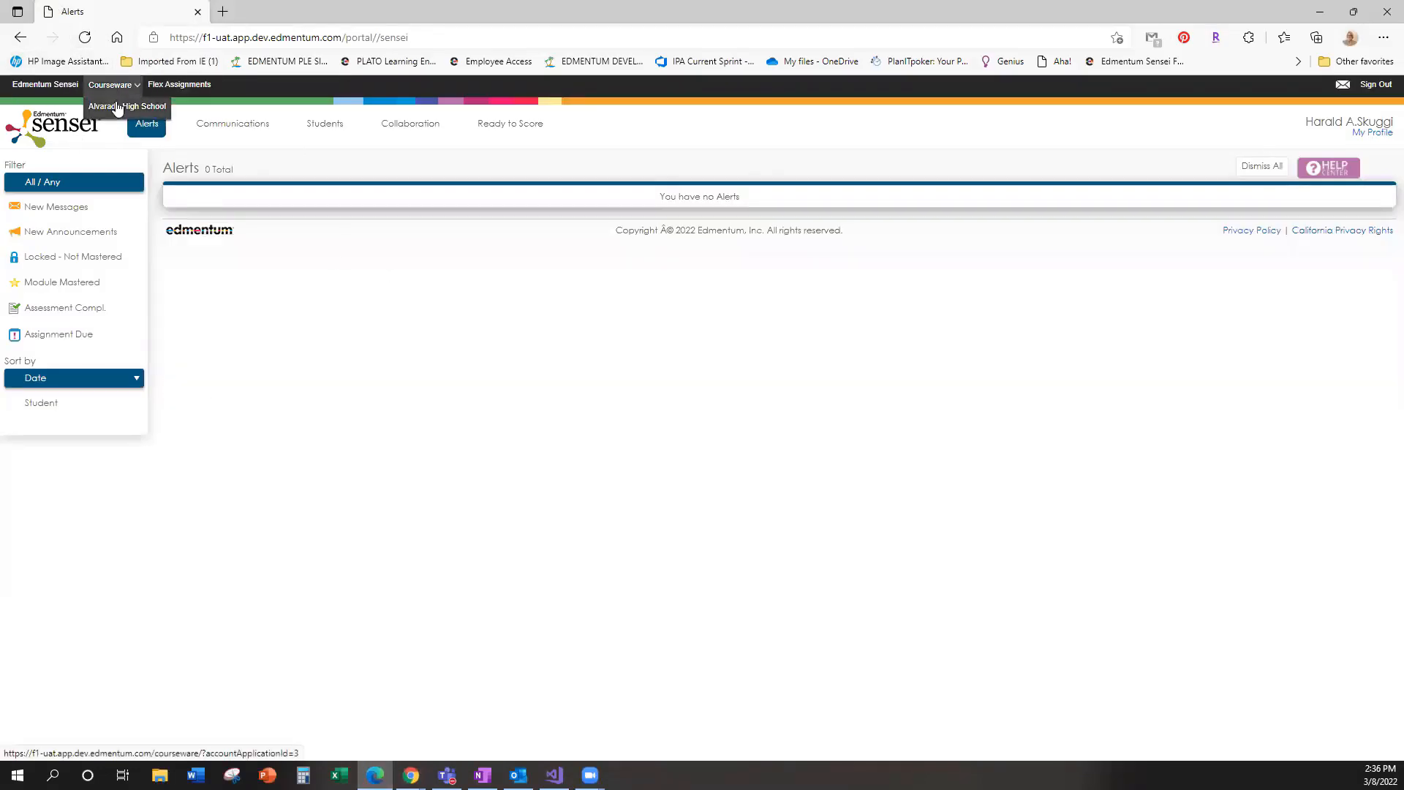
pyautogui.click(117, 107)
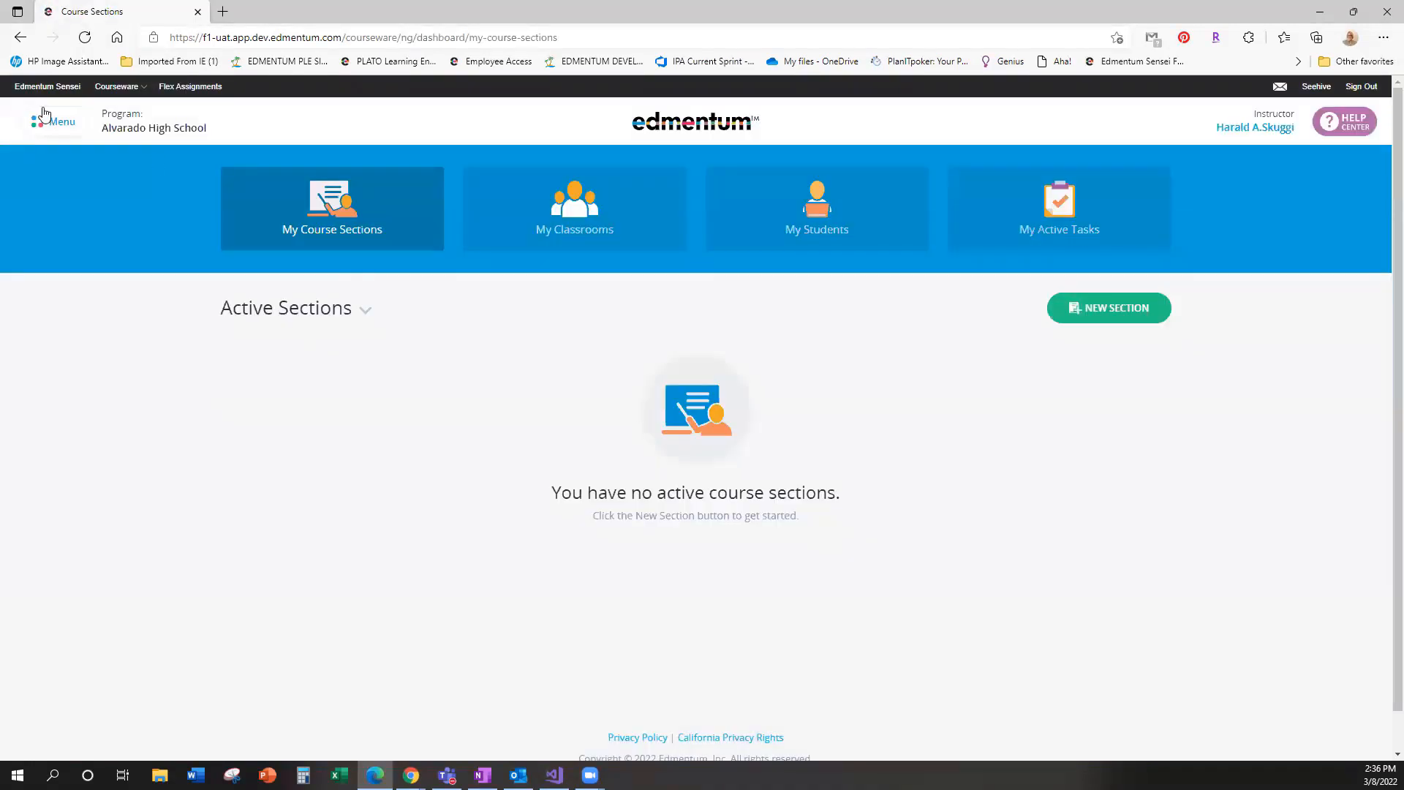
# Step: Open the list of published courses in the Custom Course Builder
pyautogui.click(44, 115)
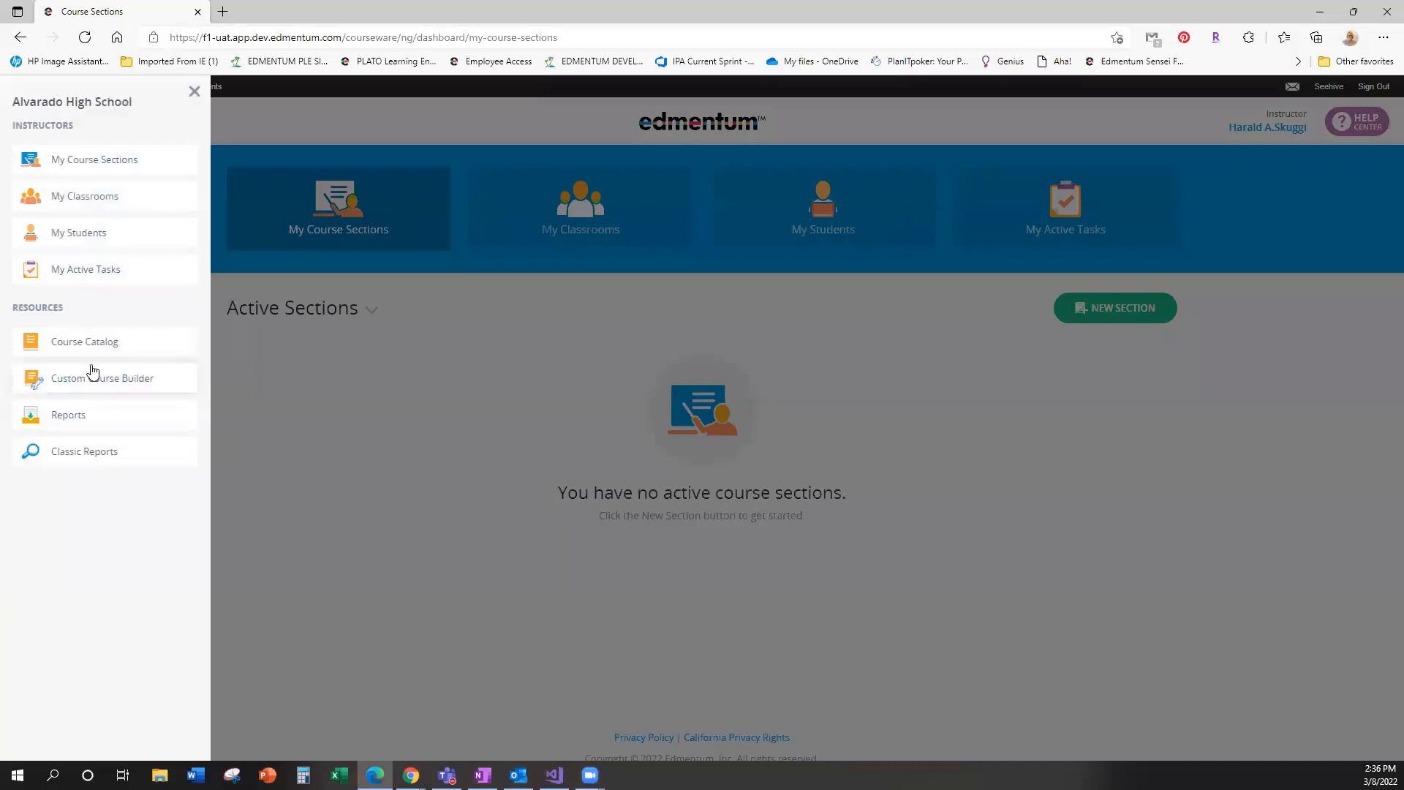
pyautogui.click(99, 378)
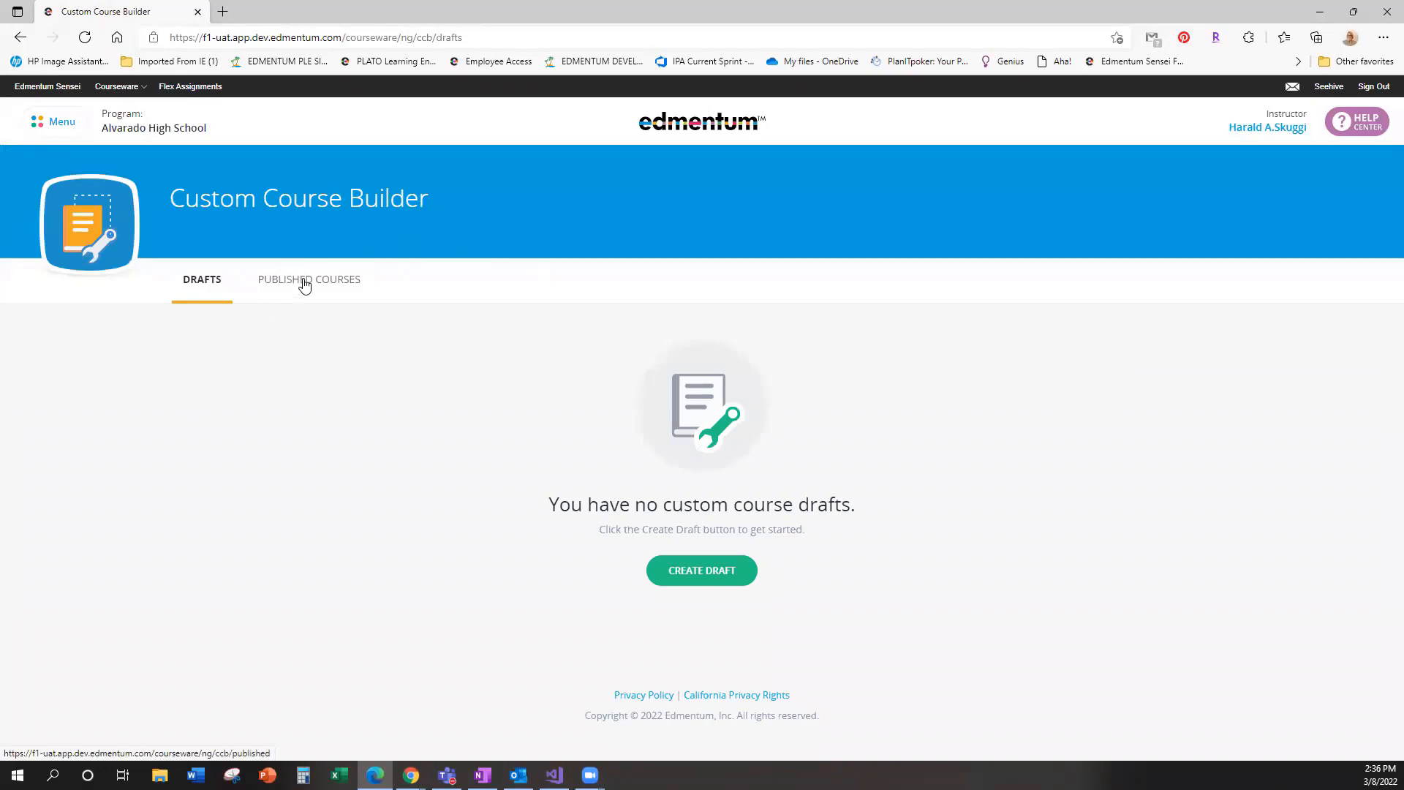
pyautogui.click(303, 281)
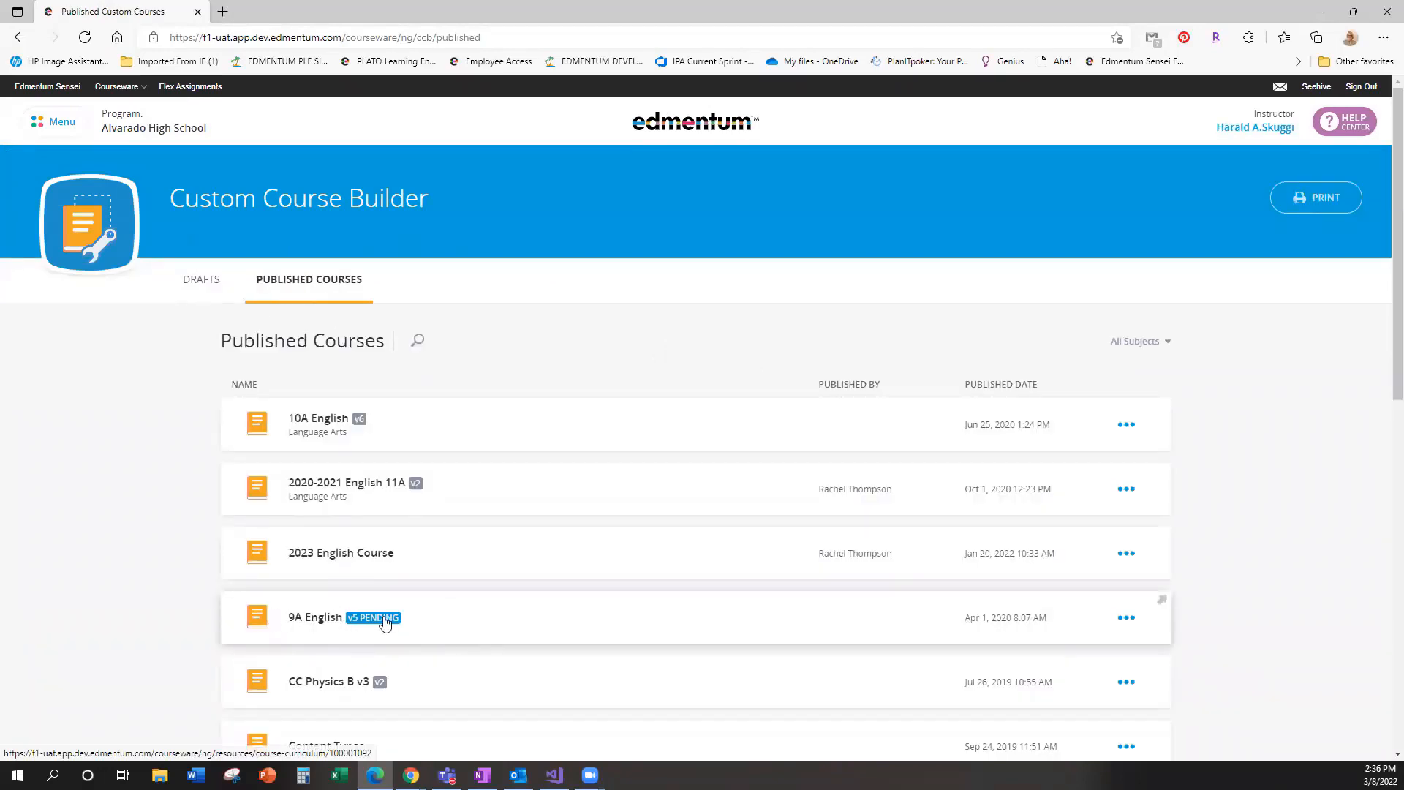
# Step: Open the pending v5 of 9A English in the course workspace, review its content, and close it without publishing
pyautogui.scroll(-3, 1112, 602)
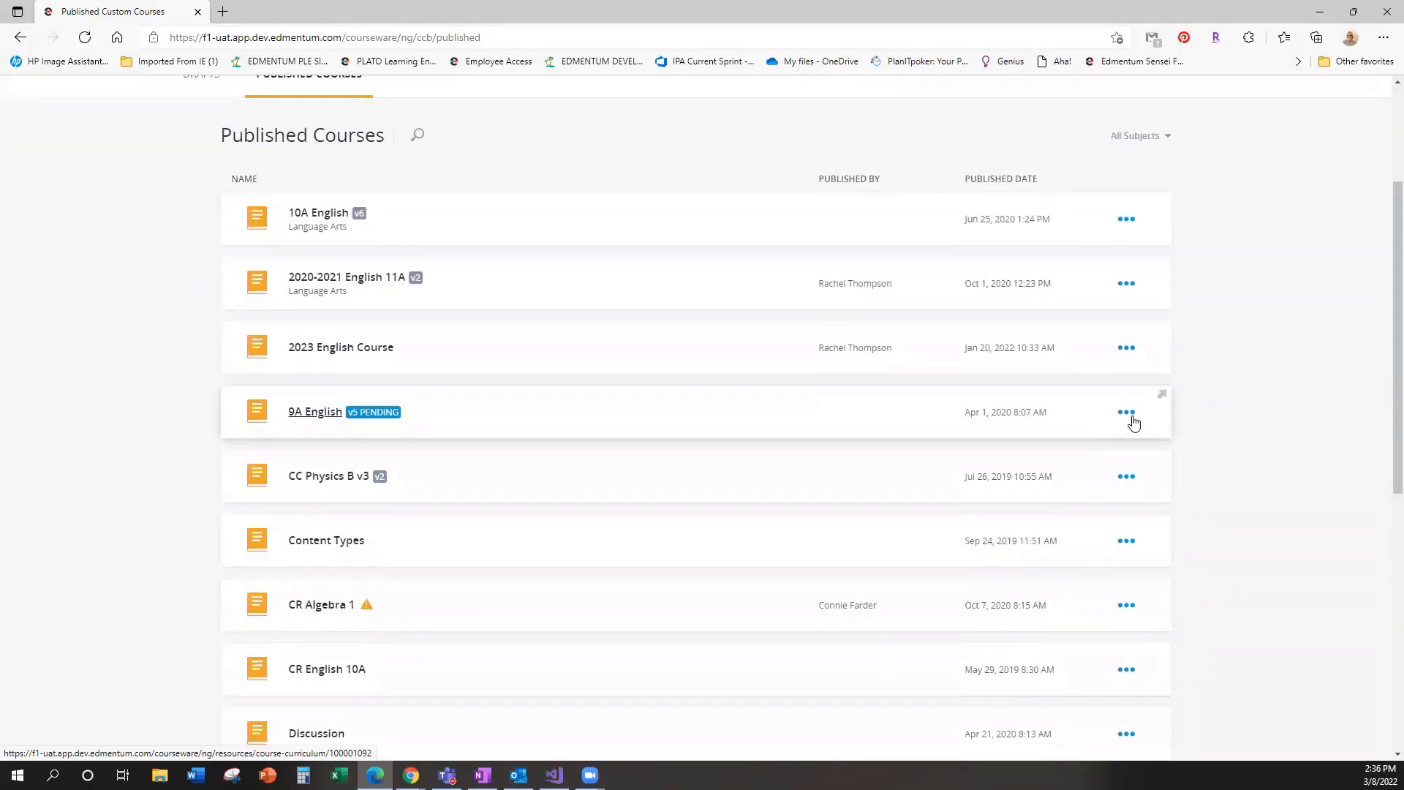
pyautogui.click(1133, 418)
pyautogui.click(1116, 482)
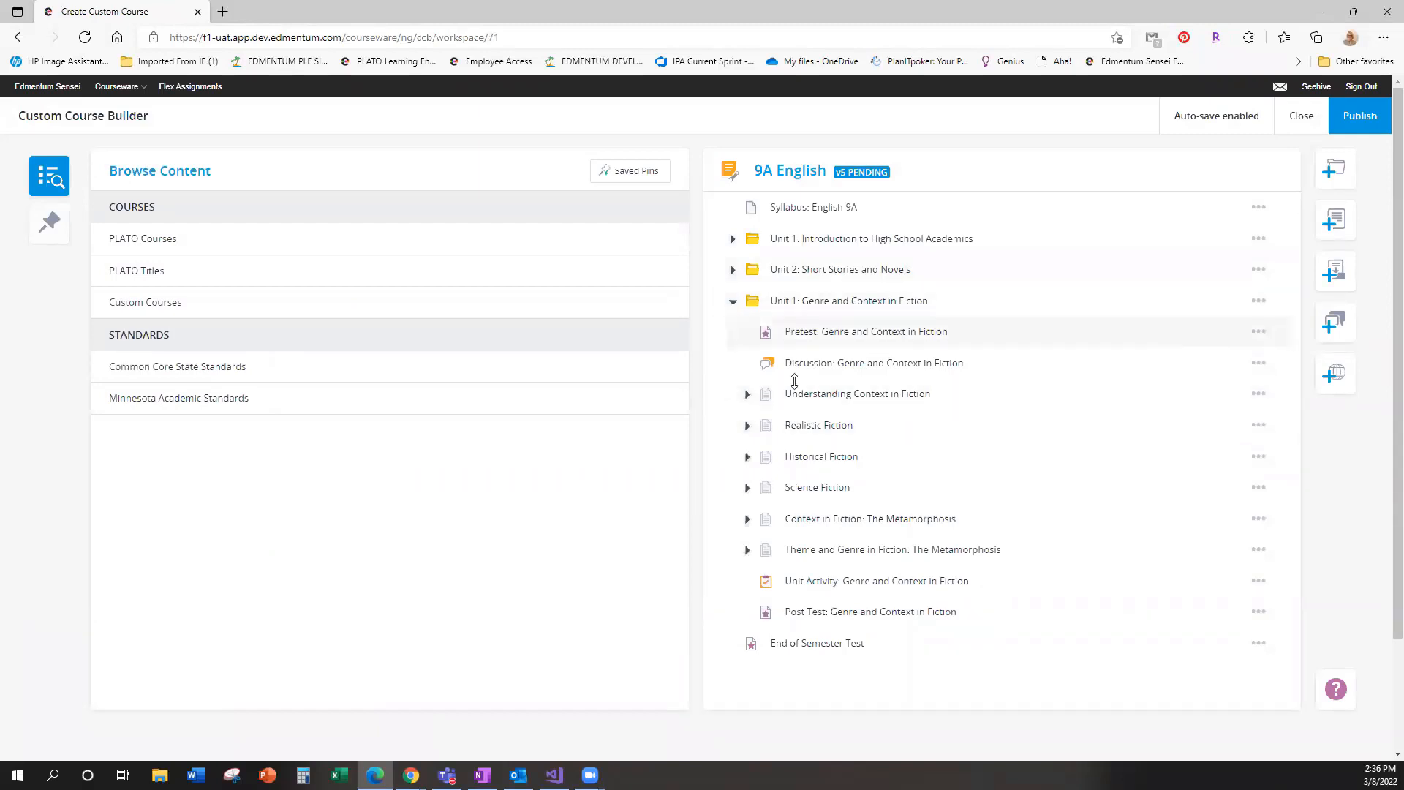
pyautogui.click(1303, 117)
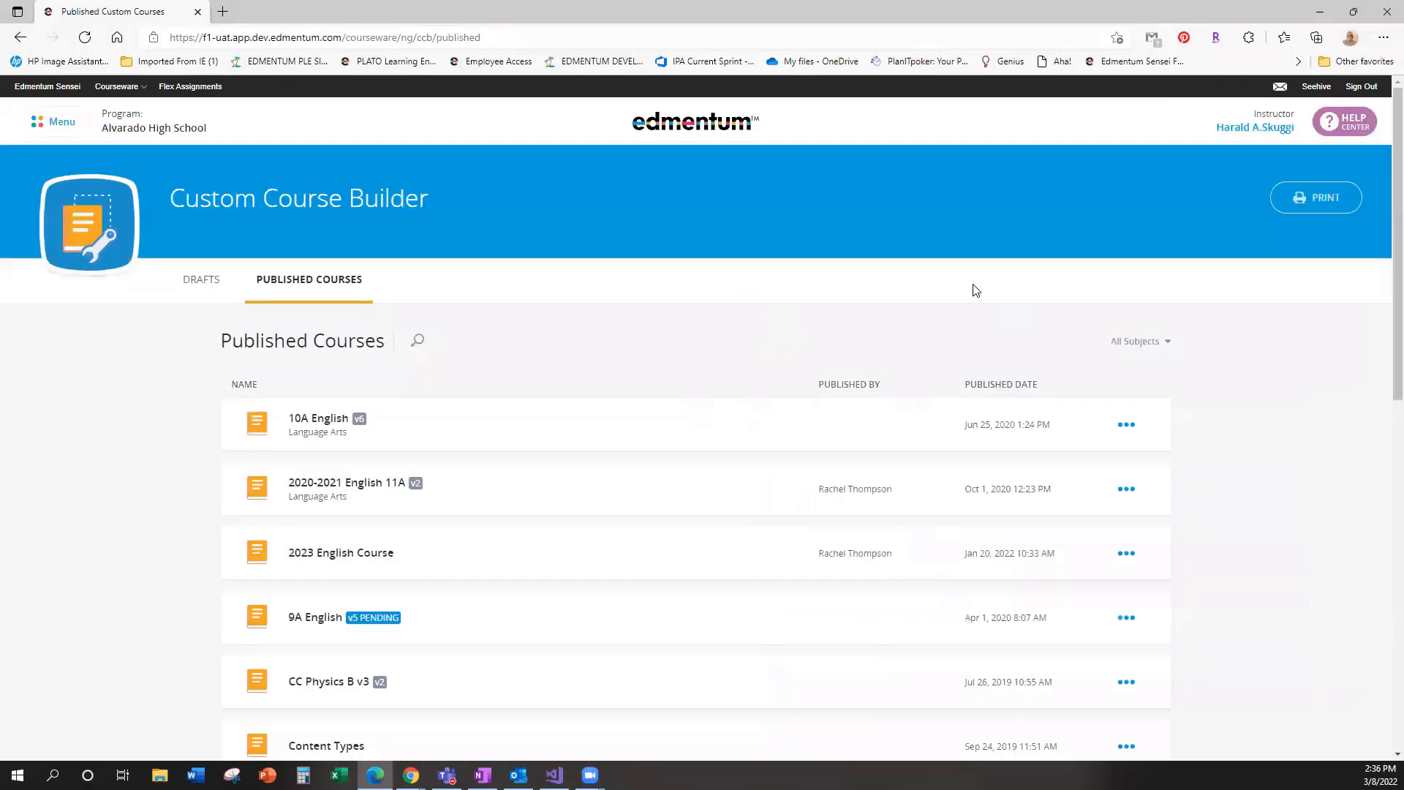
# Step: Check the available actions for the 2020-2021 English 11A and 10A English published courses
pyautogui.scroll(-1, 526, 468)
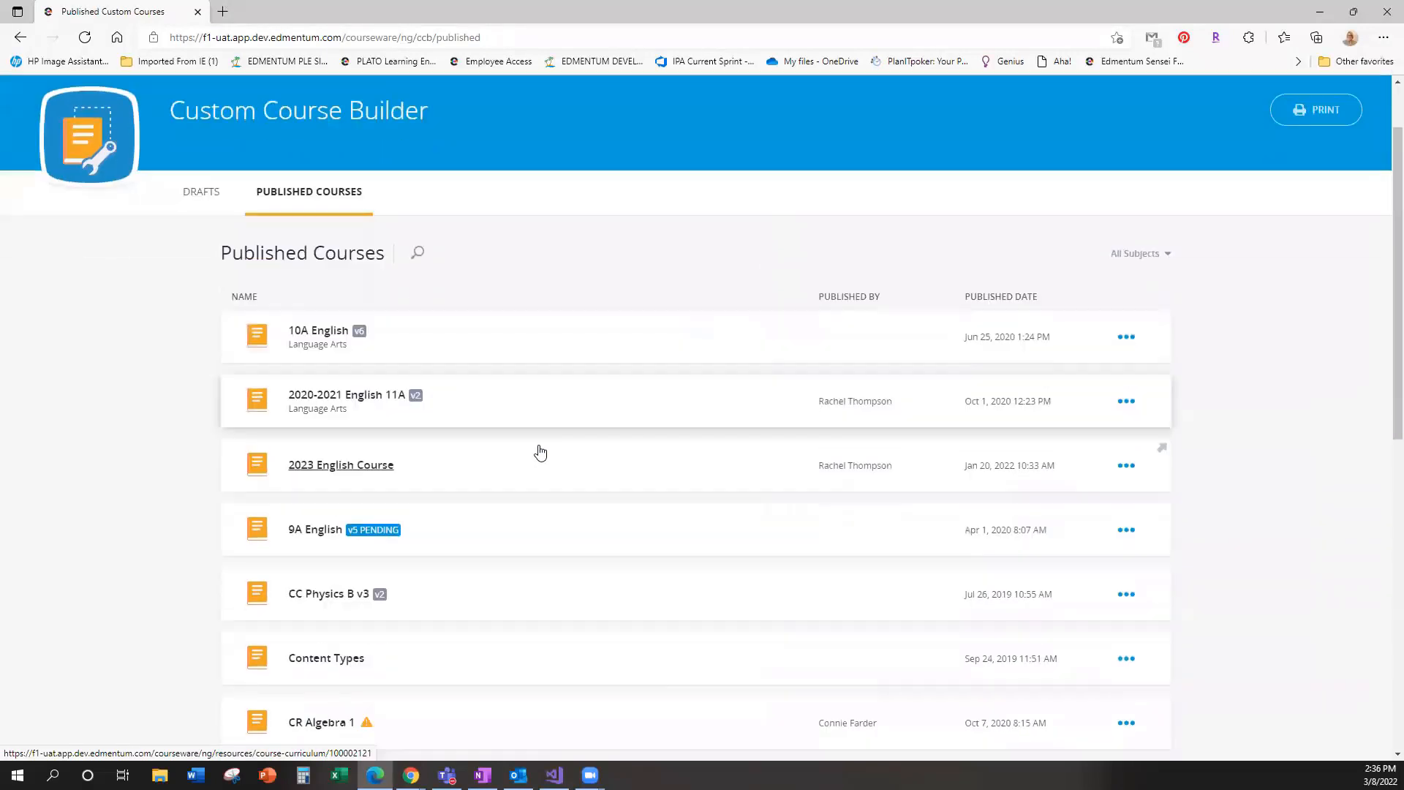
pyautogui.click(1126, 385)
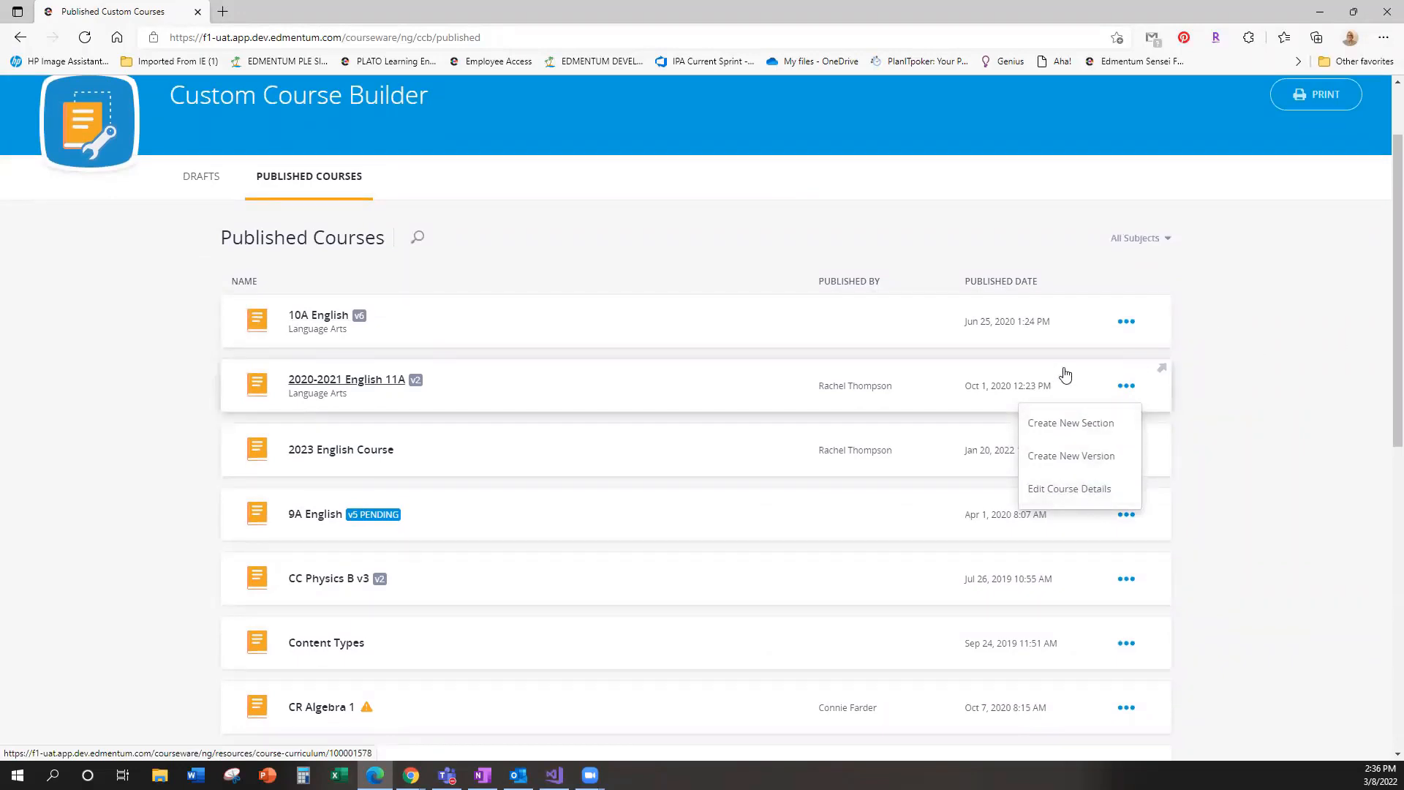
pyautogui.click(1125, 321)
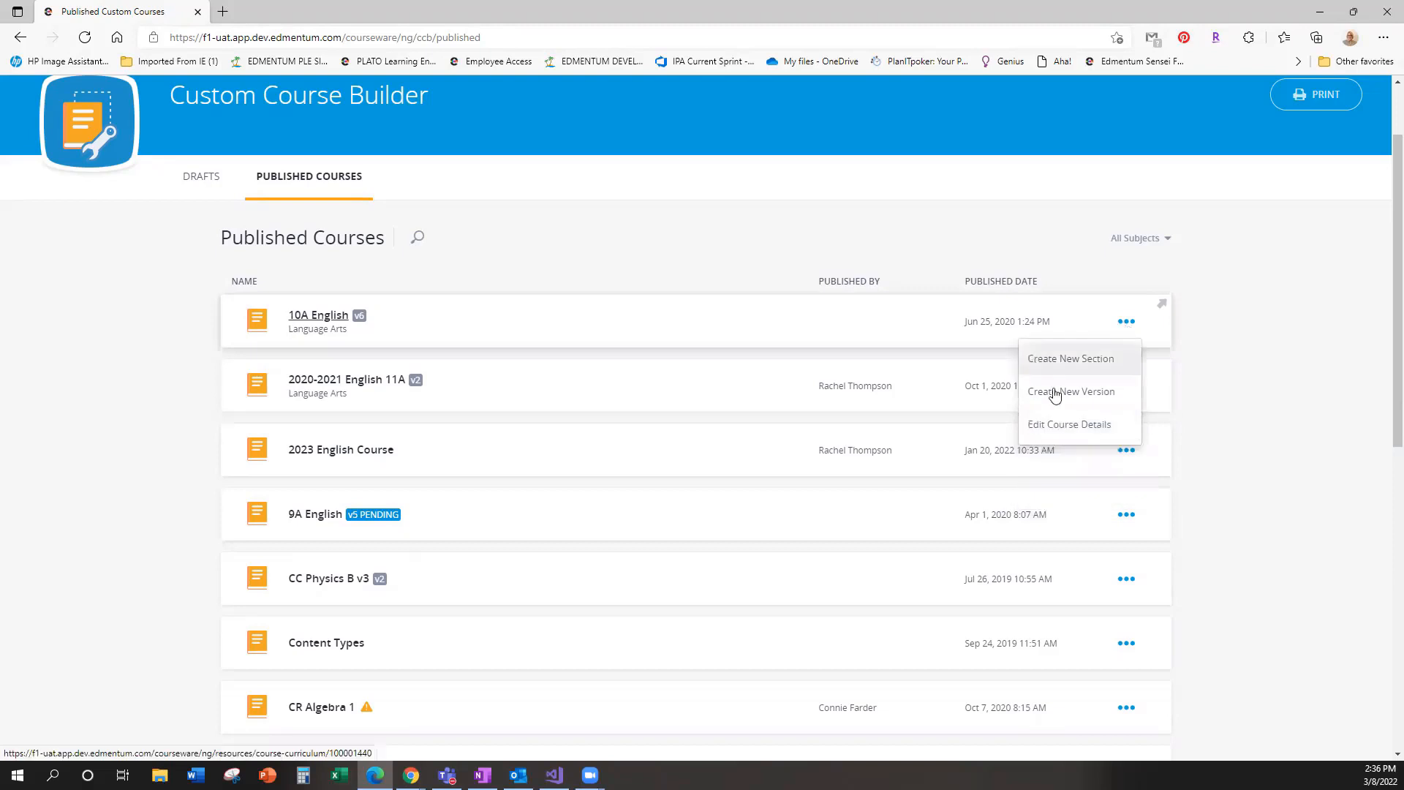
# Step: Switch to Chrome, review the first listed instructor's educator permissions, and cancel without changing them
pyautogui.click(411, 774)
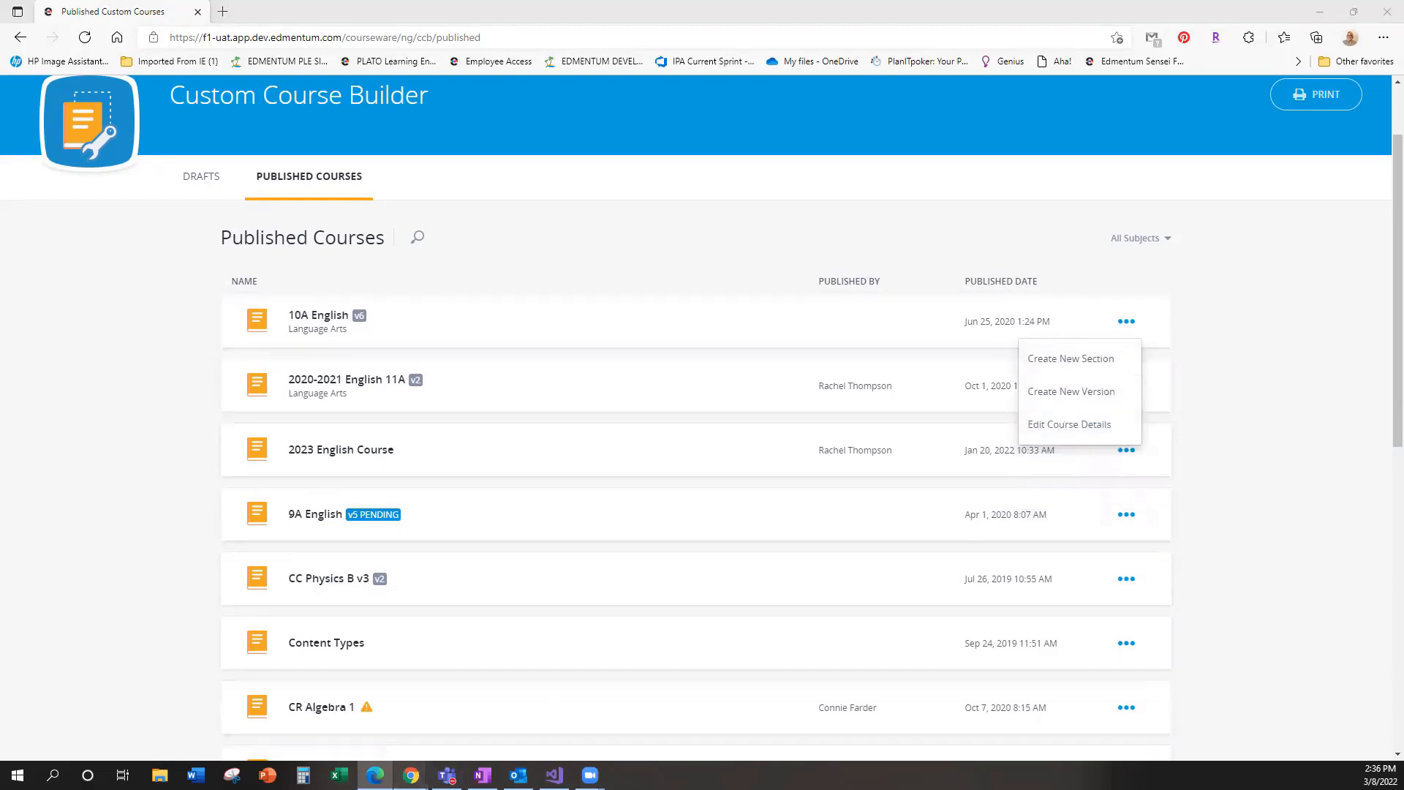
pyautogui.click(477, 711)
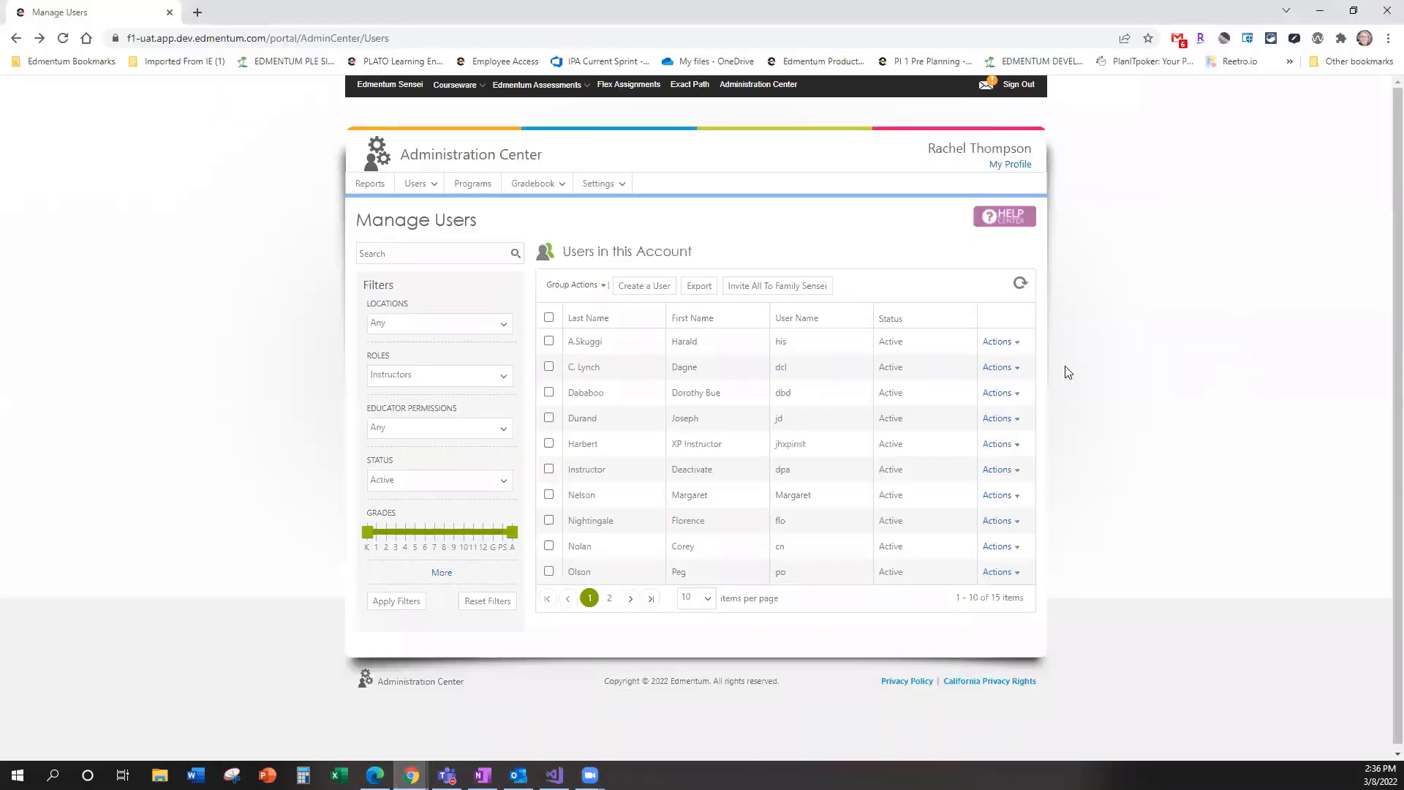
pyautogui.click(996, 342)
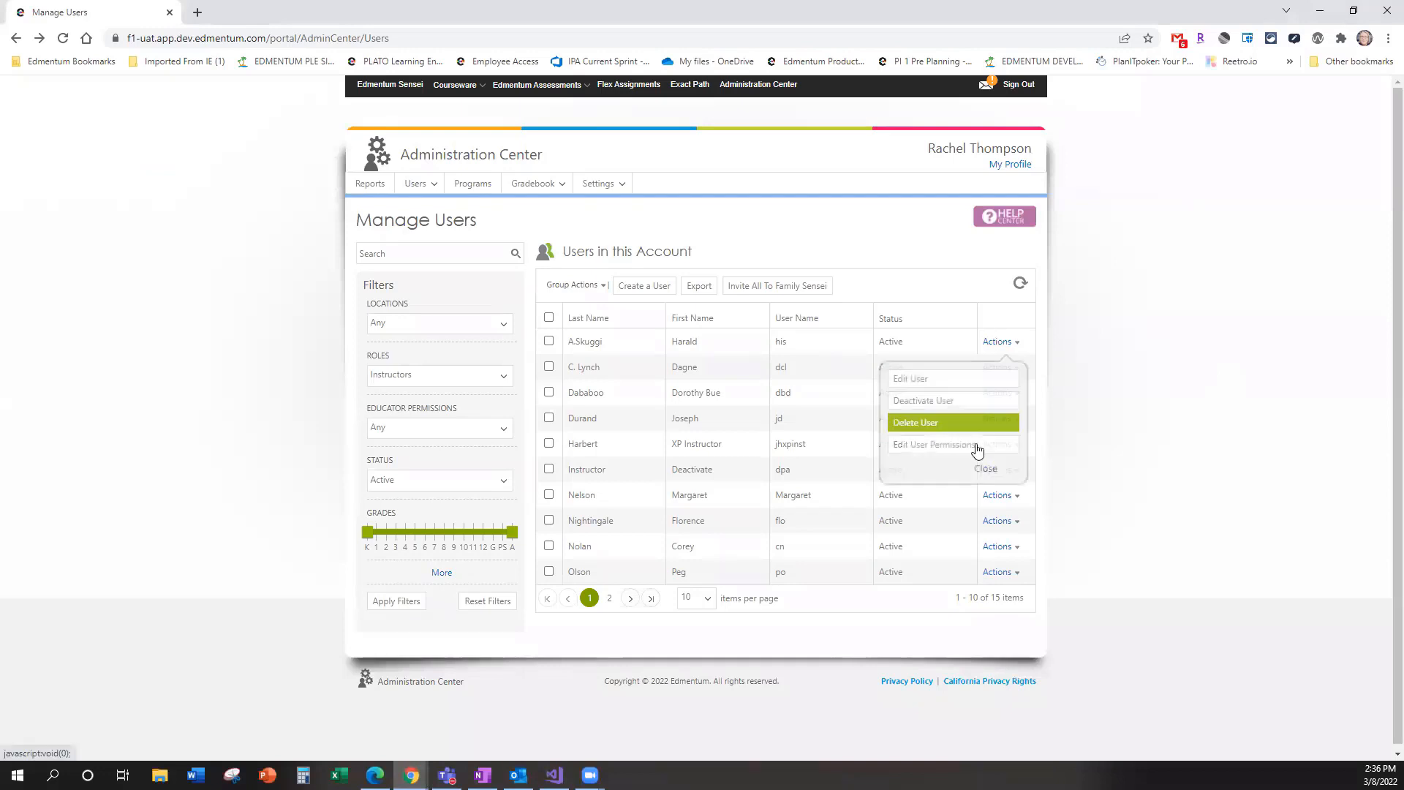
pyautogui.click(918, 442)
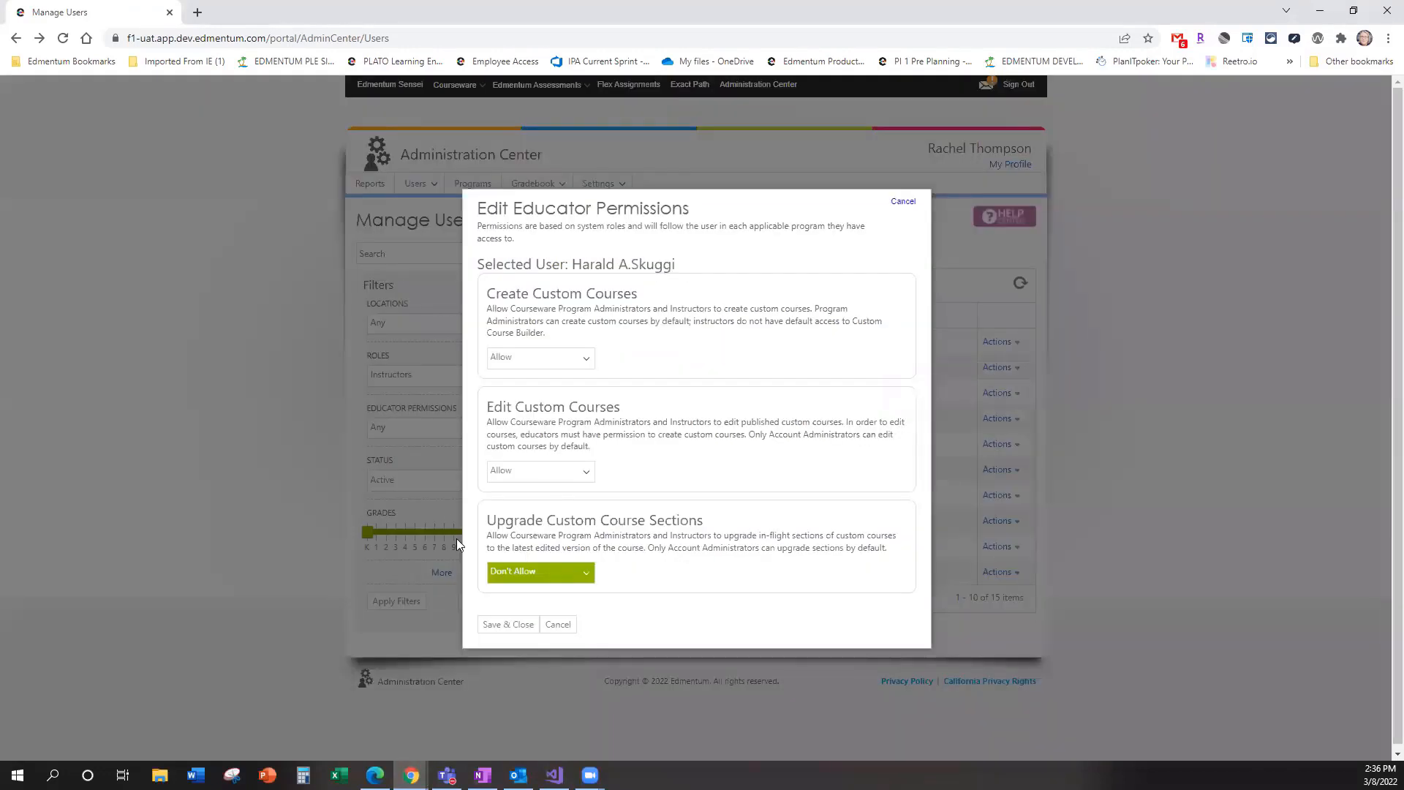
pyautogui.click(559, 625)
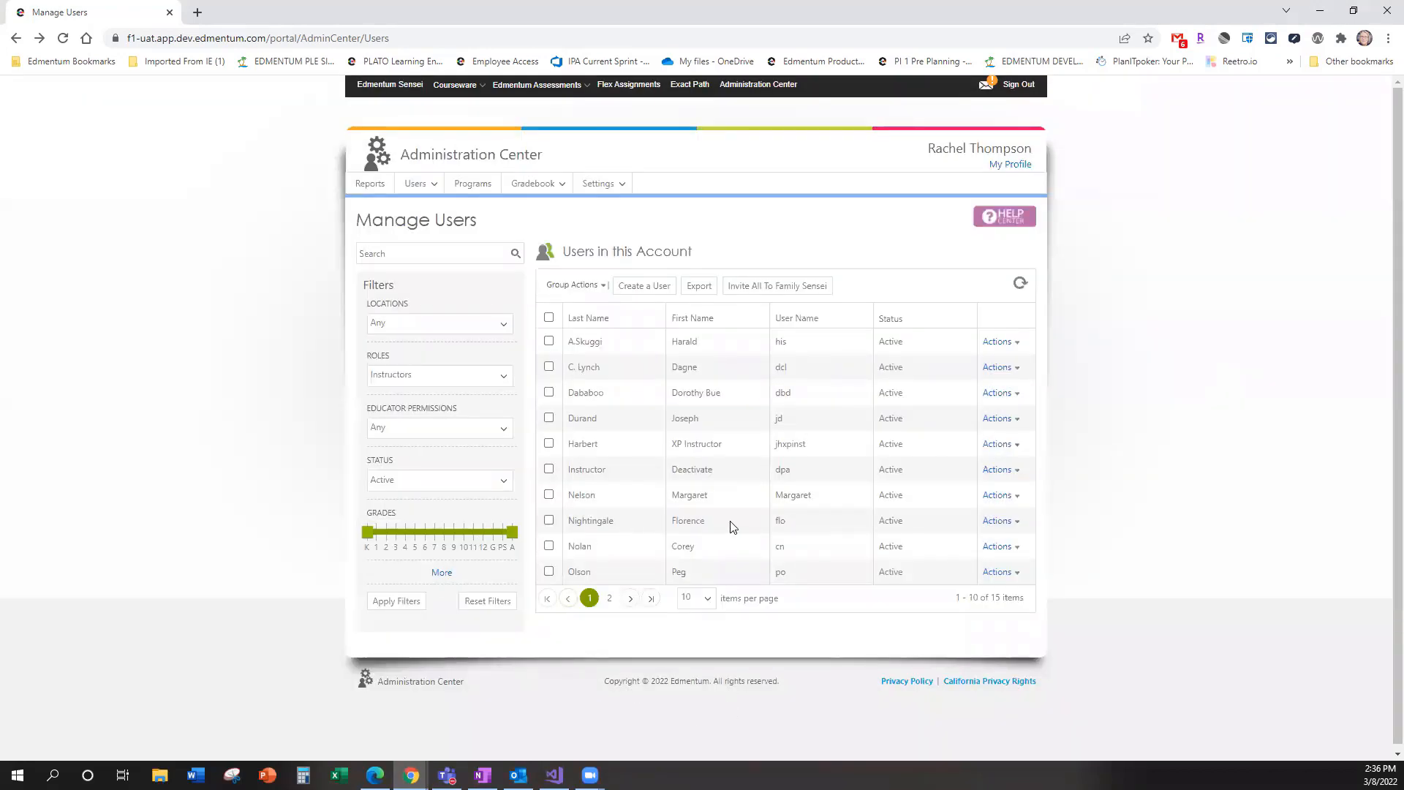
# Step: Review the educator permissions of the instructor in the seventh row of Manage Users, and cancel without changes
pyautogui.click(988, 500)
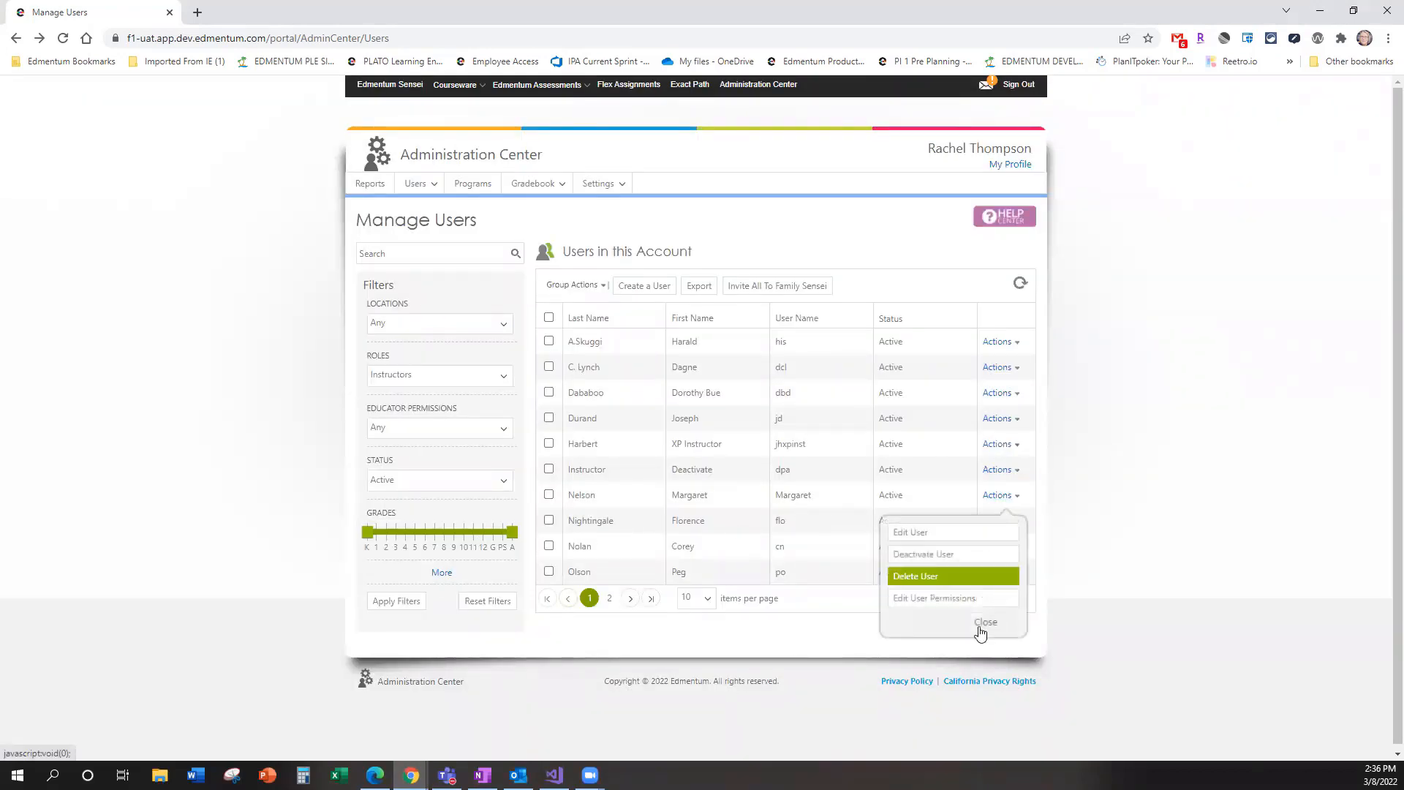
pyautogui.click(923, 599)
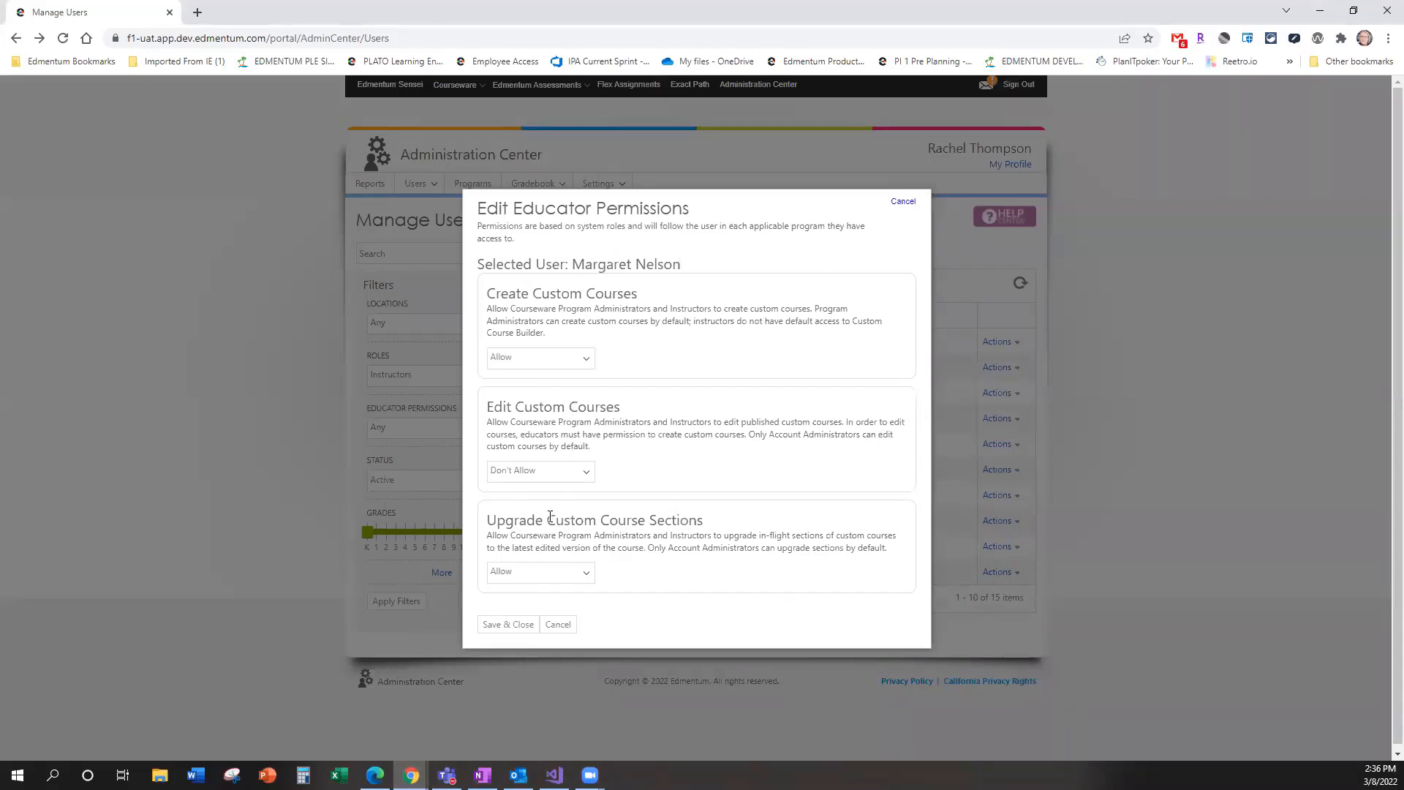
pyautogui.click(558, 623)
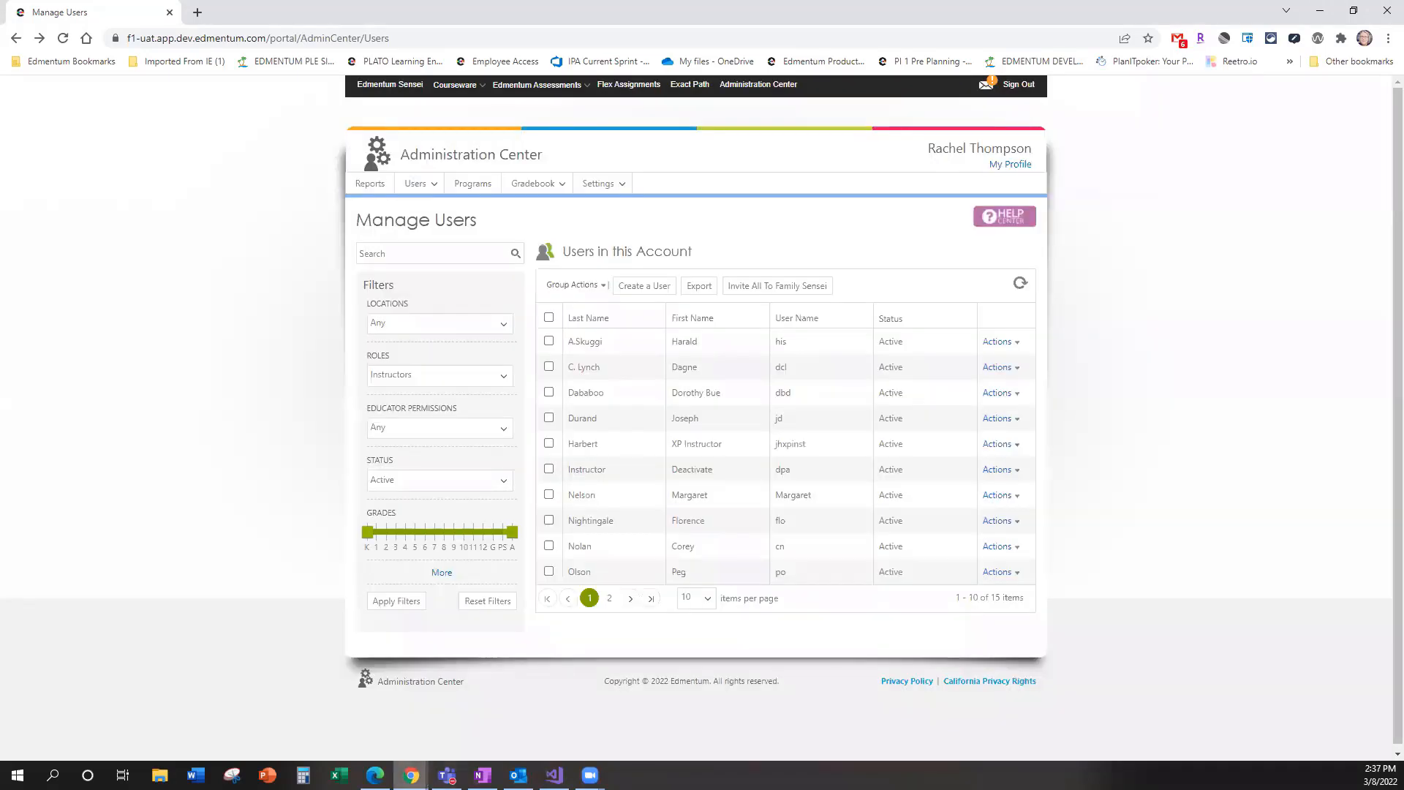
# Step: Switch to Microsoft Edge, sign the instructor out of the Custom Course Builder, and return to the Edmentum login page
pyautogui.click(375, 775)
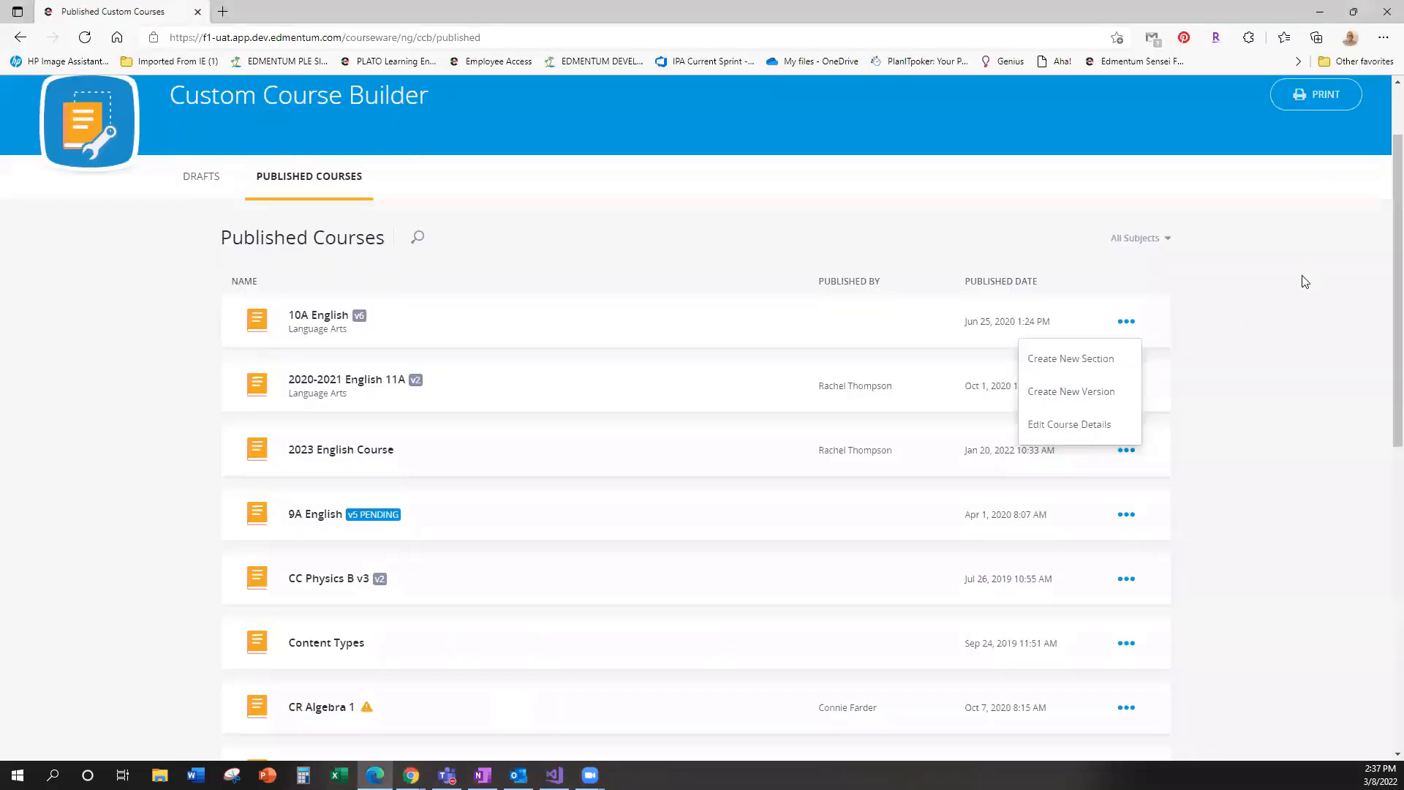
pyautogui.scroll(2, 1305, 282)
pyautogui.click(1364, 88)
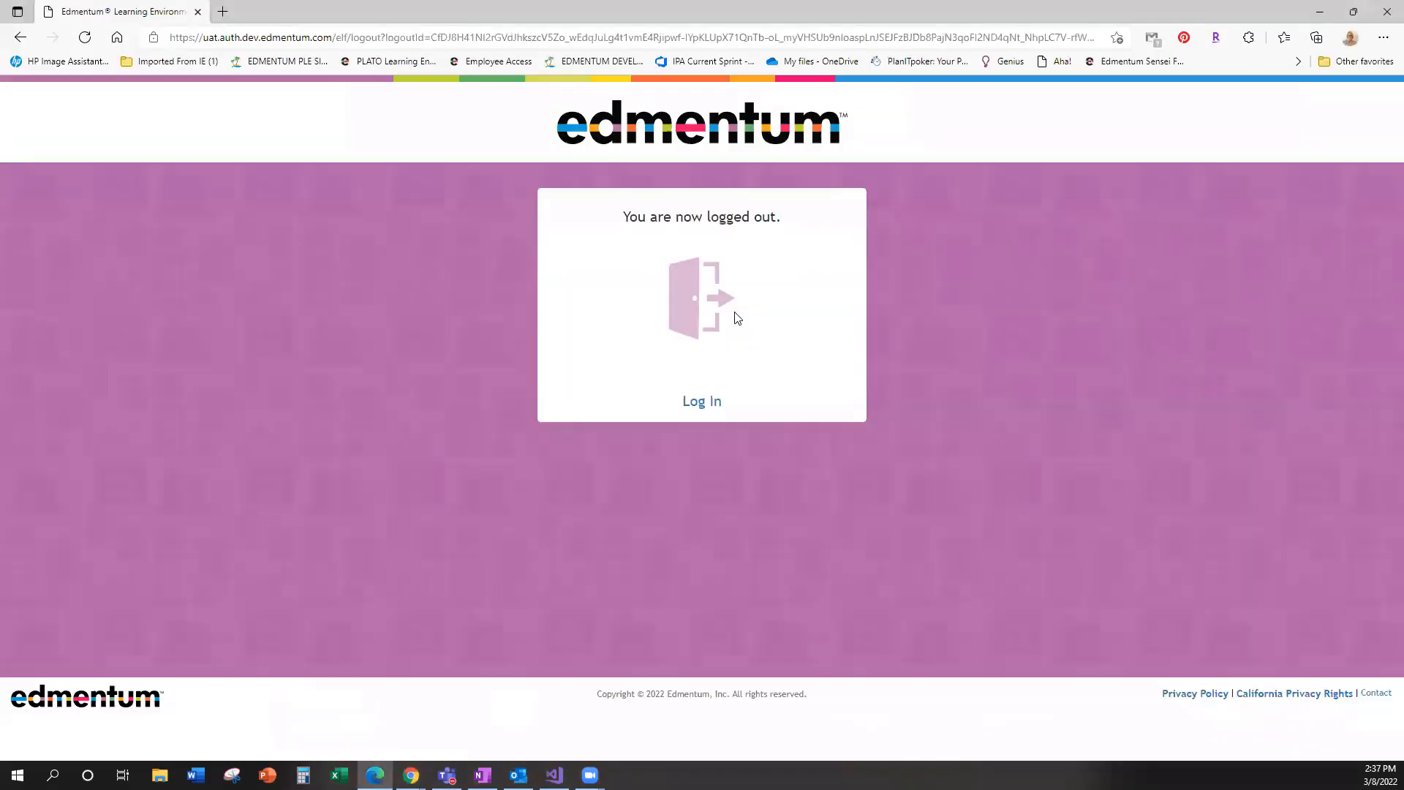
pyautogui.click(702, 401)
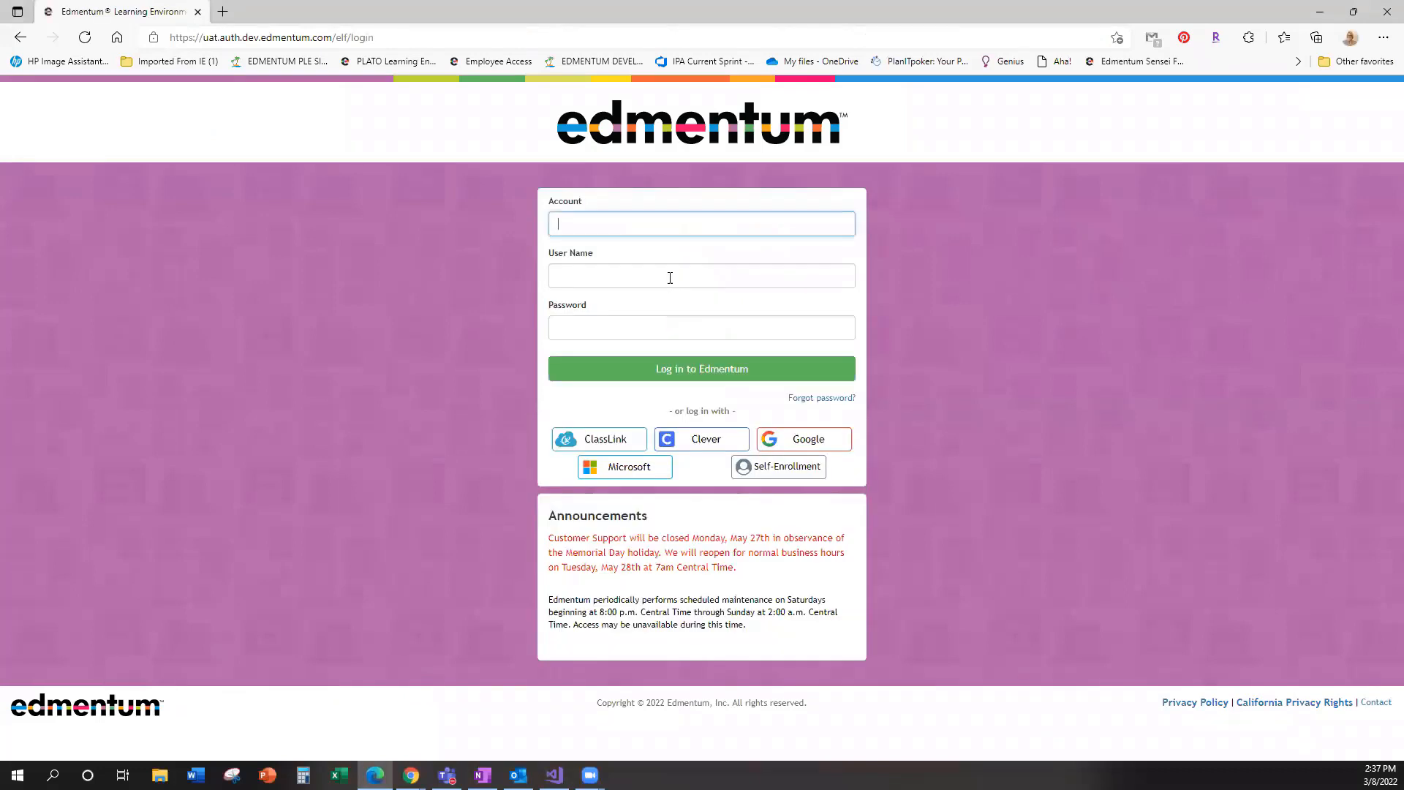
# Step: Log in with the instructor's account, user name and password, and open the Alvarado High School courseware program
pyautogui.click(680, 265)
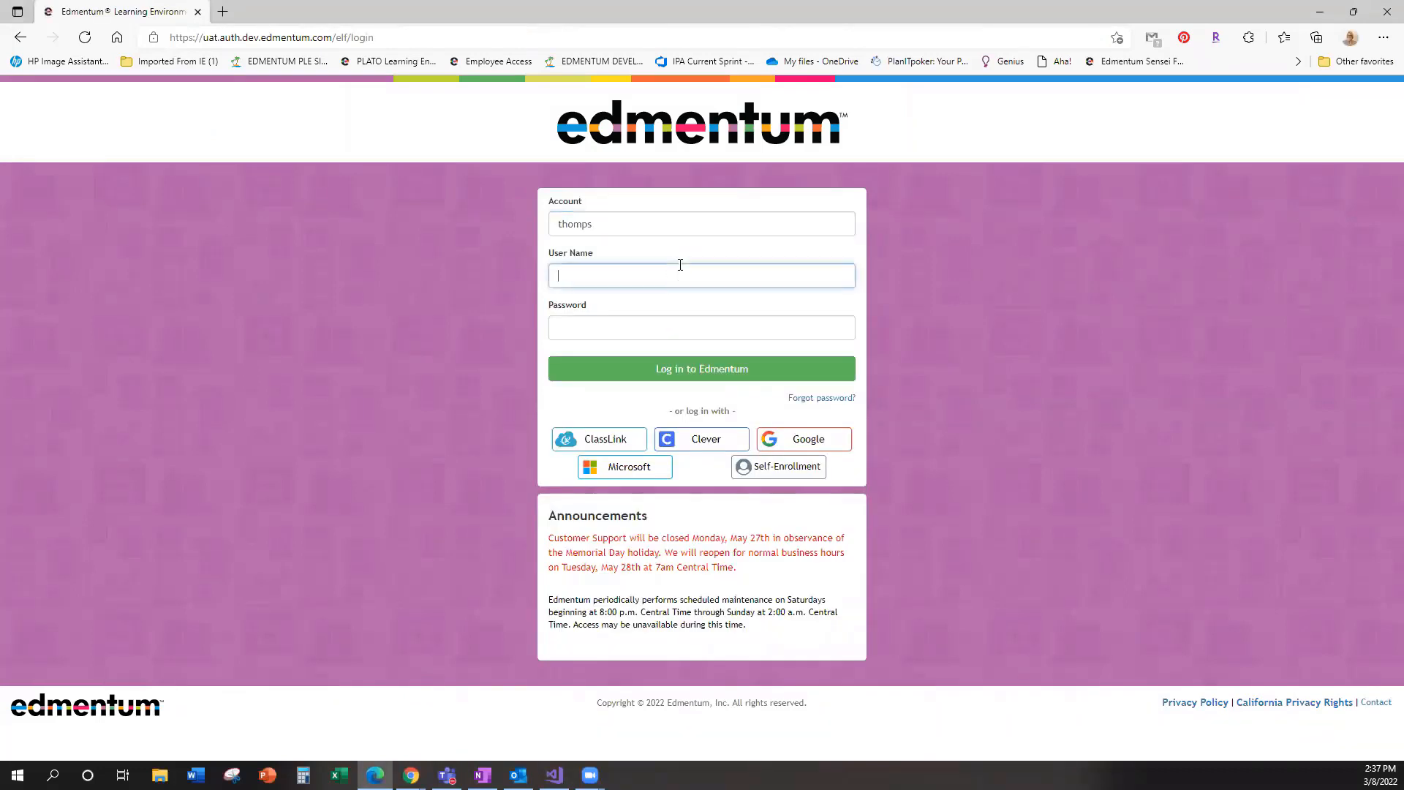
pyautogui.press('Tab')
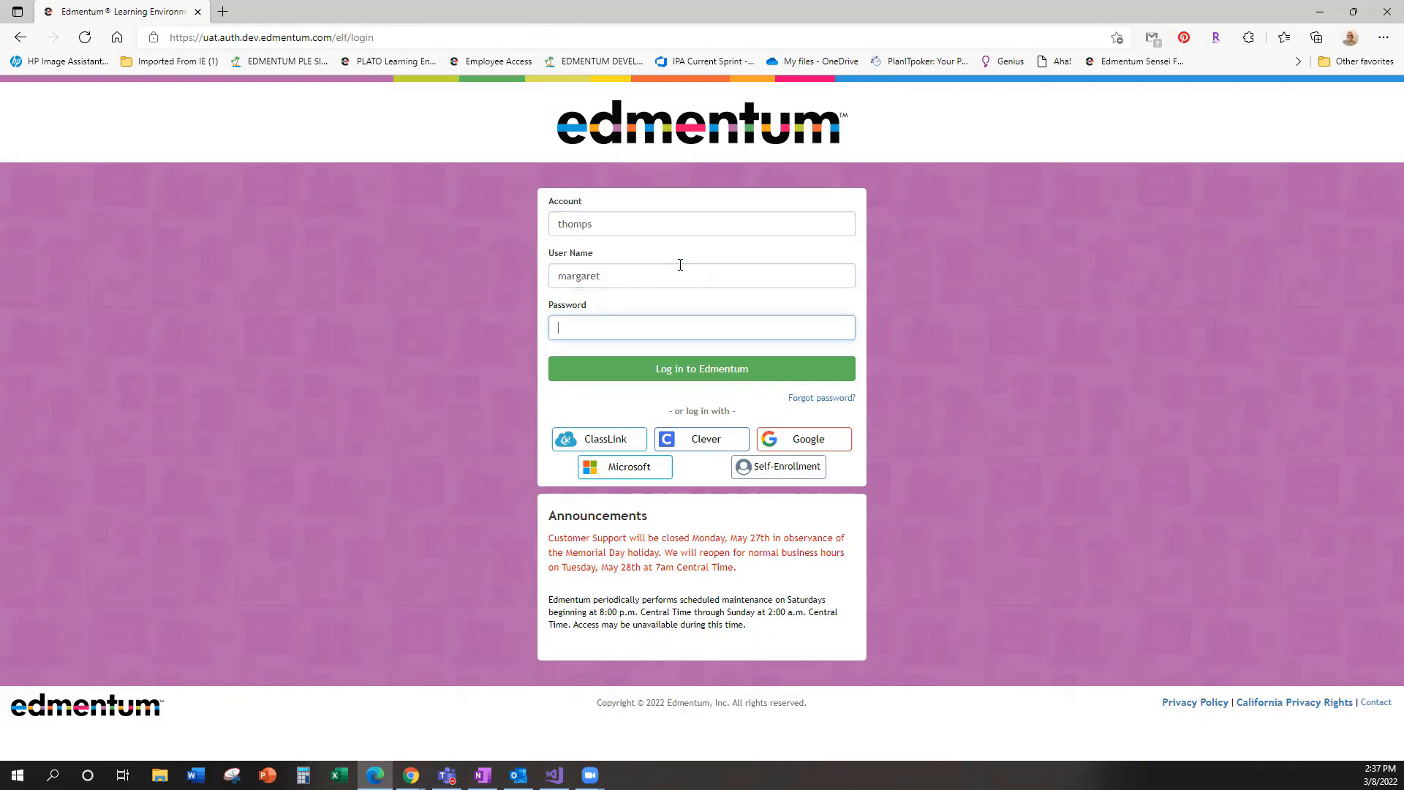
pyautogui.press('Return')
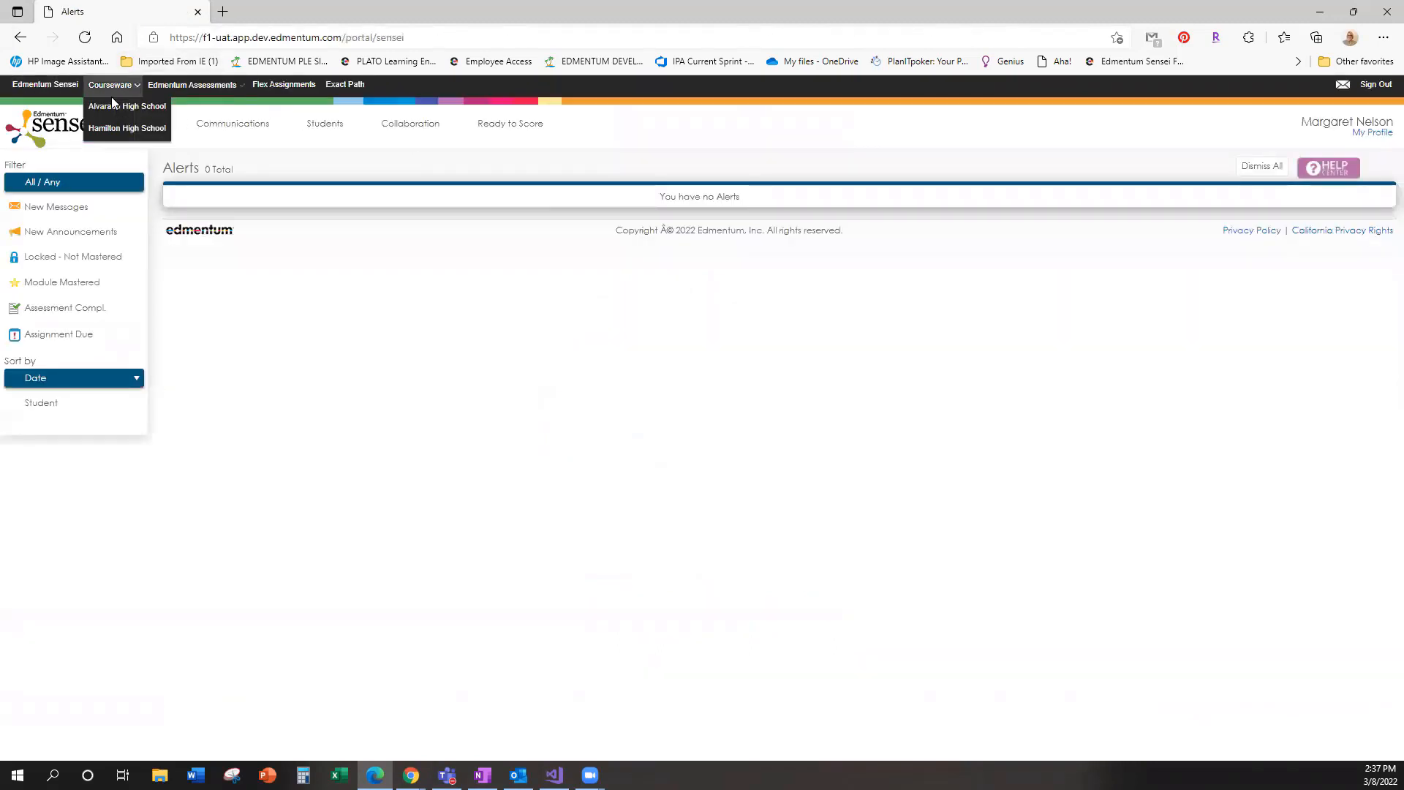
pyautogui.click(114, 107)
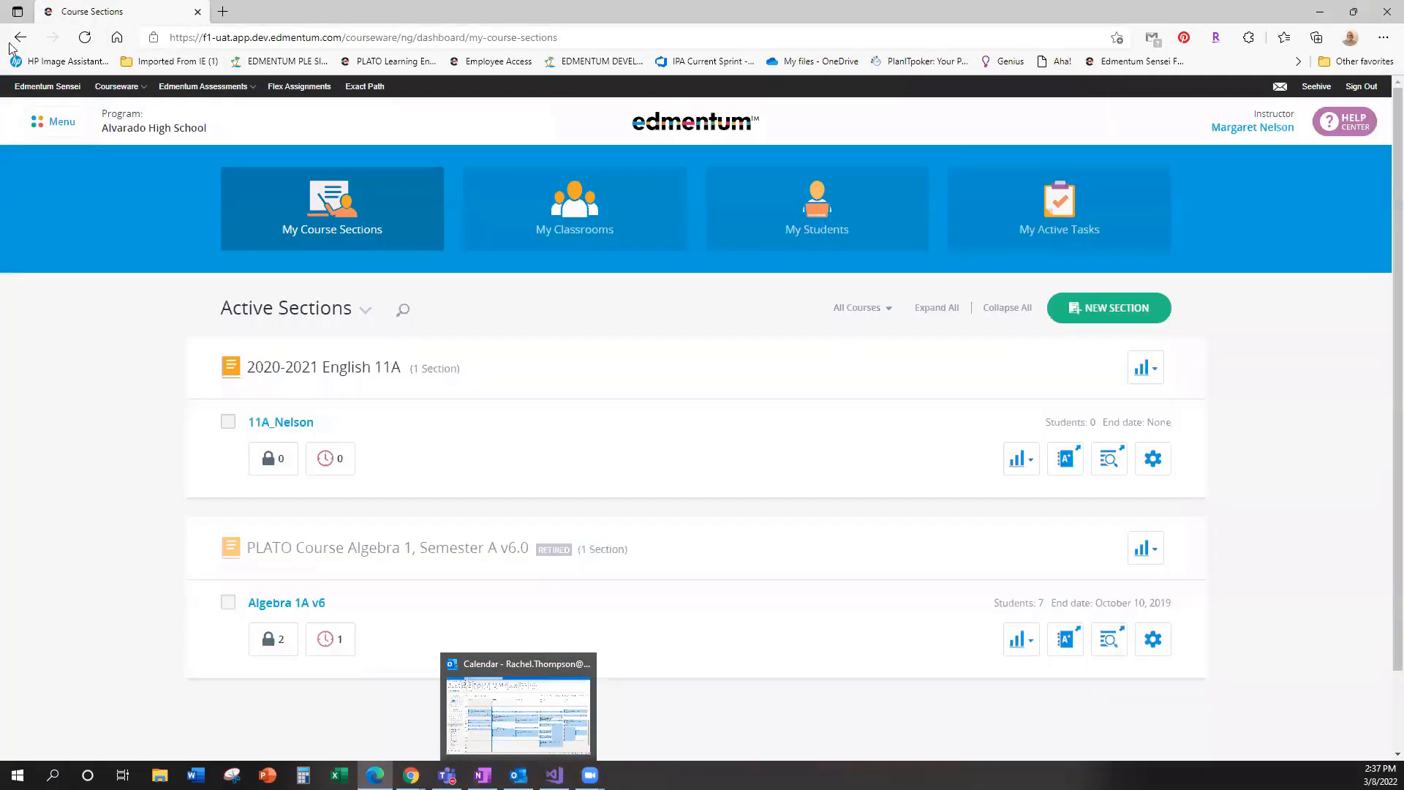
# Step: Open the Custom Course Builder and check the available actions for the 10A English published course
pyautogui.click(60, 122)
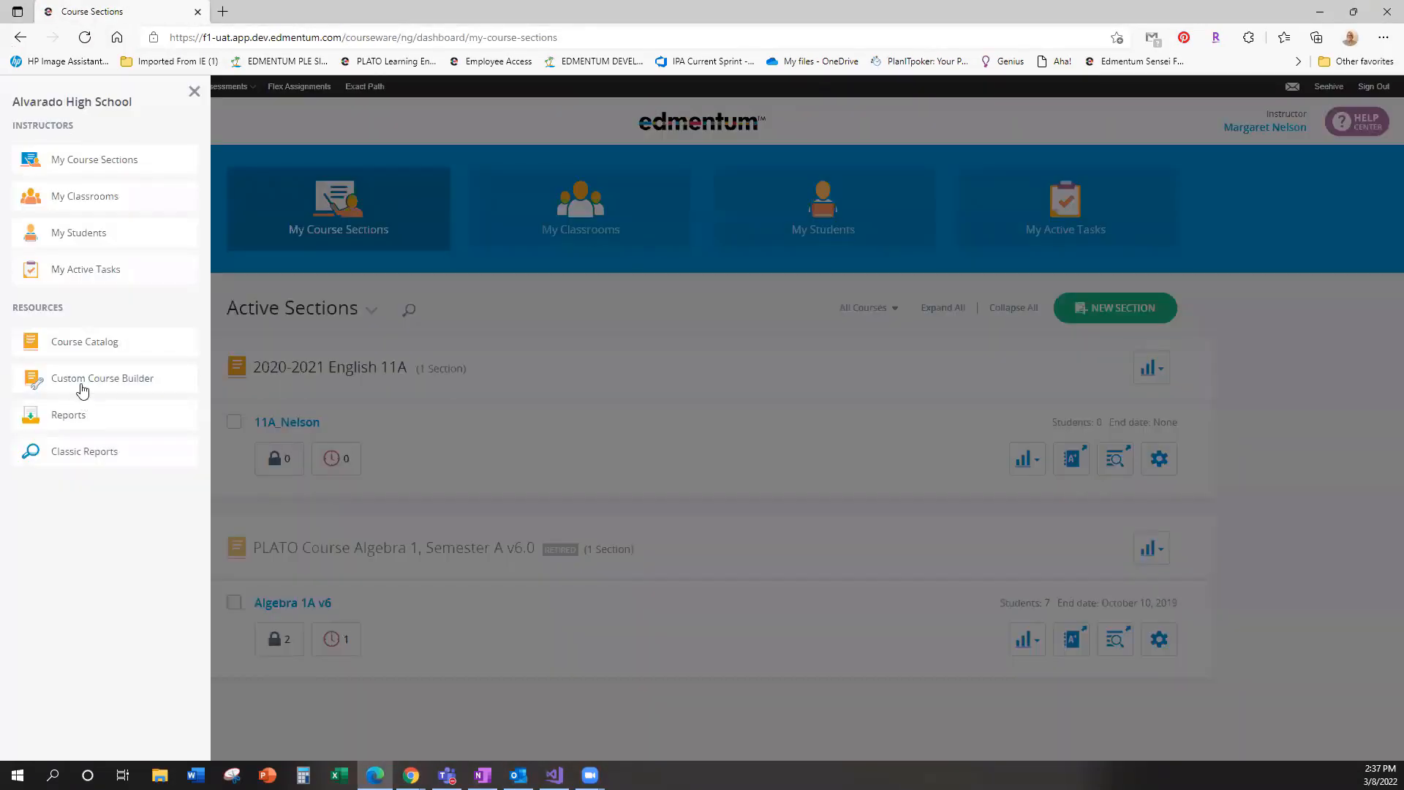
pyautogui.click(87, 391)
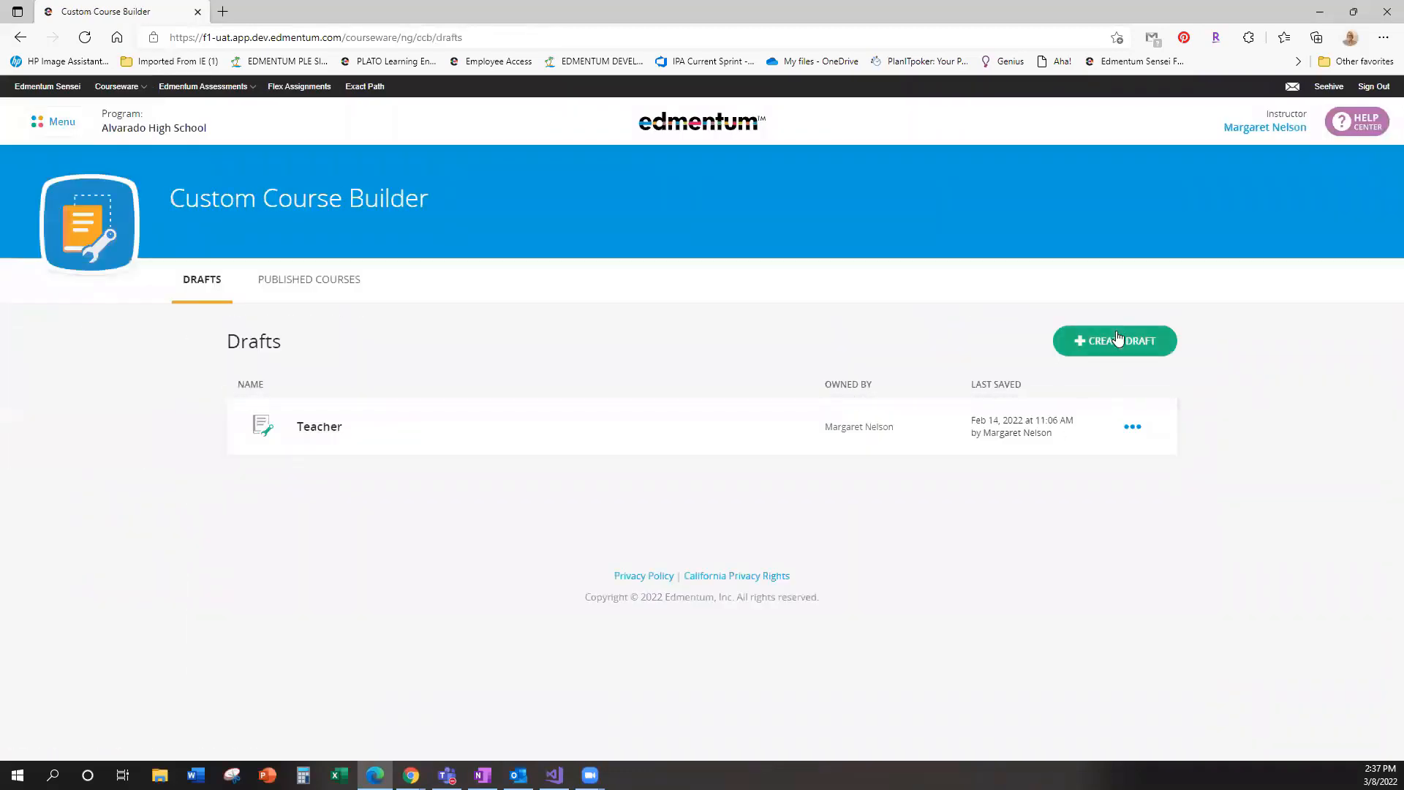
pyautogui.click(329, 283)
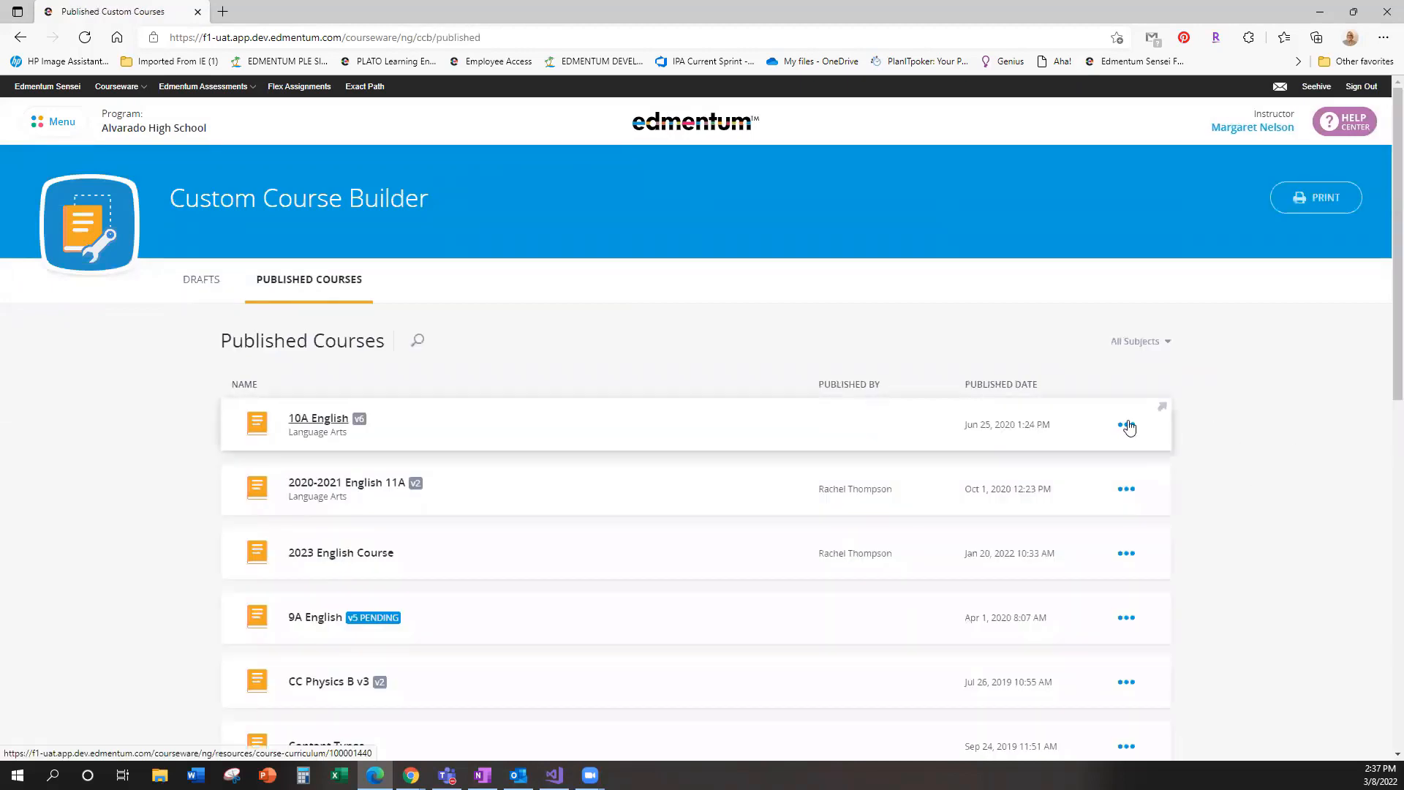
pyautogui.click(1127, 426)
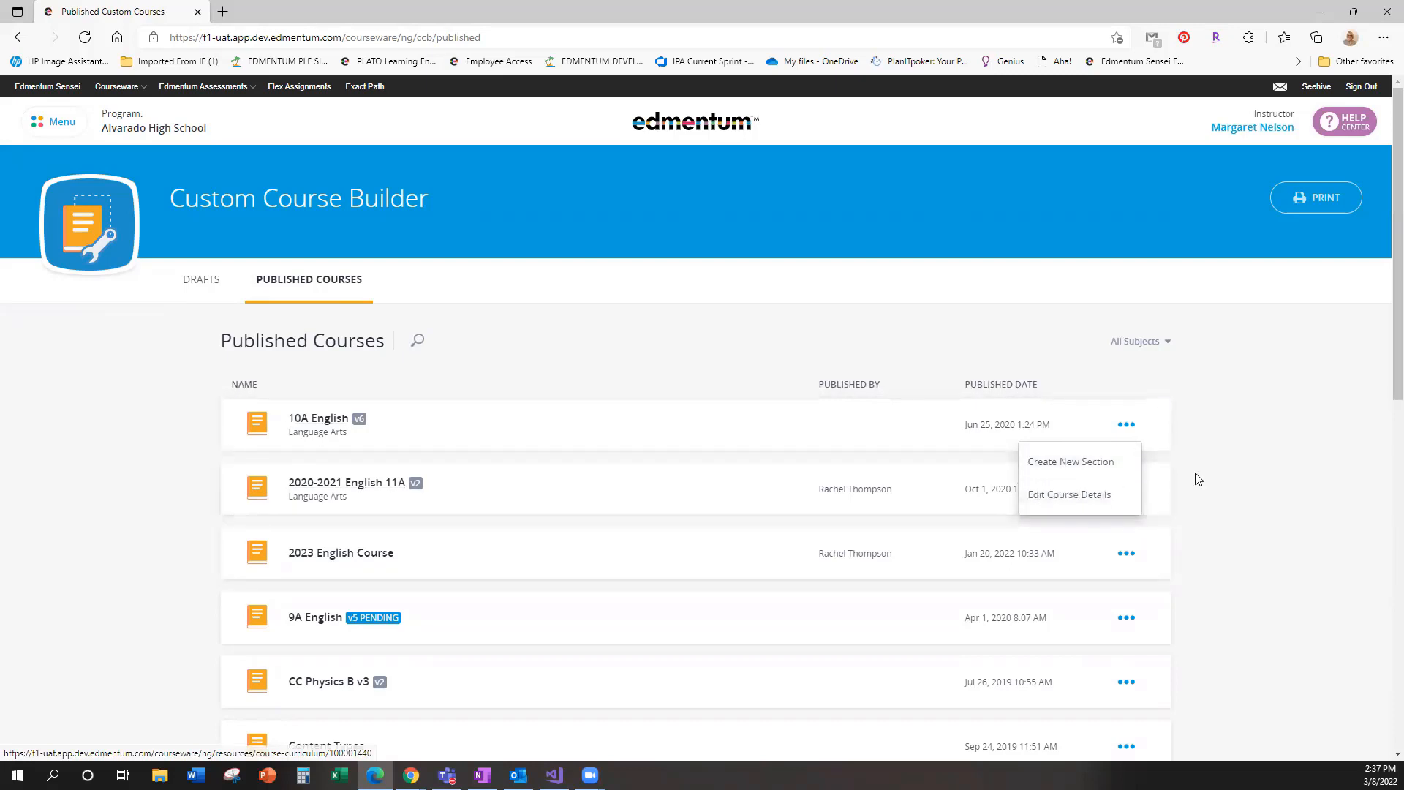
# Step: Return to My Course Sections and open the section under 2020-2021 English 11A to check for the upgrade option
pyautogui.click(57, 123)
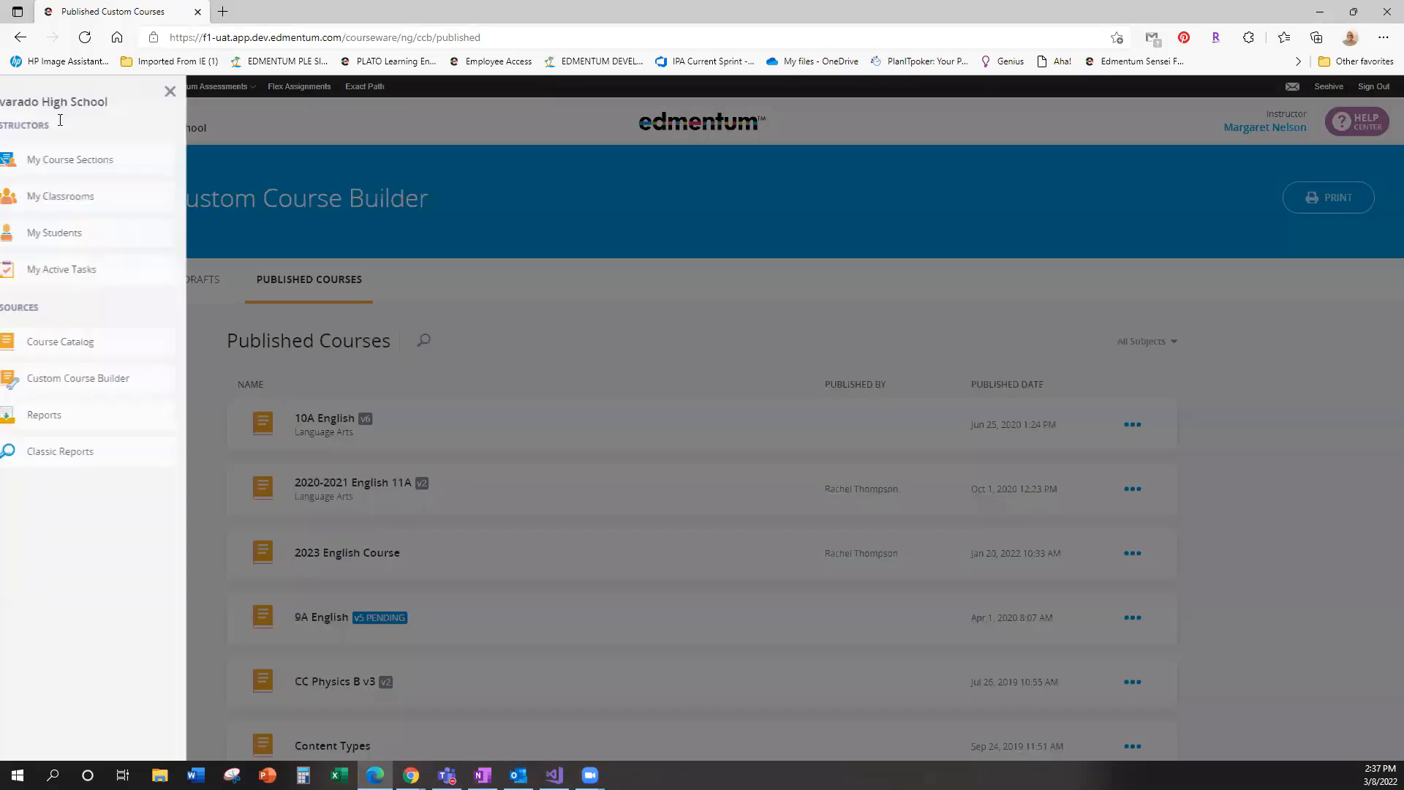
pyautogui.click(76, 166)
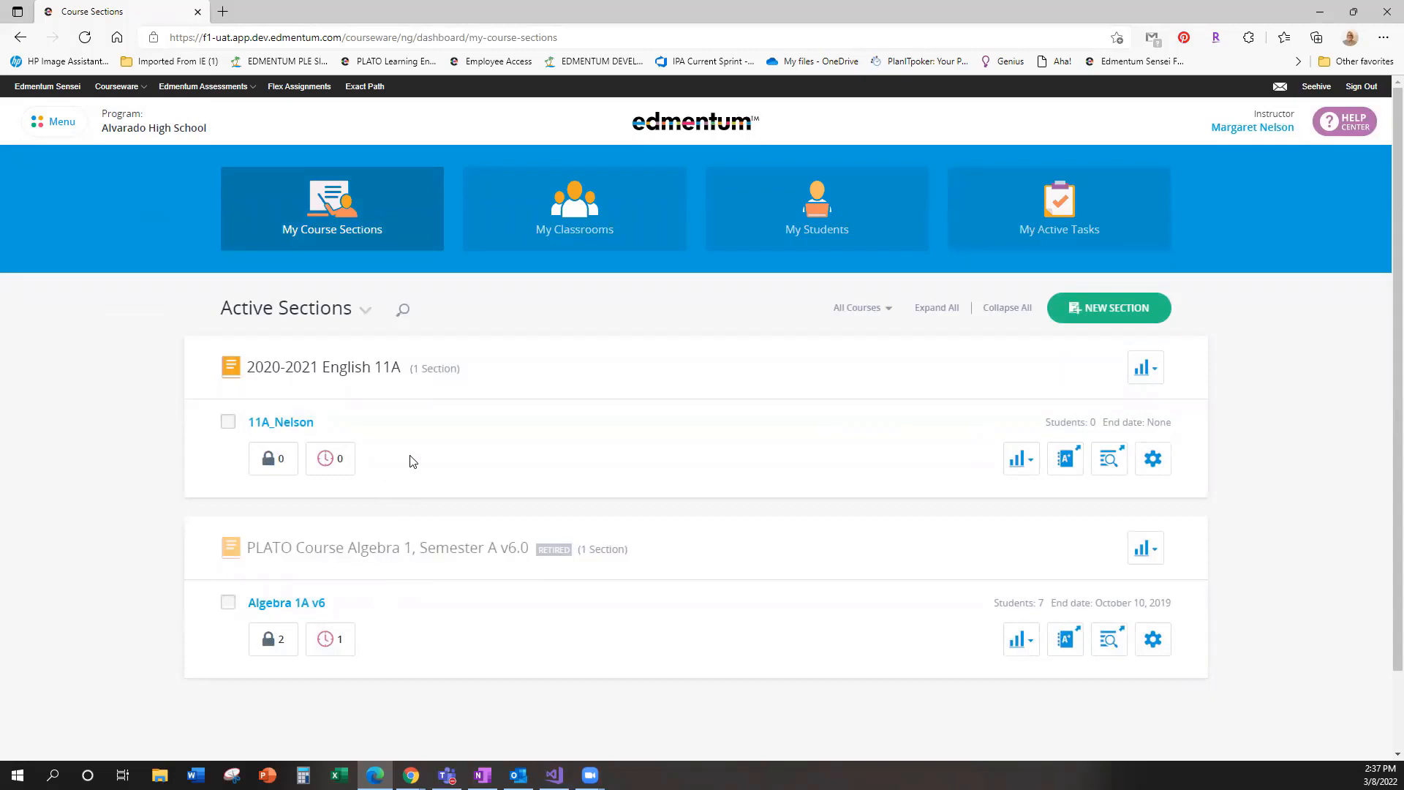
pyautogui.scroll(-2, 408, 457)
pyautogui.scroll(2, 394, 441)
pyautogui.click(272, 424)
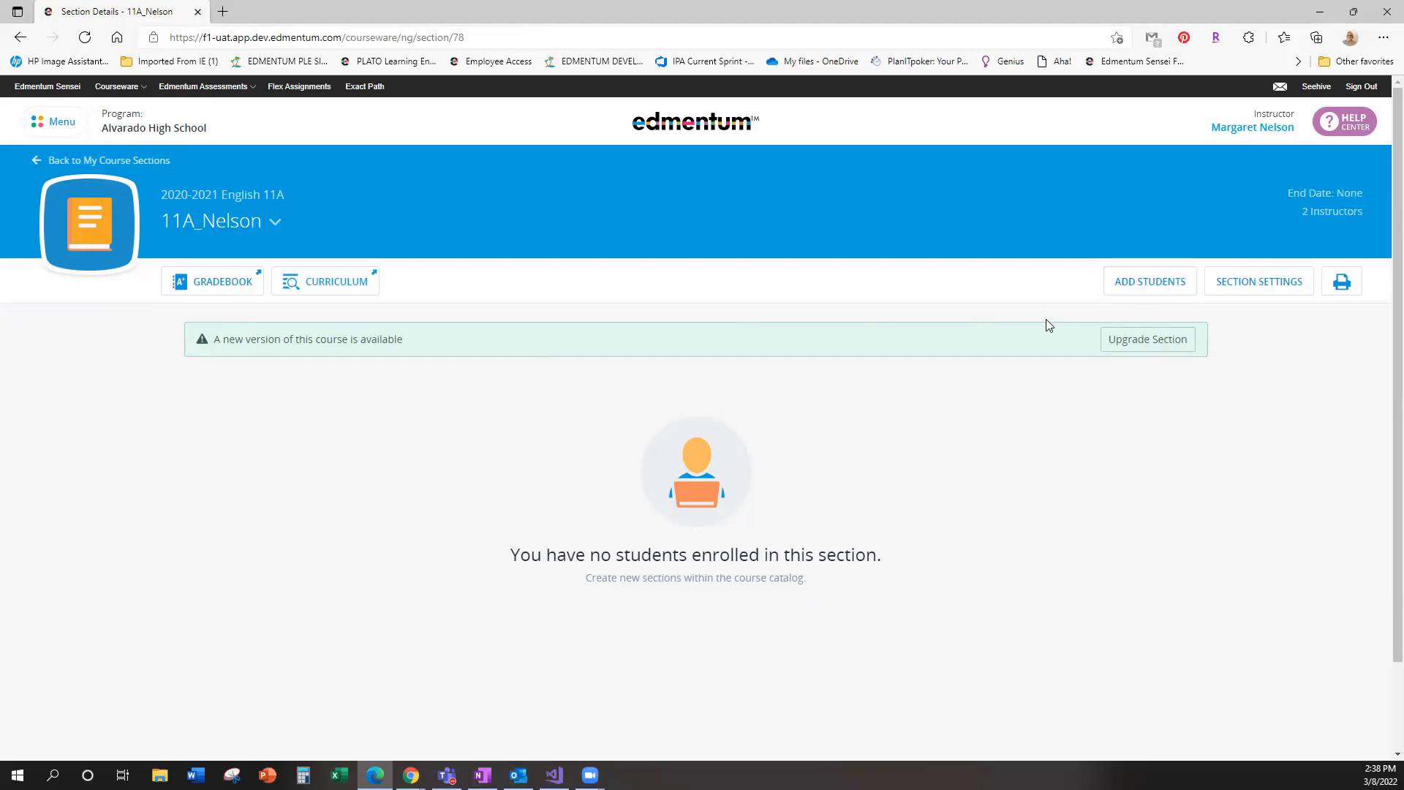
# Step: Switch to Chrome and choose Don't Allow for Create Custom Courses in the educator permissions of the instructor in the seventh row
pyautogui.moveTo(411, 775)
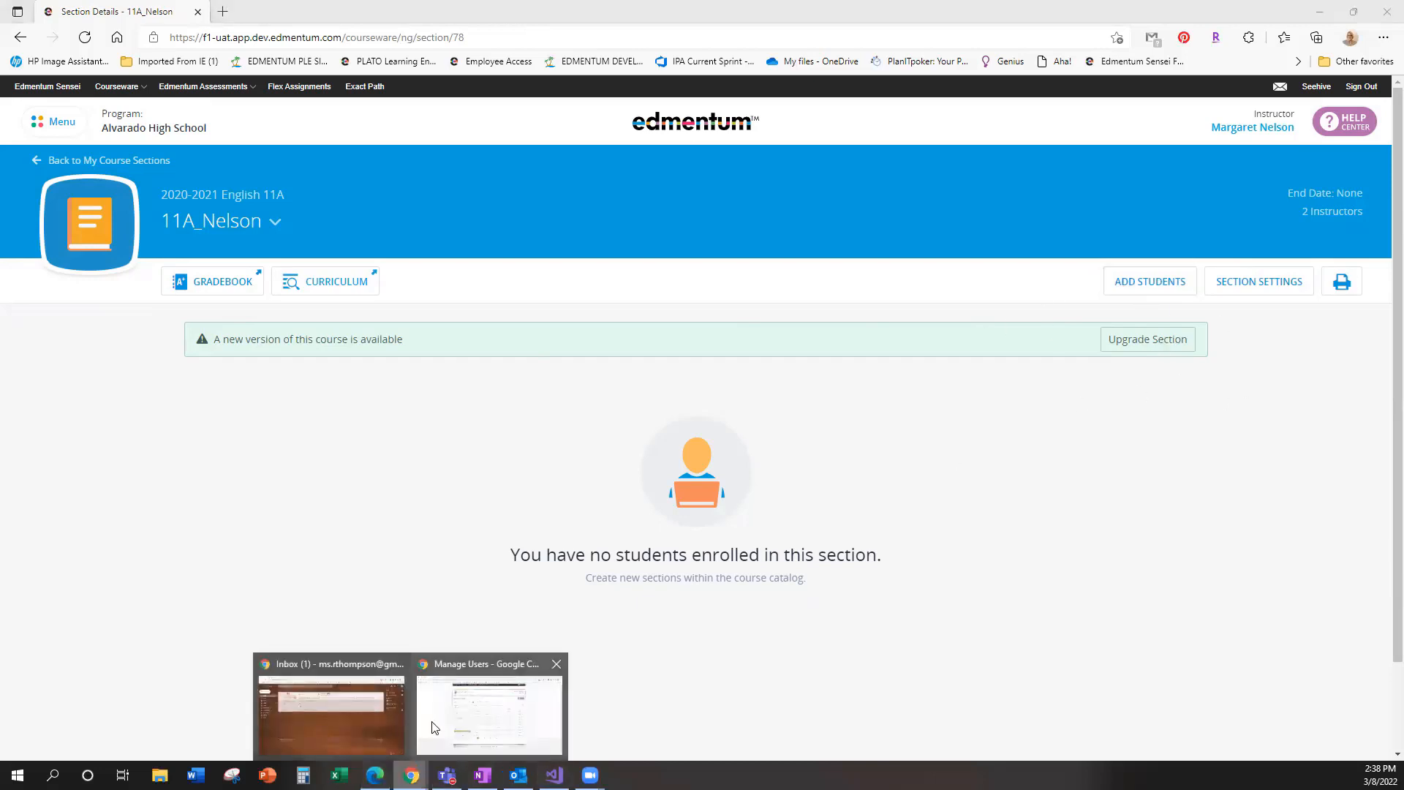
pyautogui.click(488, 713)
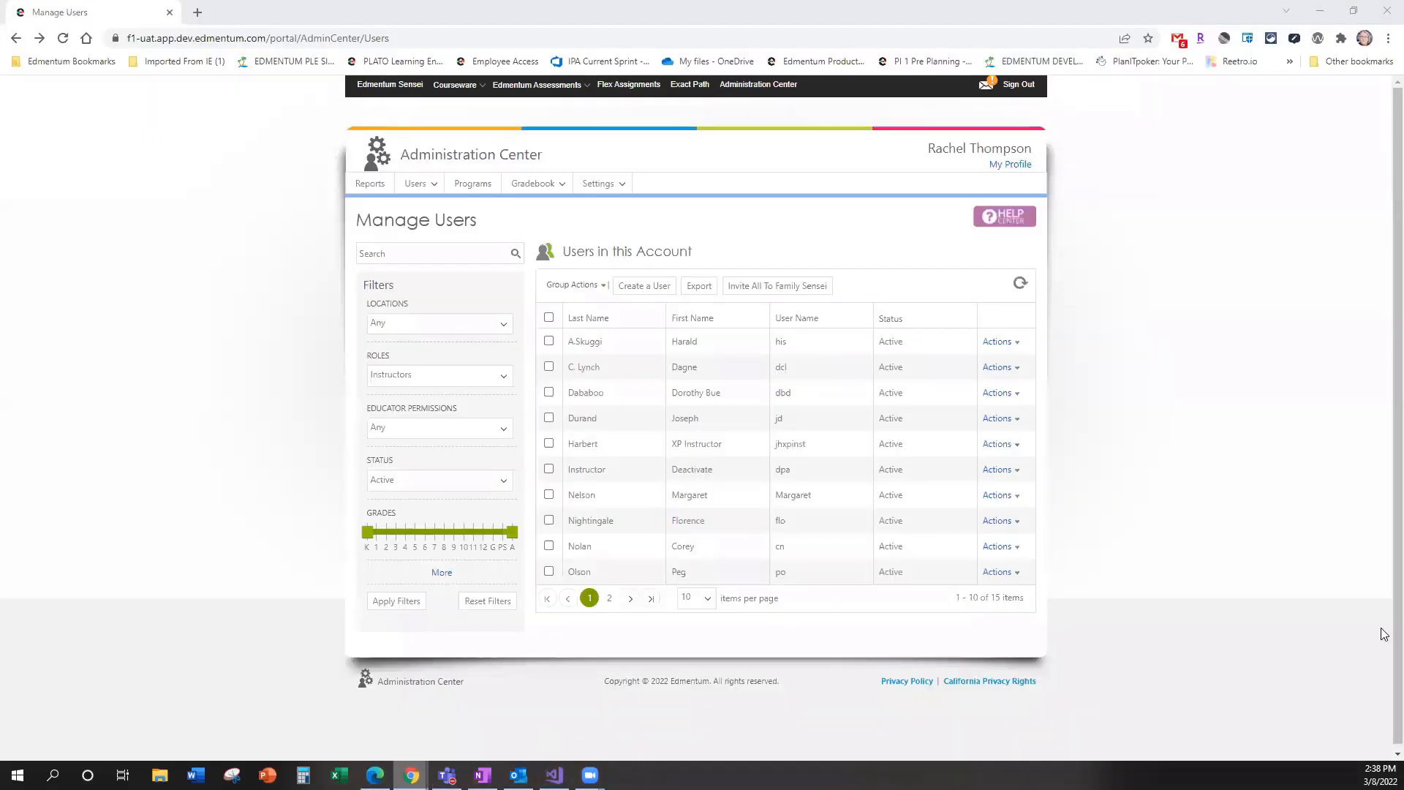
pyautogui.click(997, 495)
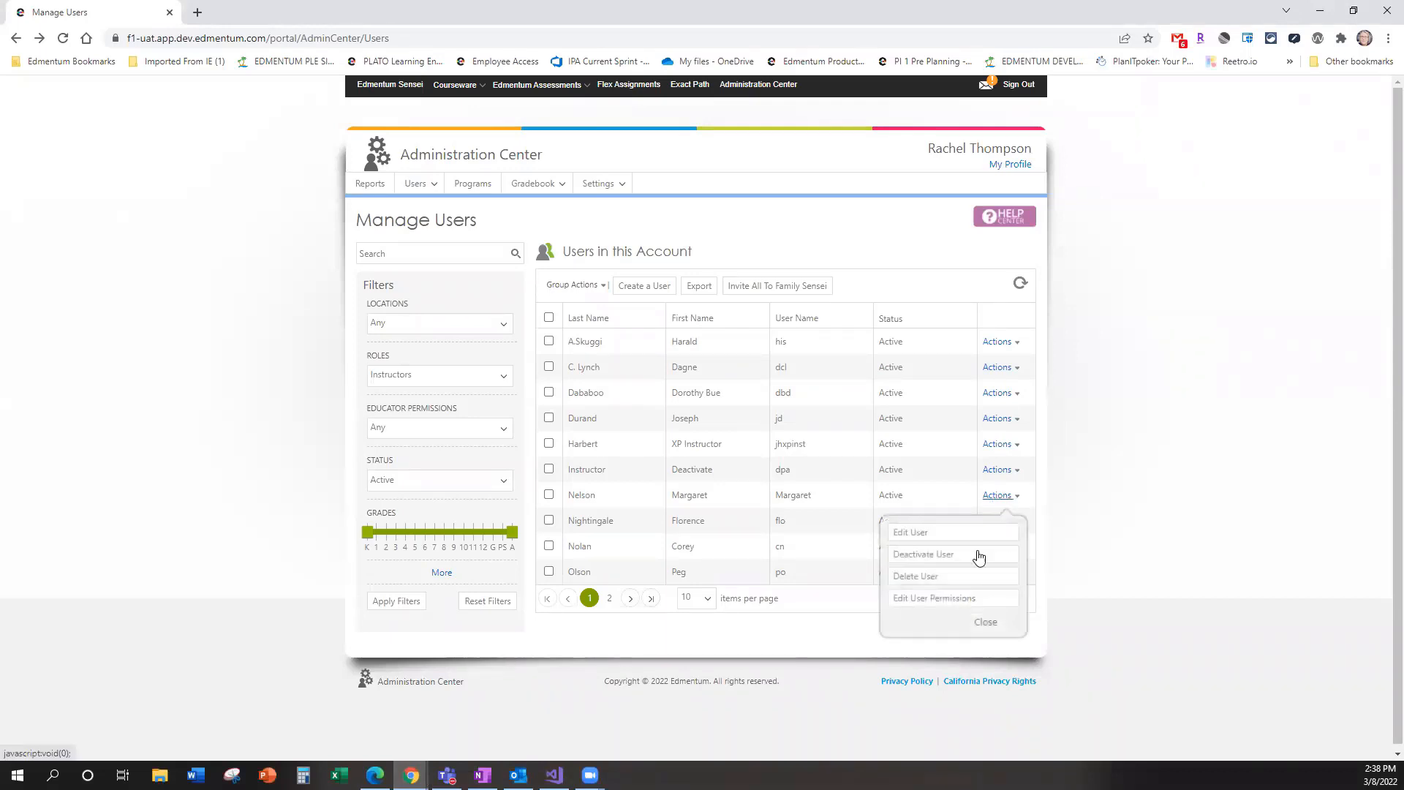
pyautogui.click(966, 600)
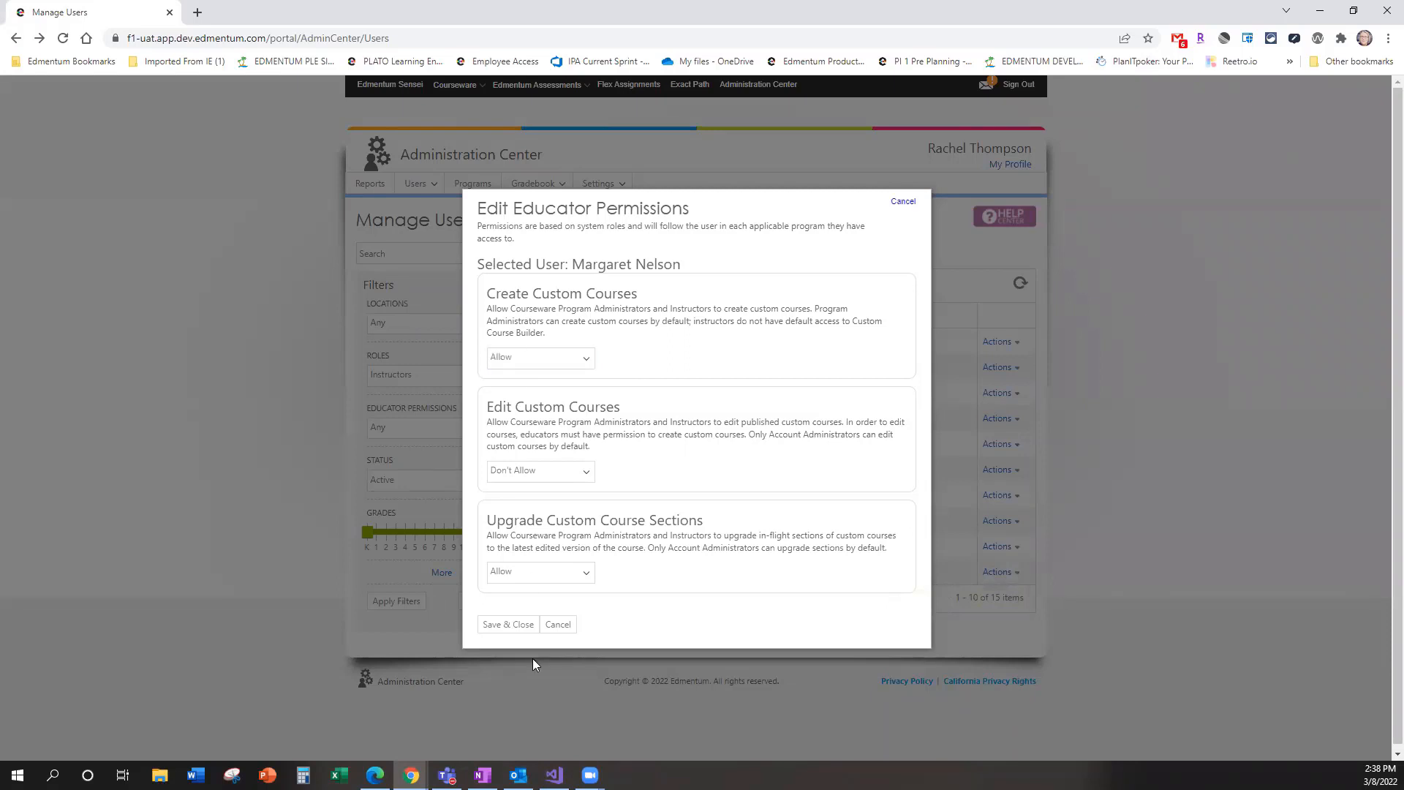
pyautogui.click(553, 371)
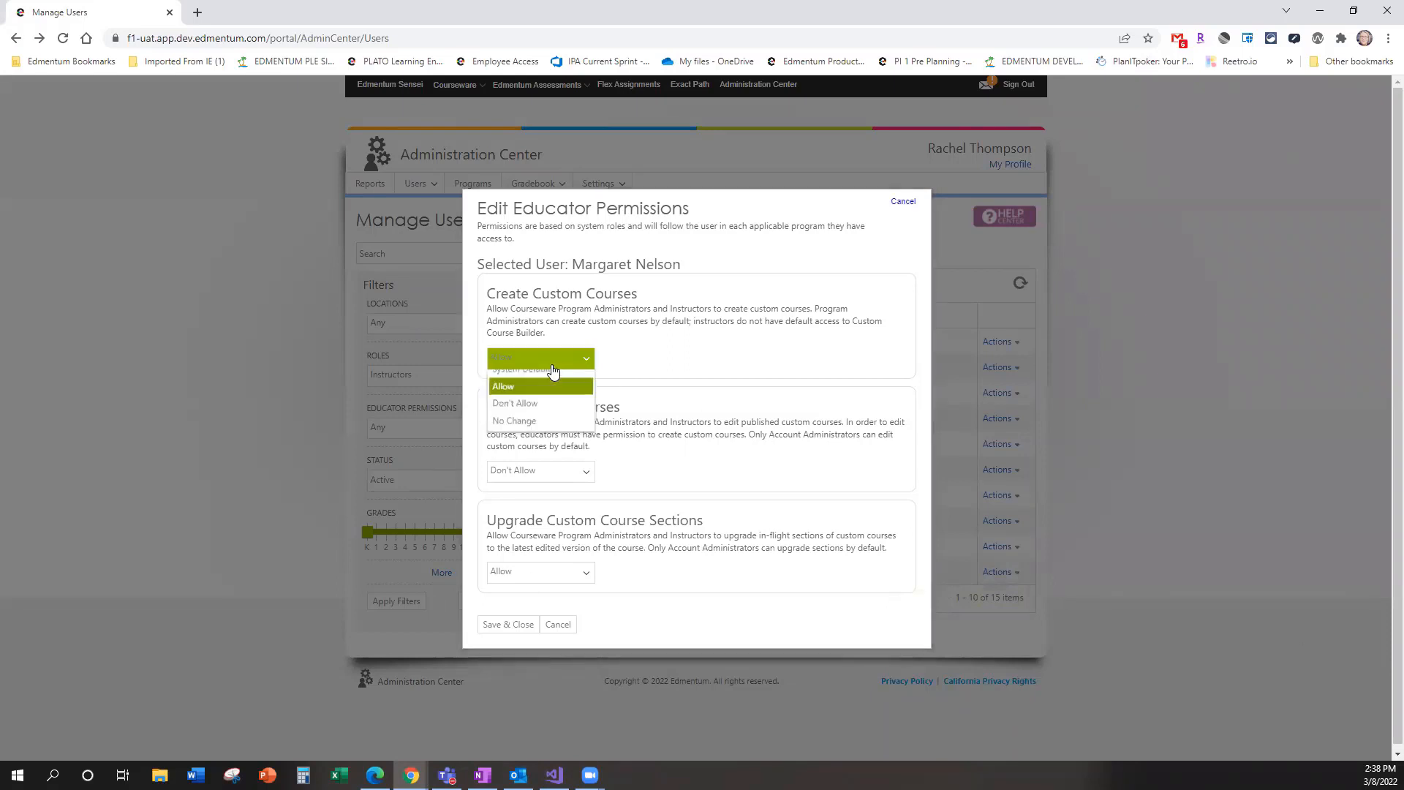
pyautogui.click(533, 412)
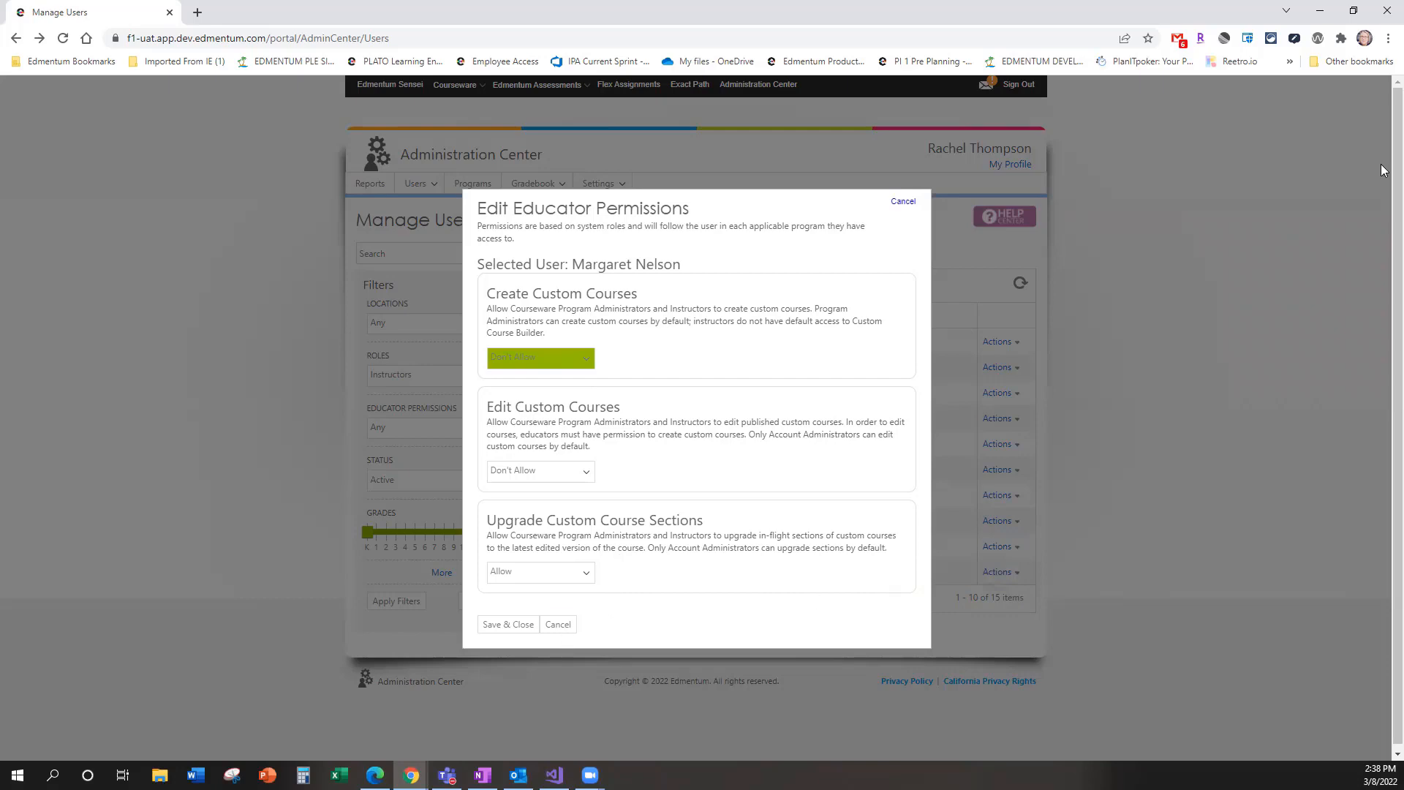
pyautogui.click(1384, 36)
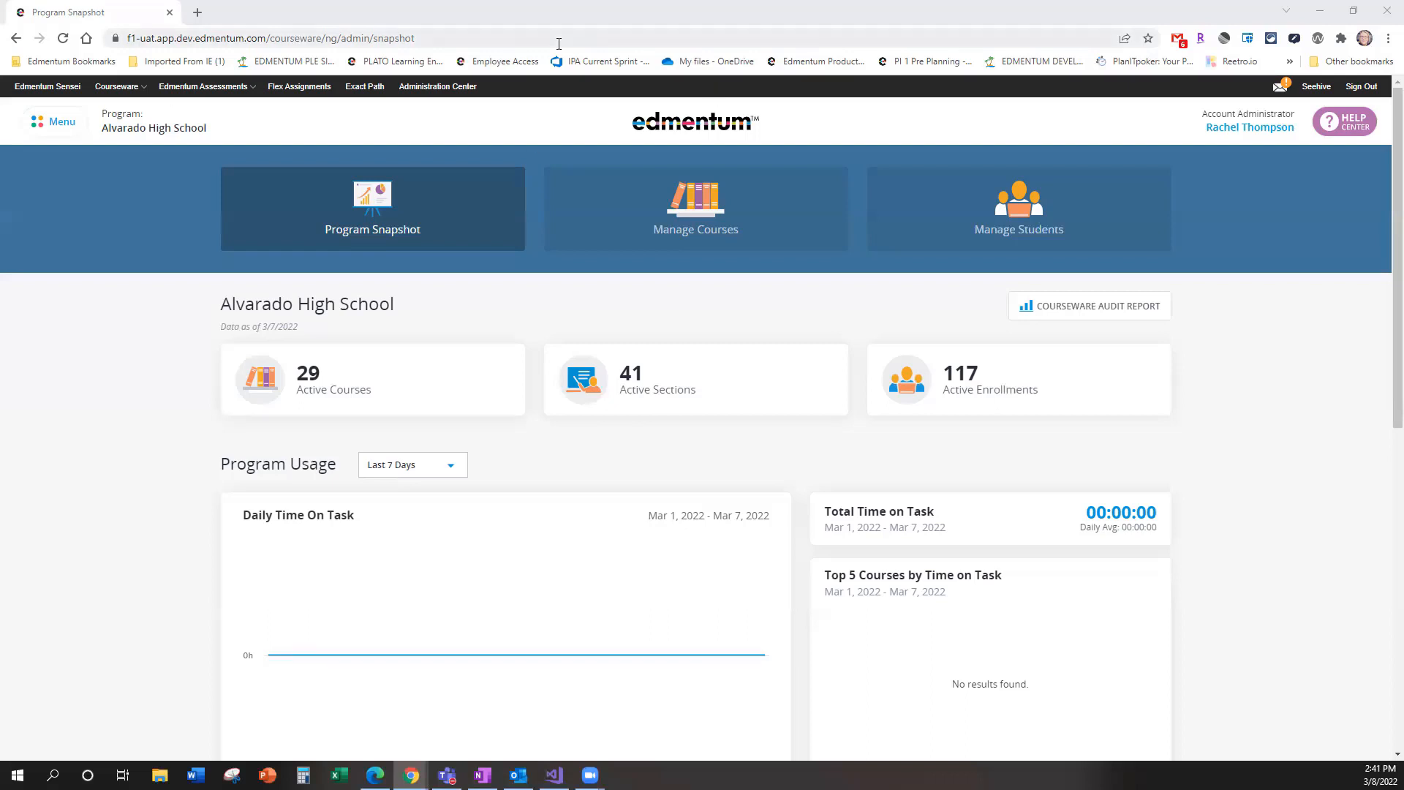
# Step: Open the Administration Center's Account Settings and disable Allow Program Administrators to Create Custom Courses
pyautogui.click(454, 93)
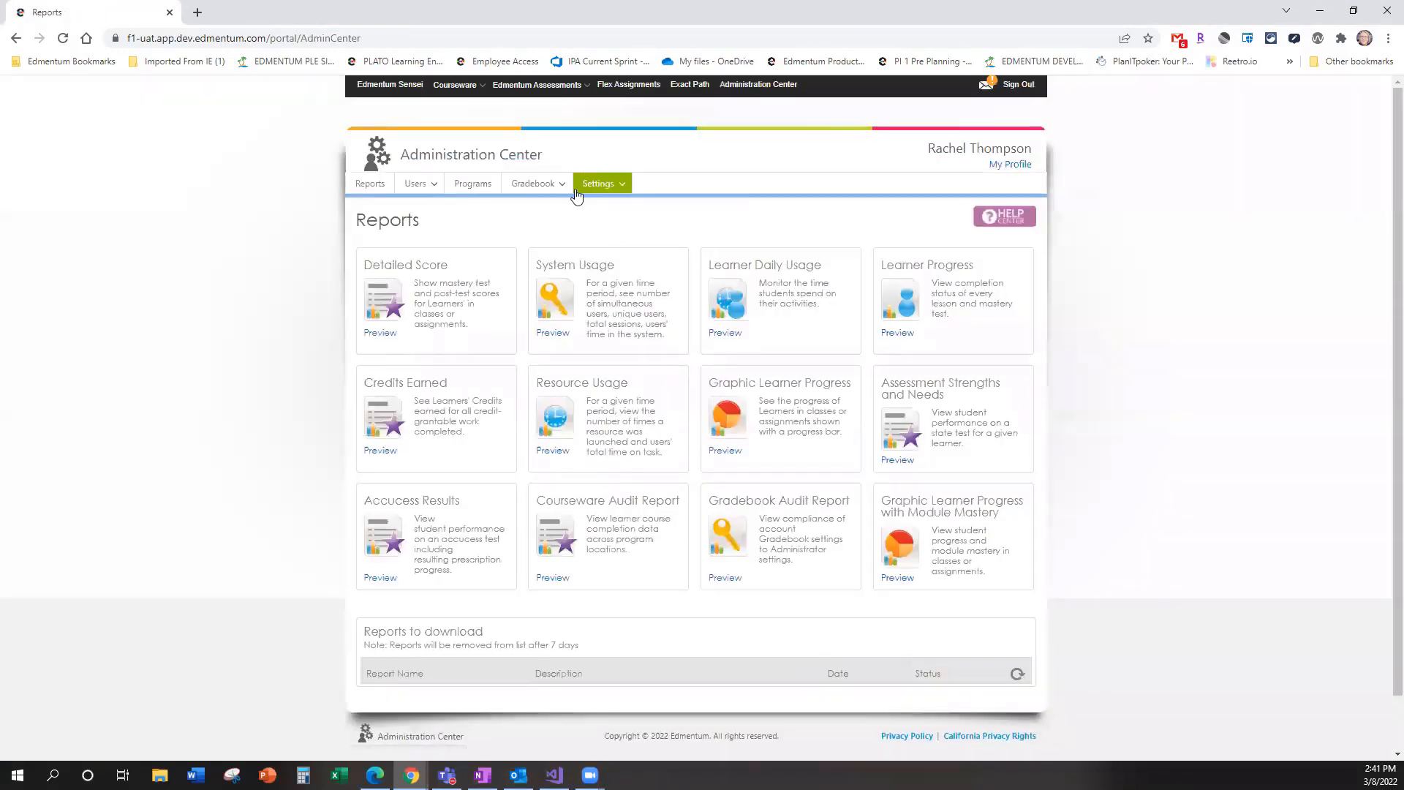
pyautogui.click(576, 191)
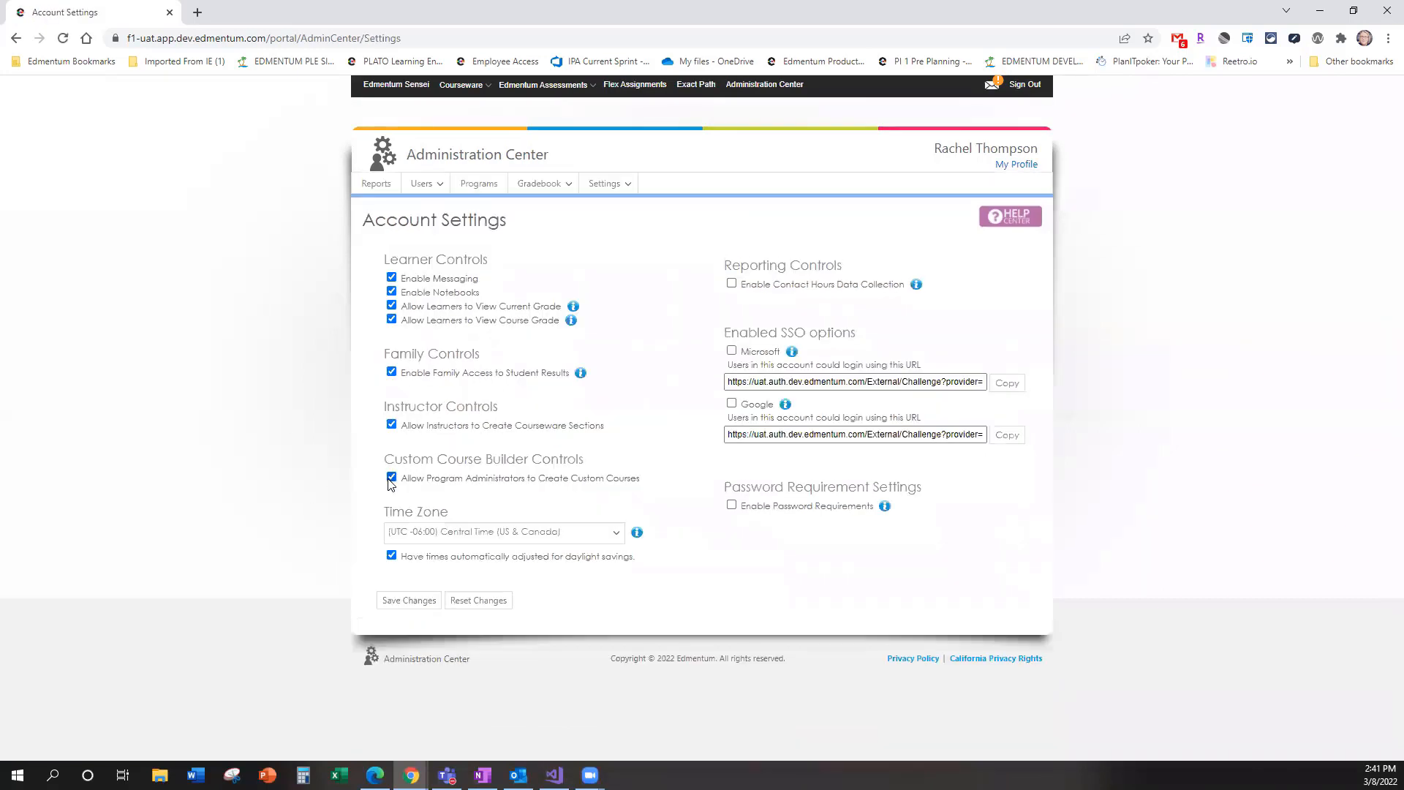
pyautogui.click(391, 476)
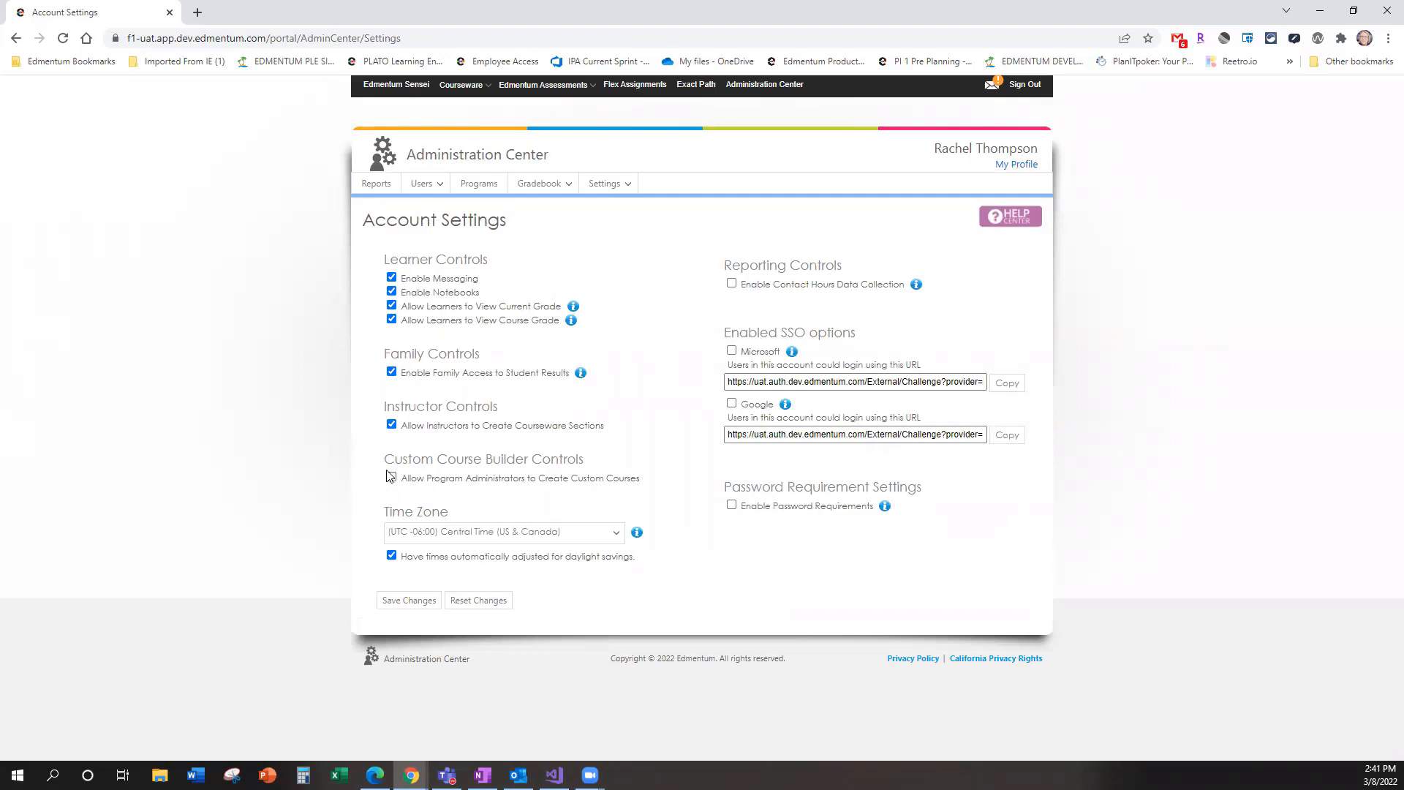